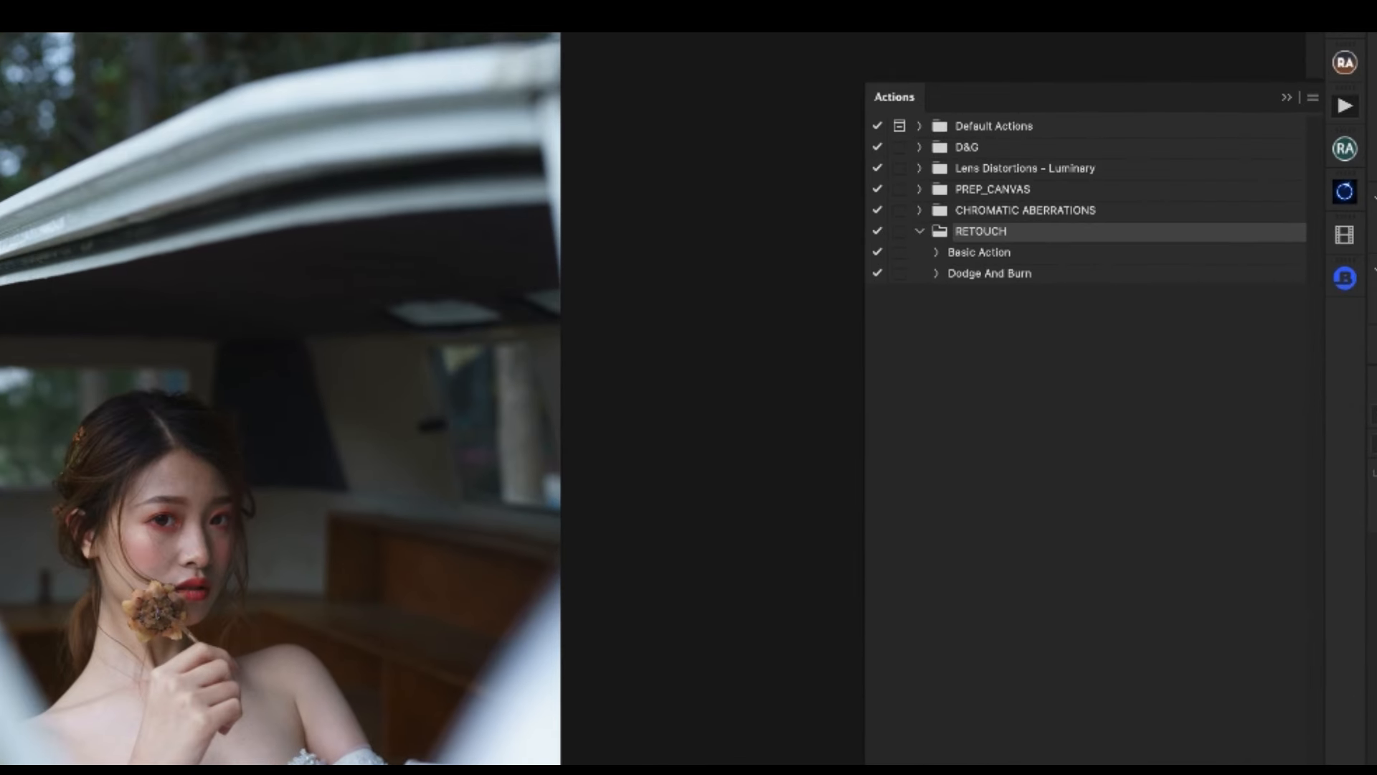
Create a red-coloured action named "FS - Default" in the RETOUCH set and start recording it.
click(1262, 763)
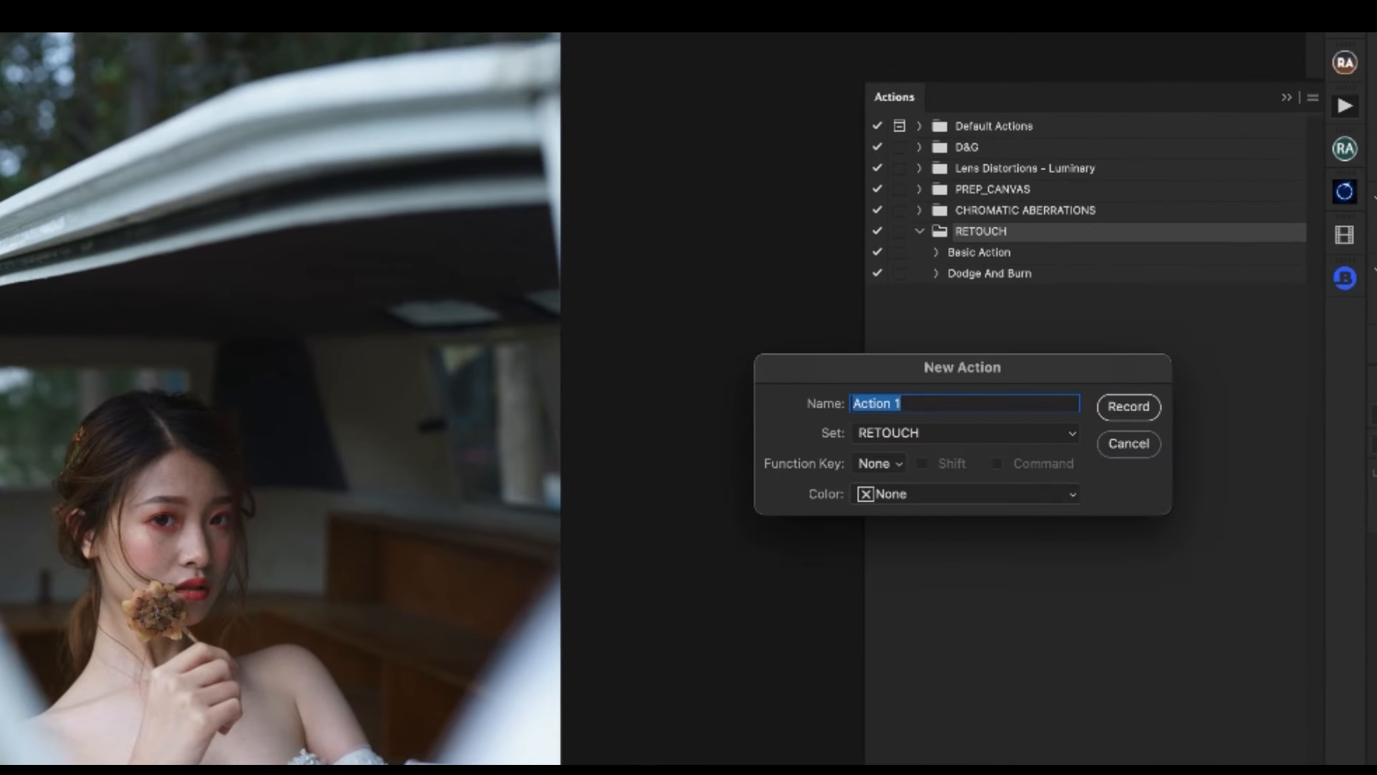
text(FS - Default)
click(895, 495)
click(897, 524)
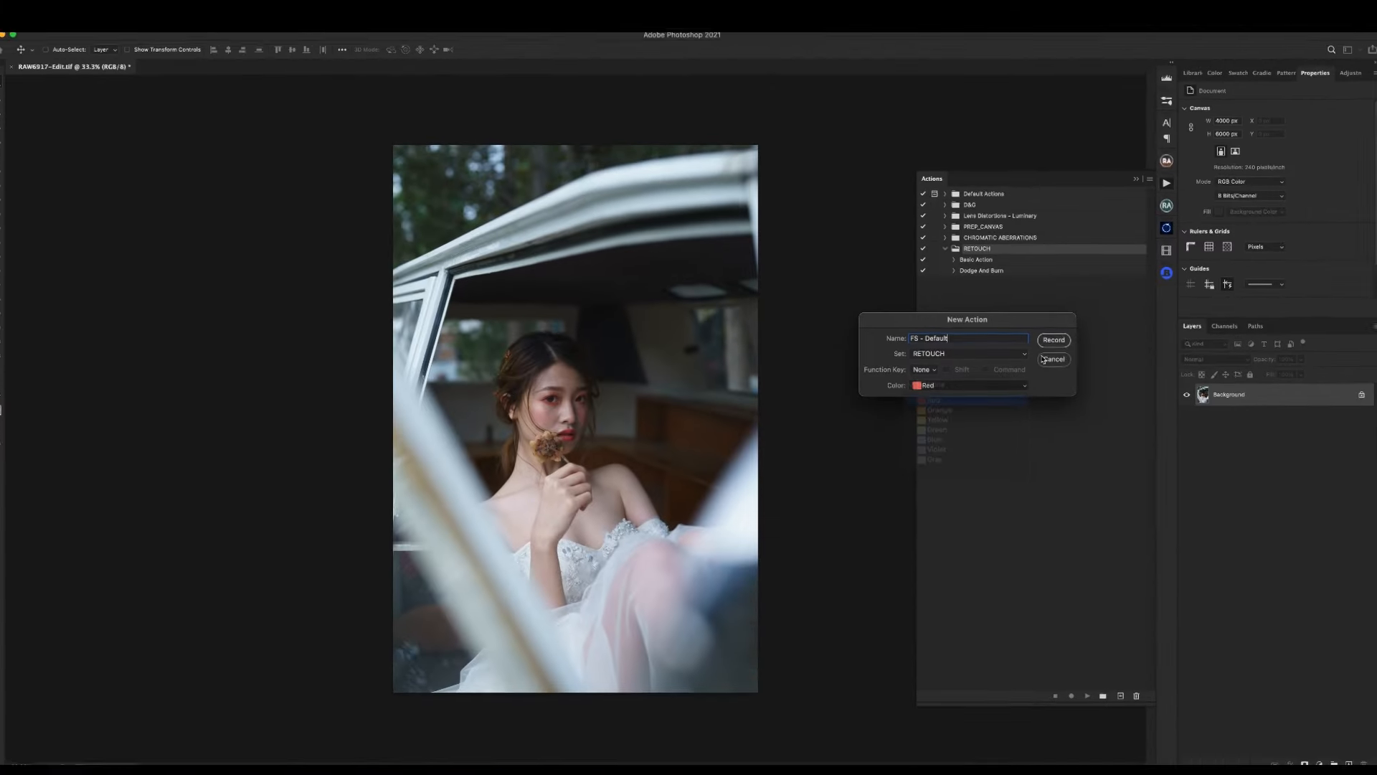
click(1128, 406)
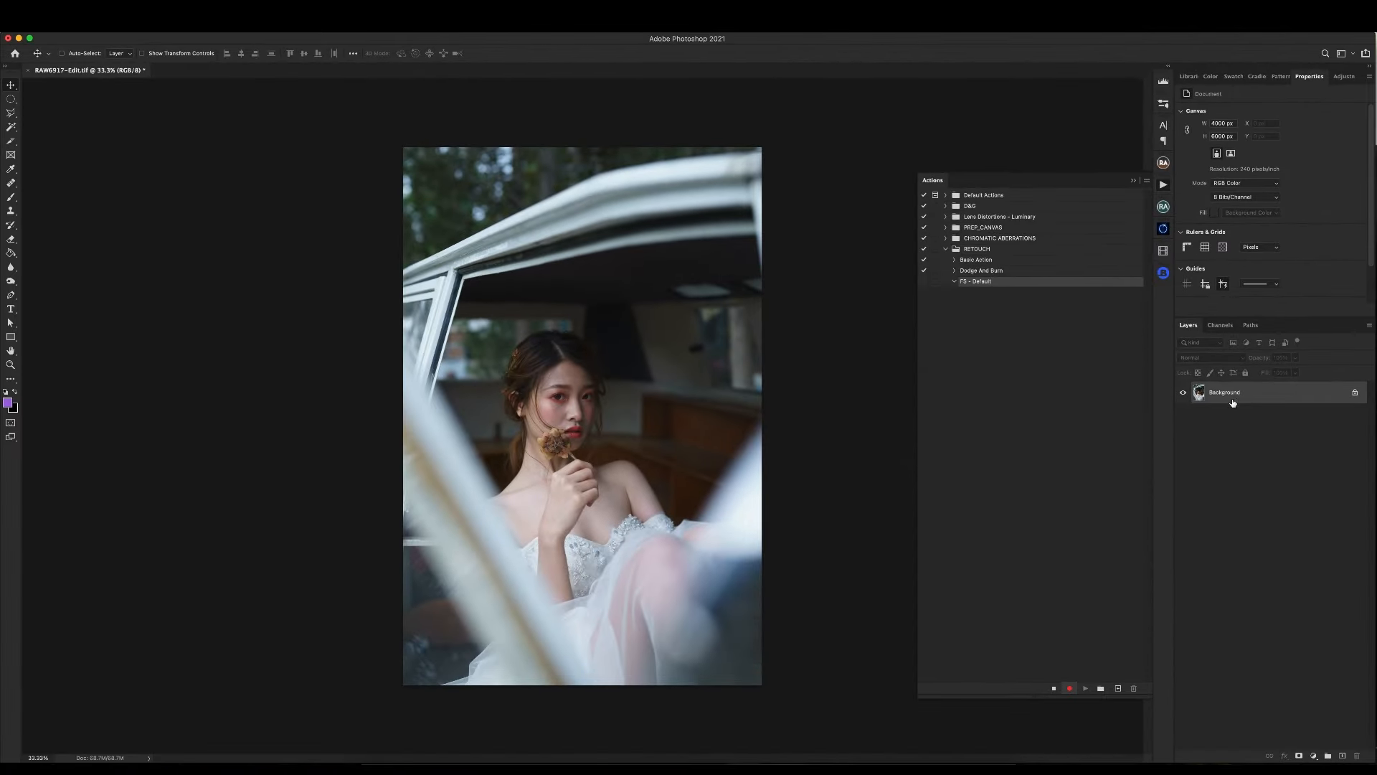
Duplicate the Background layer twice and rename the upper copy "Texture".
key(super+j)
key(super+j)
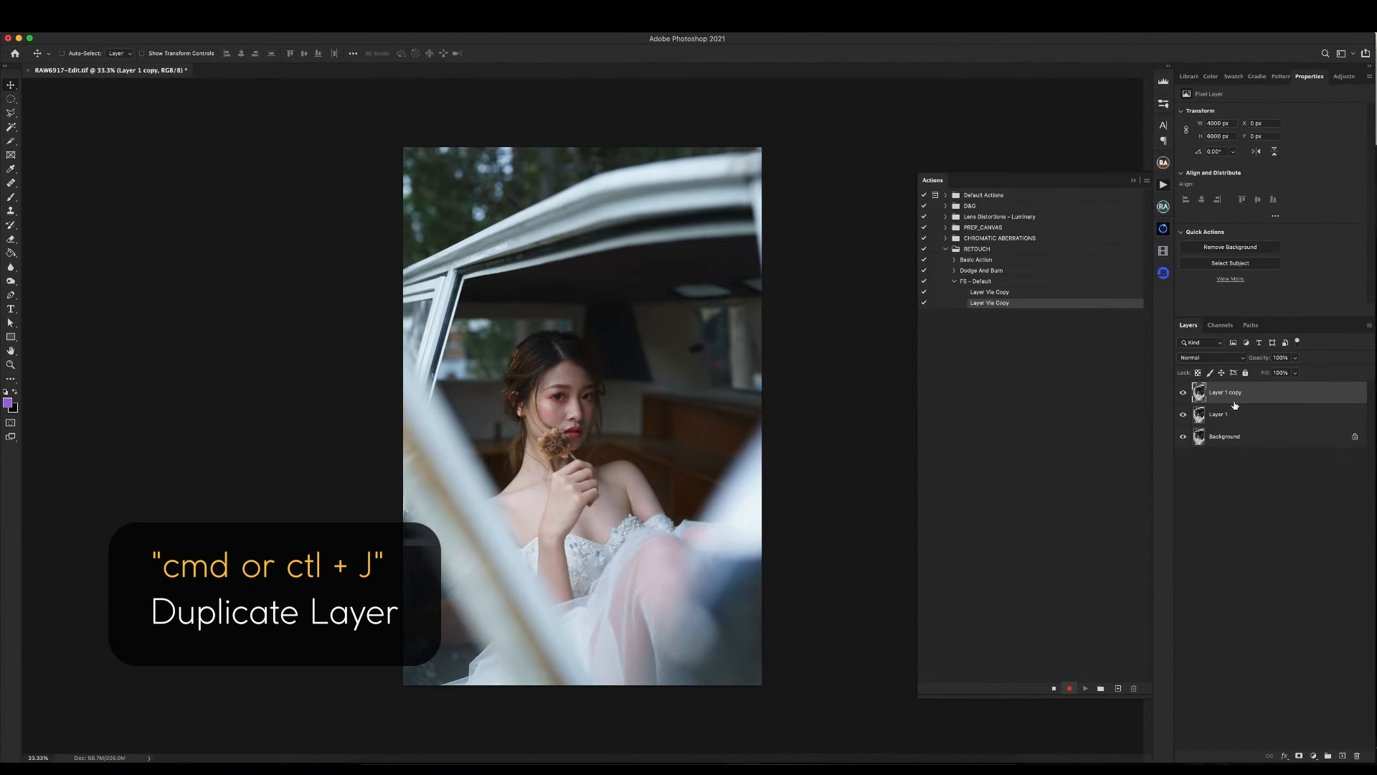
double_click(1225, 392)
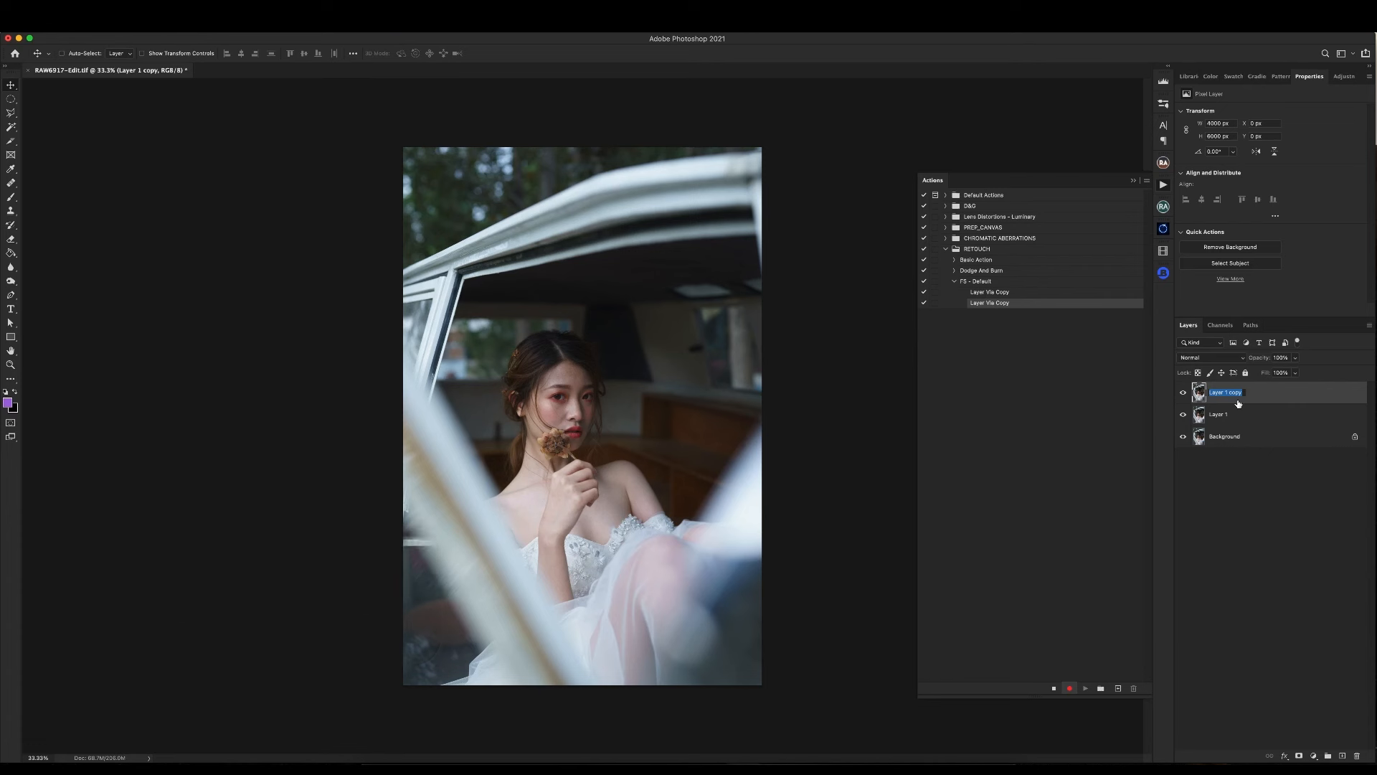
key(BackSpace)
text(Texture)
key(Return)
Rename the lower copy "Base Color" and hide the Texture layer.
double_click(1222, 415)
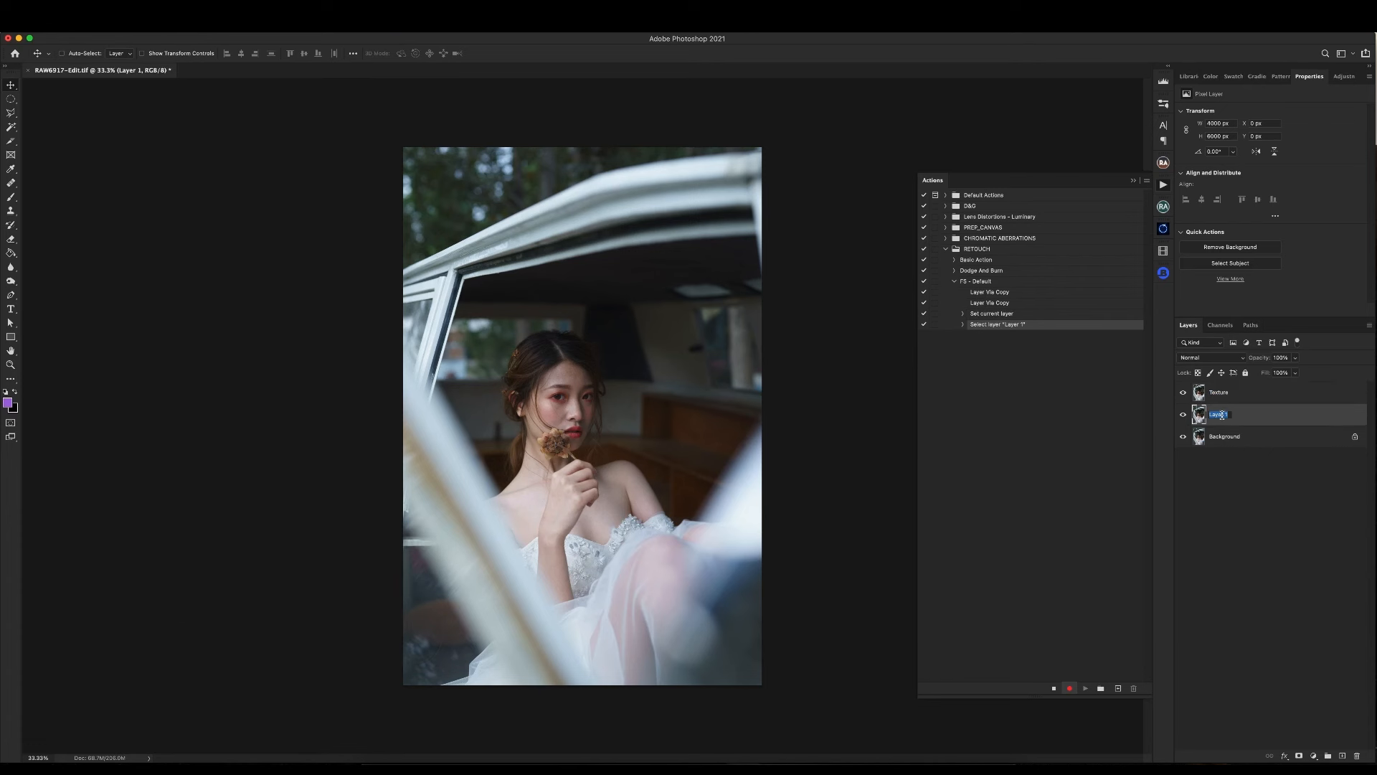
key(BackSpace)
text(Base Color)
key(Return)
click(1250, 393)
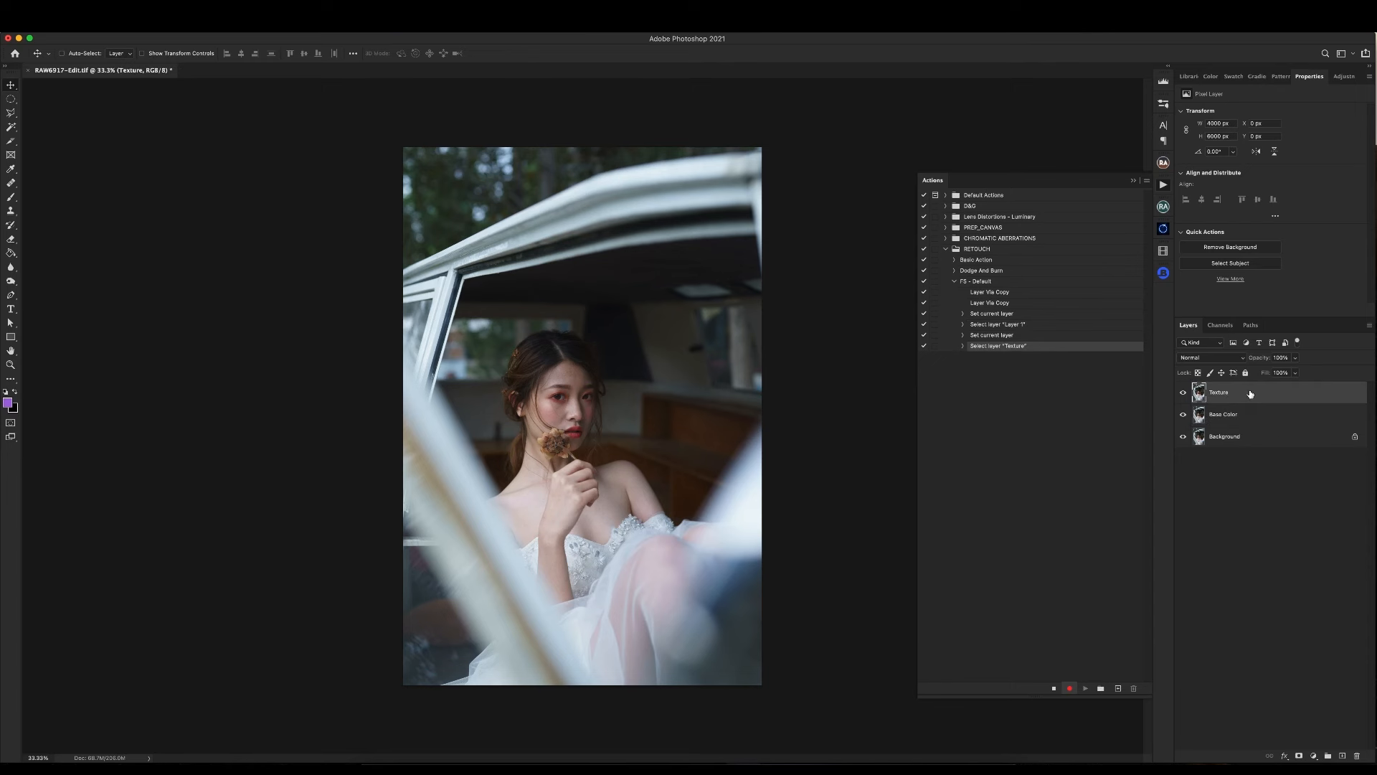
click(1184, 393)
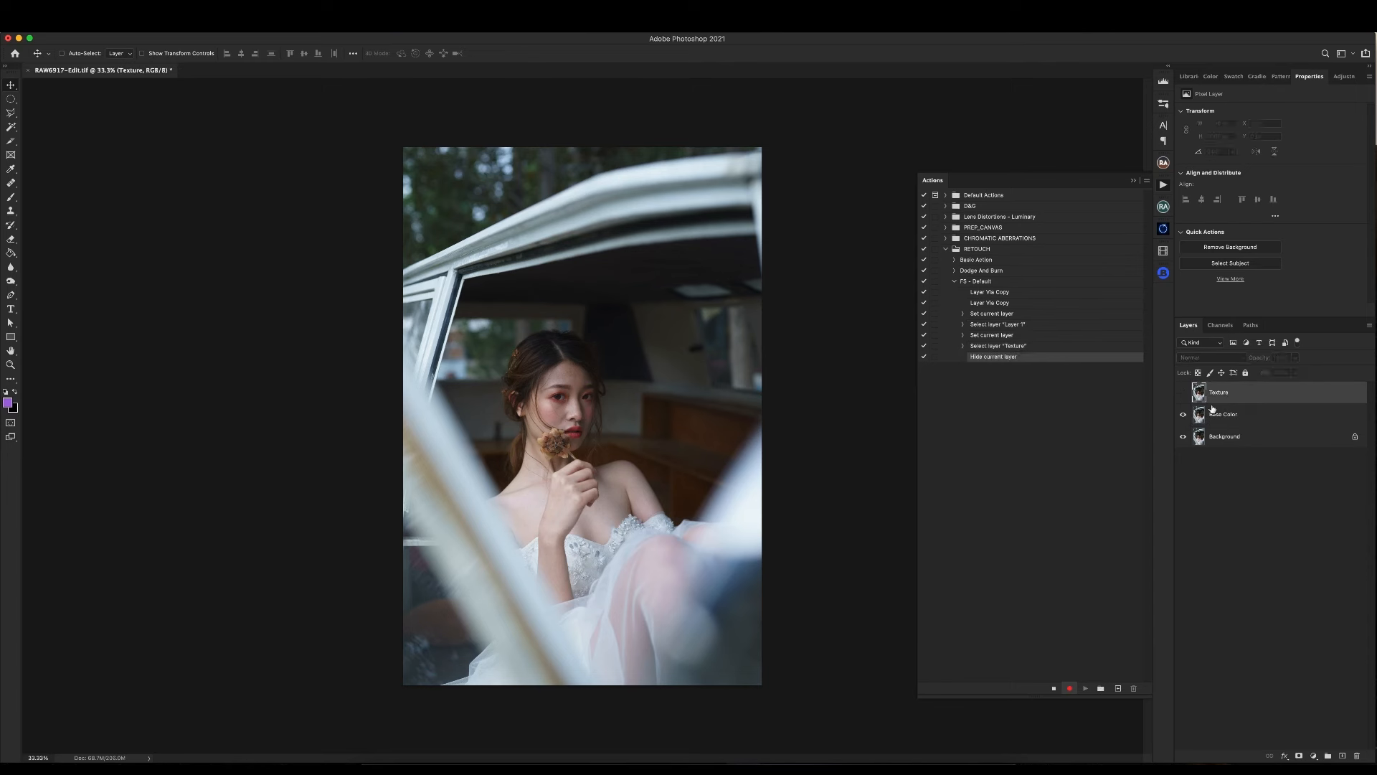
Open the Dust & Scratches noise filter for the Base Color layer, keeping its dialog clear of the woman's face.
click(1255, 417)
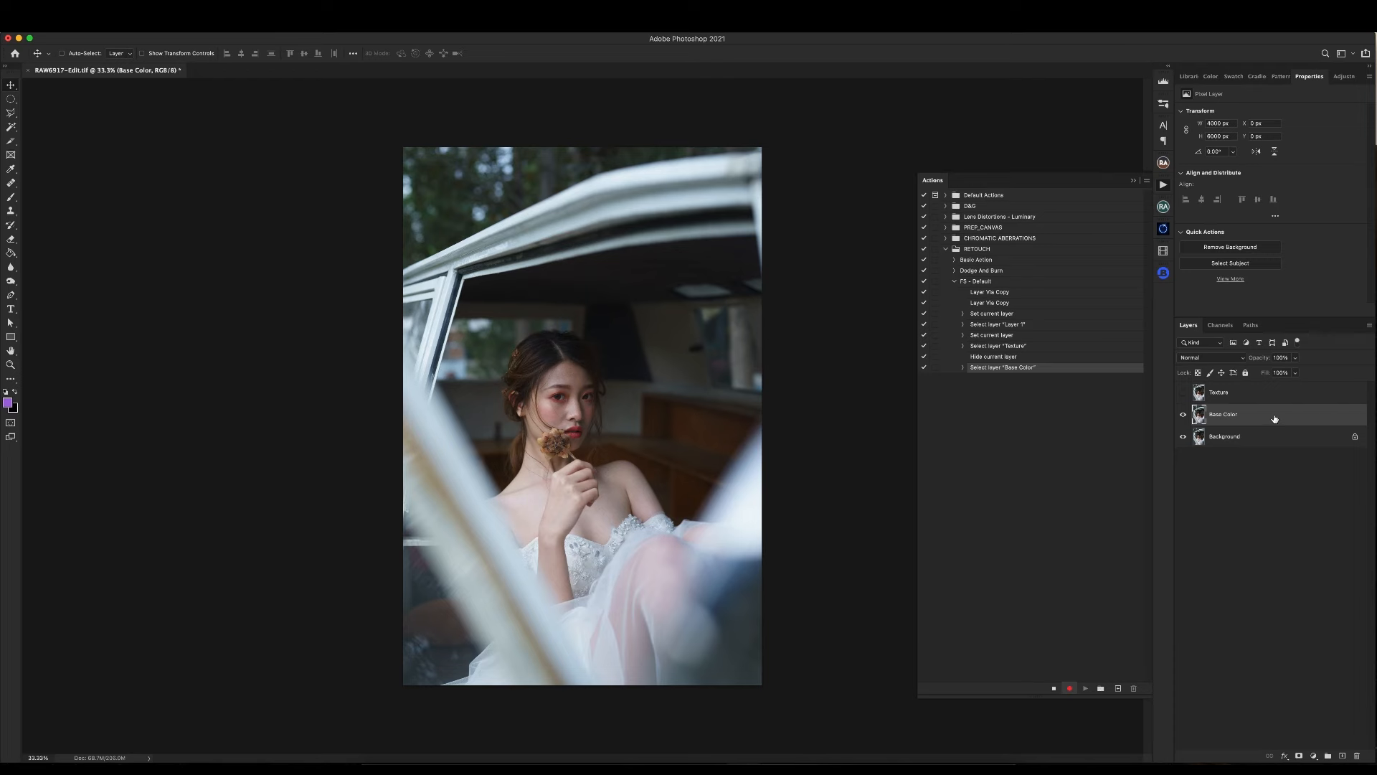
click(250, 25)
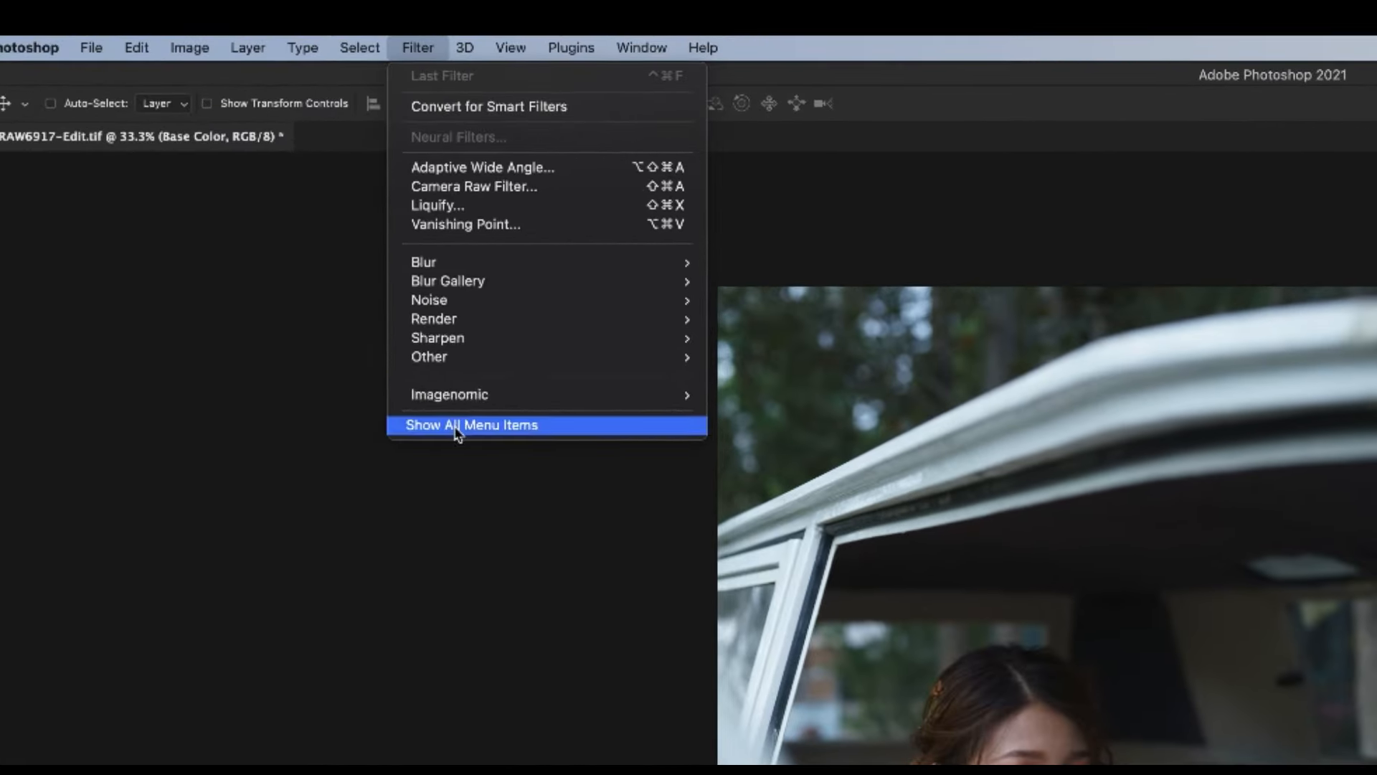
click(269, 214)
mouse_move(271, 218)
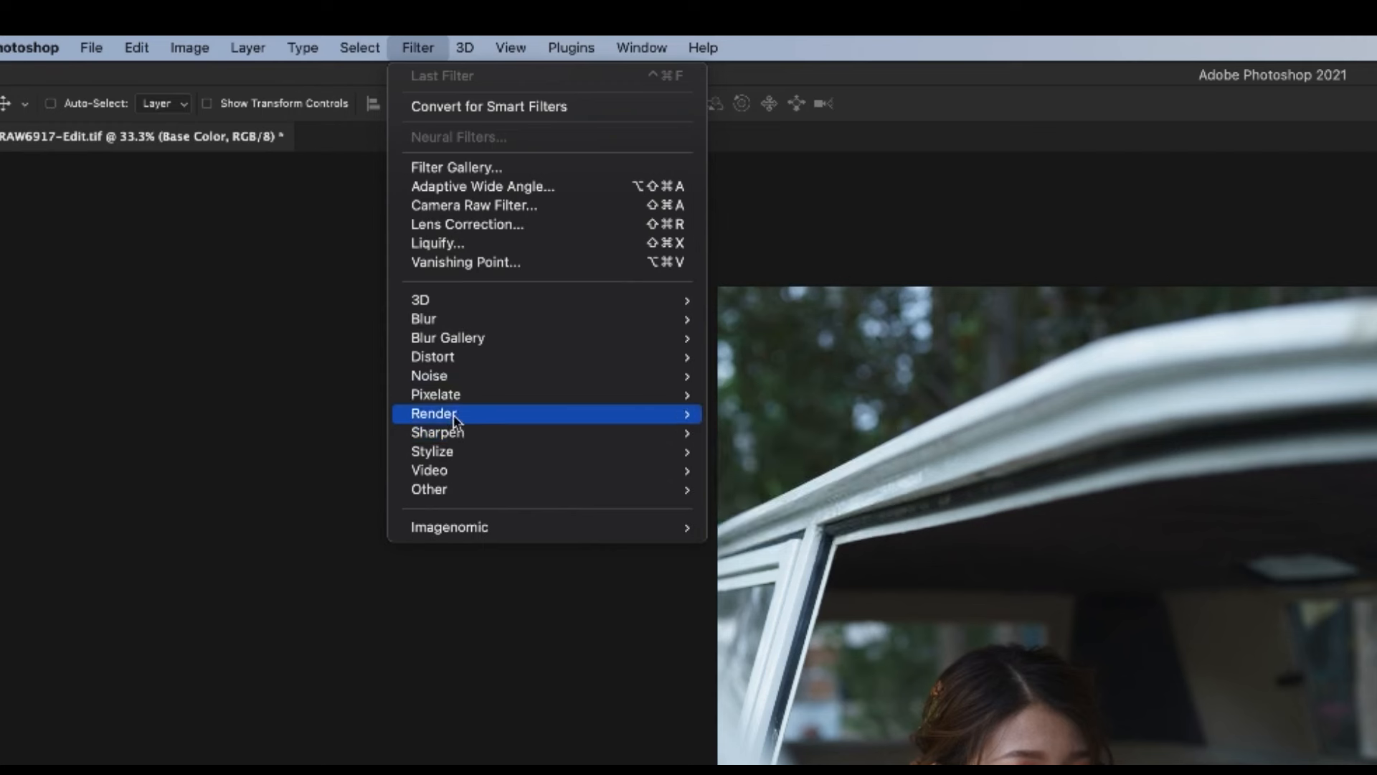
mouse_move(464, 319)
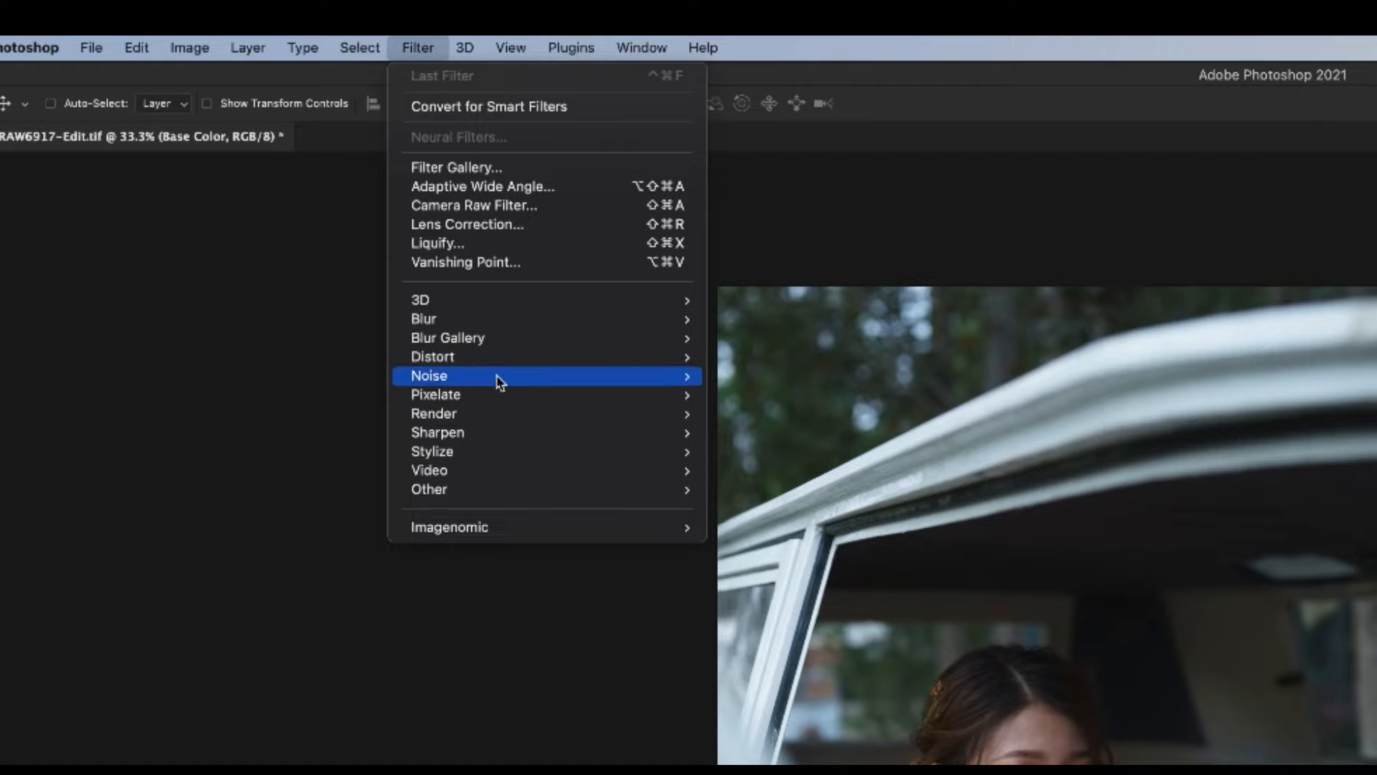
mouse_move(664, 374)
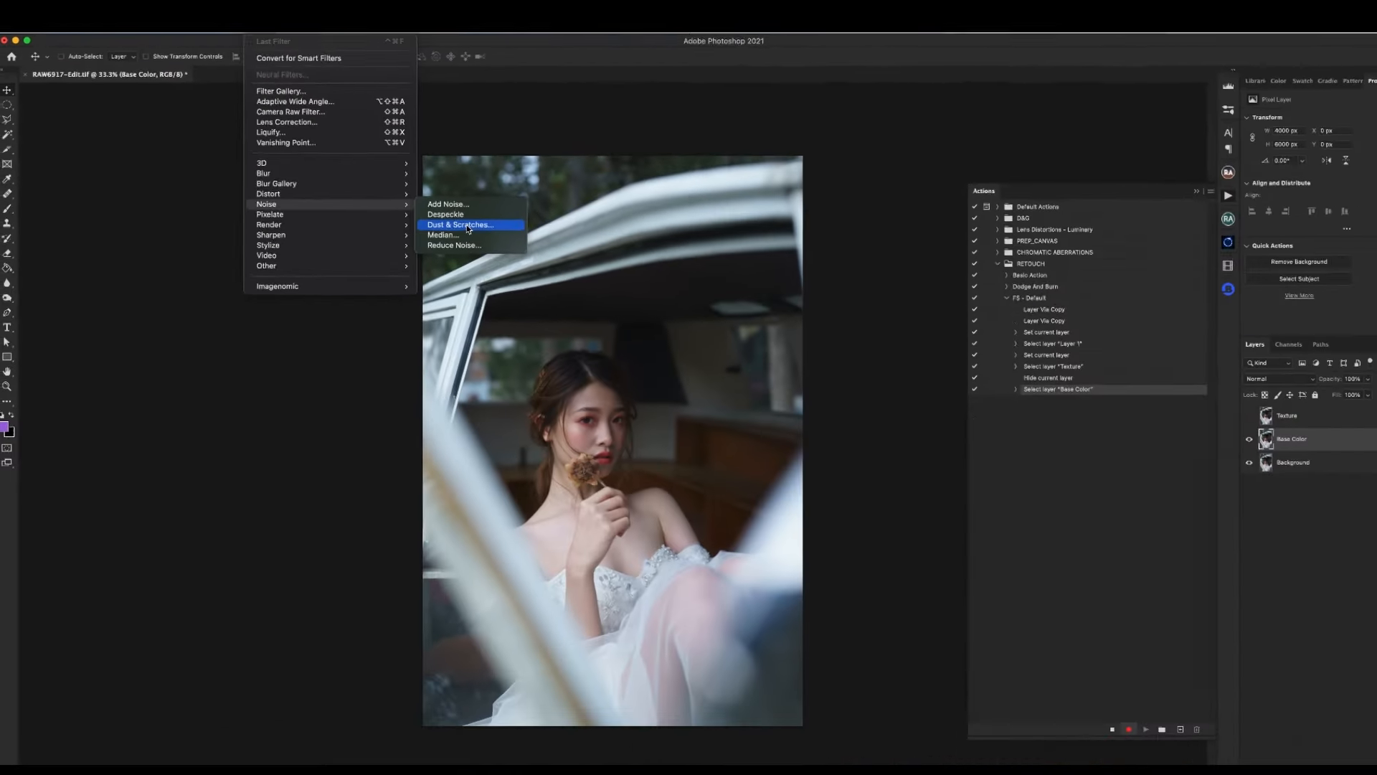
click(466, 225)
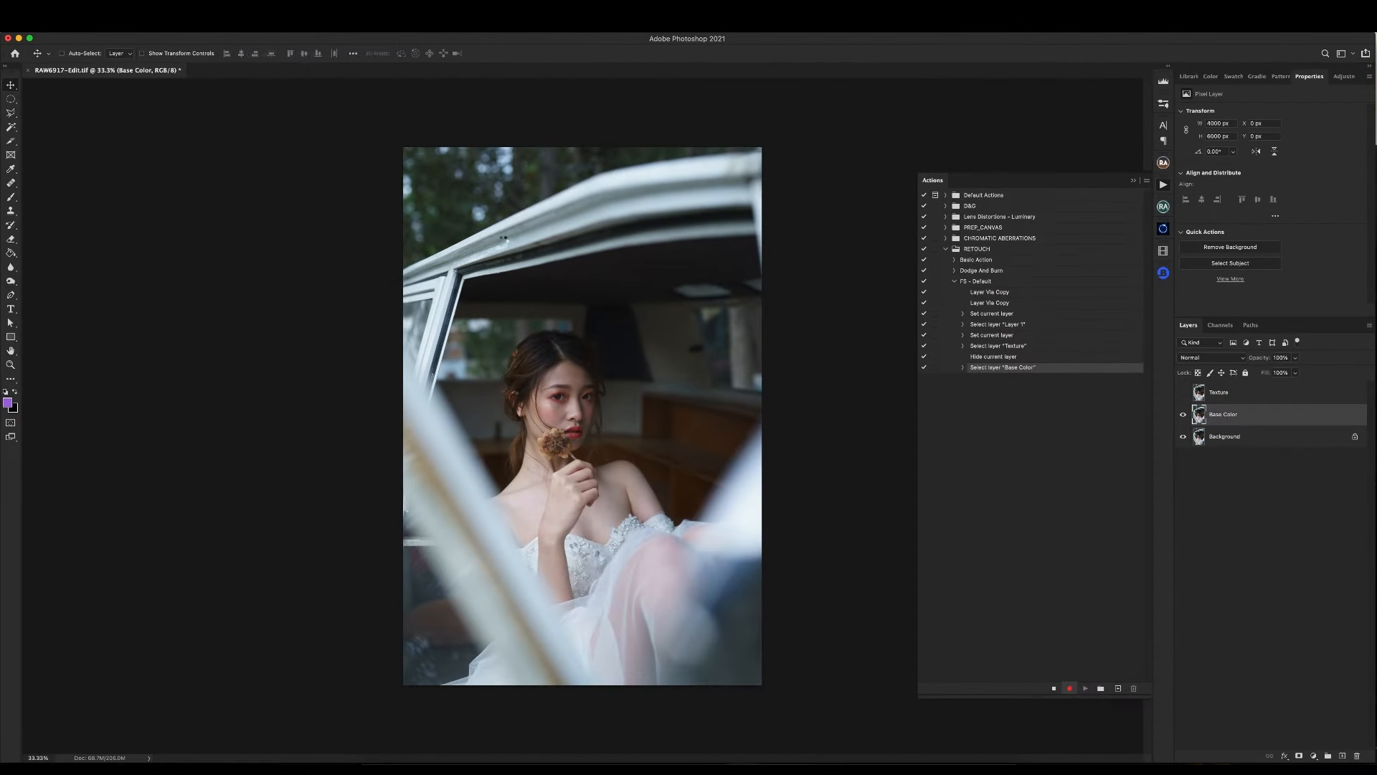
drag(688, 208, 795, 193)
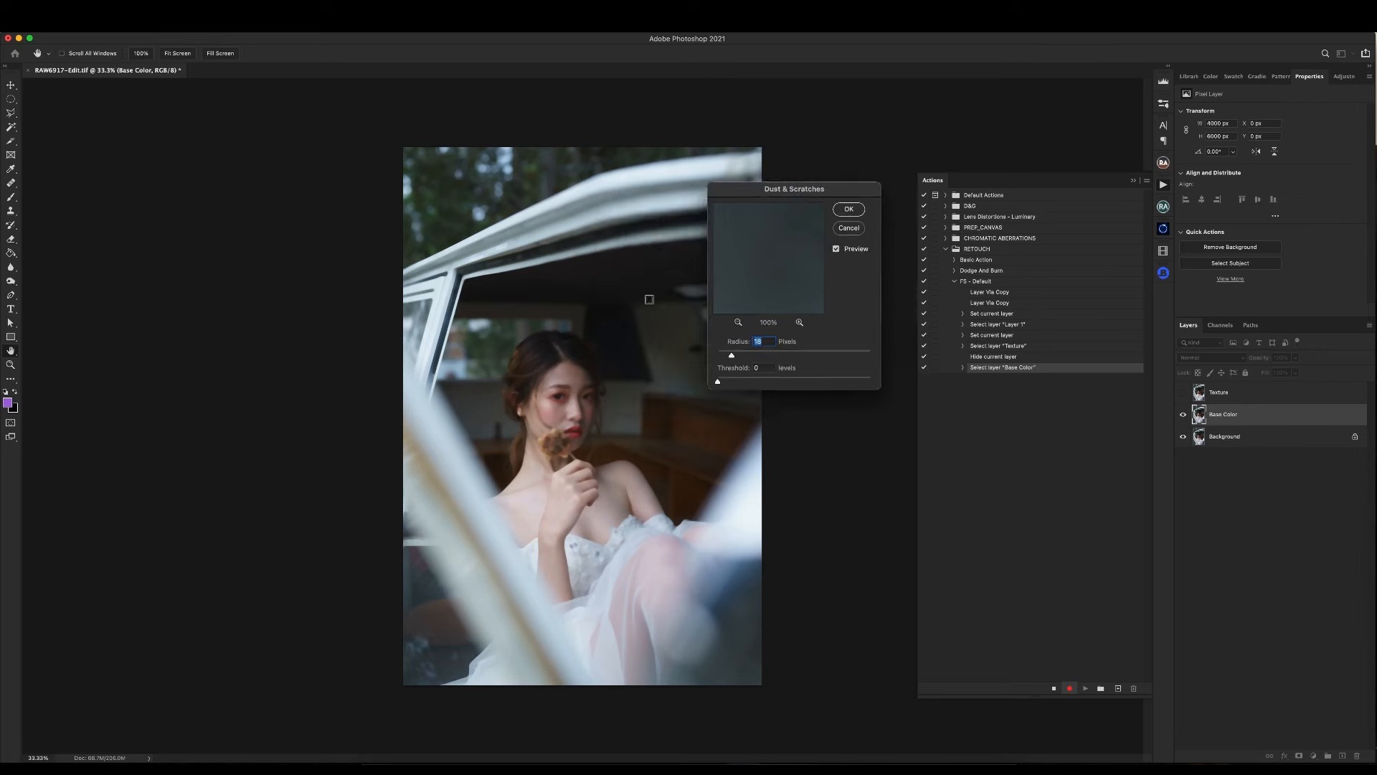
Examine the Dust & Scratches preview on the woman's face and skin at several magnifications, including 100%.
super+click(588, 416)
super+click(584, 413)
super+click(584, 413)
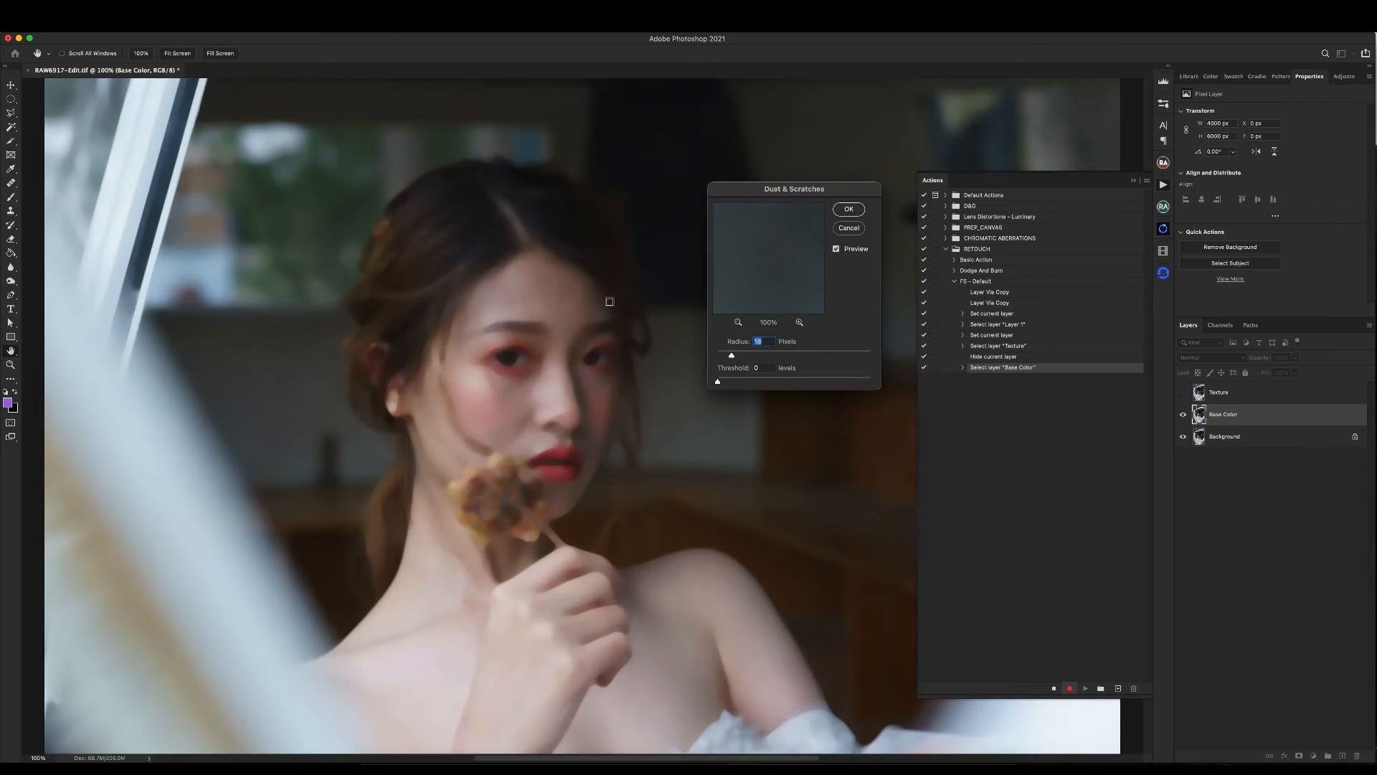
alt+super+click(522, 392)
alt+super+click(520, 399)
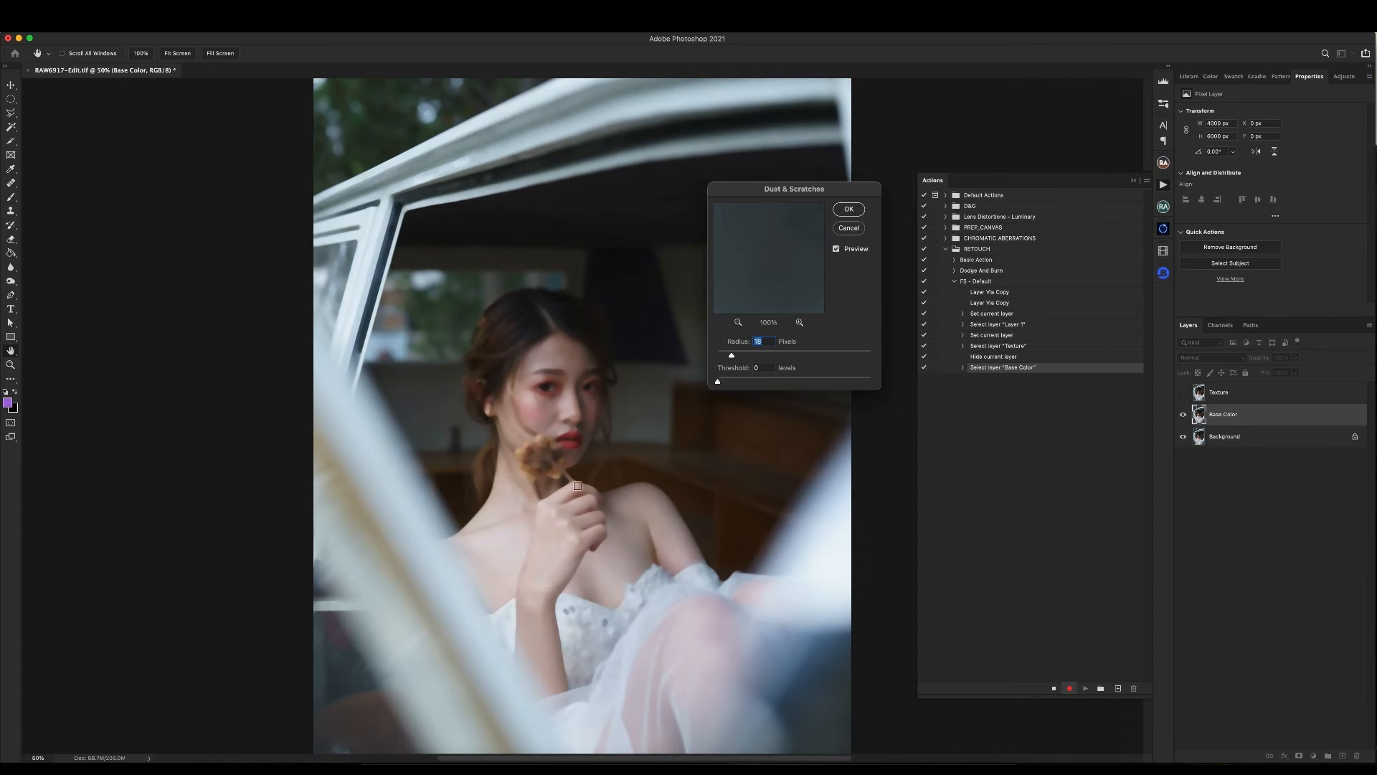
alt+super+click(640, 412)
alt+super+click(641, 412)
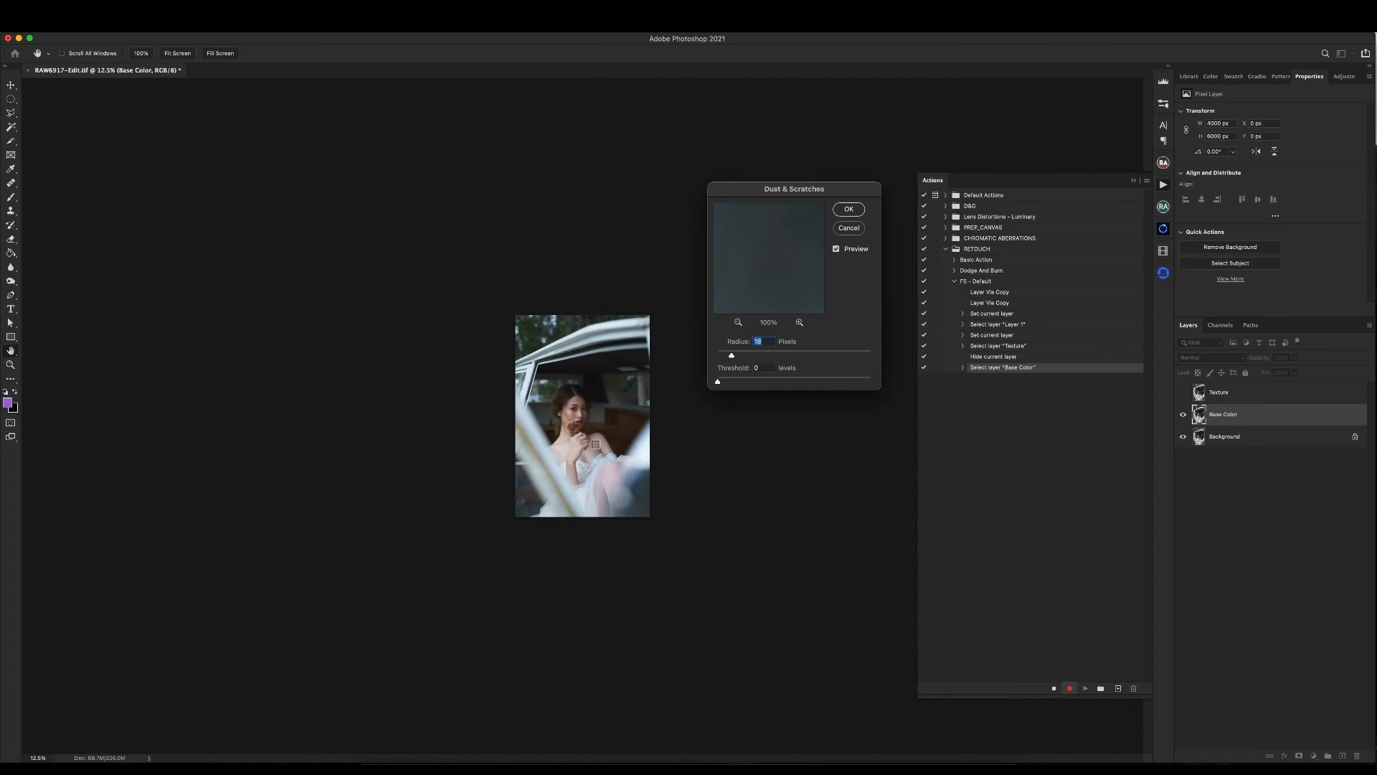
super+click(641, 412)
super+click(669, 450)
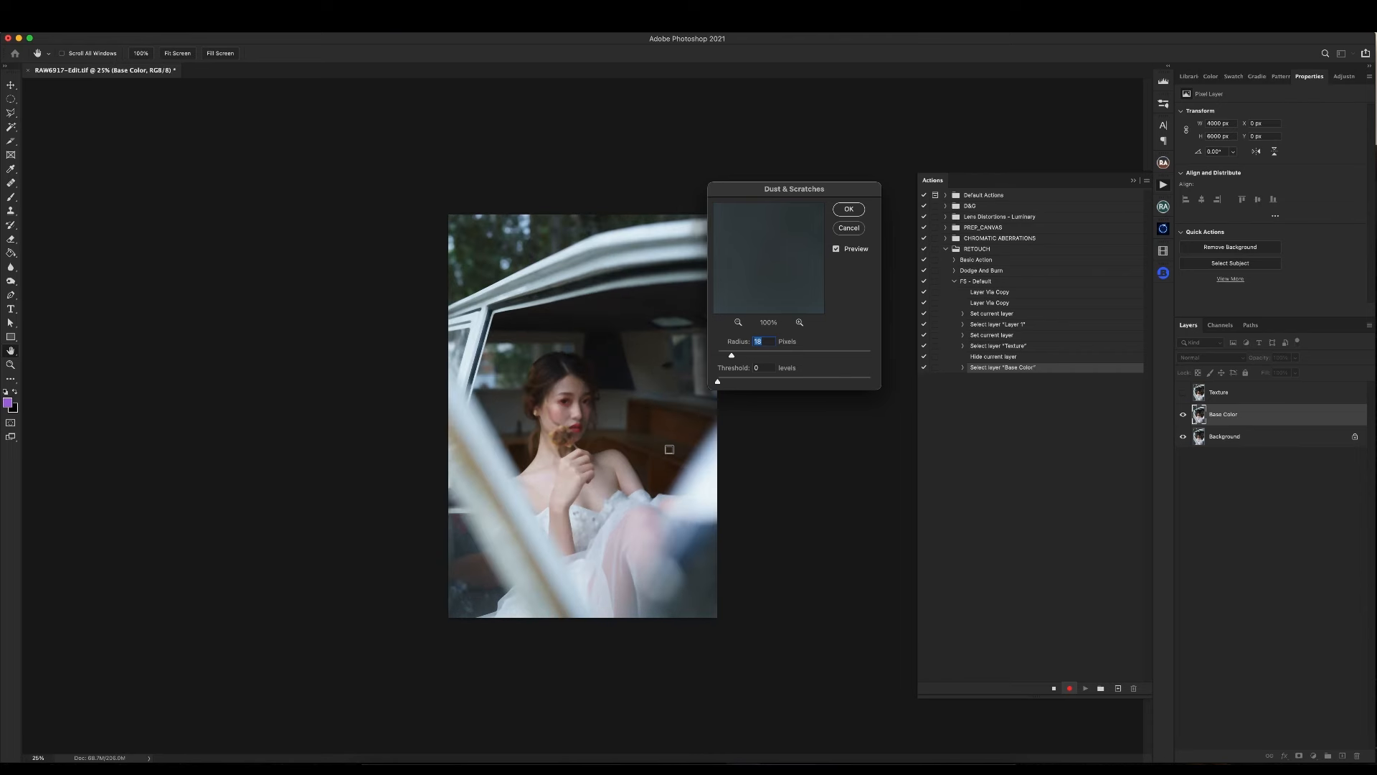
super+click(670, 449)
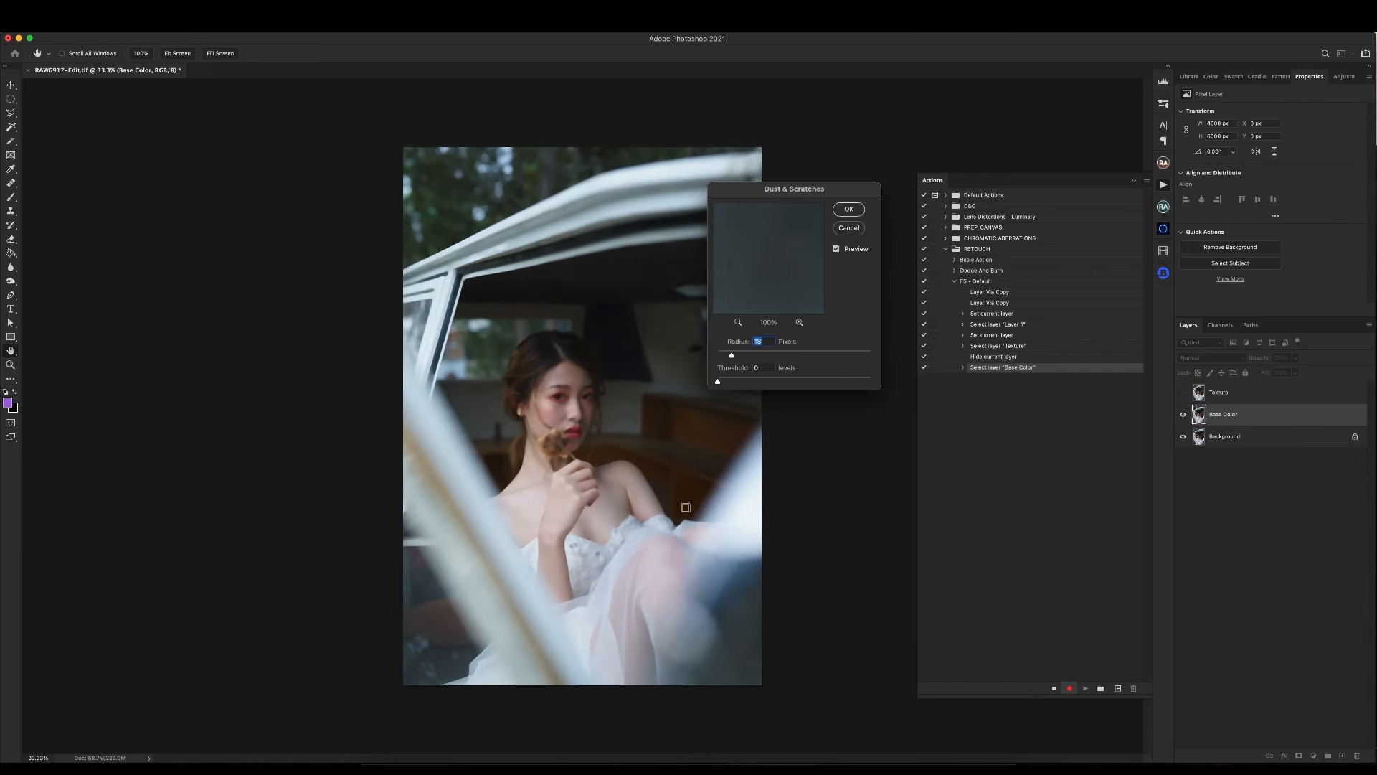
key(super+1)
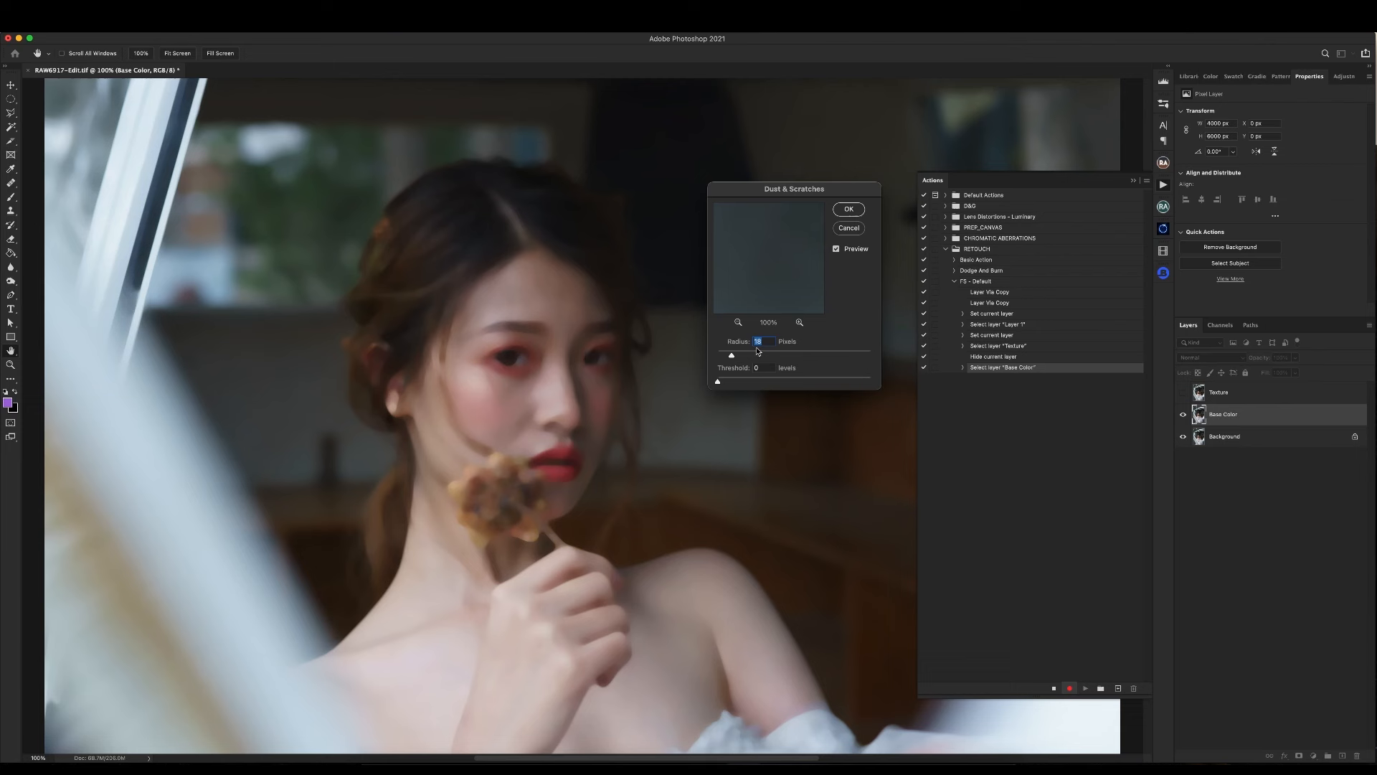
Apply Dust & Scratches to the Base Color layer with a radius of 16 pixels and threshold 0.
drag(731, 353, 675, 360)
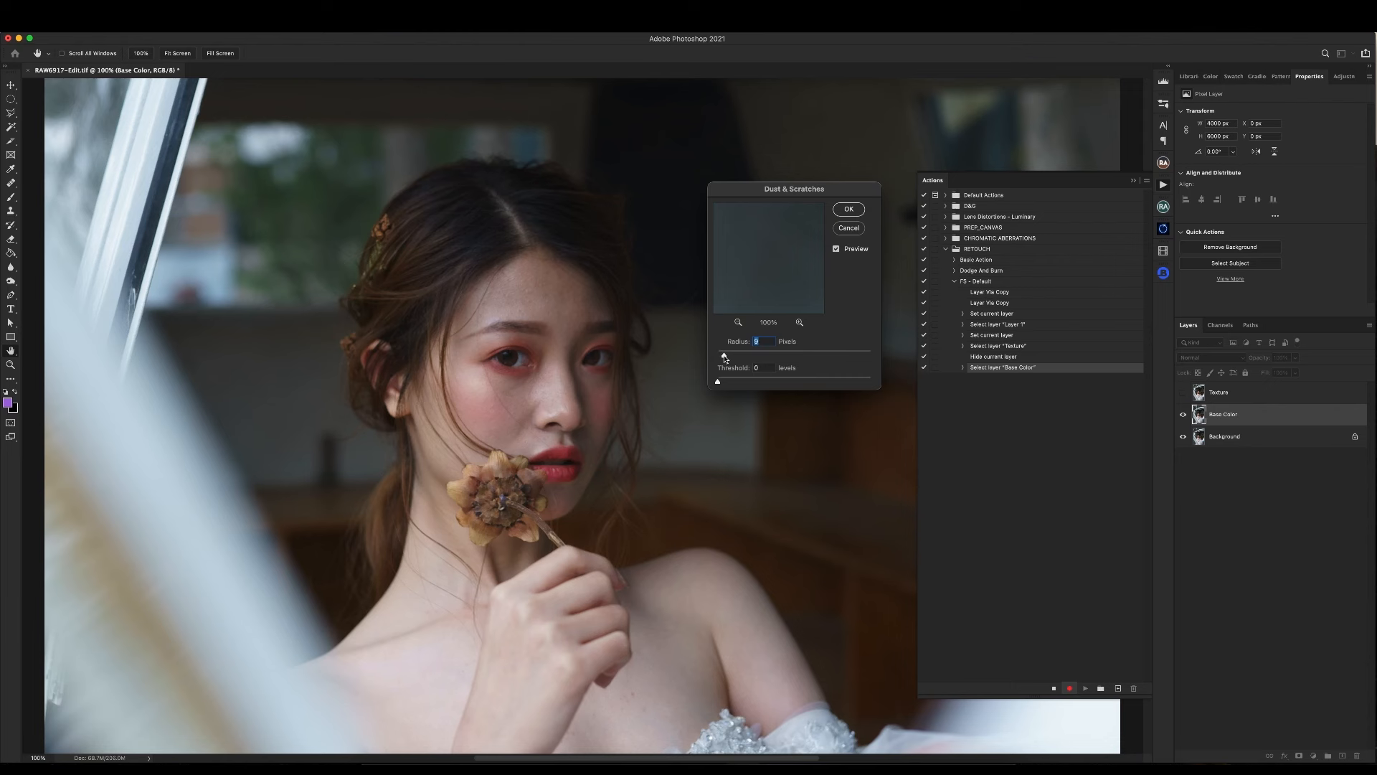
drag(725, 358, 726, 360)
drag(730, 361, 731, 360)
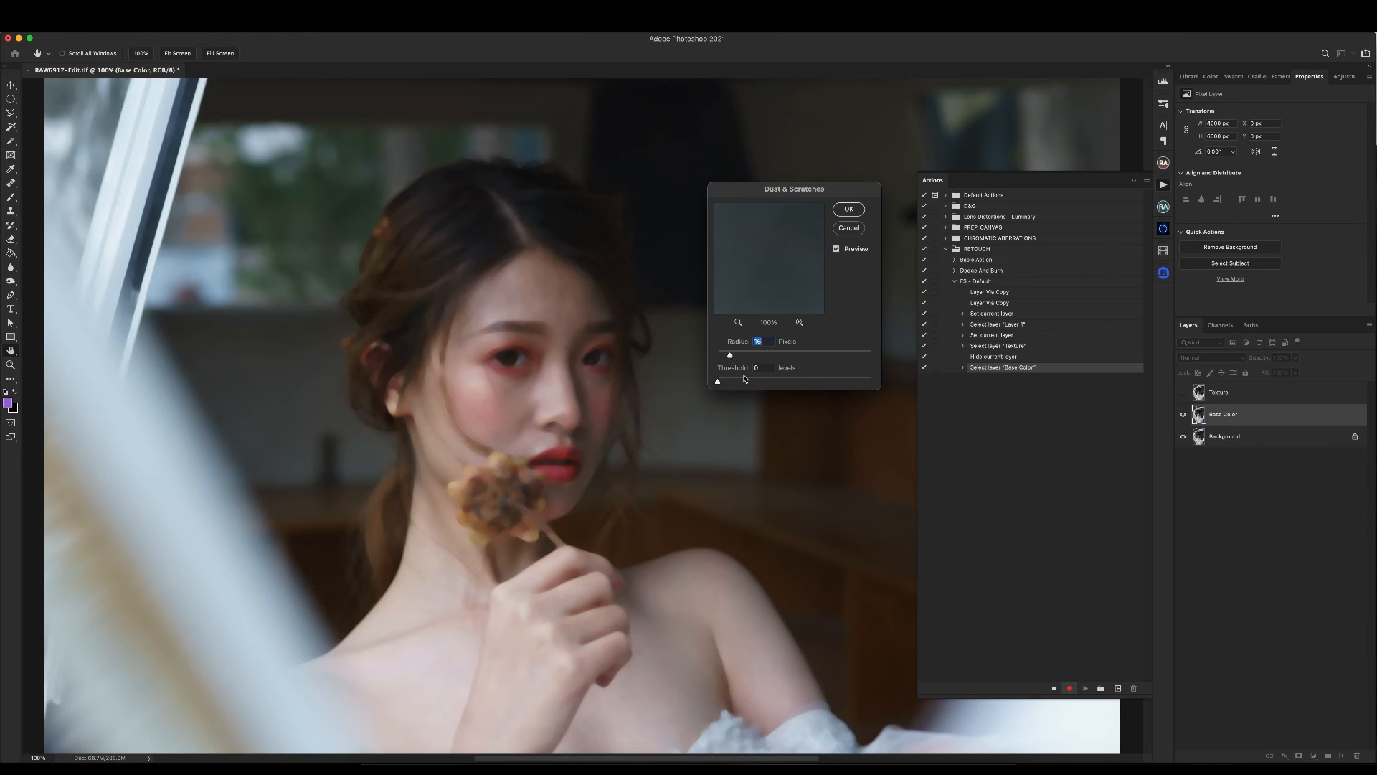
alt+click(525, 401)
alt+click(629, 345)
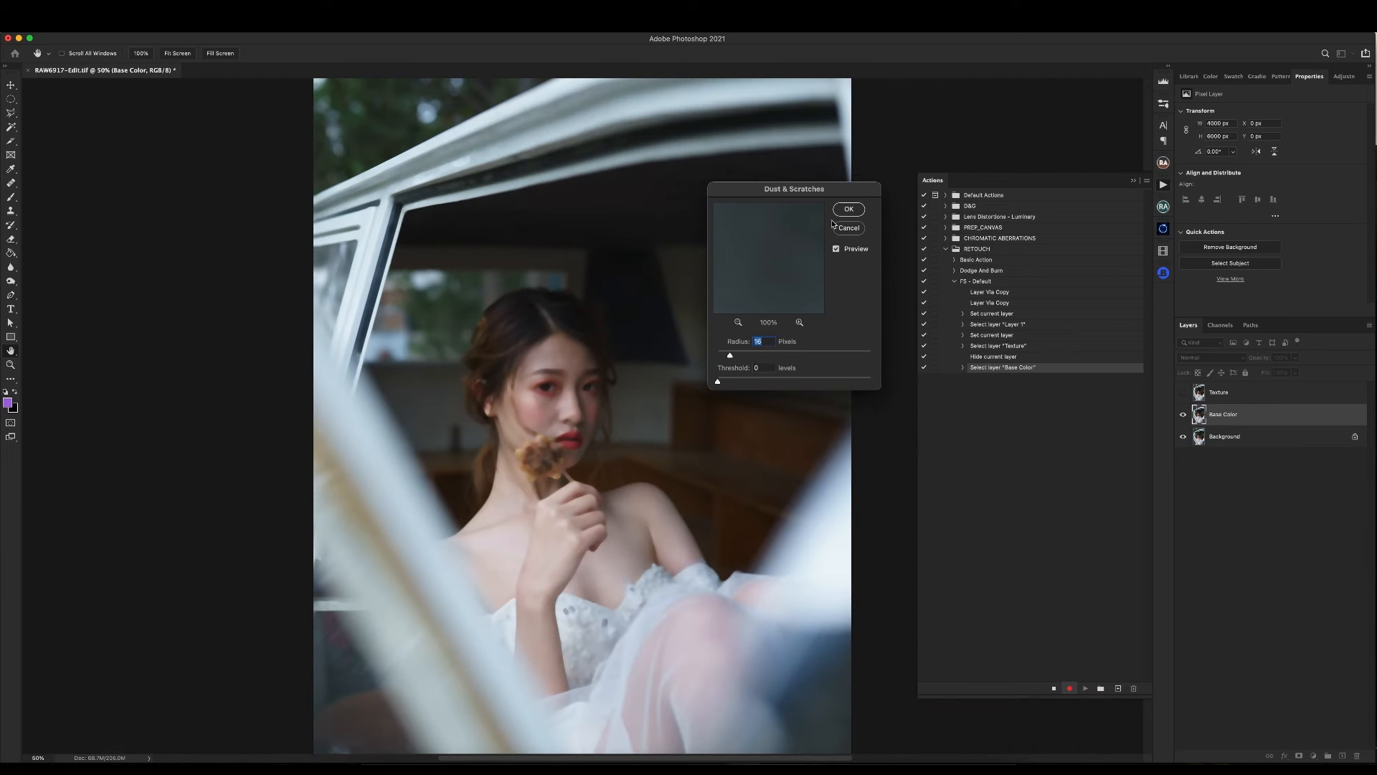
click(849, 210)
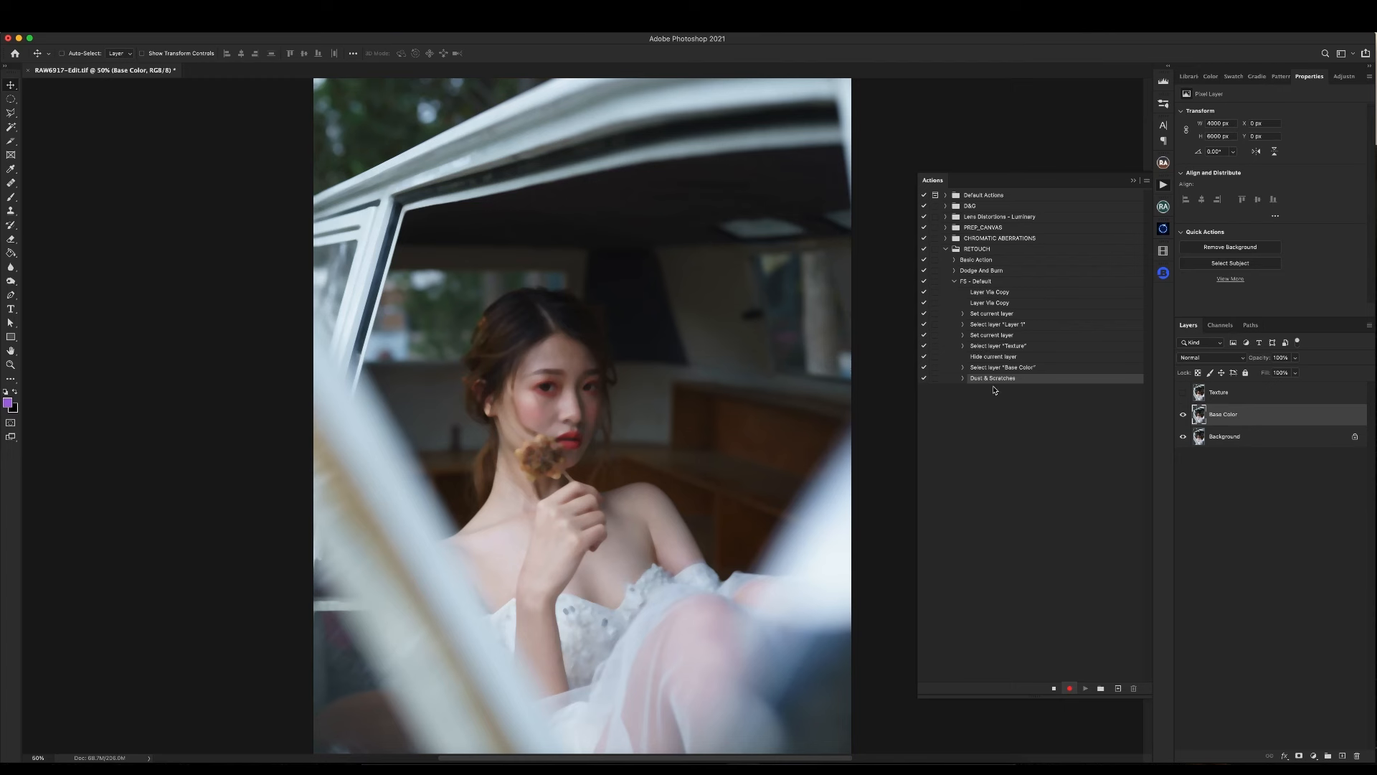
Show the Texture layer and run Apply Image on it with Base Color as source layer, Subtract blending, scale 2 and offset 128.
click(1225, 394)
click(1184, 394)
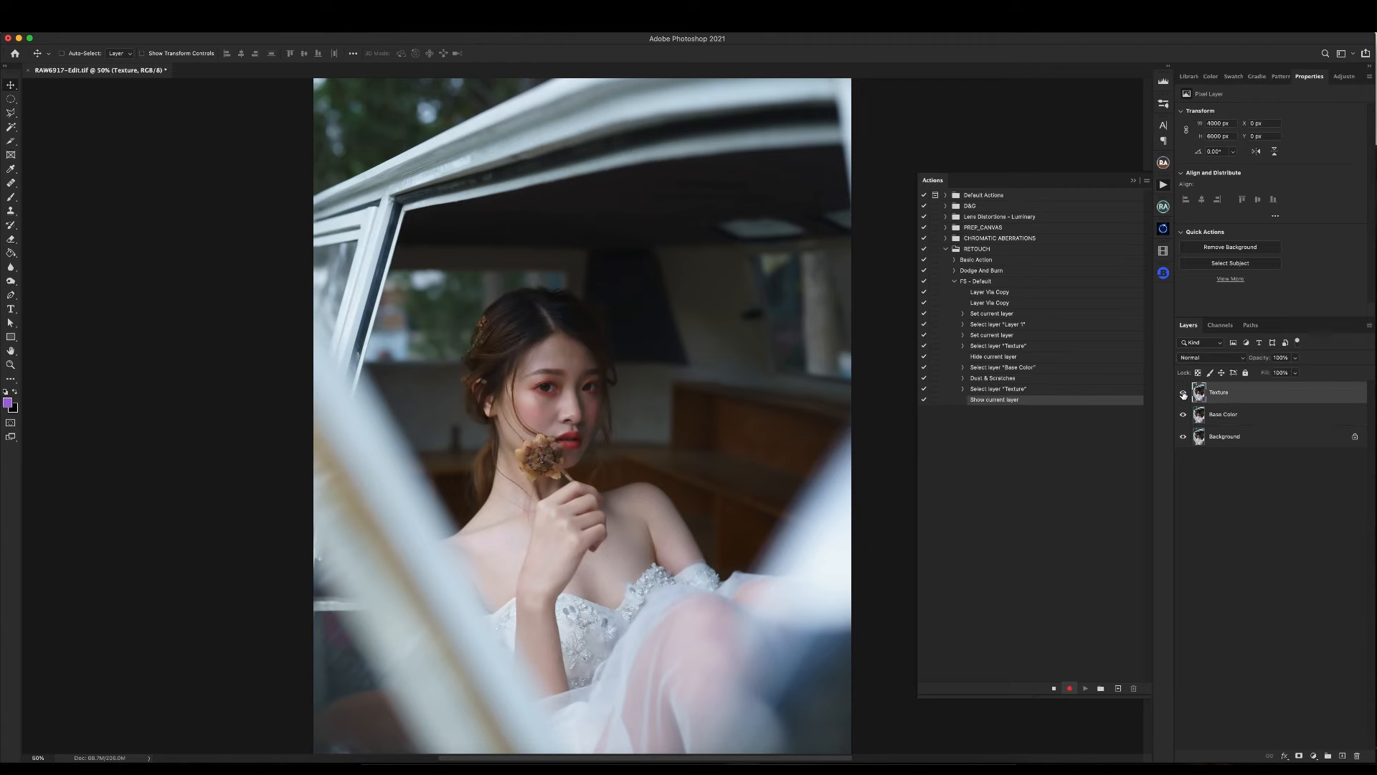
click(133, 32)
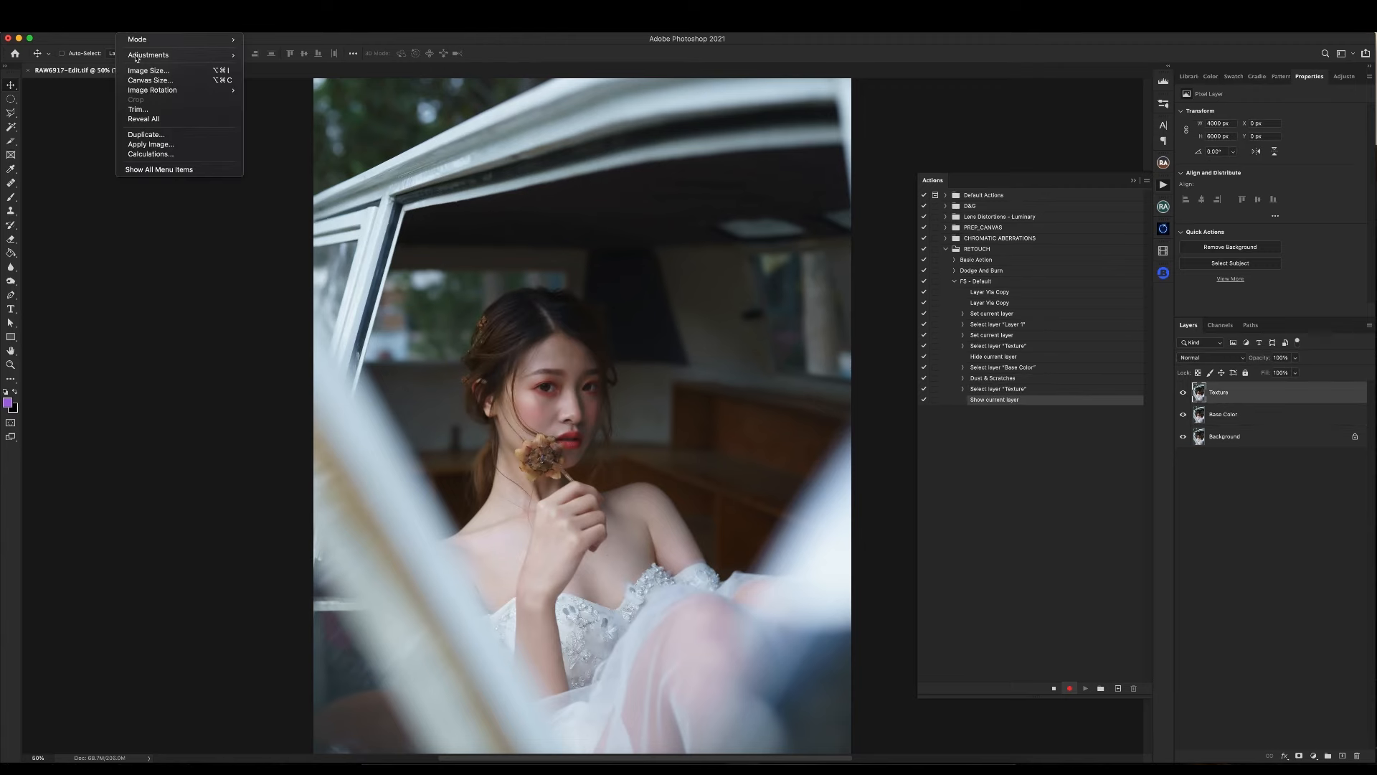
click(138, 60)
drag(608, 97, 624, 208)
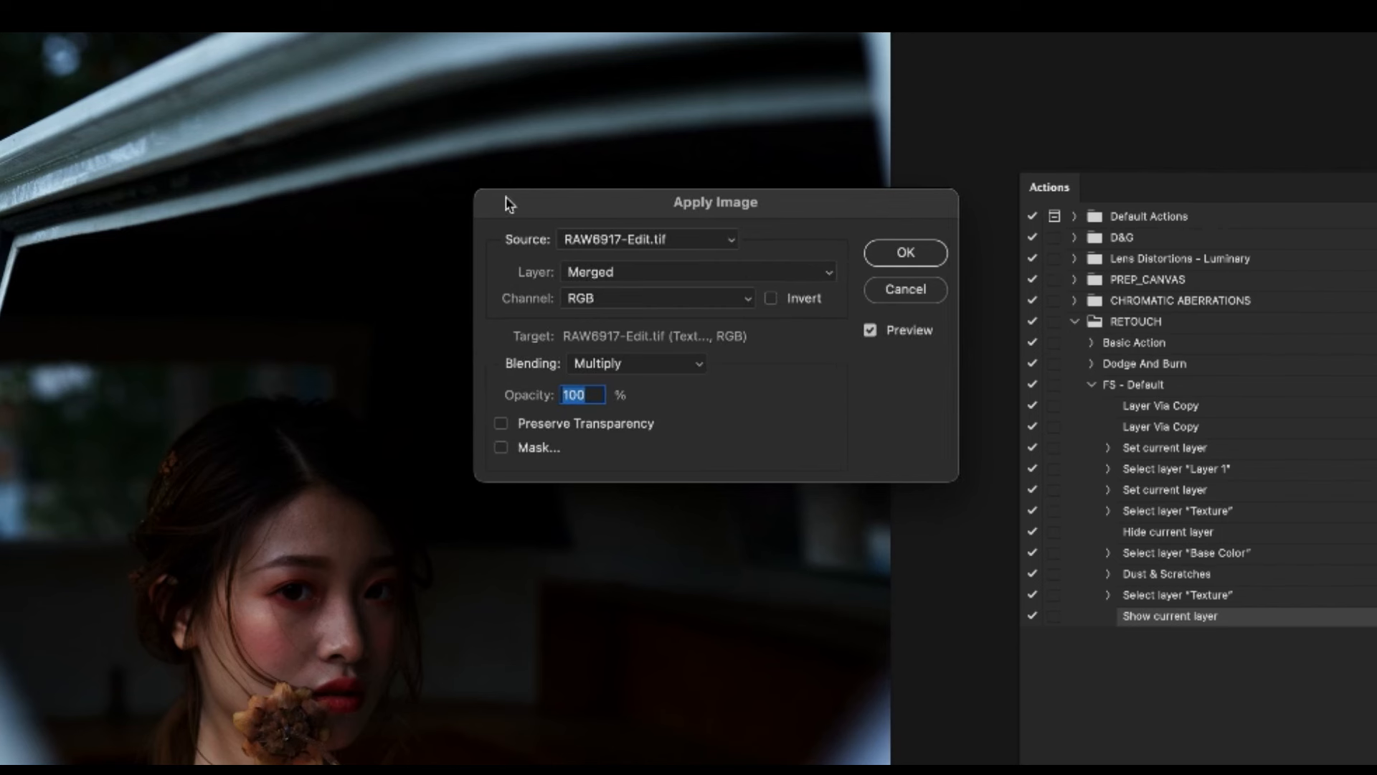
click(635, 278)
click(603, 286)
click(620, 366)
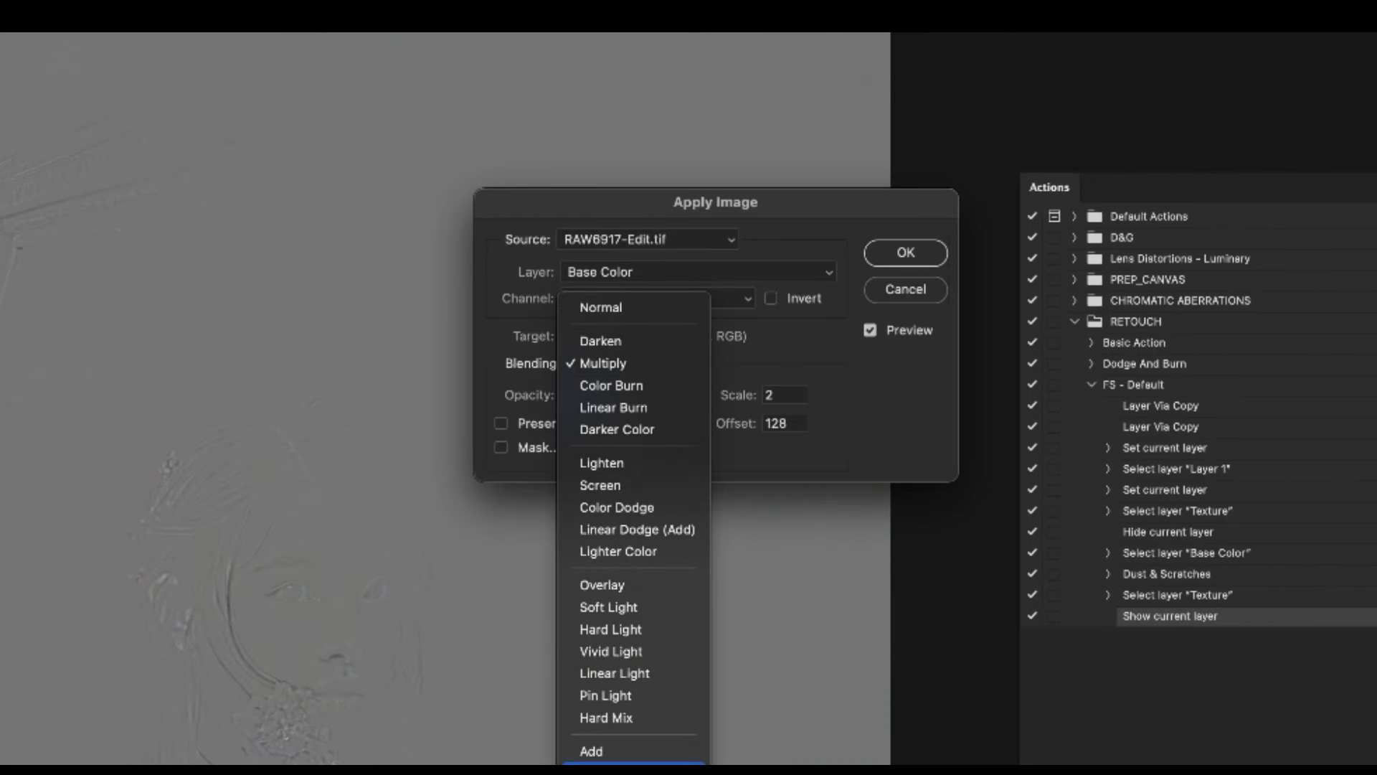
click(631, 757)
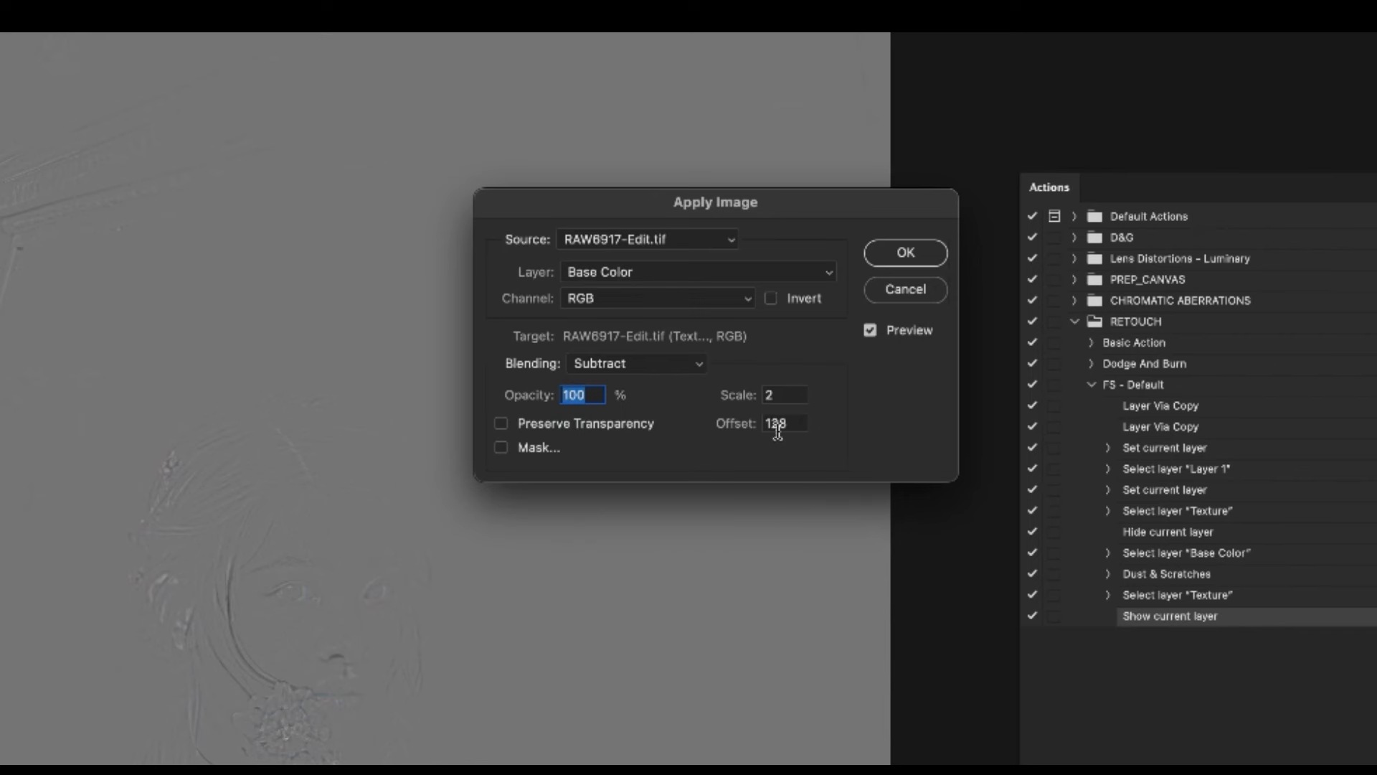
drag(880, 202, 888, 230)
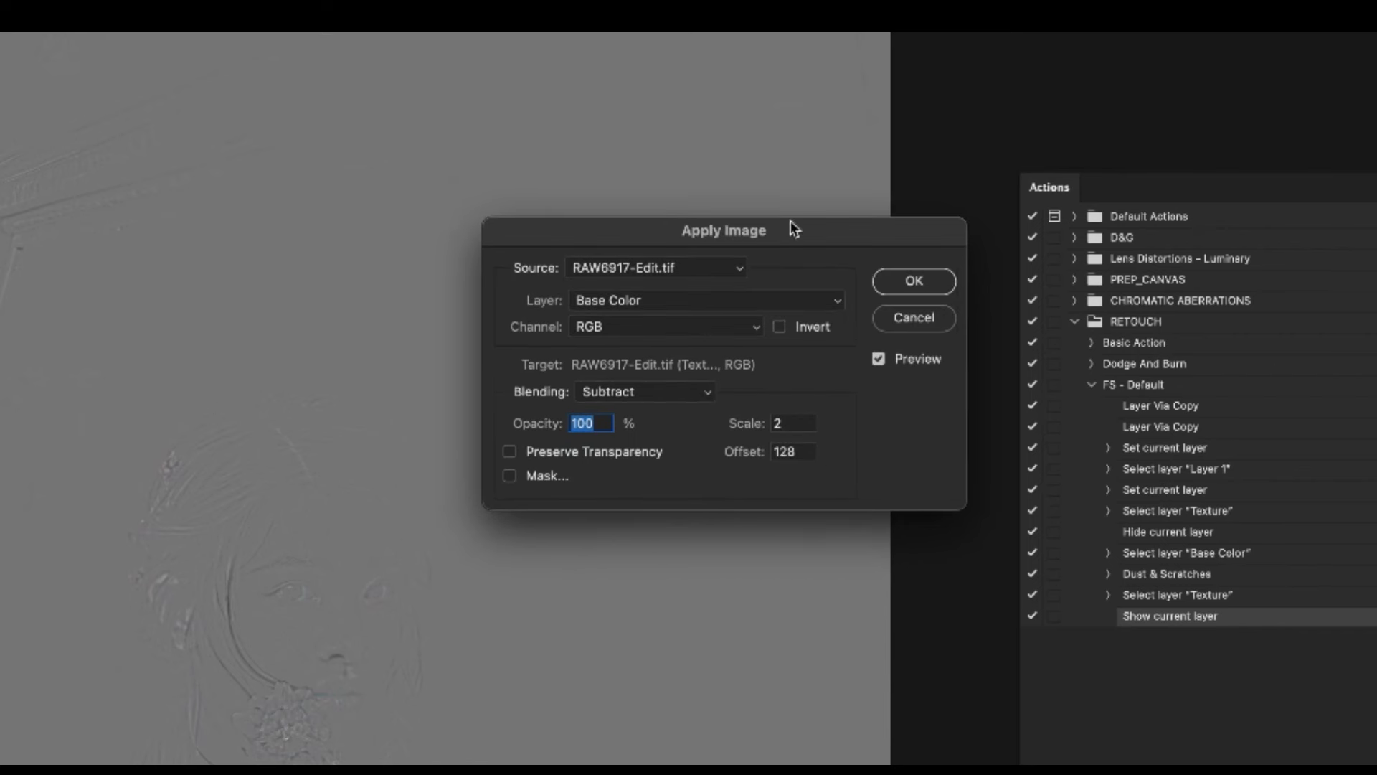
click(920, 282)
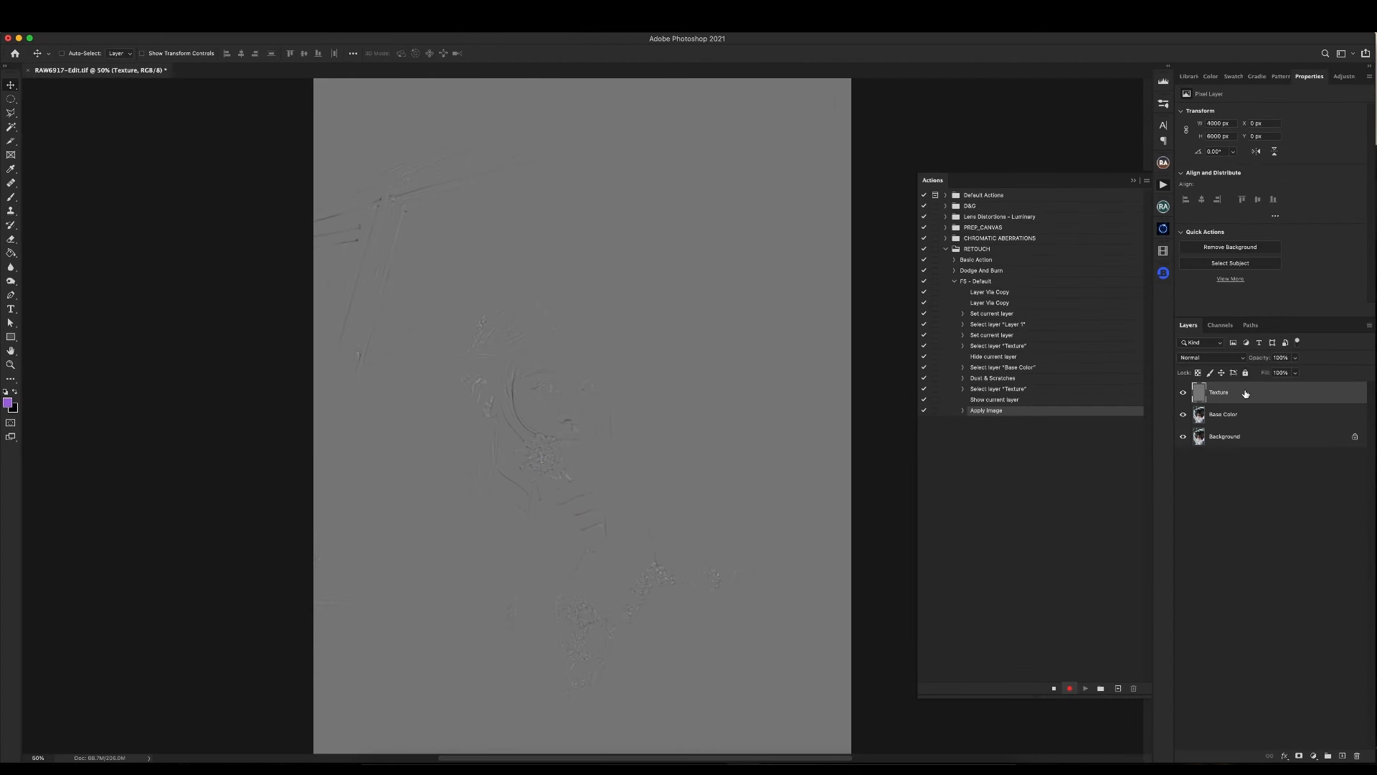
Set the Texture layer's blend mode to Linear Light and stop recording the action.
click(1210, 357)
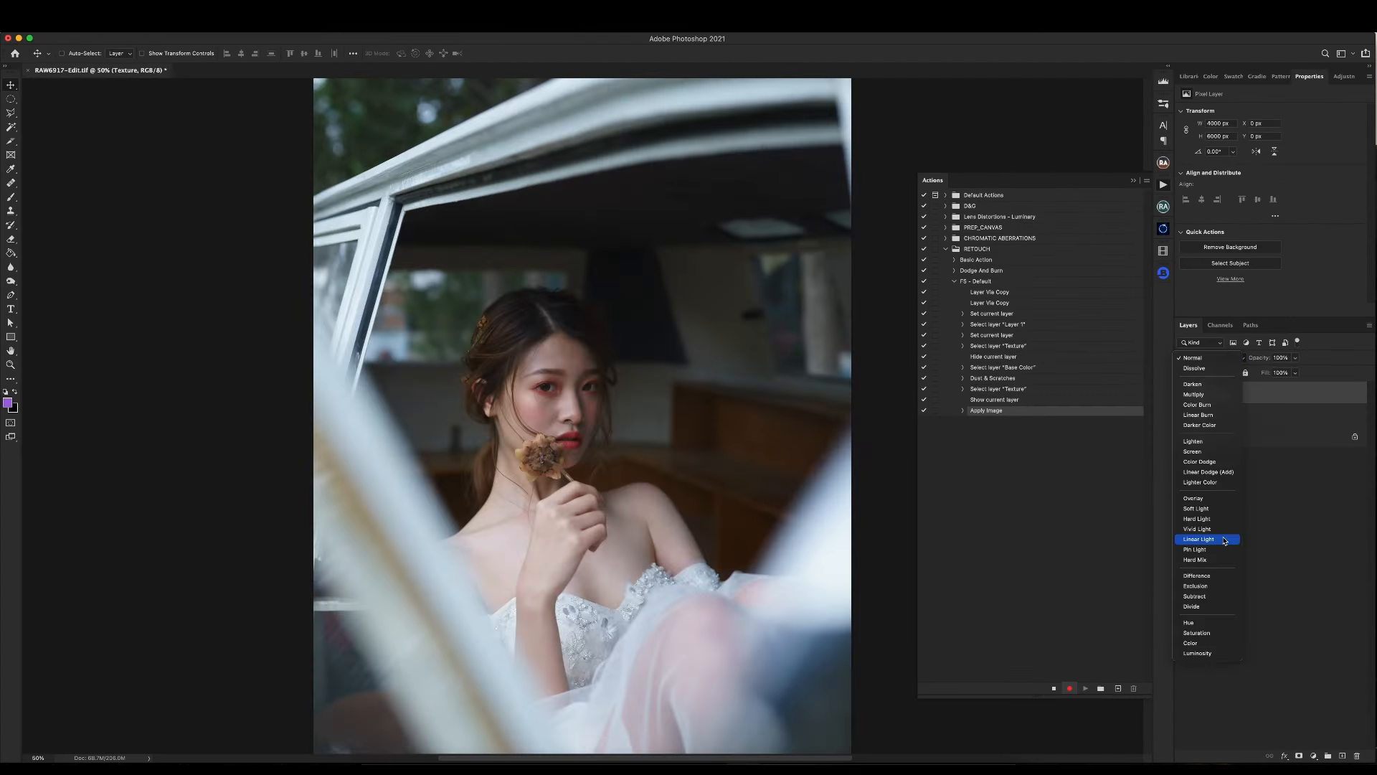
click(1224, 540)
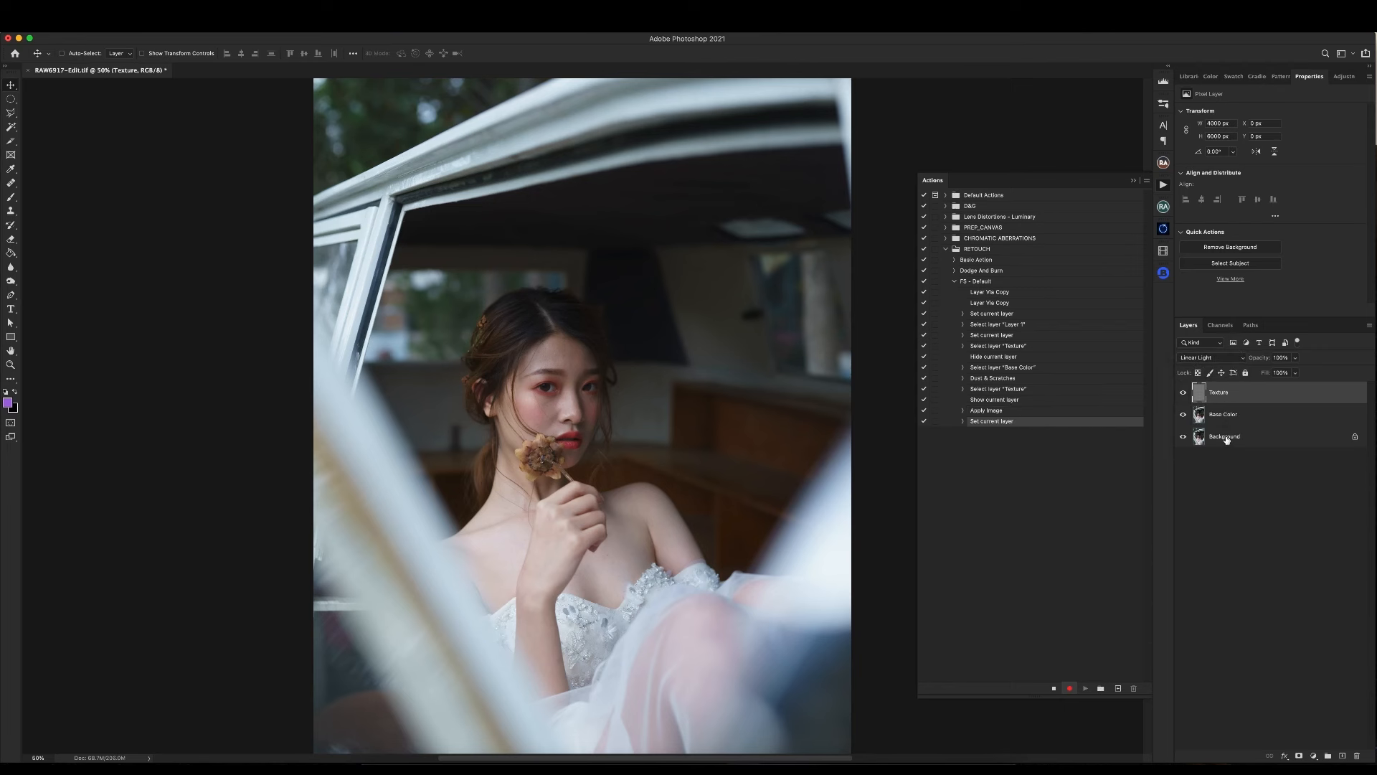
click(1054, 688)
Compare the original Background layer on its own with the full frequency separation stack.
alt+click(1183, 437)
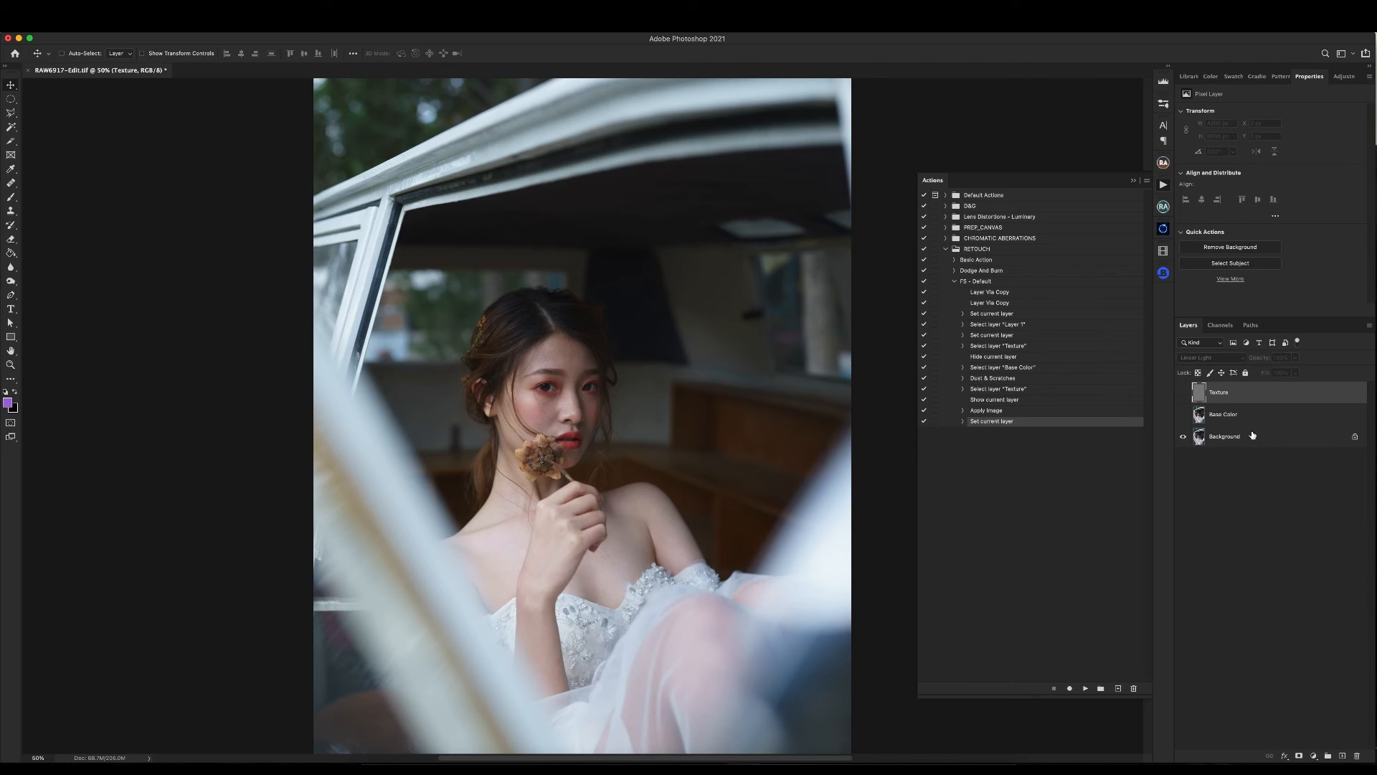
key(super+minus)
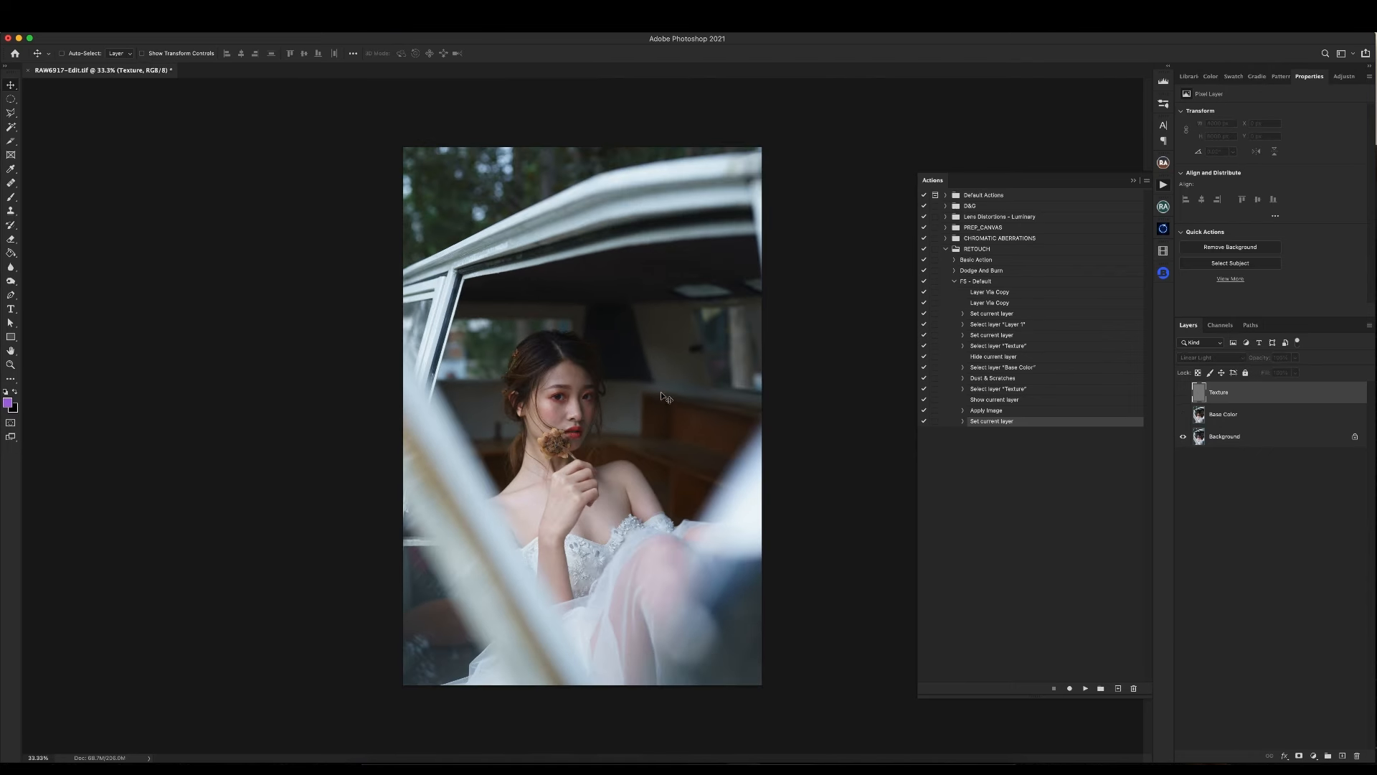
alt+click(1183, 437)
Reduce the document to only the Background layer and play the FS - Default action on it as a test.
key(super+shift+e)
click(1244, 426)
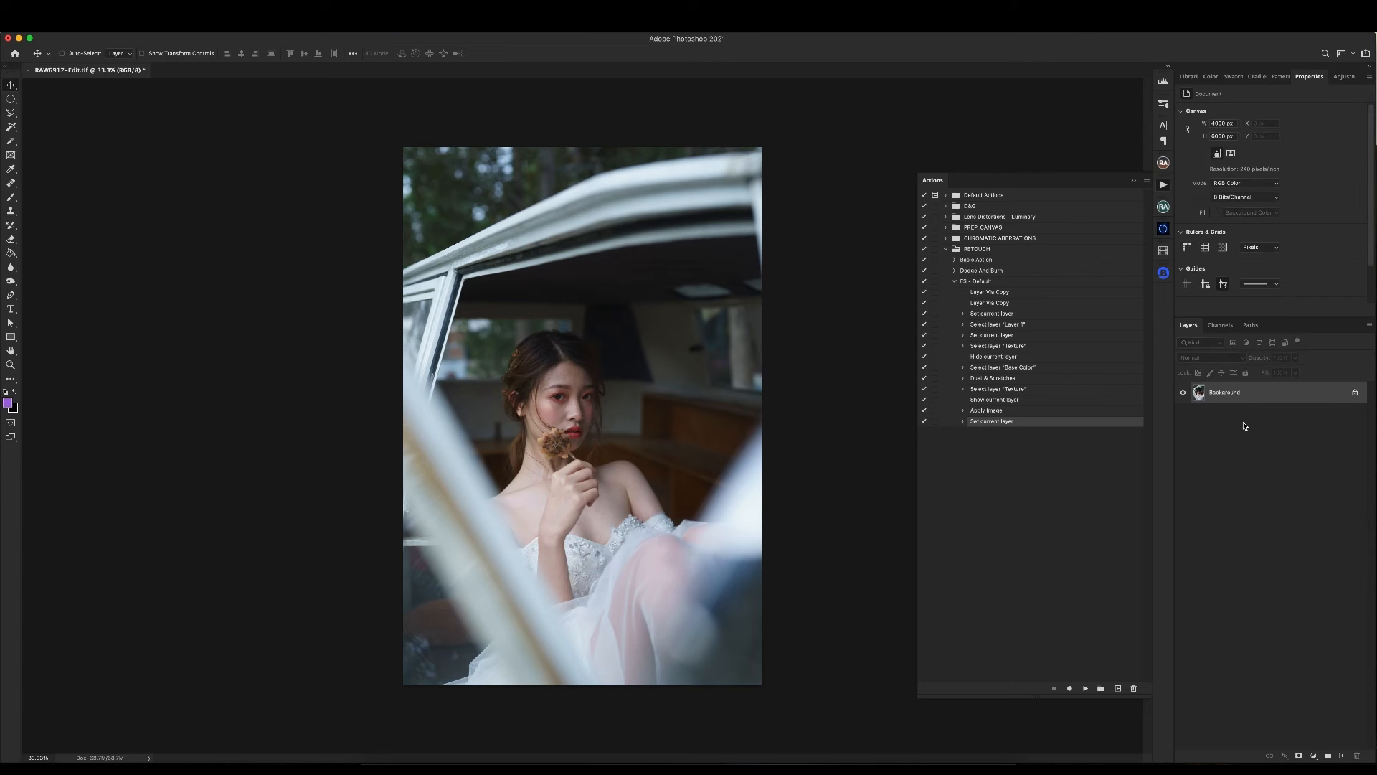
click(984, 281)
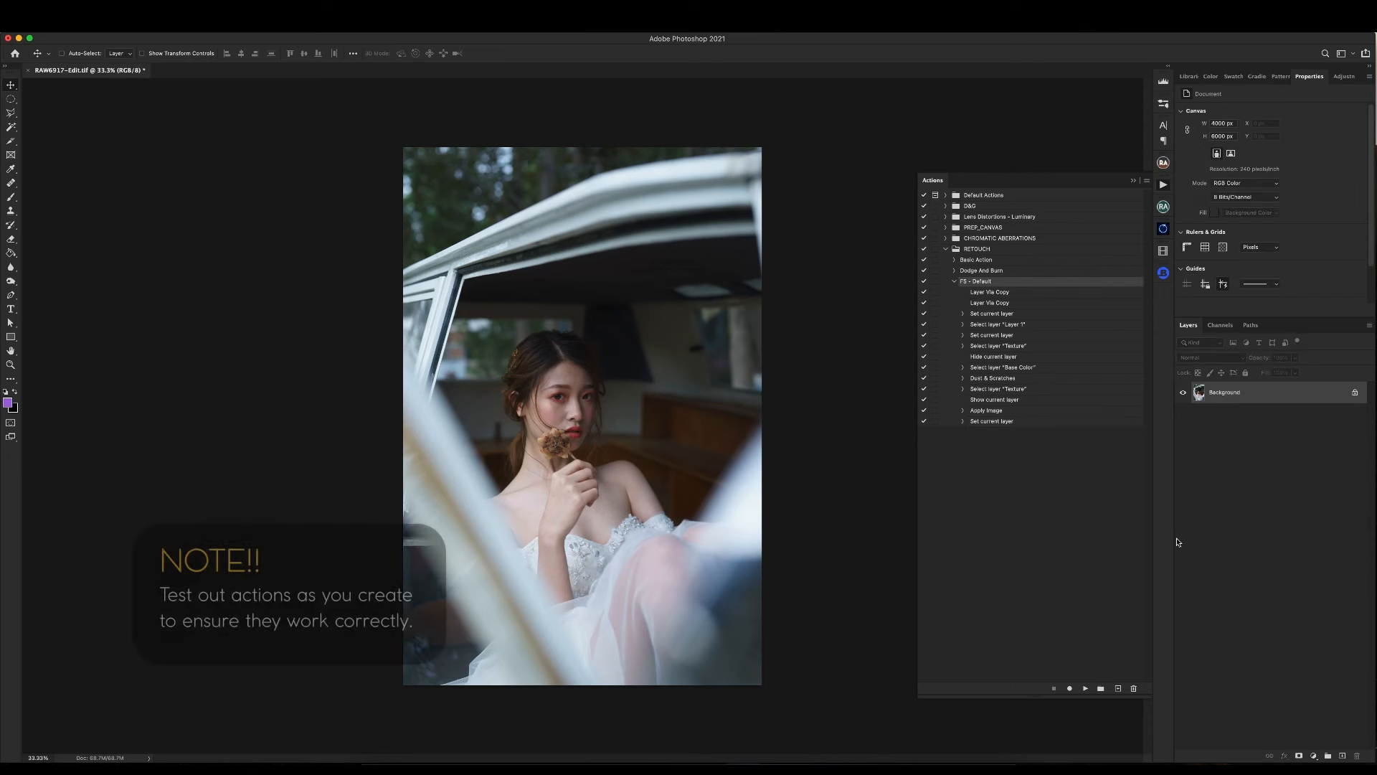
click(1085, 688)
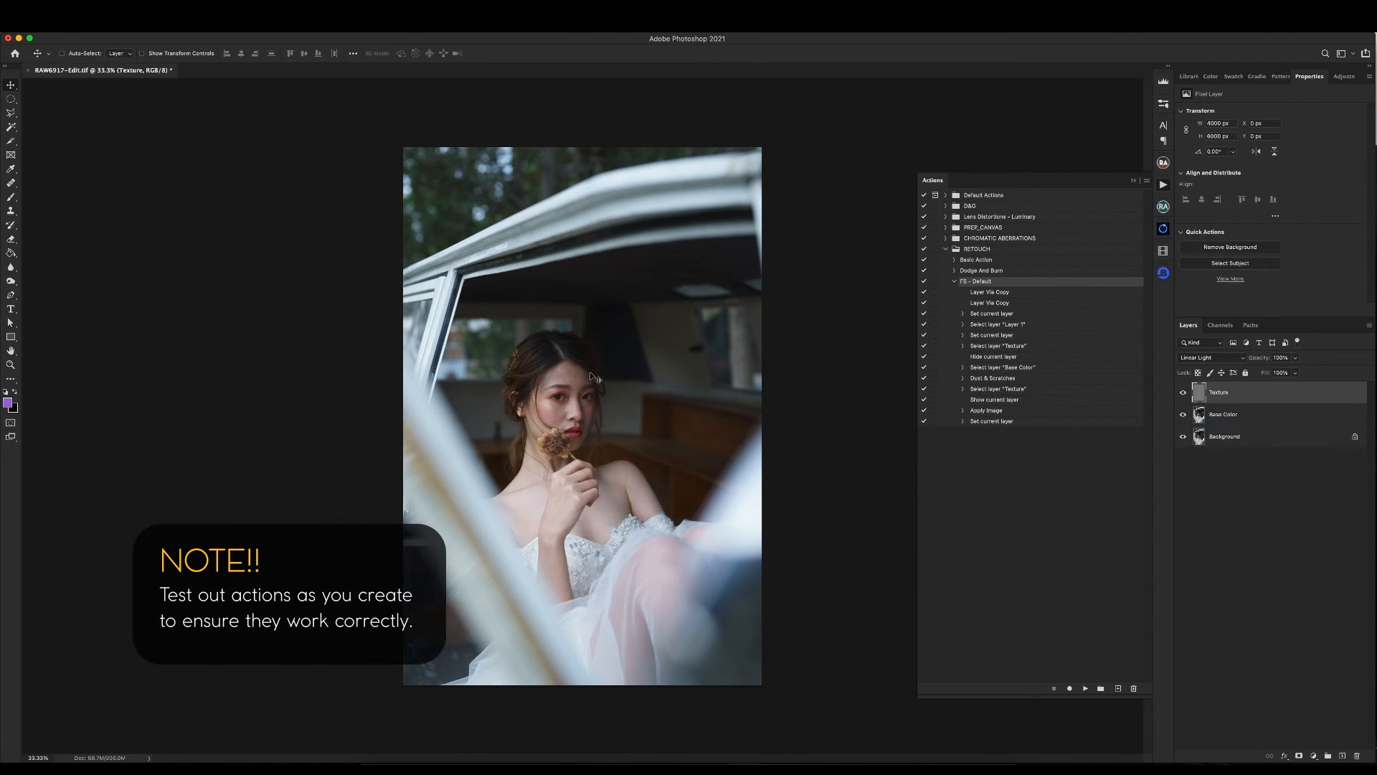
Inspect the settings recorded for the Dust & Scratches step of the FS - Default action.
click(1001, 386)
click(962, 378)
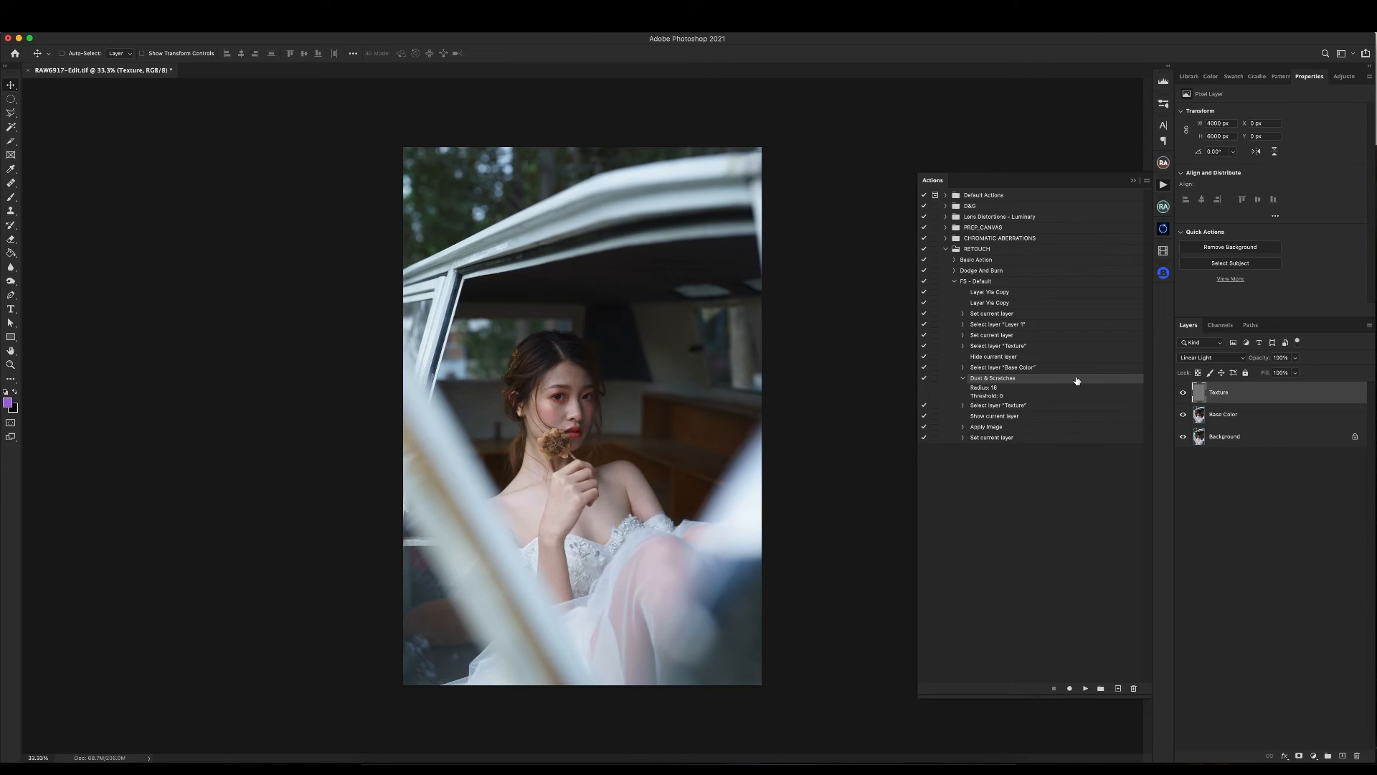
click(964, 379)
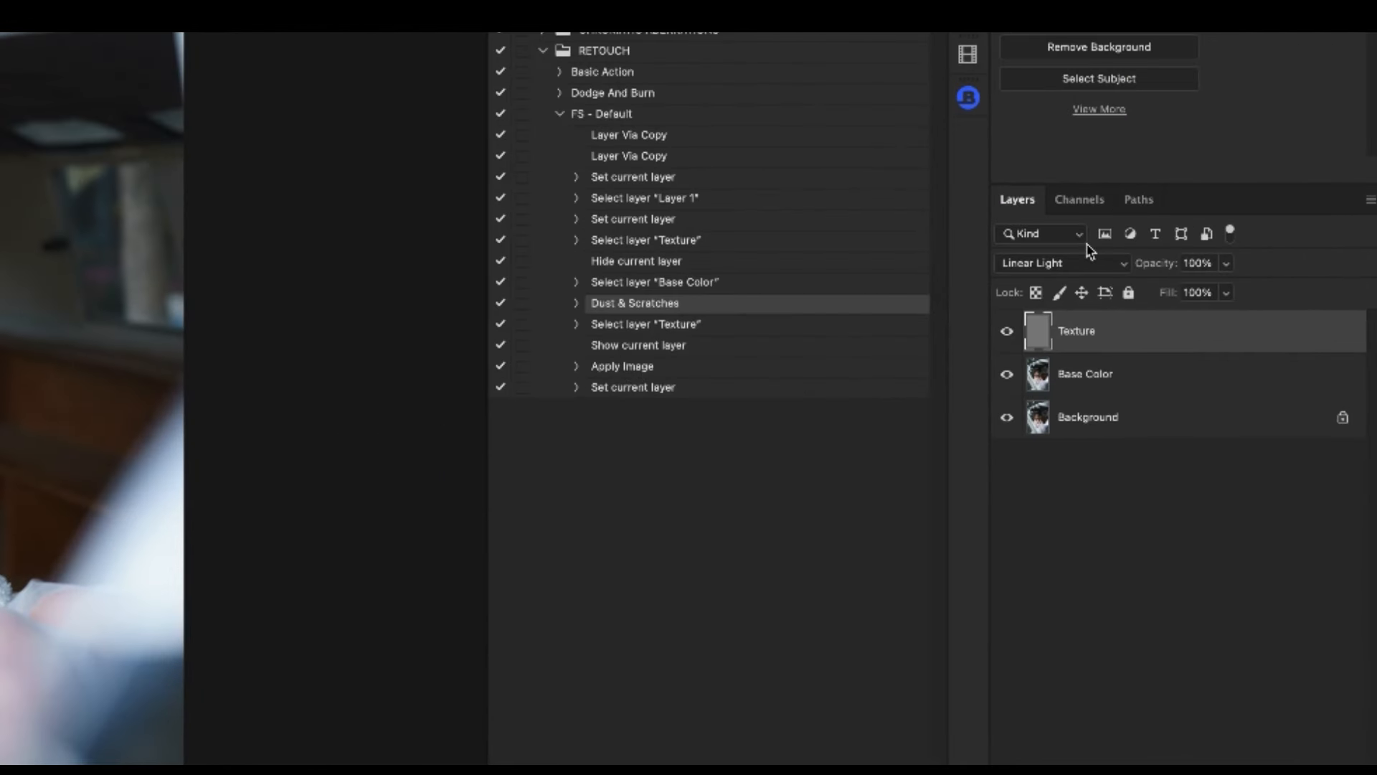
Resume recording after the last FS - Default step and add a new layer named Work Here above Base Color.
click(653, 391)
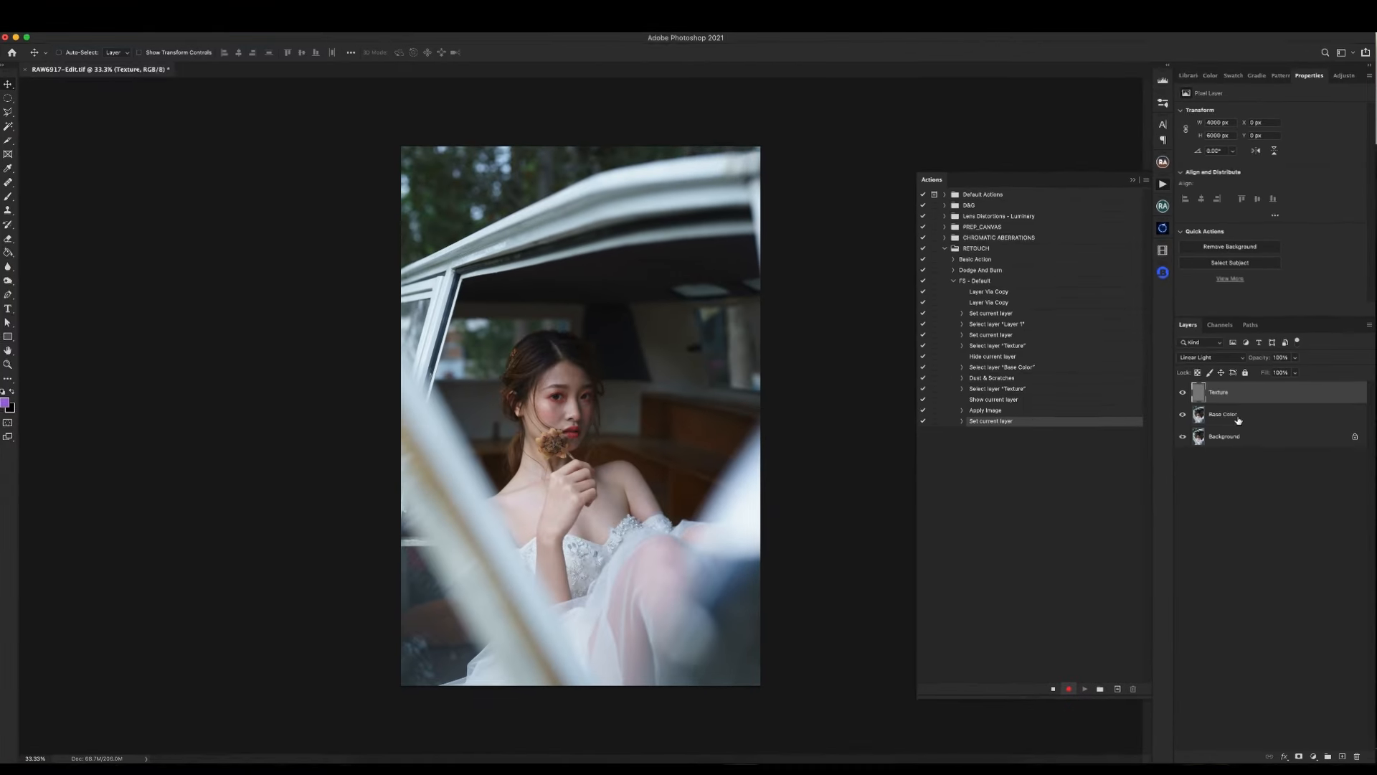
click(1085, 374)
click(1331, 756)
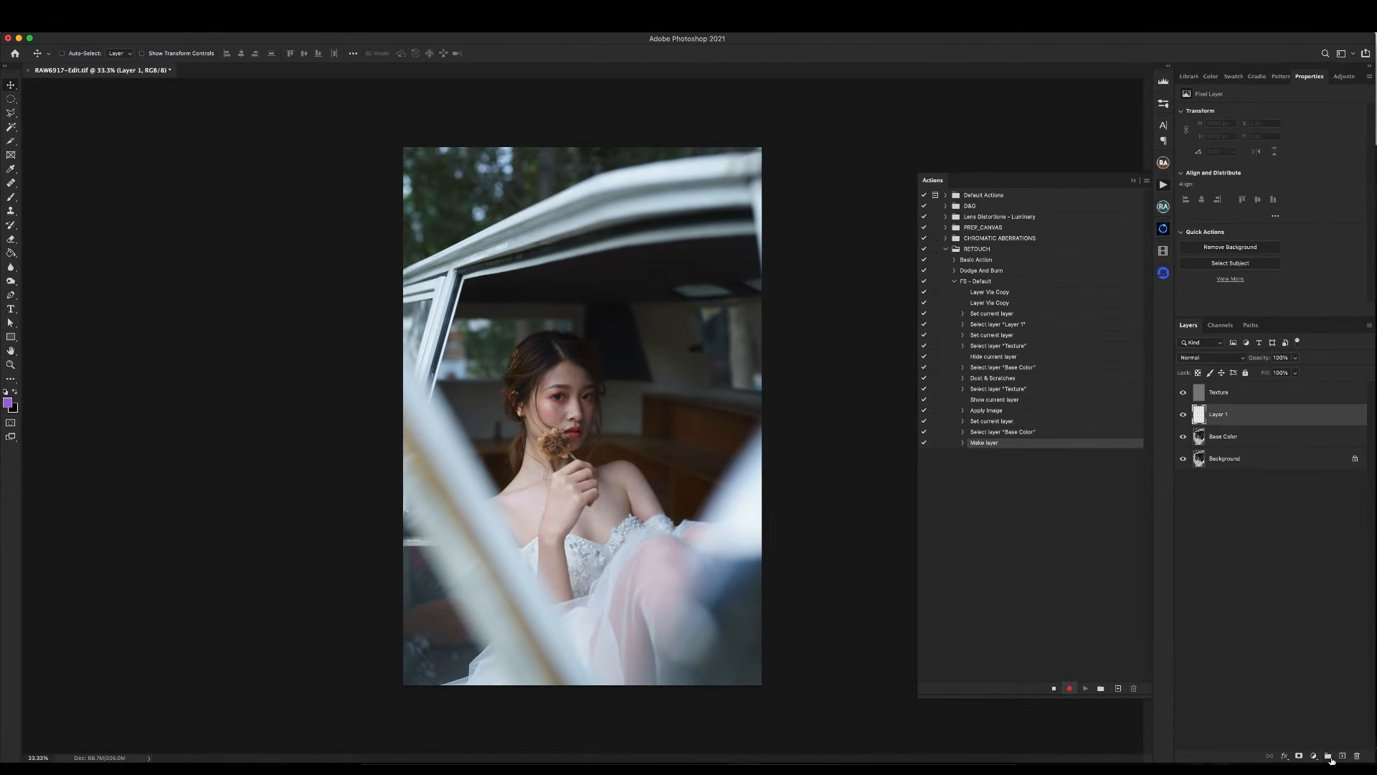
double_click(1219, 414)
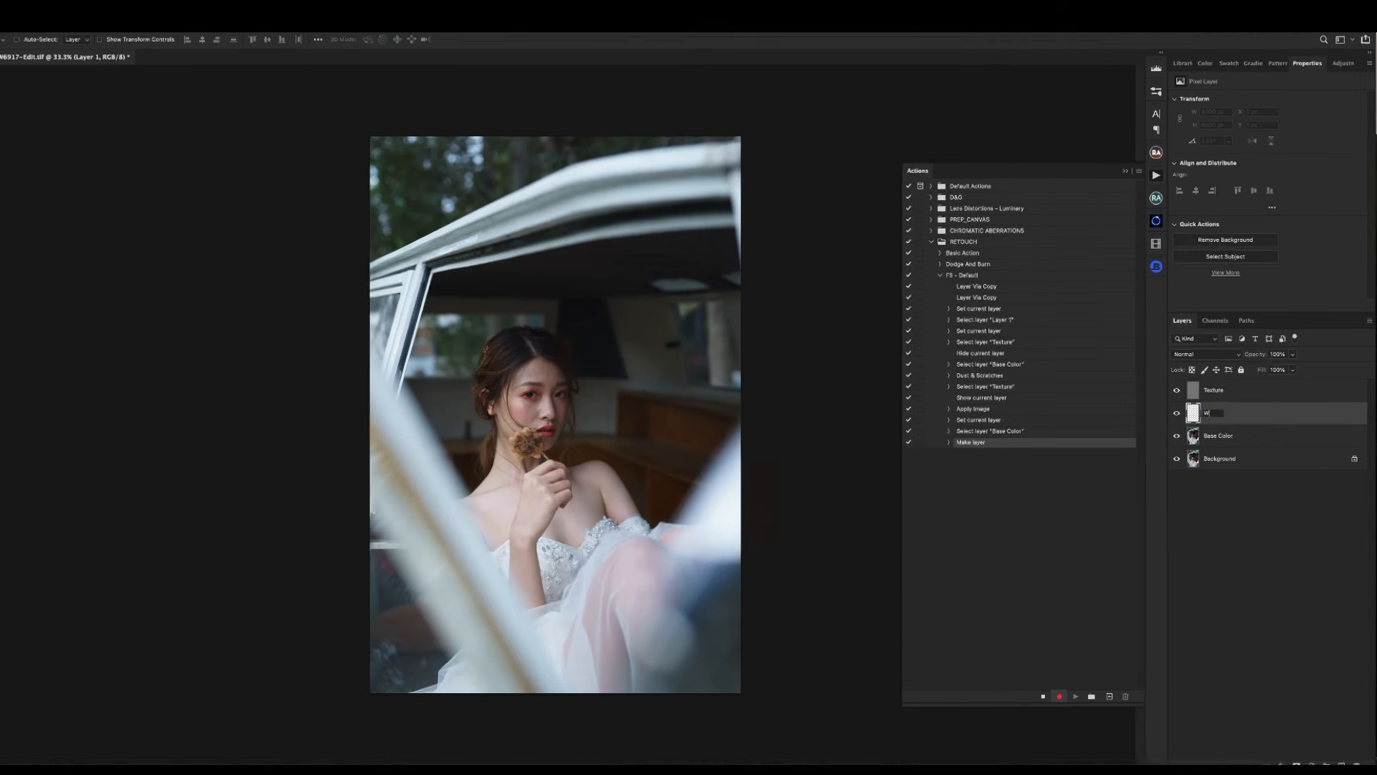
text(Work)
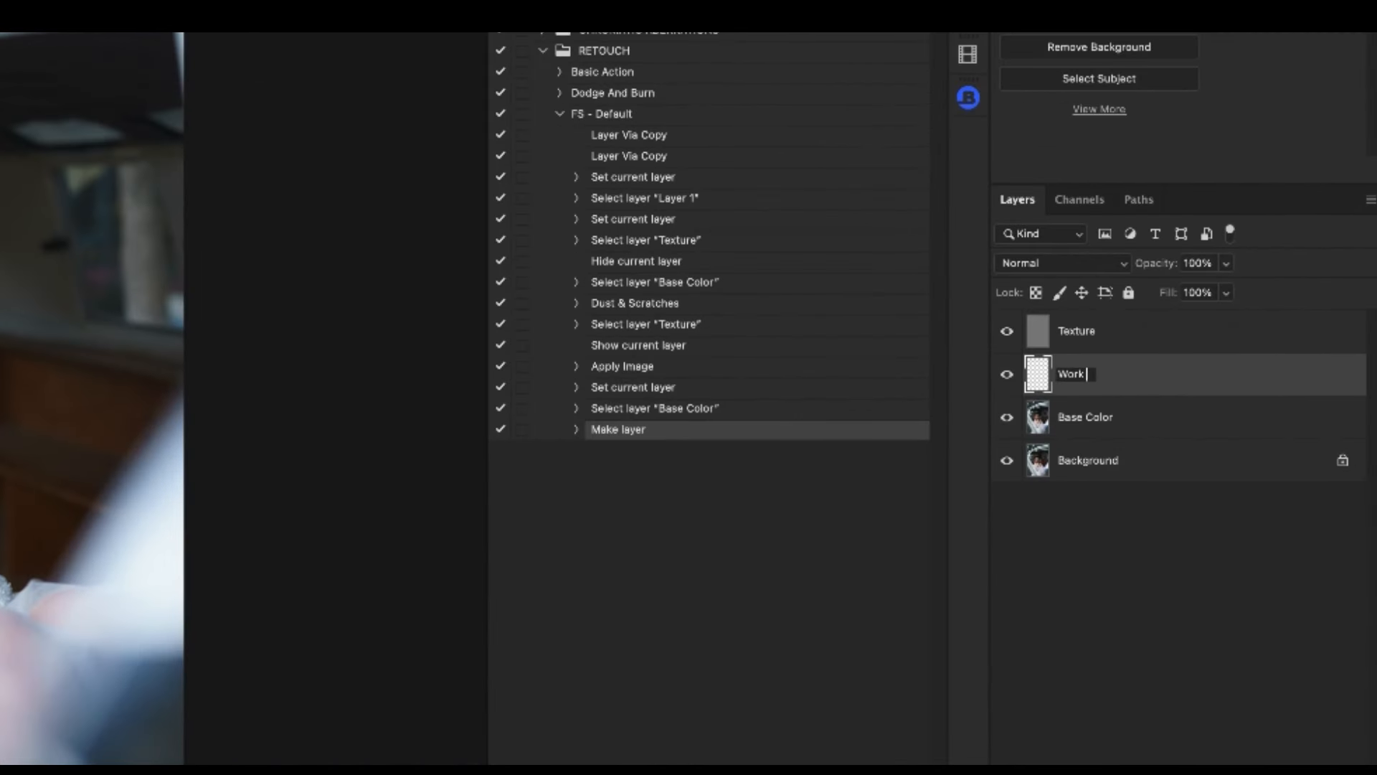
text( Here)
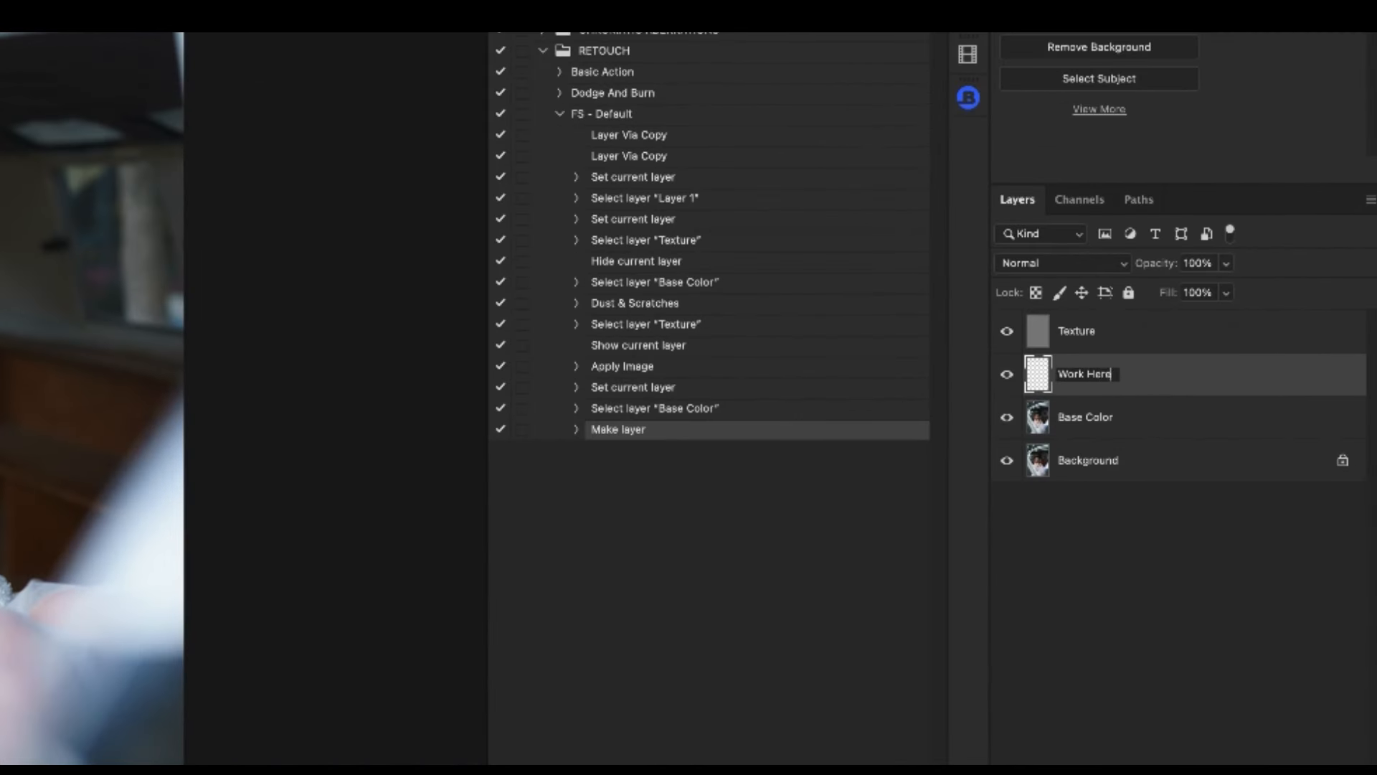
key(Return)
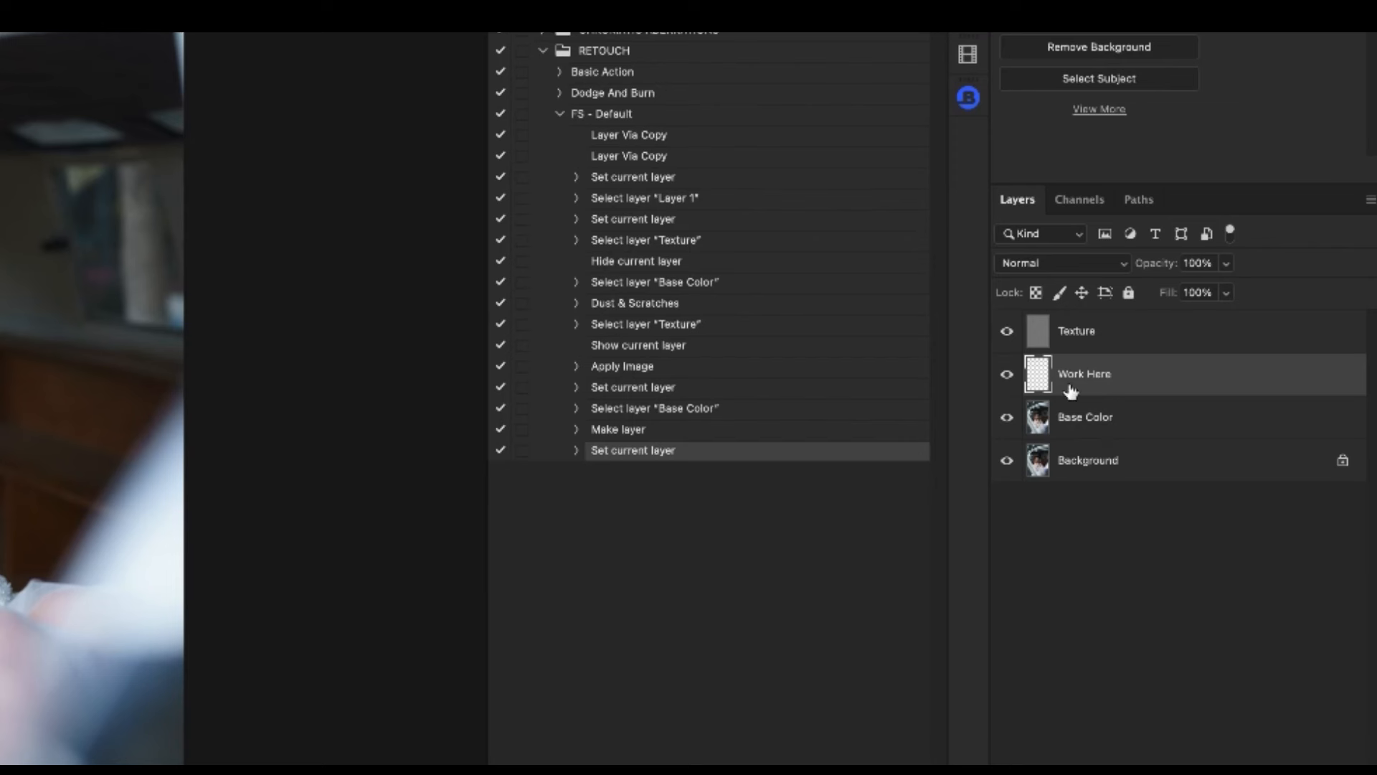
Duplicate the Texture layer and rename the copy as Texture - Work Here.
click(1123, 337)
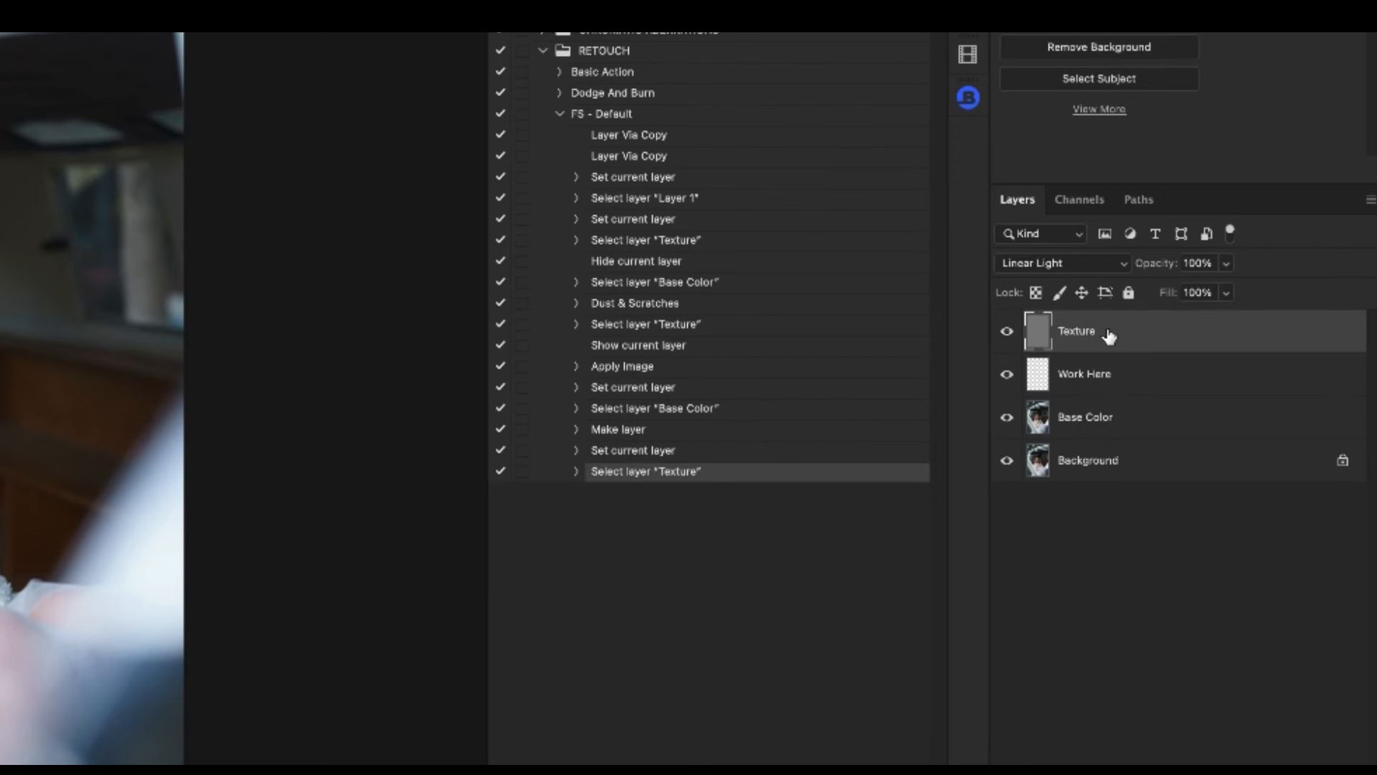
key(ctrl+j)
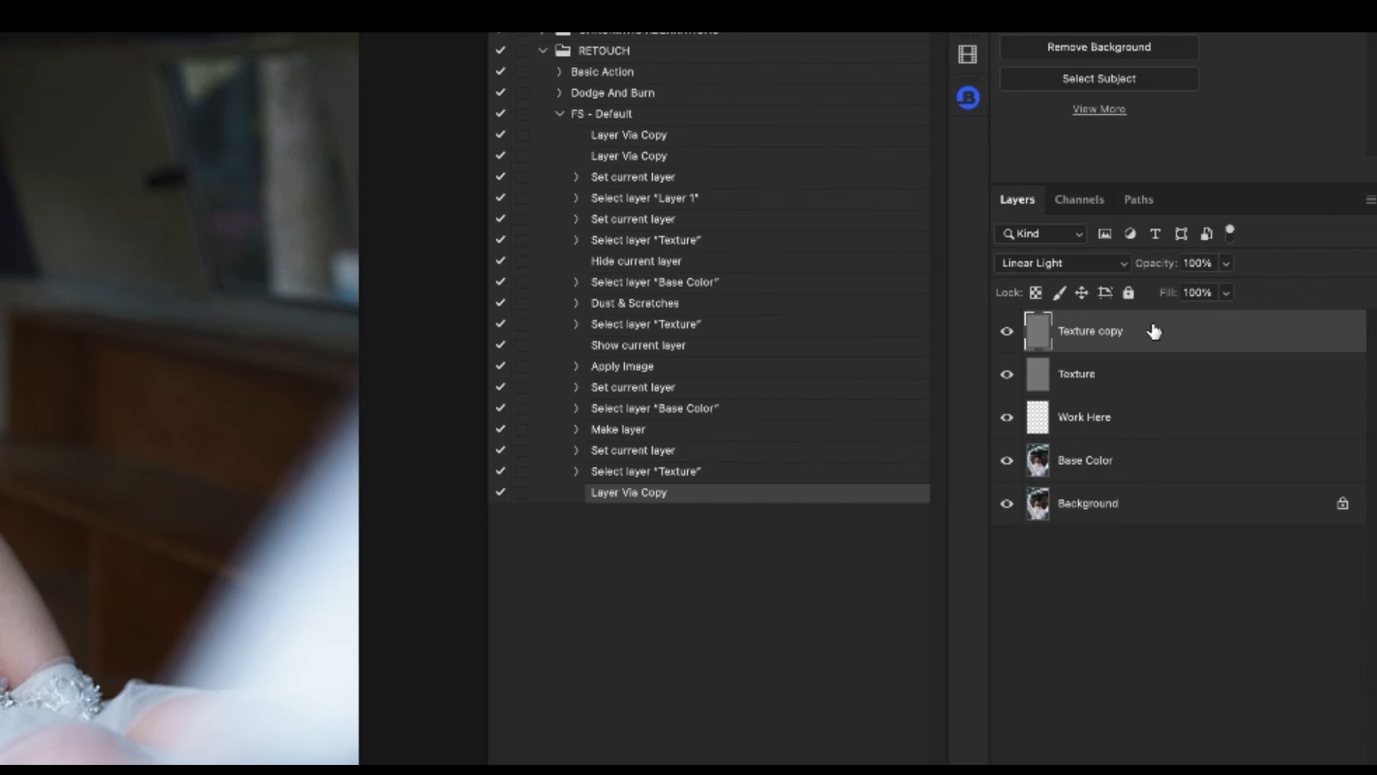
double_click(1110, 333)
click(1110, 336)
drag(1099, 332, 1184, 341)
key(BackSpace)
text(- Worek)
key(BackSpace)
key(BackSpace)
text(k Here)
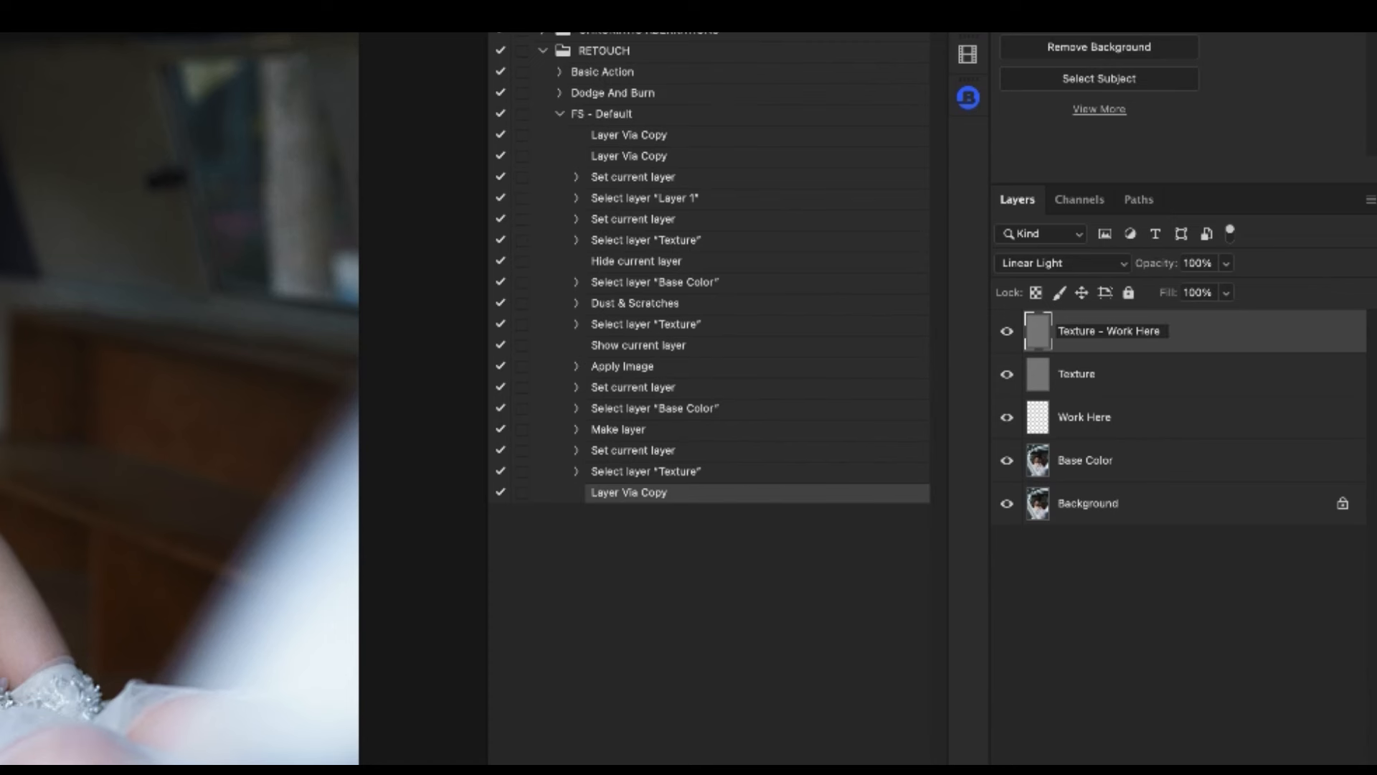
key(Return)
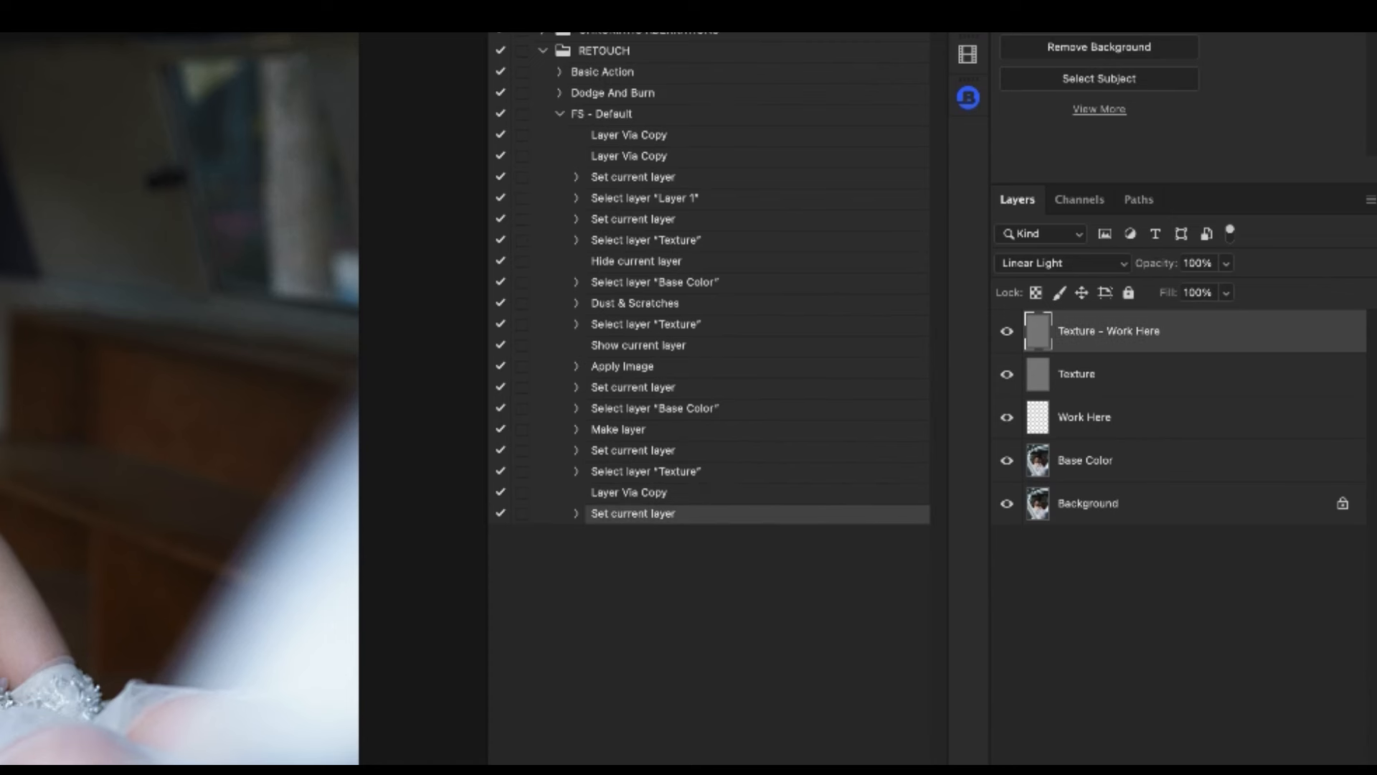
Set Texture - Work Here to Normal blending, clipped to the Texture layer, and stop recording the action.
click(1078, 262)
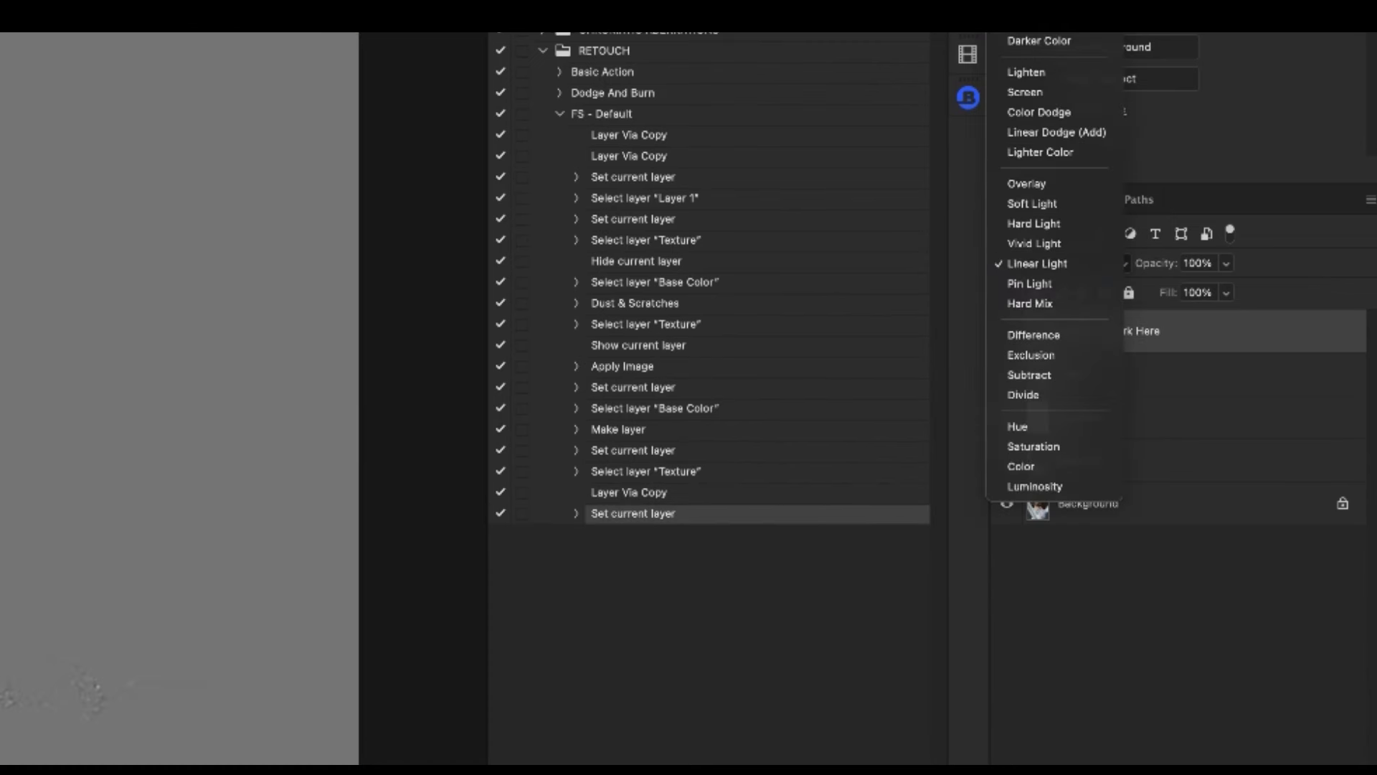
key(Return)
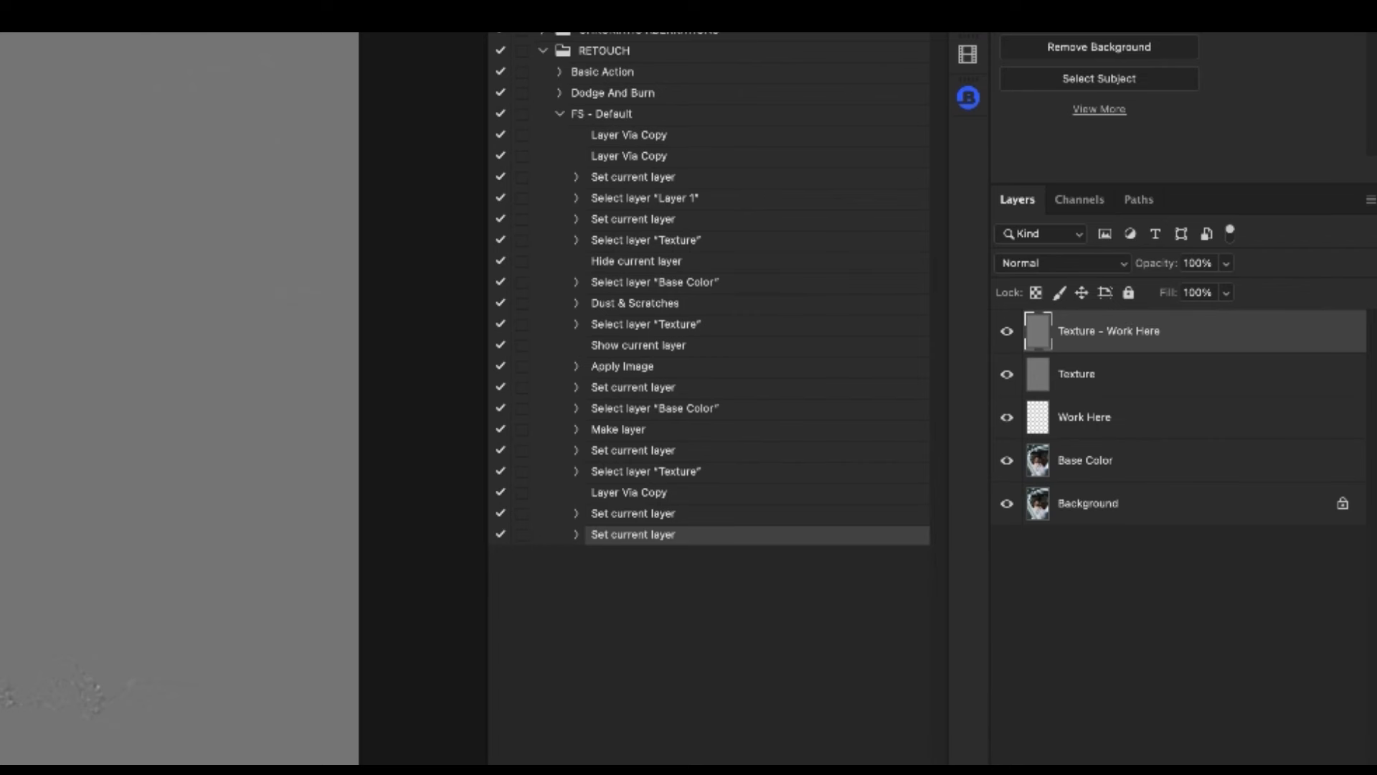
alt+click(1134, 351)
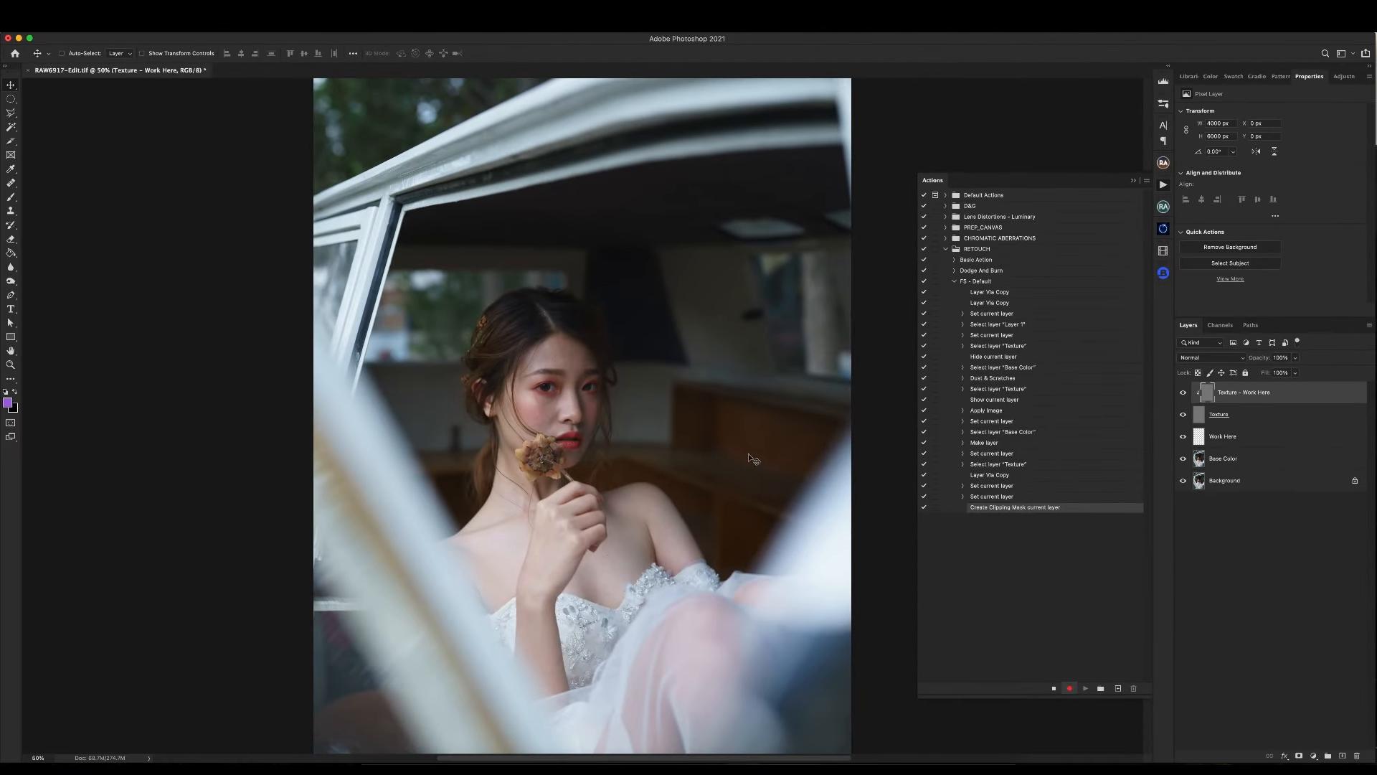
scroll(581, 423, up, 3)
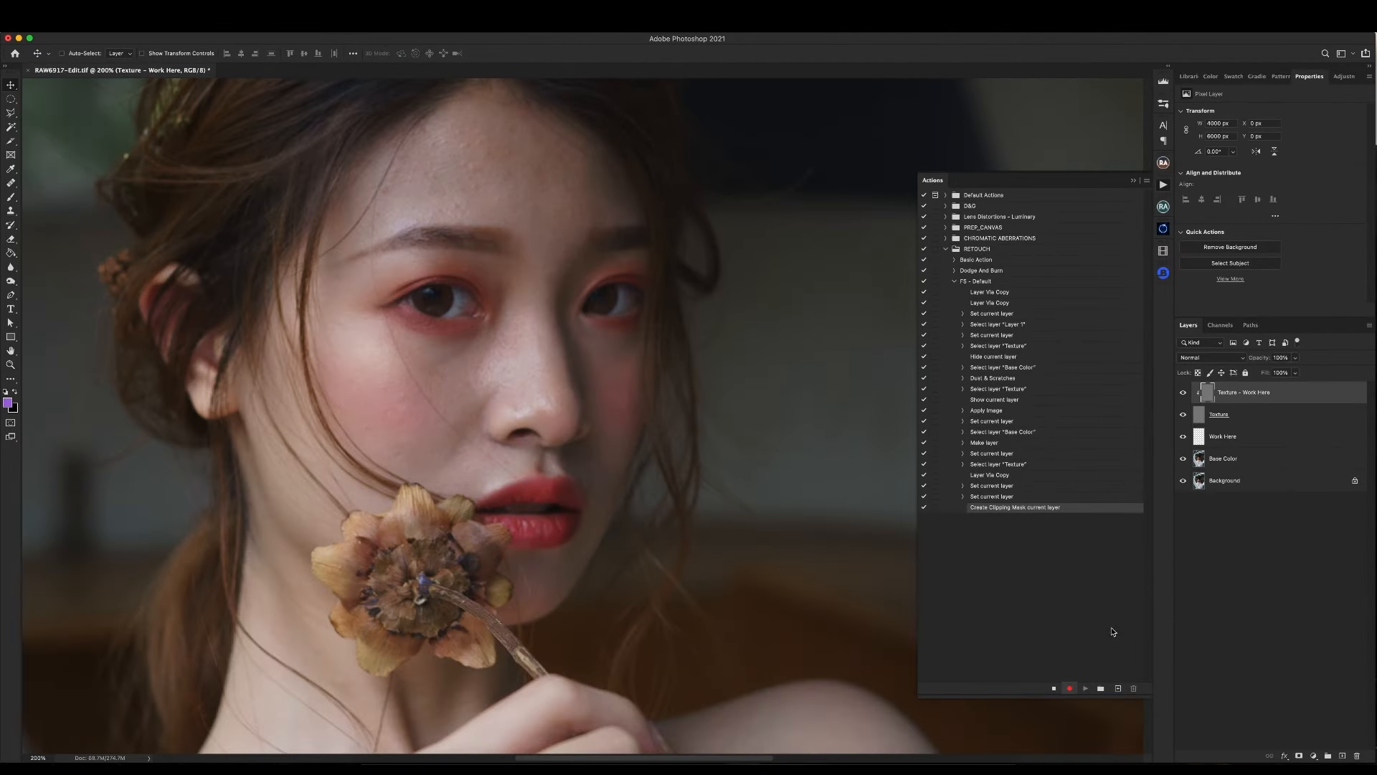
click(1055, 689)
Try the Clone Stamp on the Texture - Work Here layer over the woman's forehead, stray hair and eye area.
scroll(575, 416, up, 3)
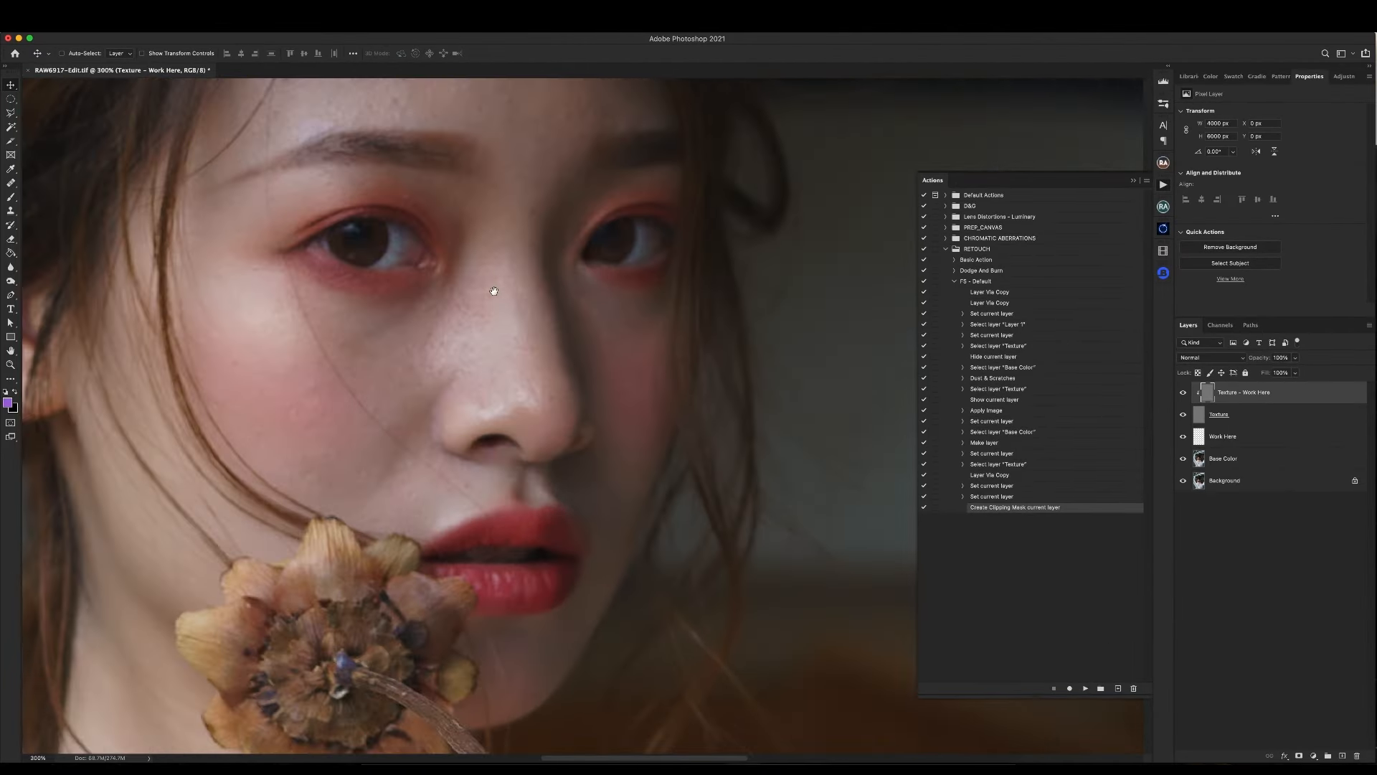
drag(518, 289, 661, 576)
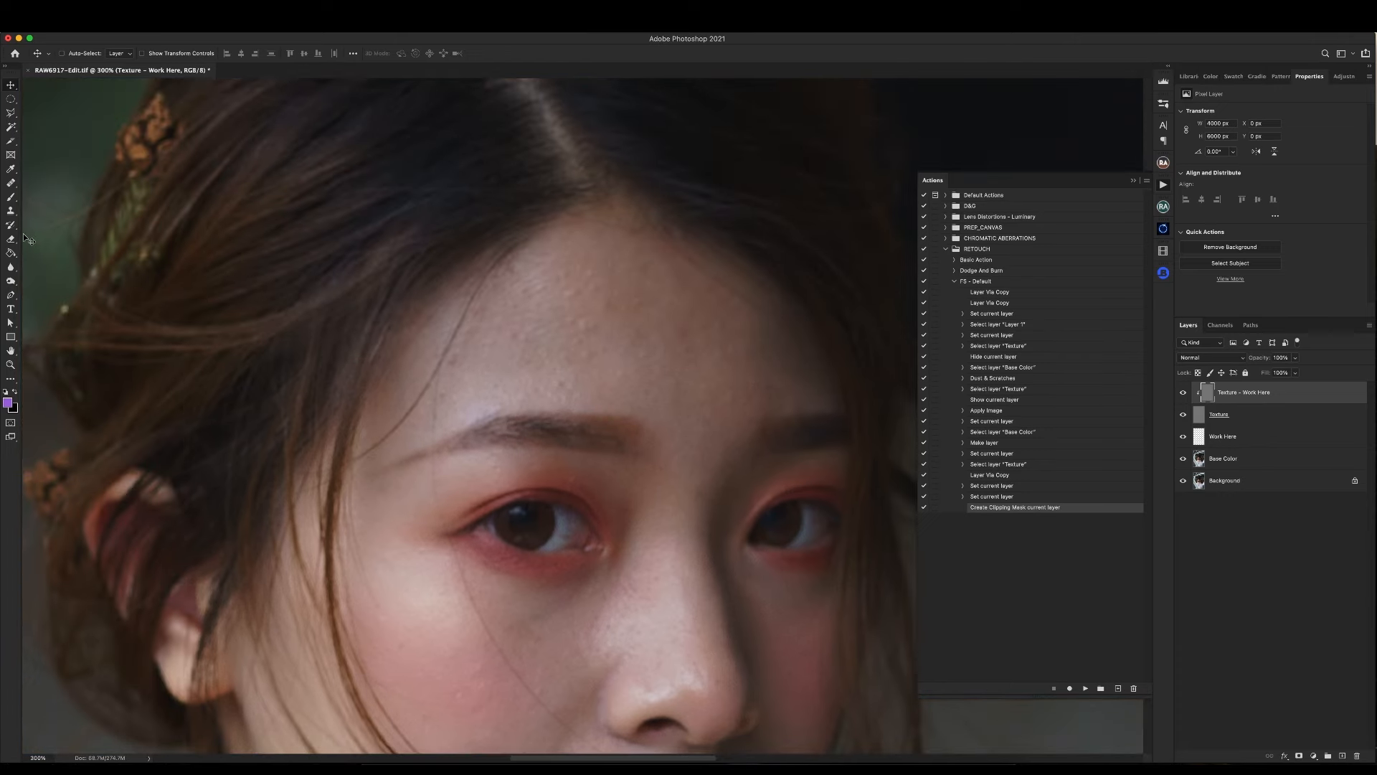
click(11, 210)
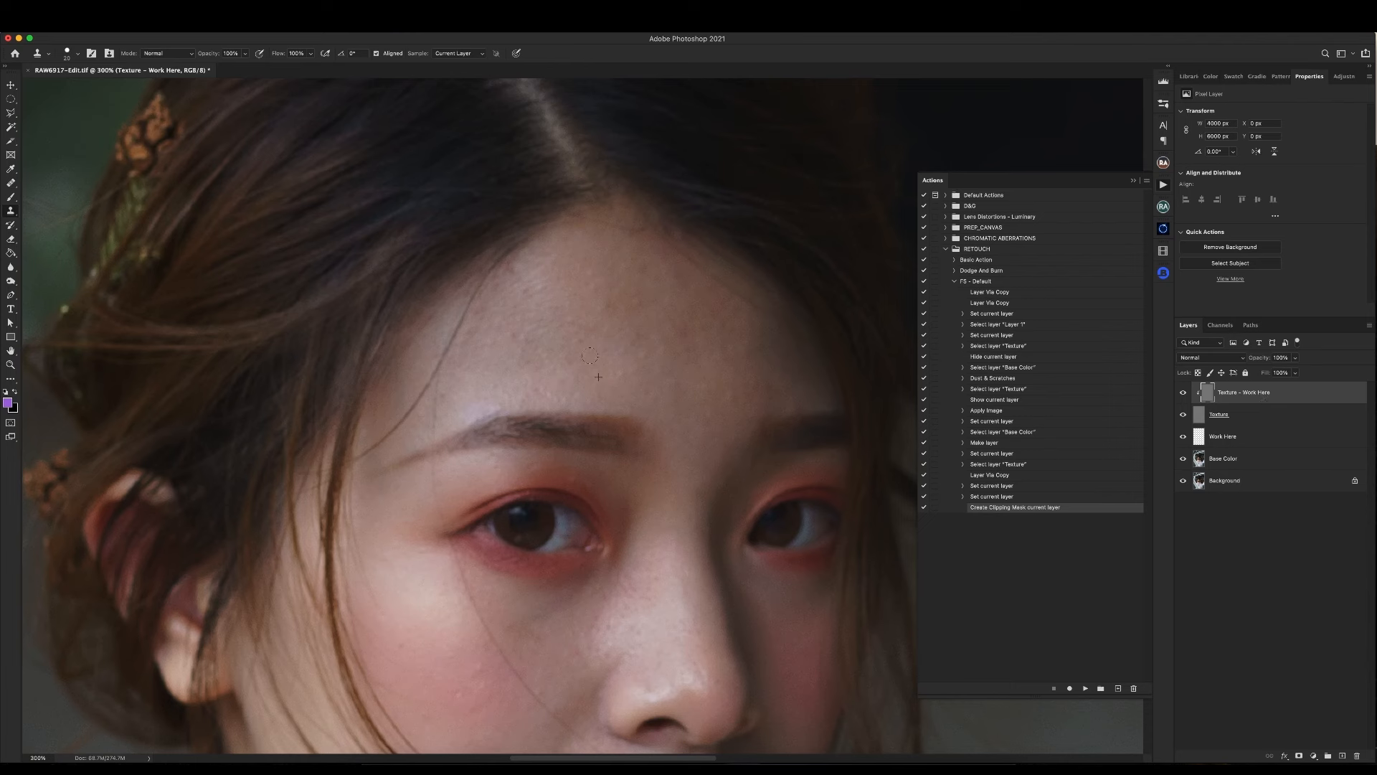
alt+click(603, 297)
drag(470, 295, 463, 308)
click(488, 458)
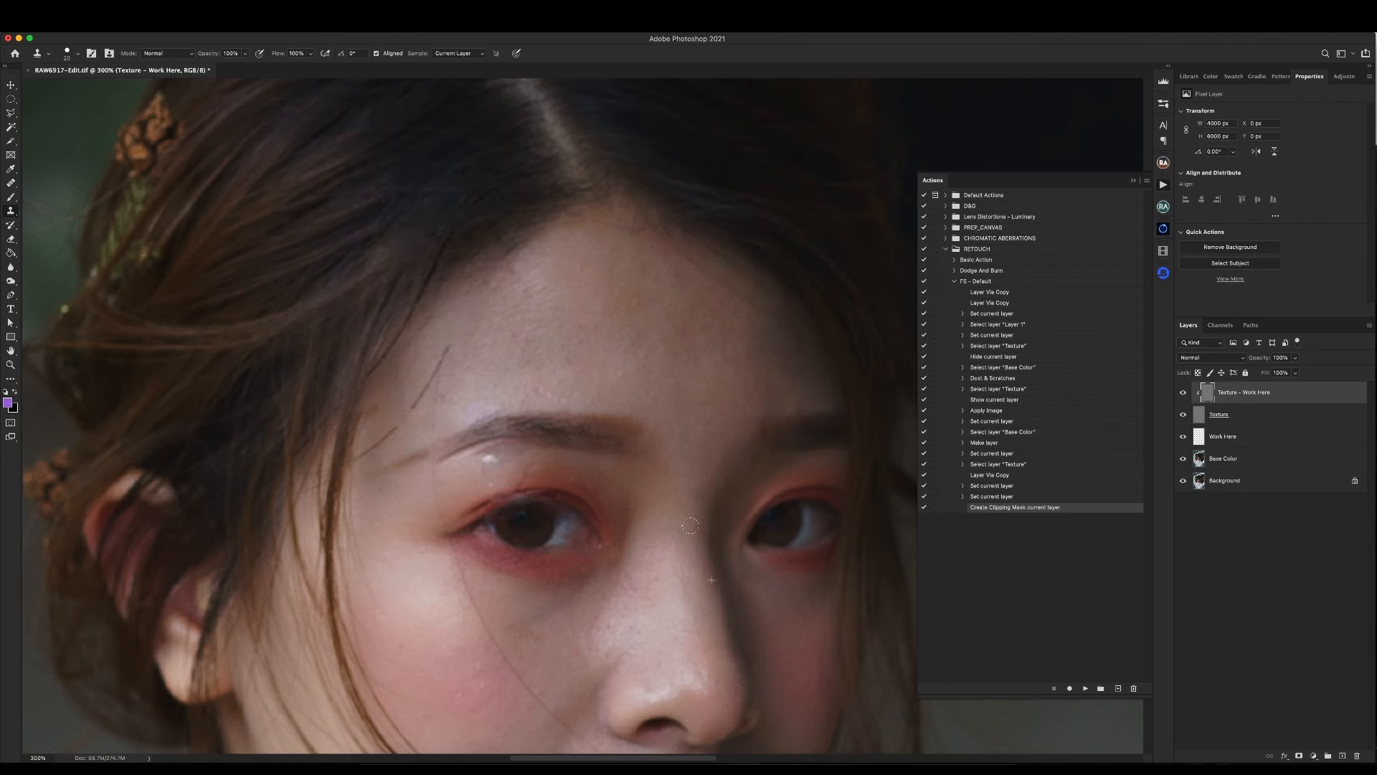
drag(566, 531, 409, 415)
key(super+minus)
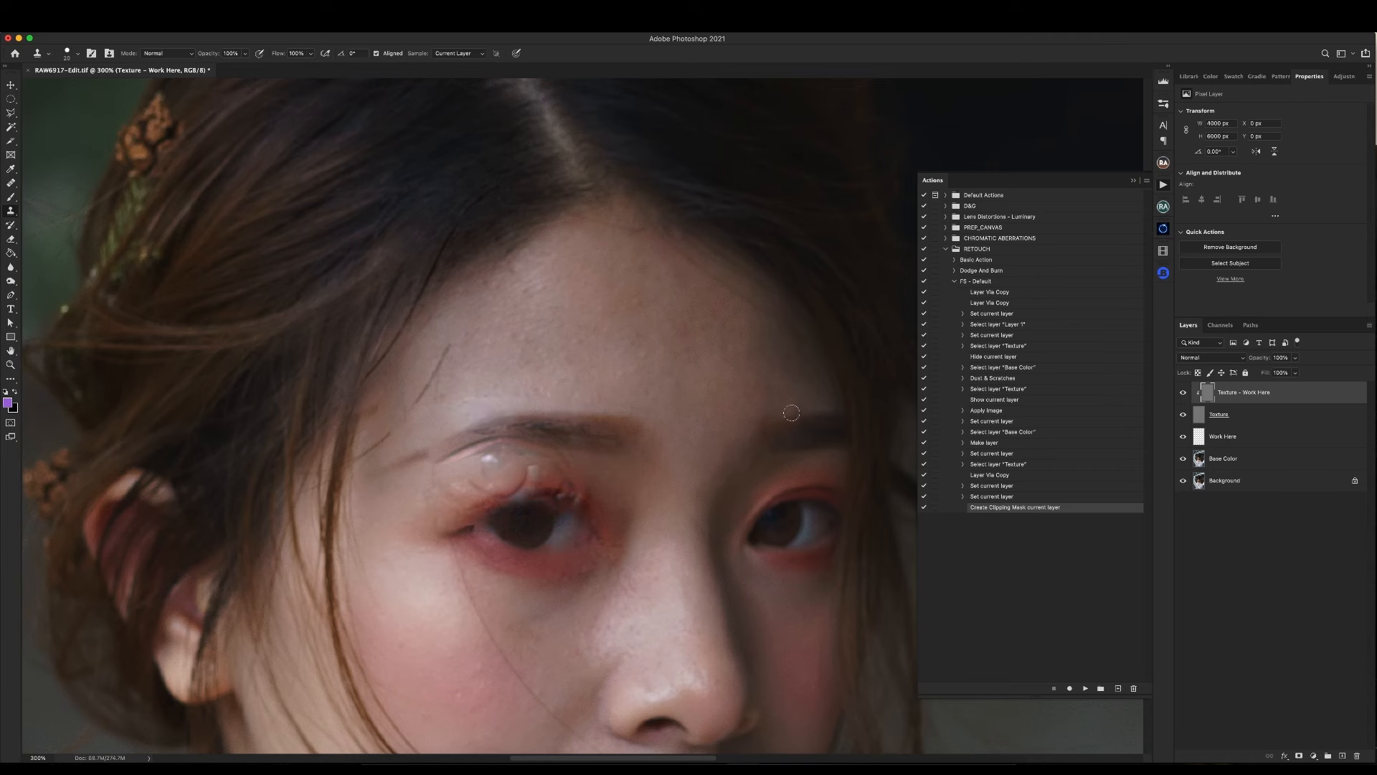
key(super+minus)
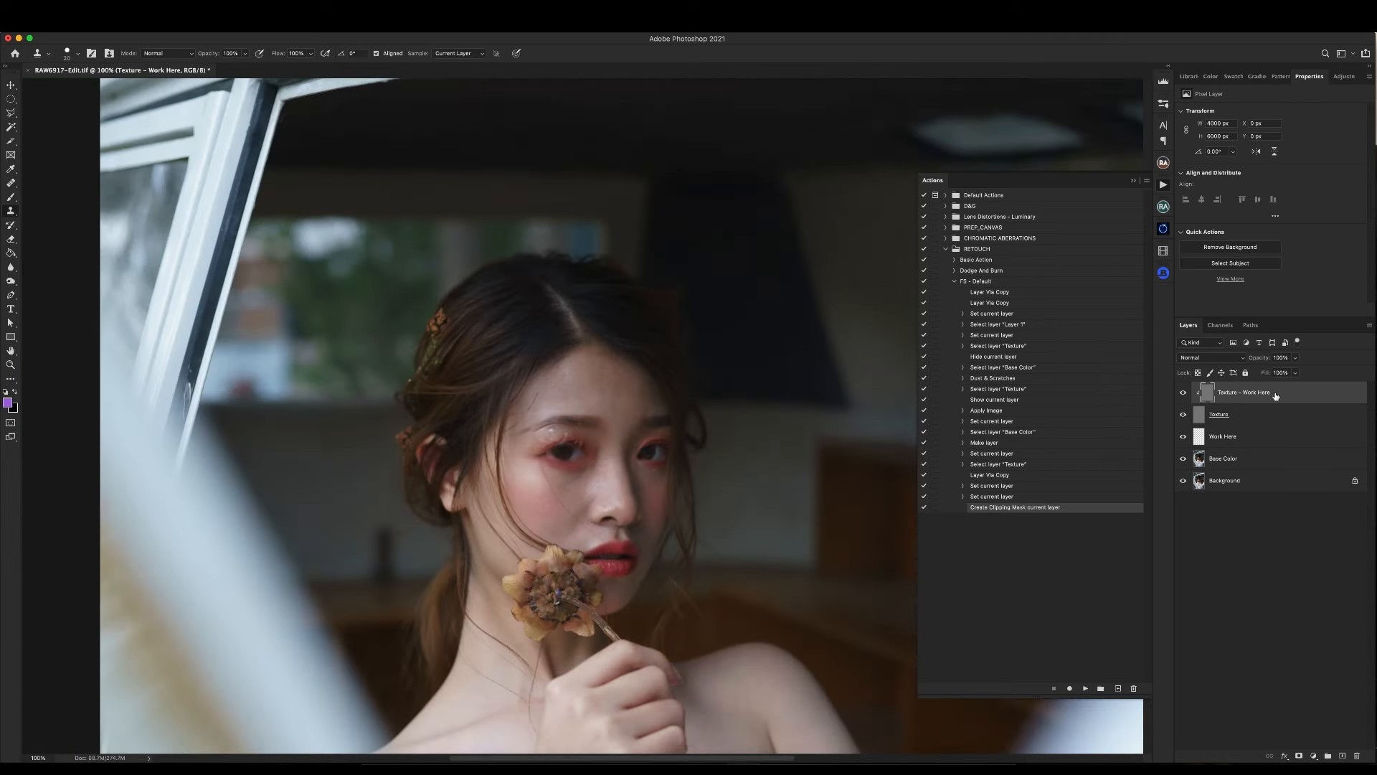
Replace the cloned texture layer with a fresh duplicate of Texture, set to Normal and clipped to the Texture layer.
key(Delete)
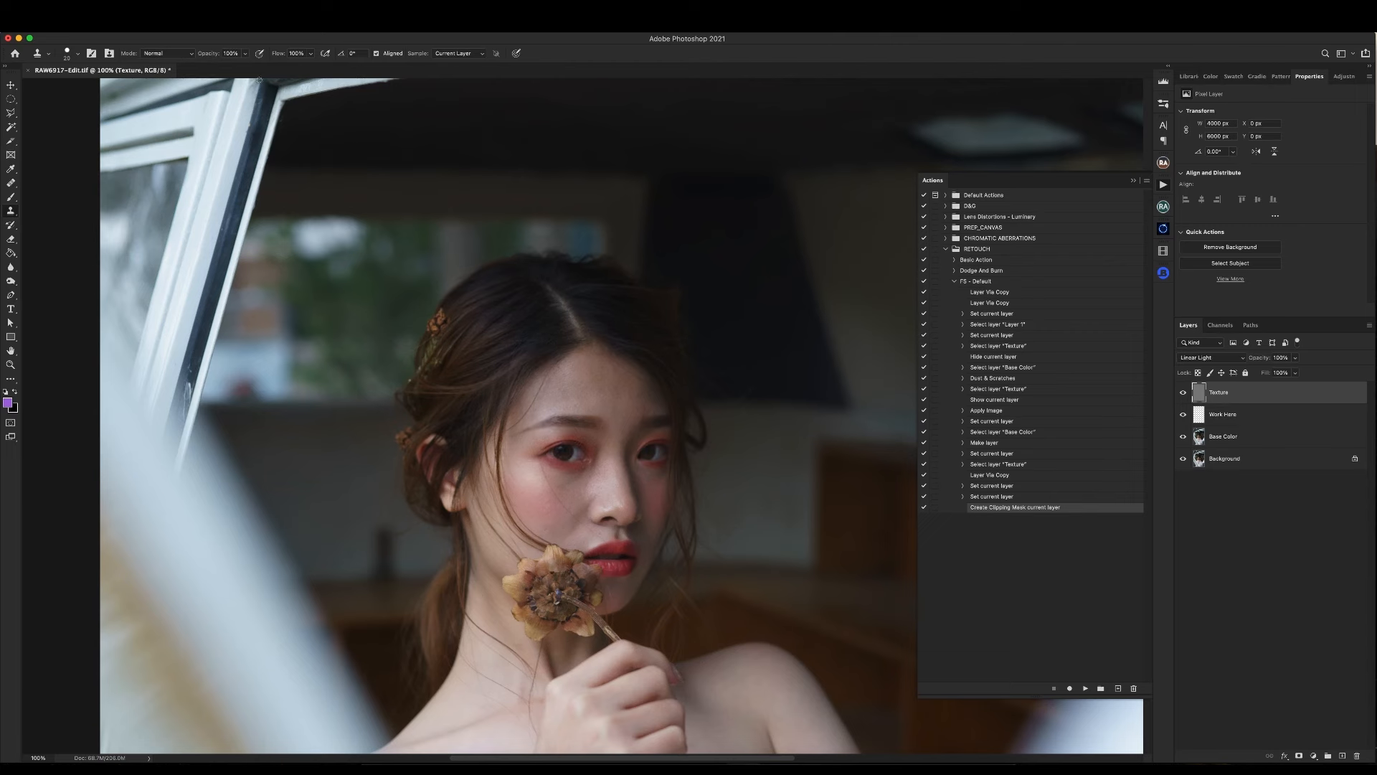
key(super+plus)
key(super+plus)
key(super+minus)
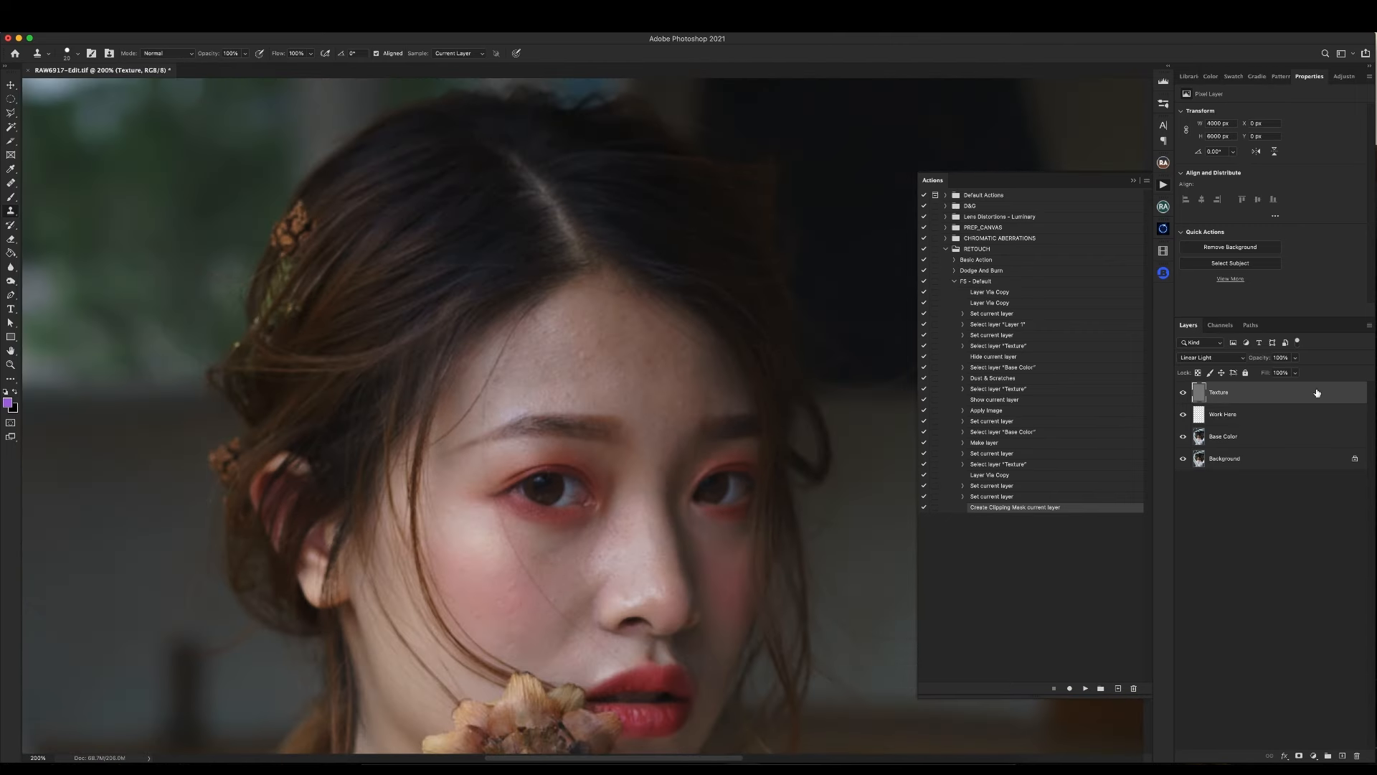
key(super+j)
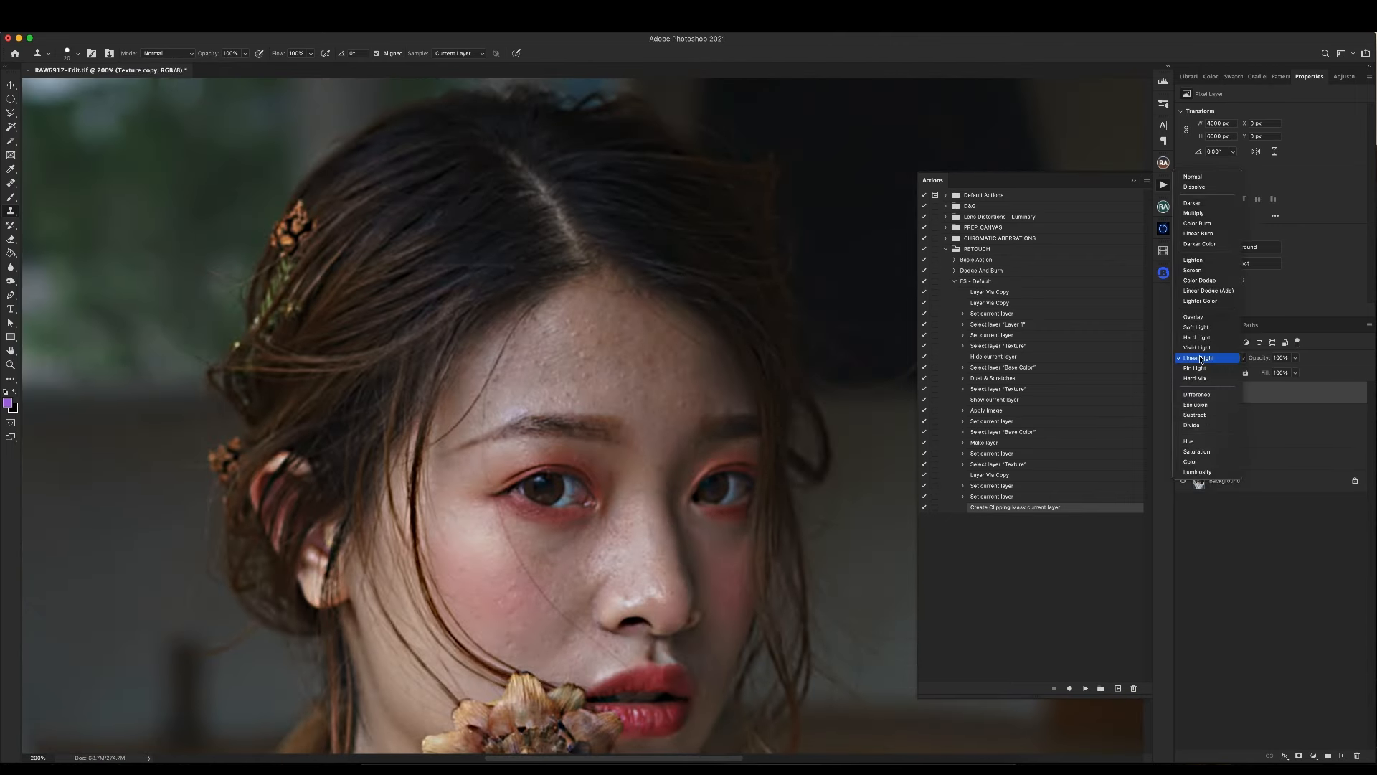
key(shift+alt+n)
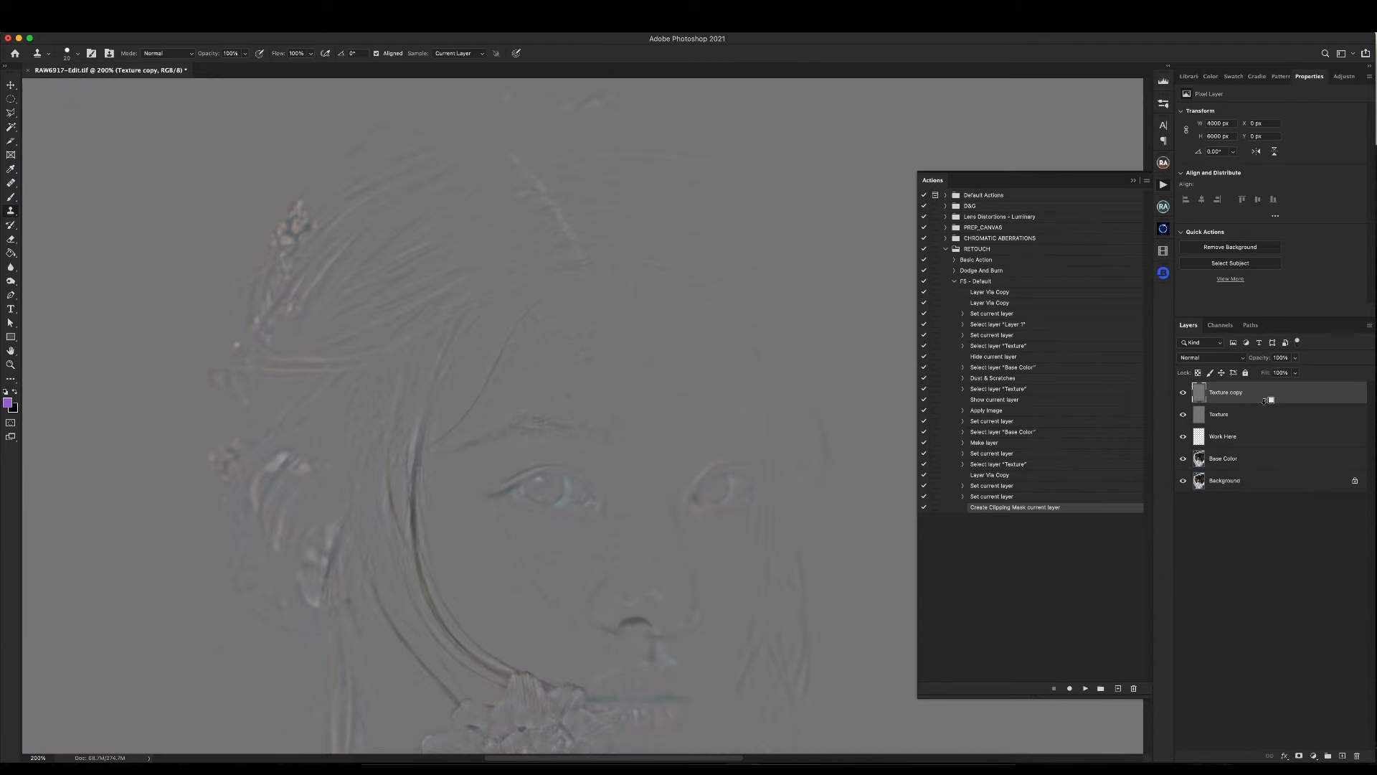
alt+click(1272, 403)
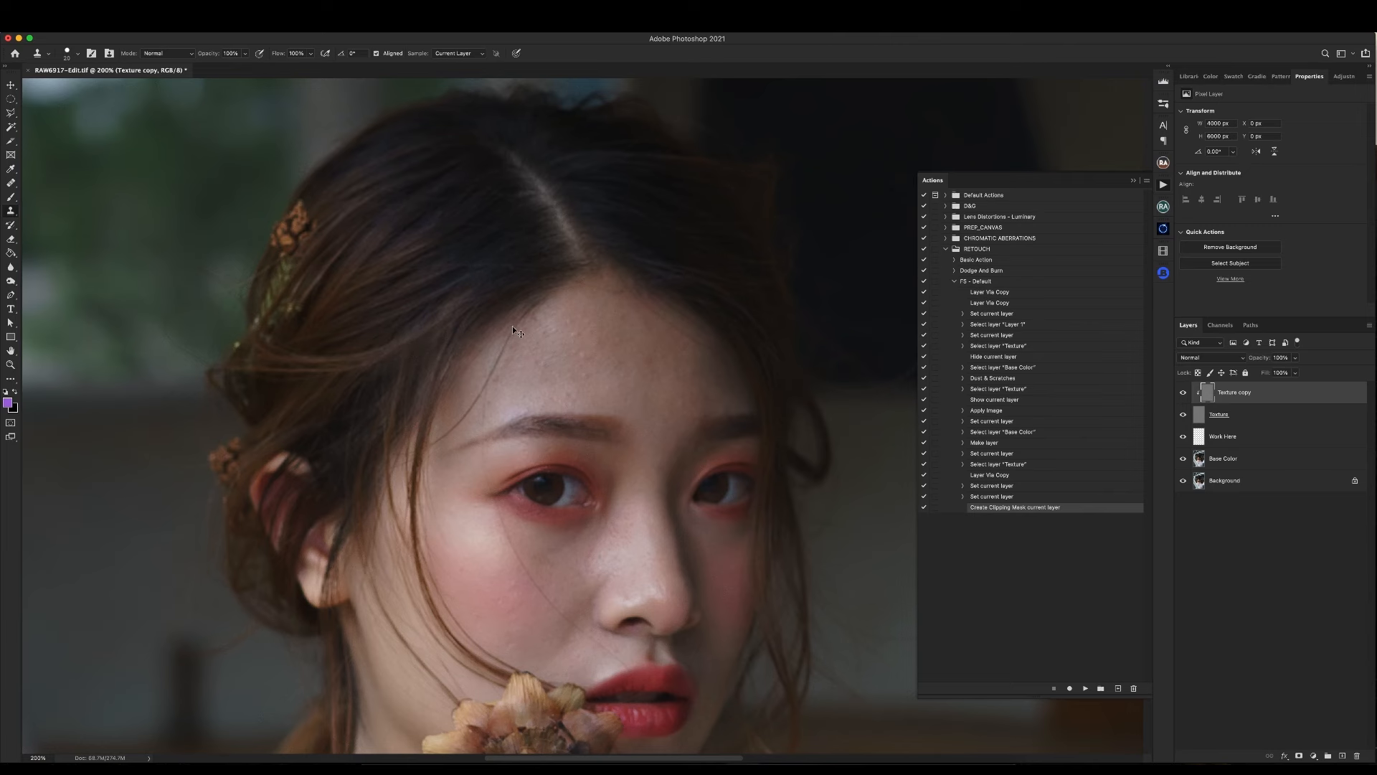
Delete all layers from Texture copy down to Base Color, leaving only the Background.
key(super+1)
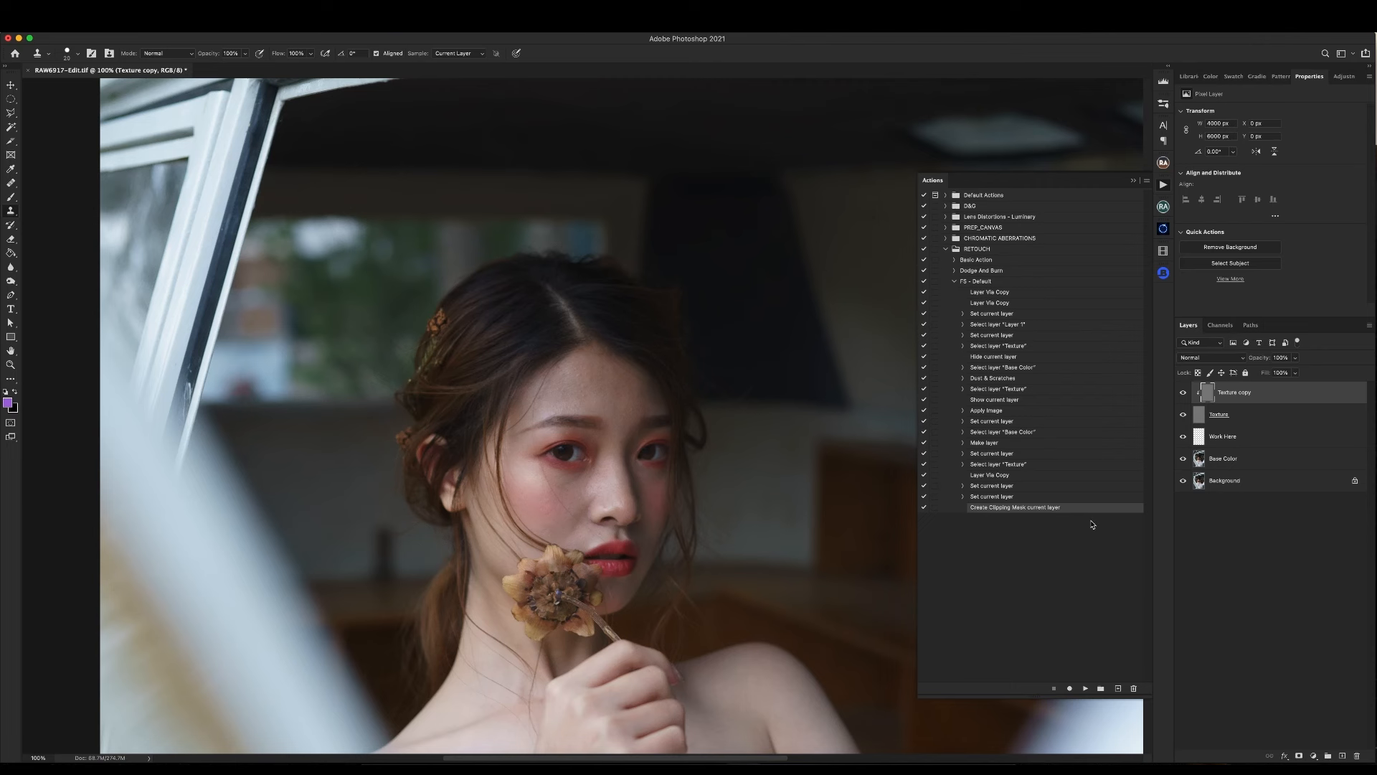
shift+click(1241, 464)
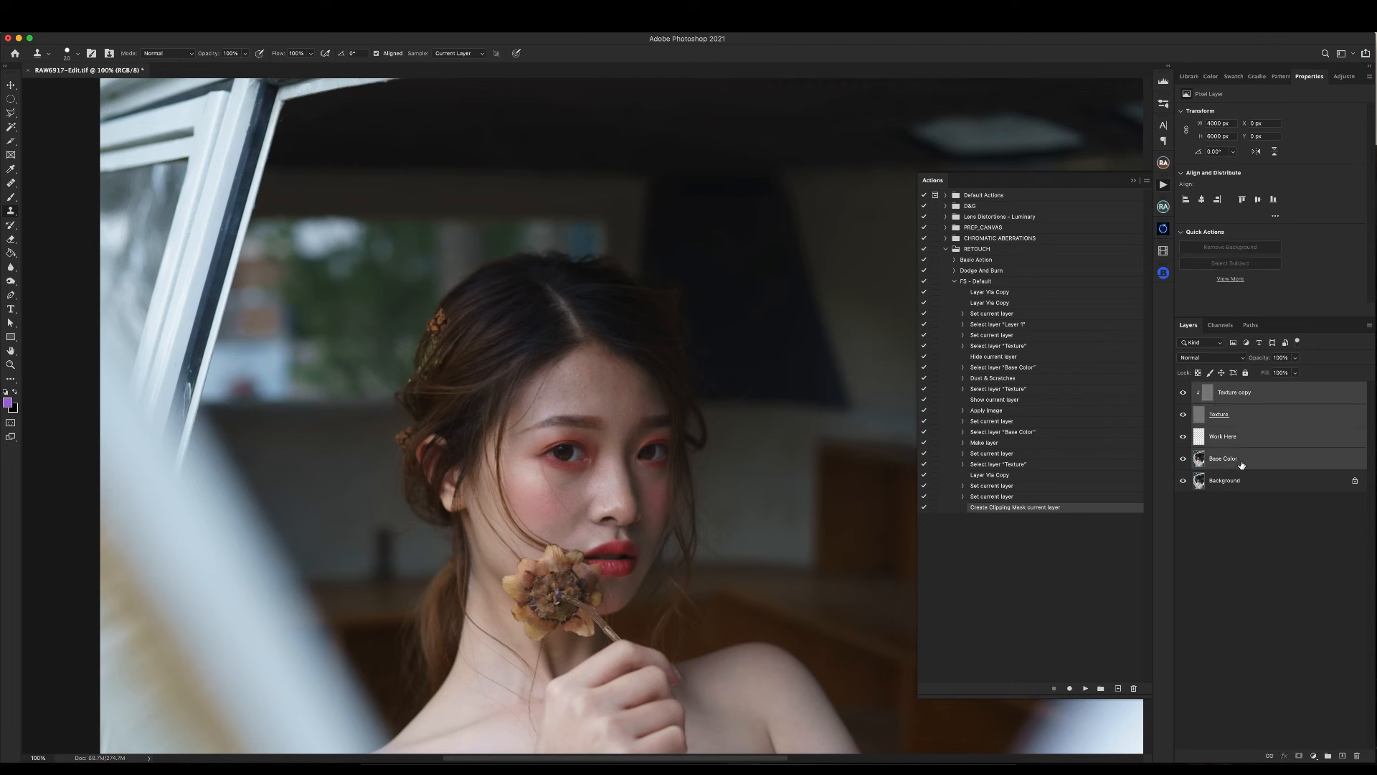
key(Delete)
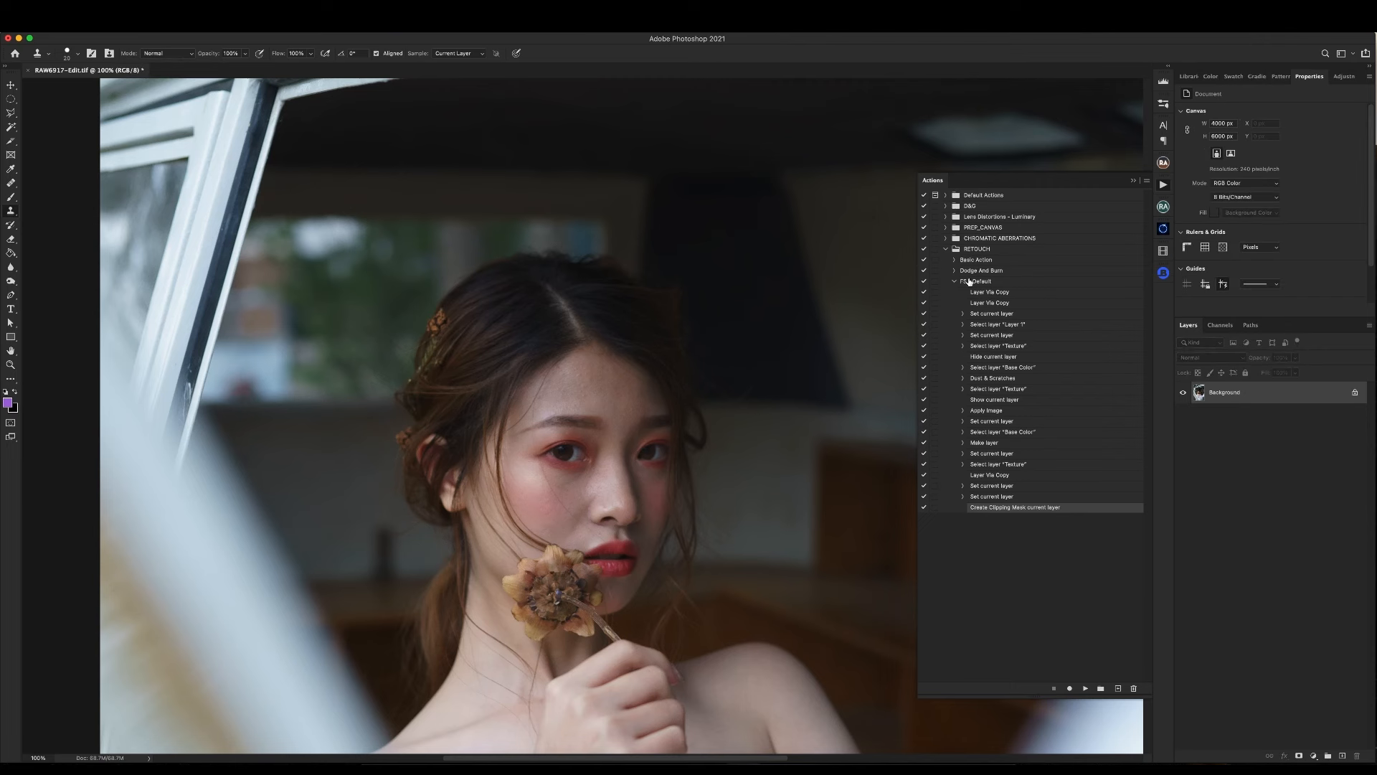
Play the FS - Default action on the Background layer to rebuild the frequency separation layers.
click(969, 281)
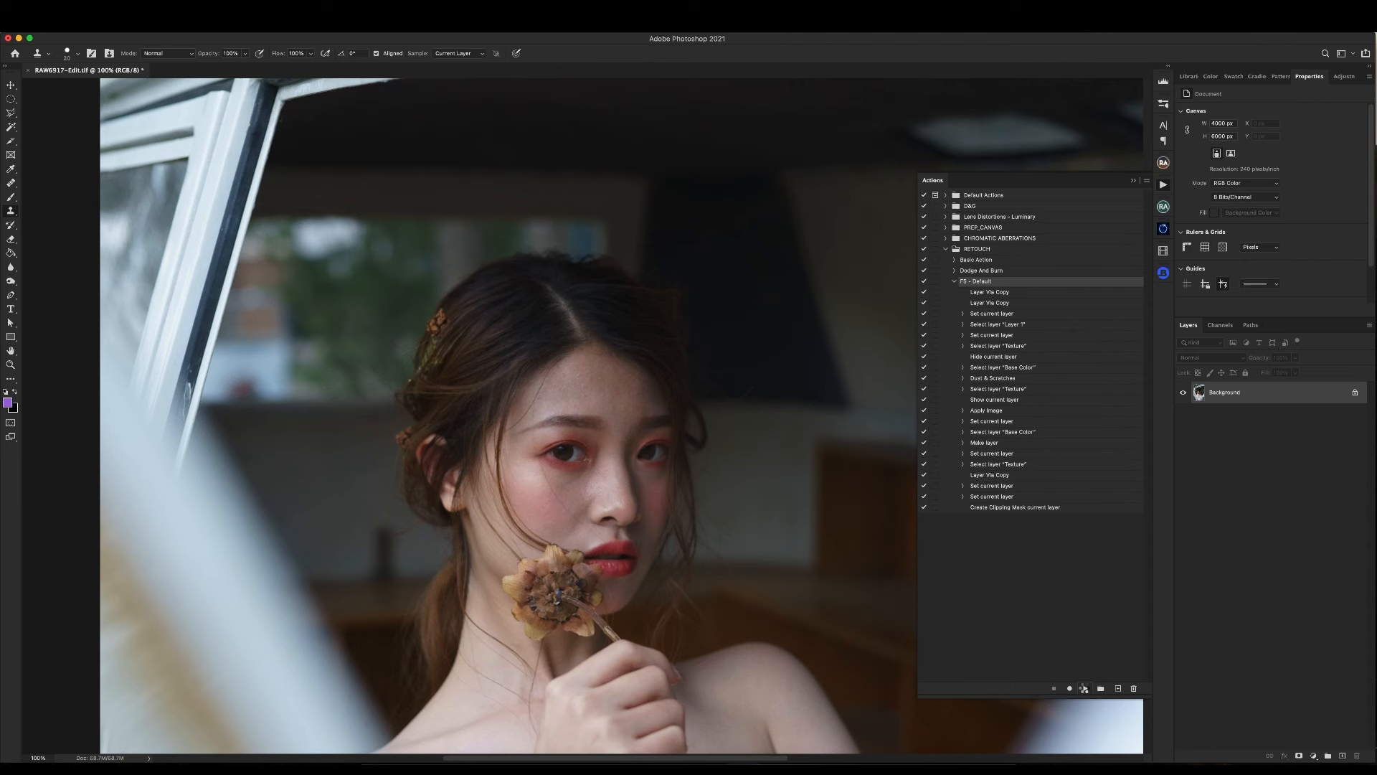
click(1085, 688)
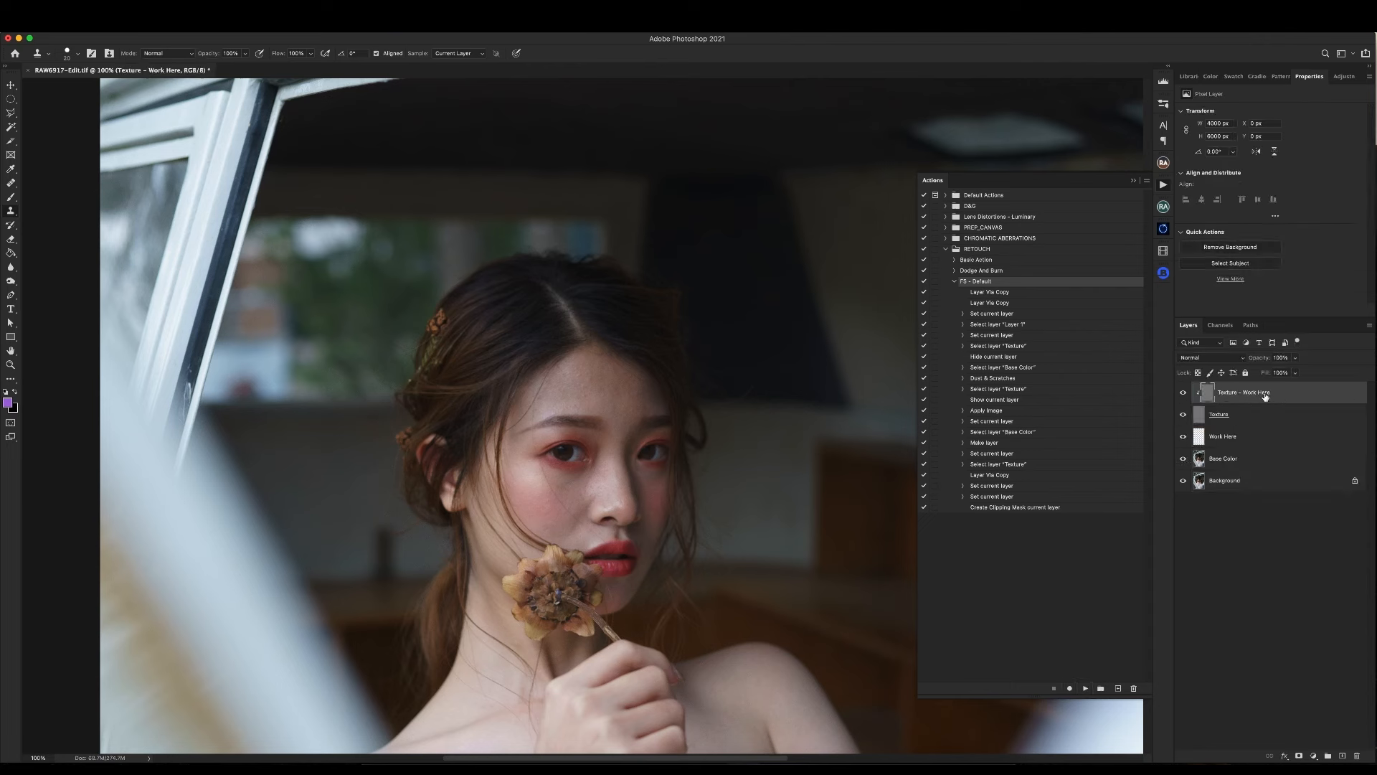
Record at the end of FS - Default the grouping of Texture - Work Here through Base Color, naming the group Frequency Separation.
click(1004, 507)
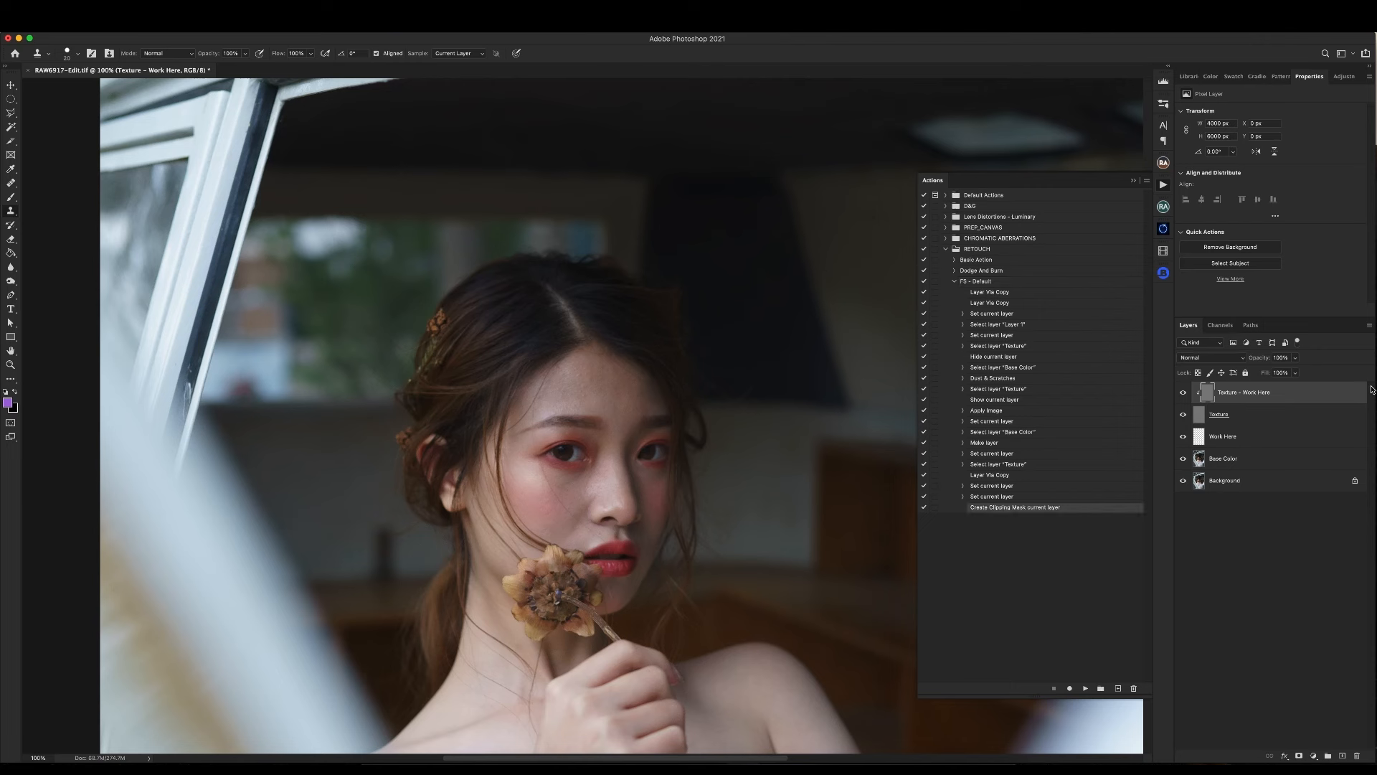
shift+click(1246, 463)
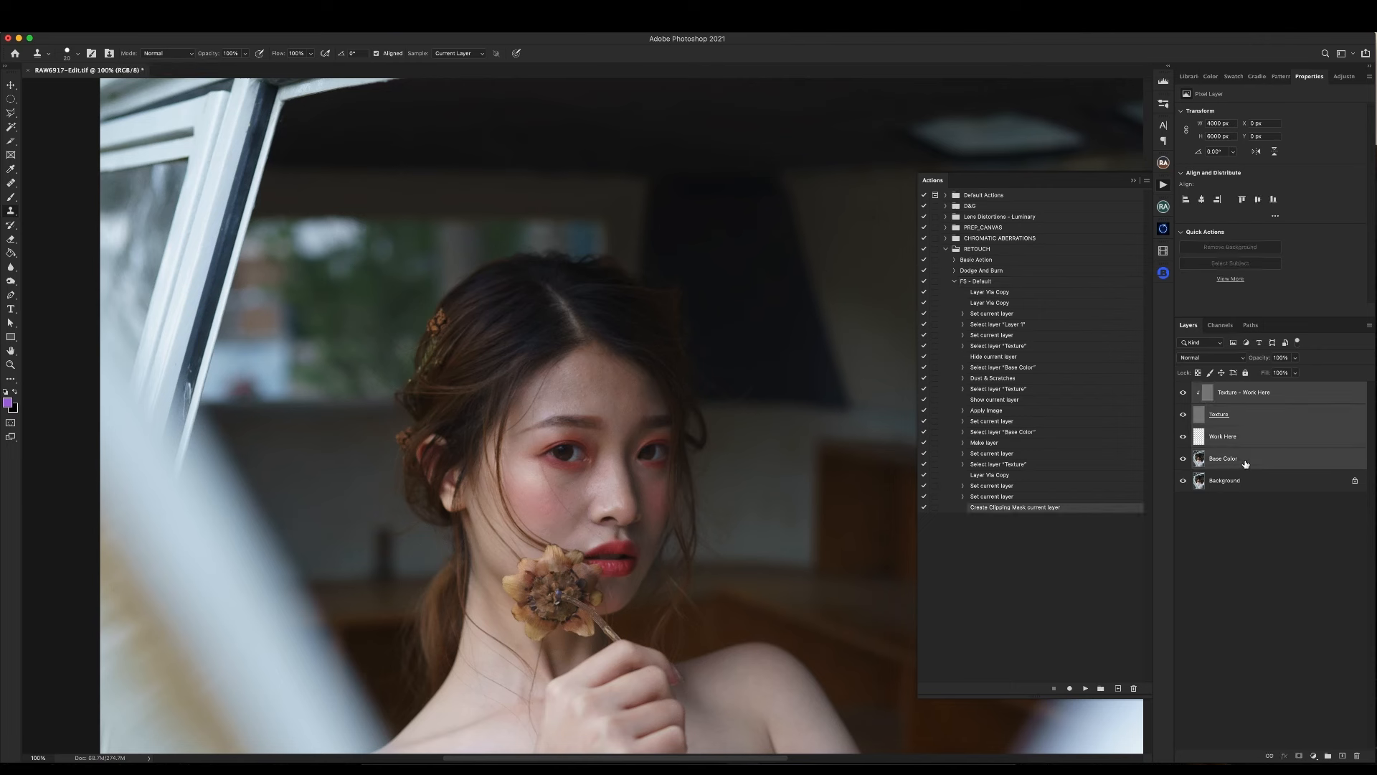
key(super+g)
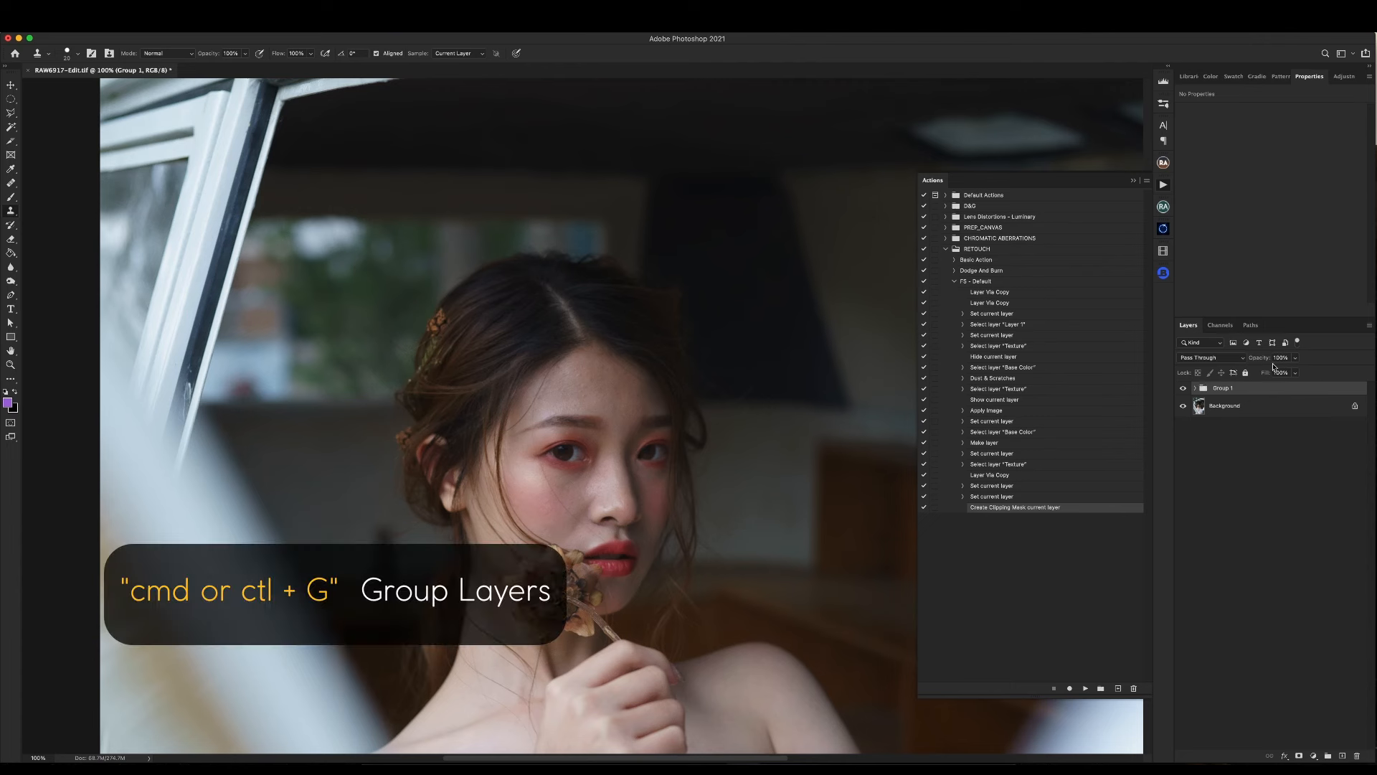
double_click(1237, 388)
text(Freq)
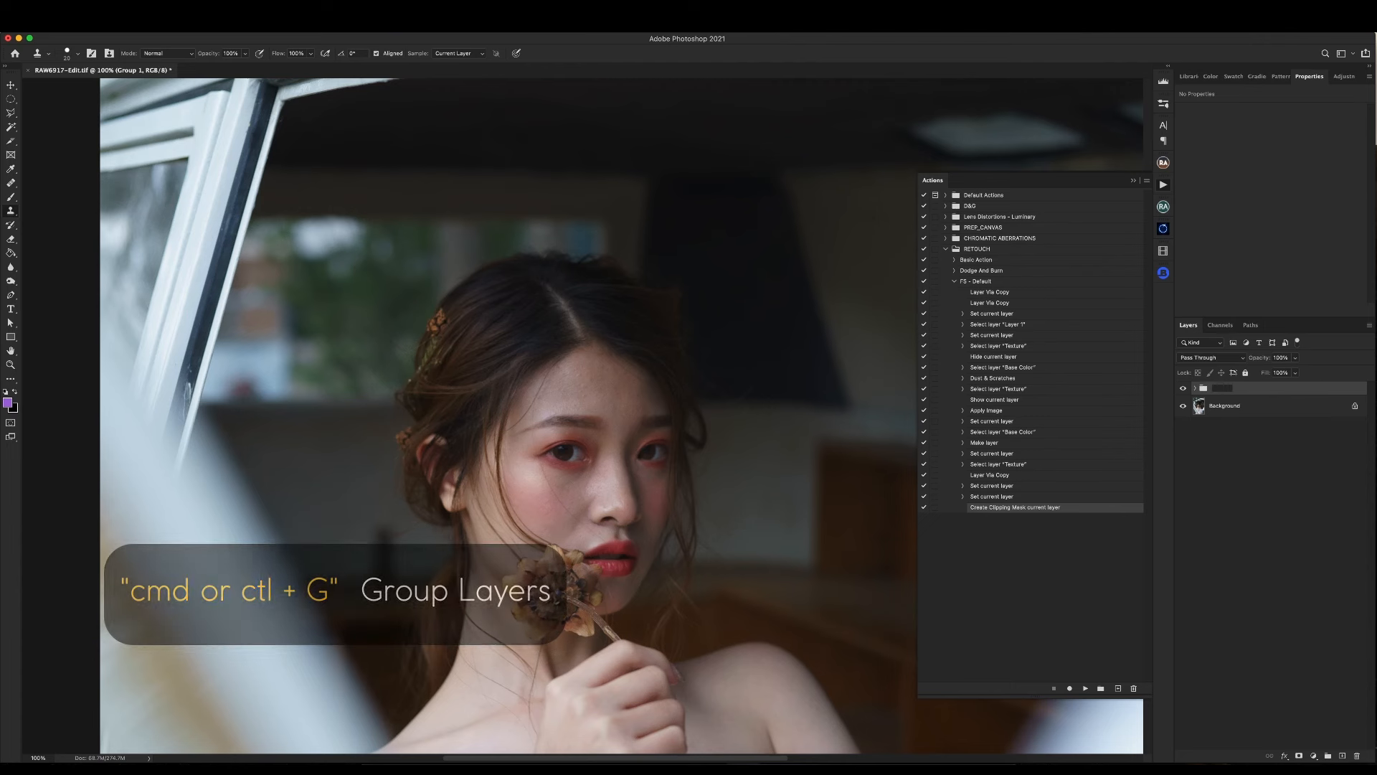
text(uency Separation)
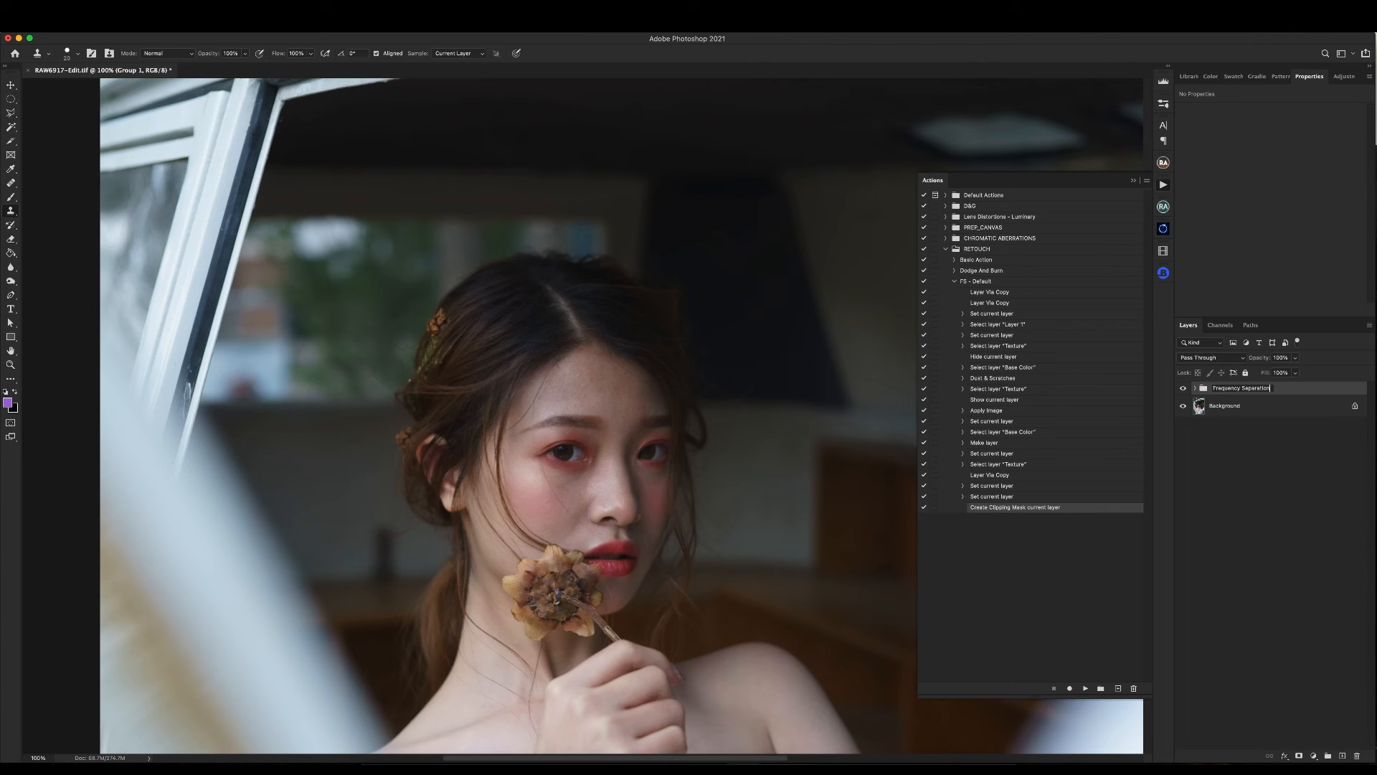
key(Return)
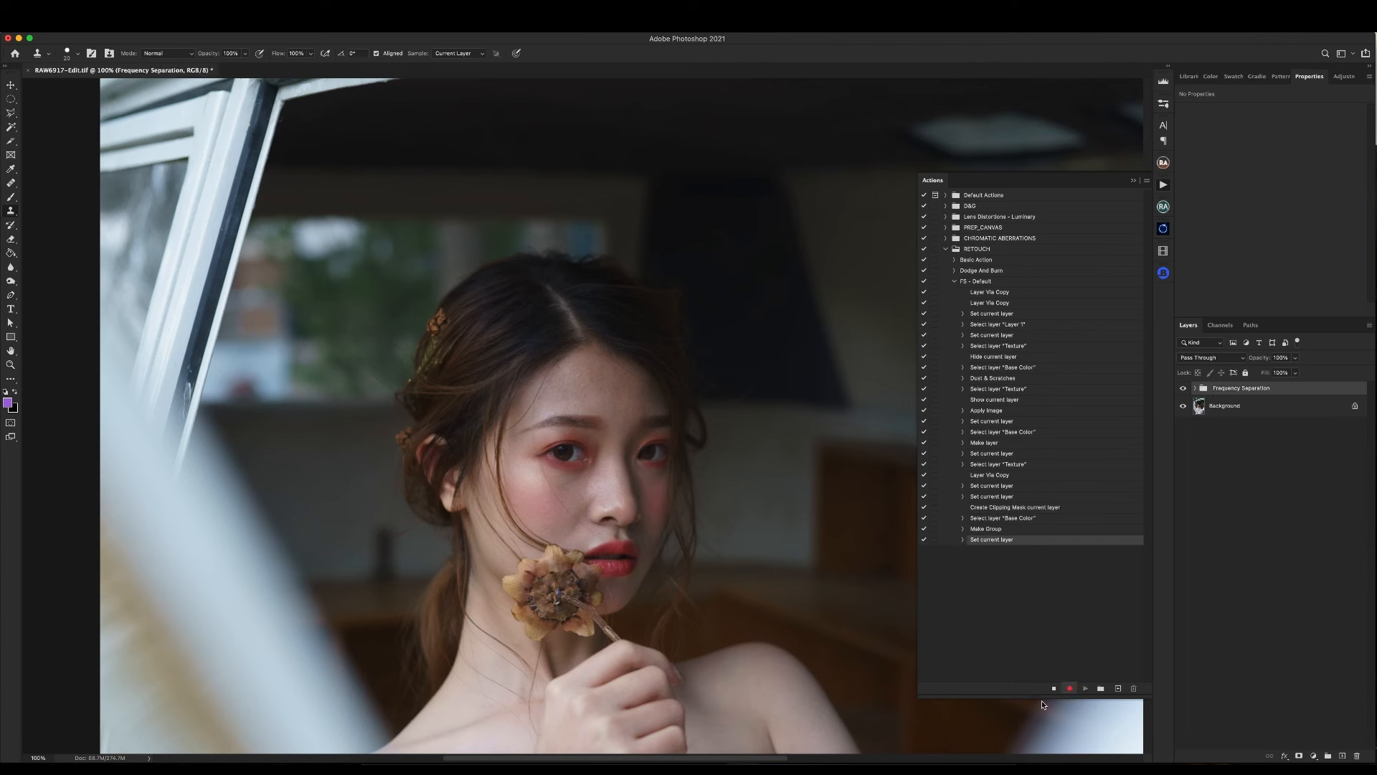
Delete the Frequency Separation group and play the extended FS - Default action again from its beginning.
click(981, 282)
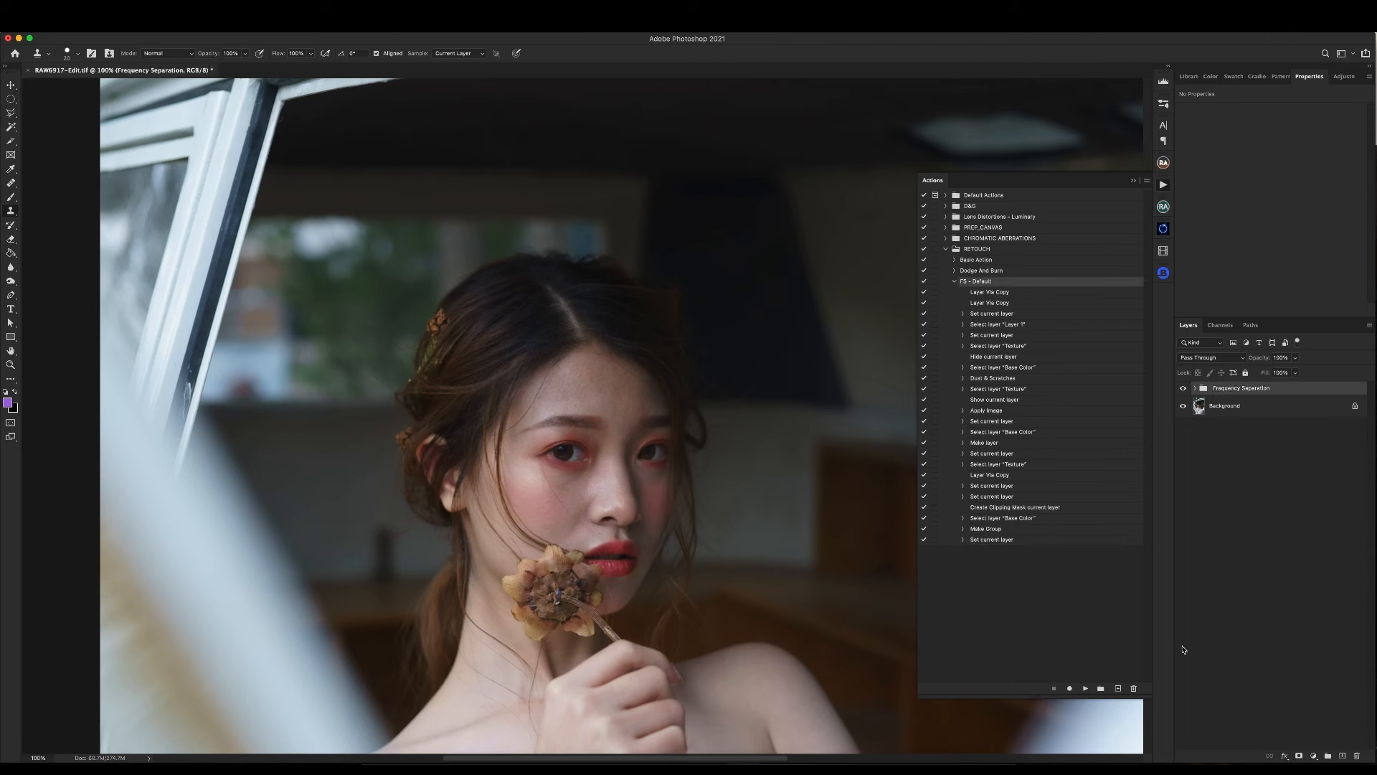
key(Delete)
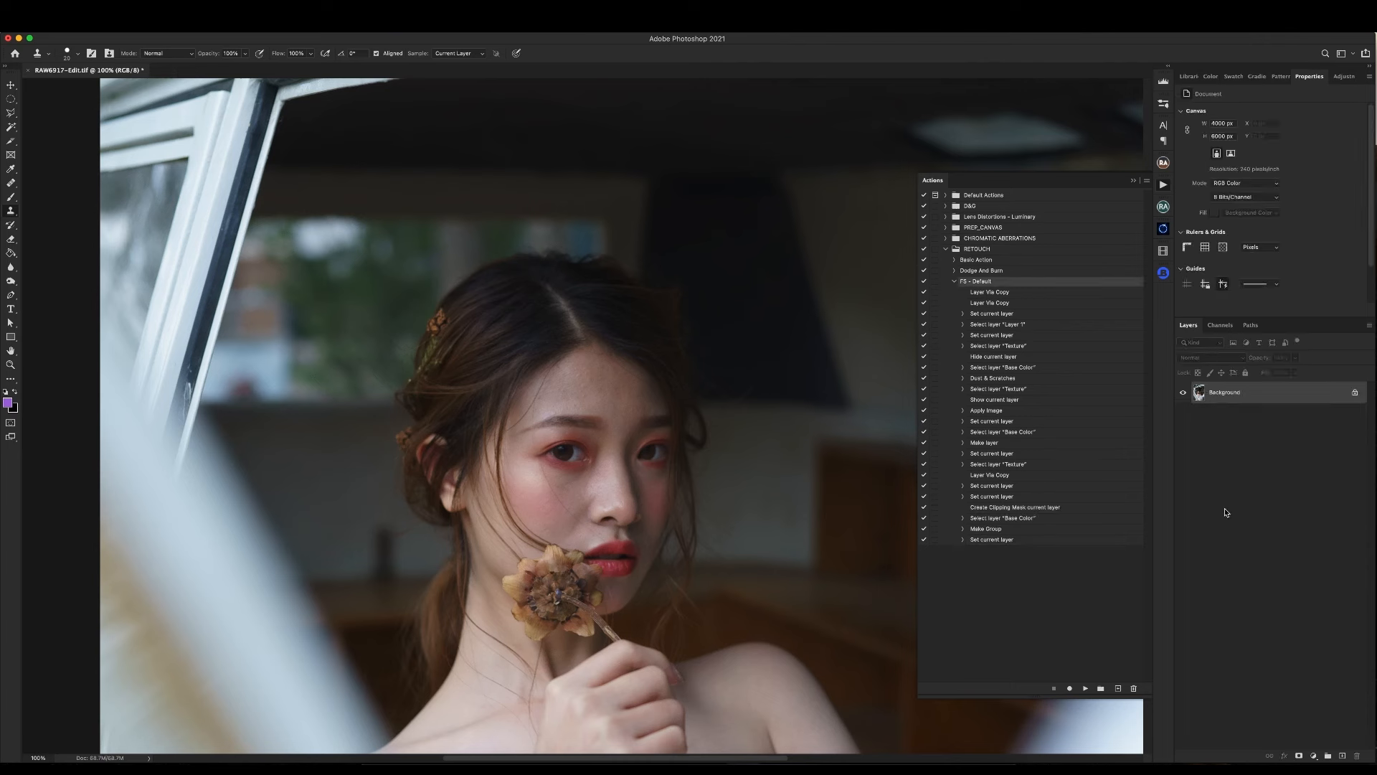
click(1086, 687)
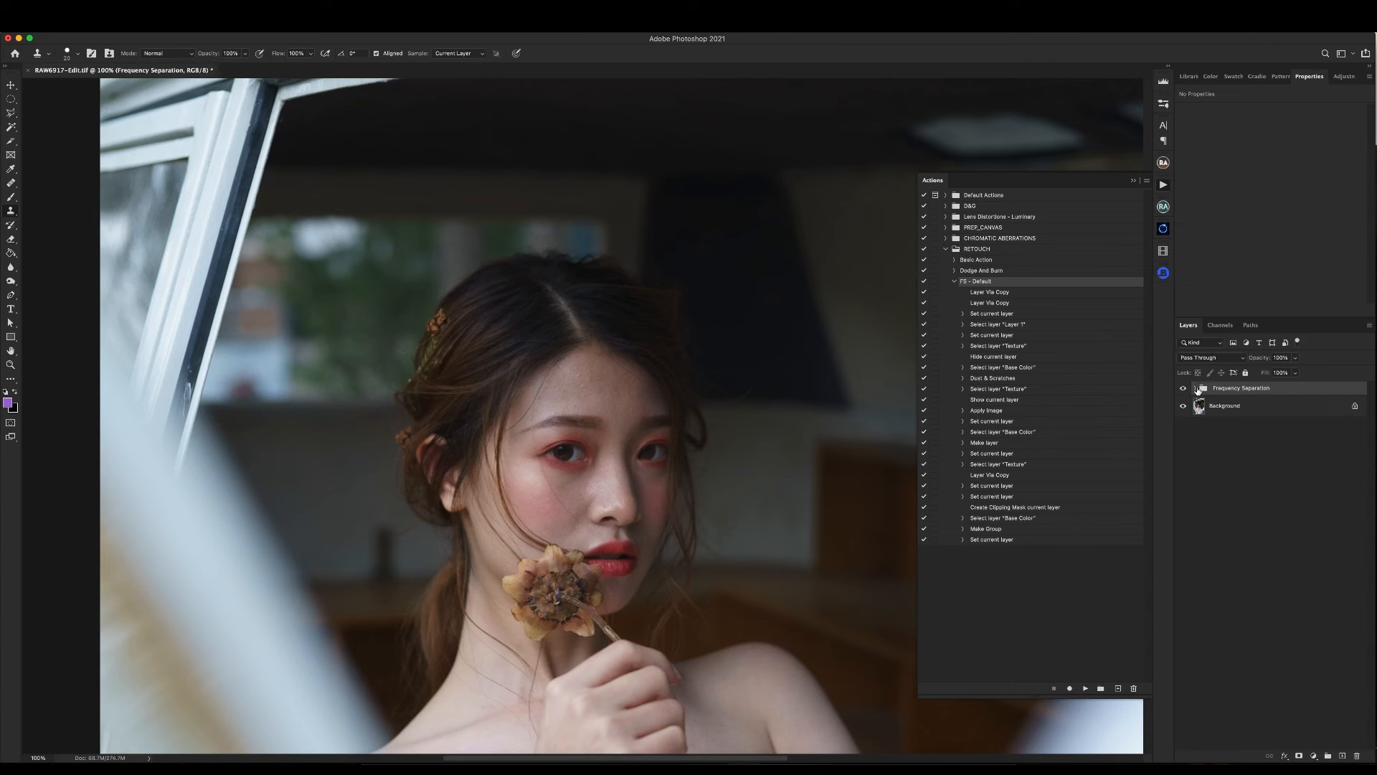
Examine the layers inside the Frequency Separation group, including Base Color, Work Here and Texture, and collapse the group.
click(1195, 388)
click(1219, 472)
click(1226, 450)
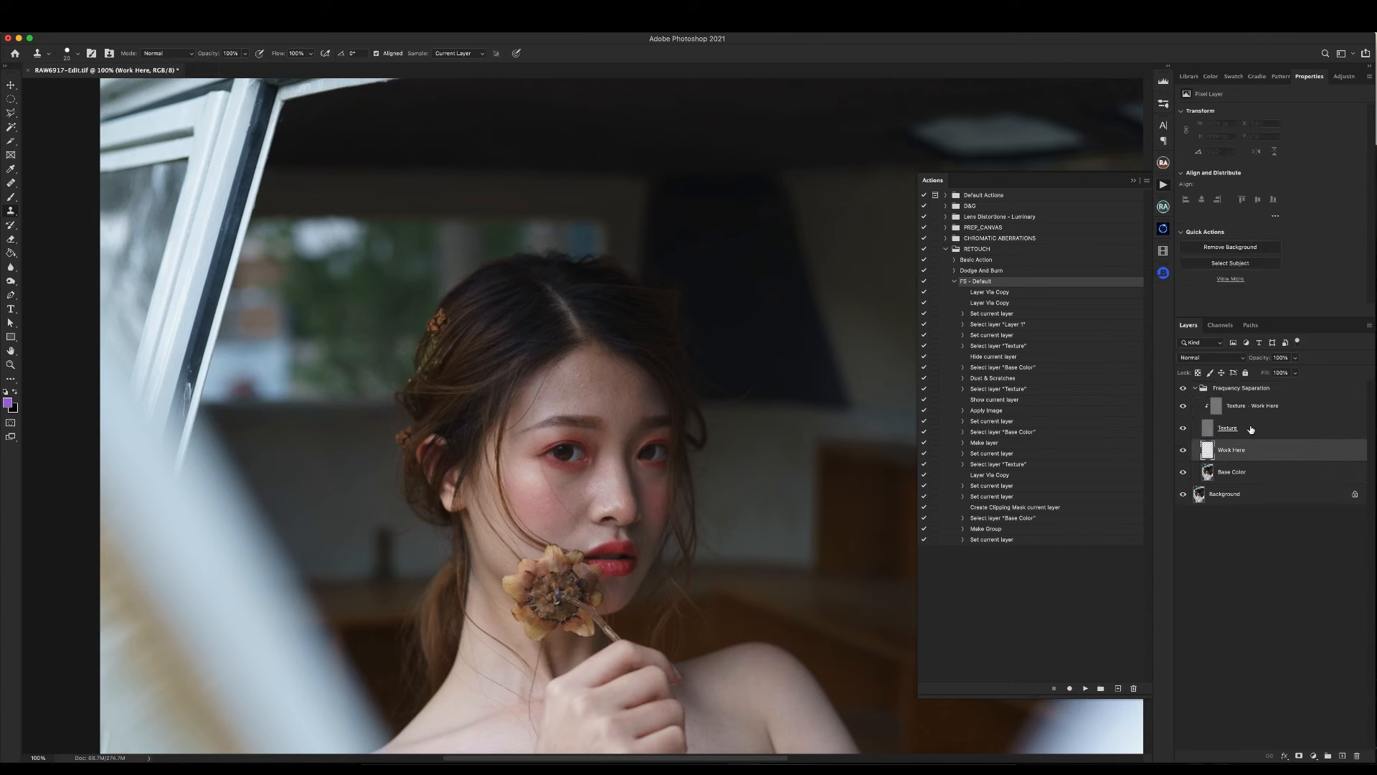
click(1228, 427)
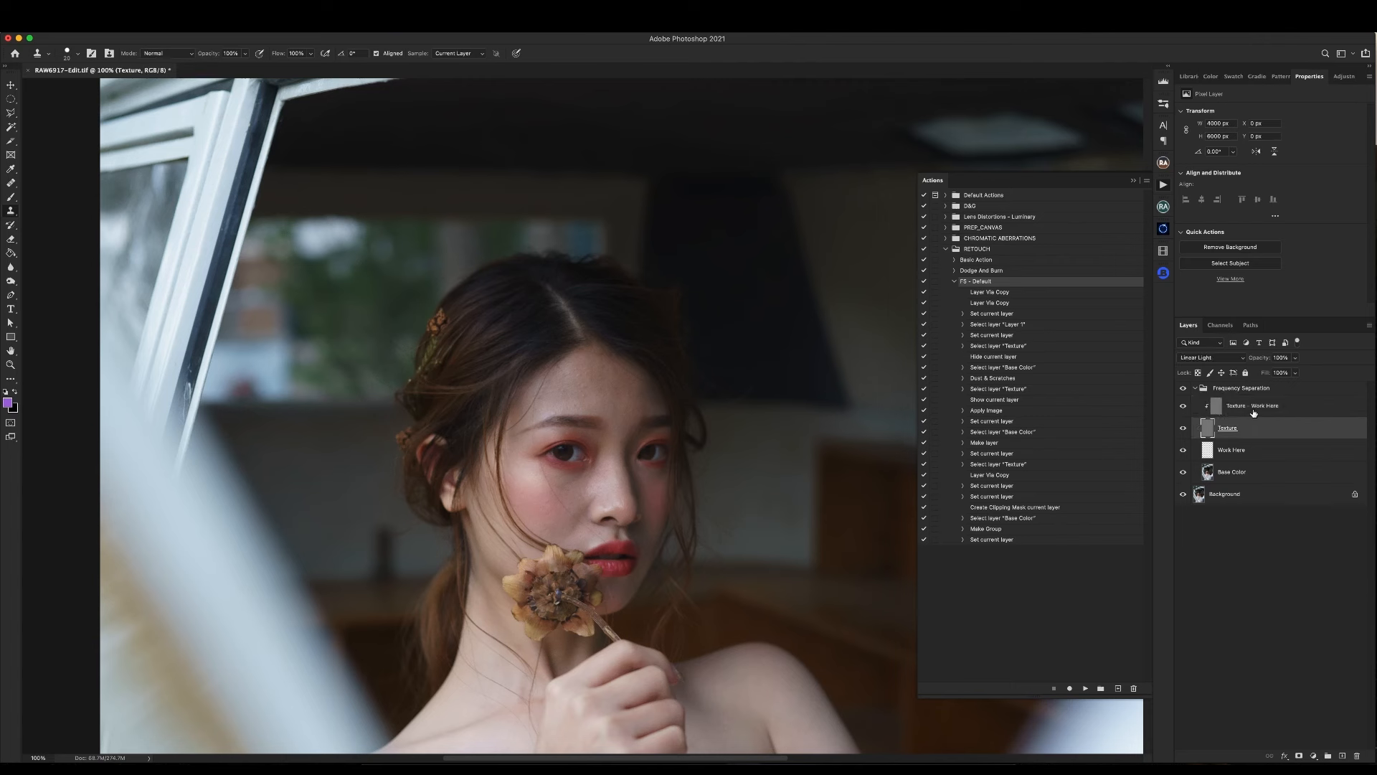
click(1243, 473)
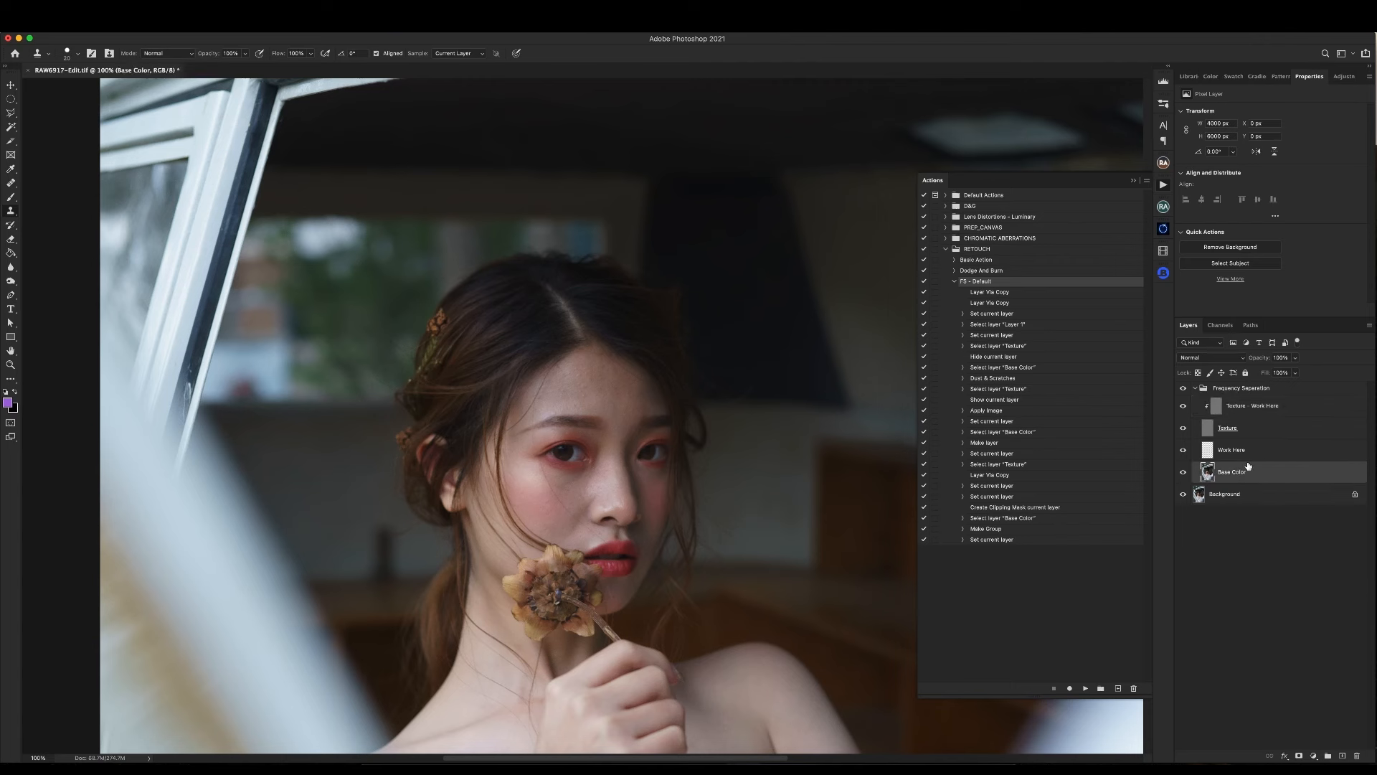
click(1248, 450)
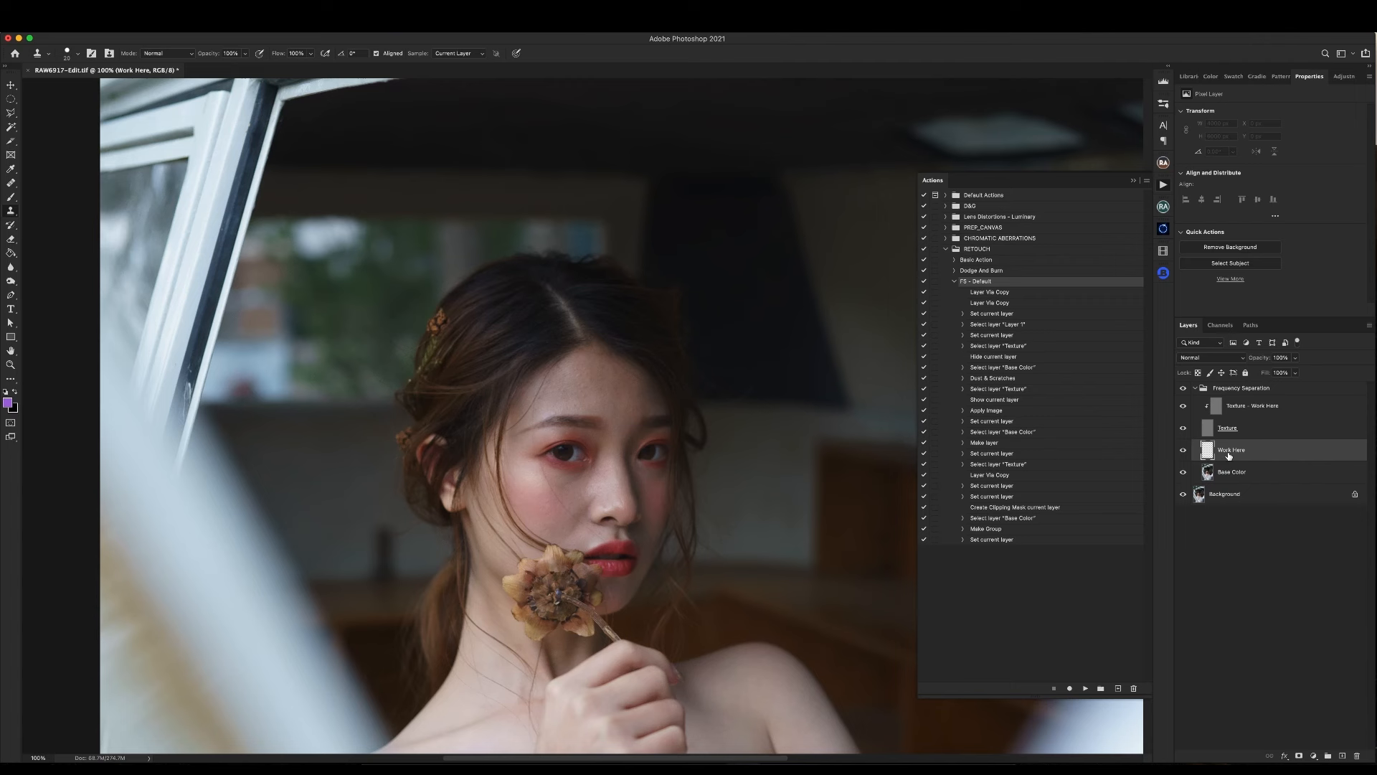
click(1194, 389)
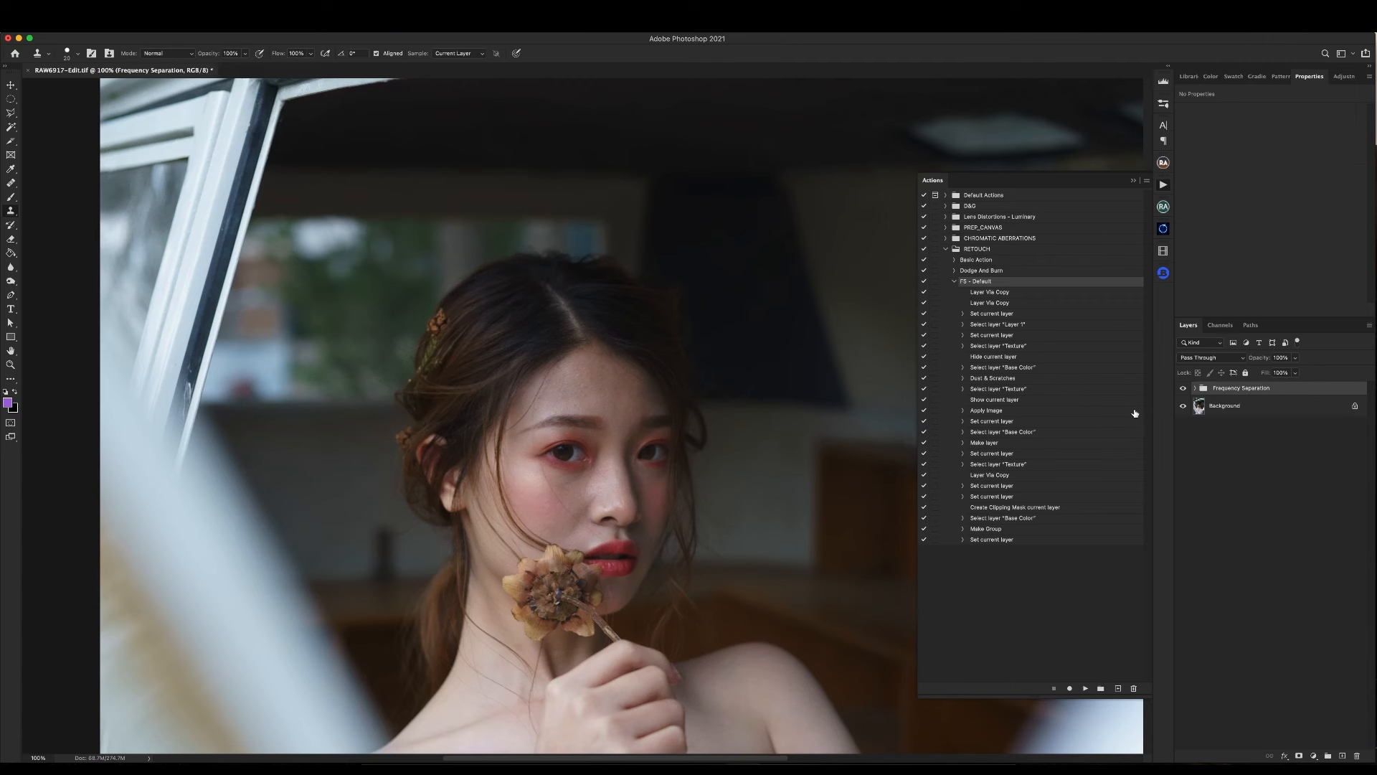
Collapse the FS - Default action's list of commands and delete the Frequency Separation group, leaving only the Background.
click(955, 282)
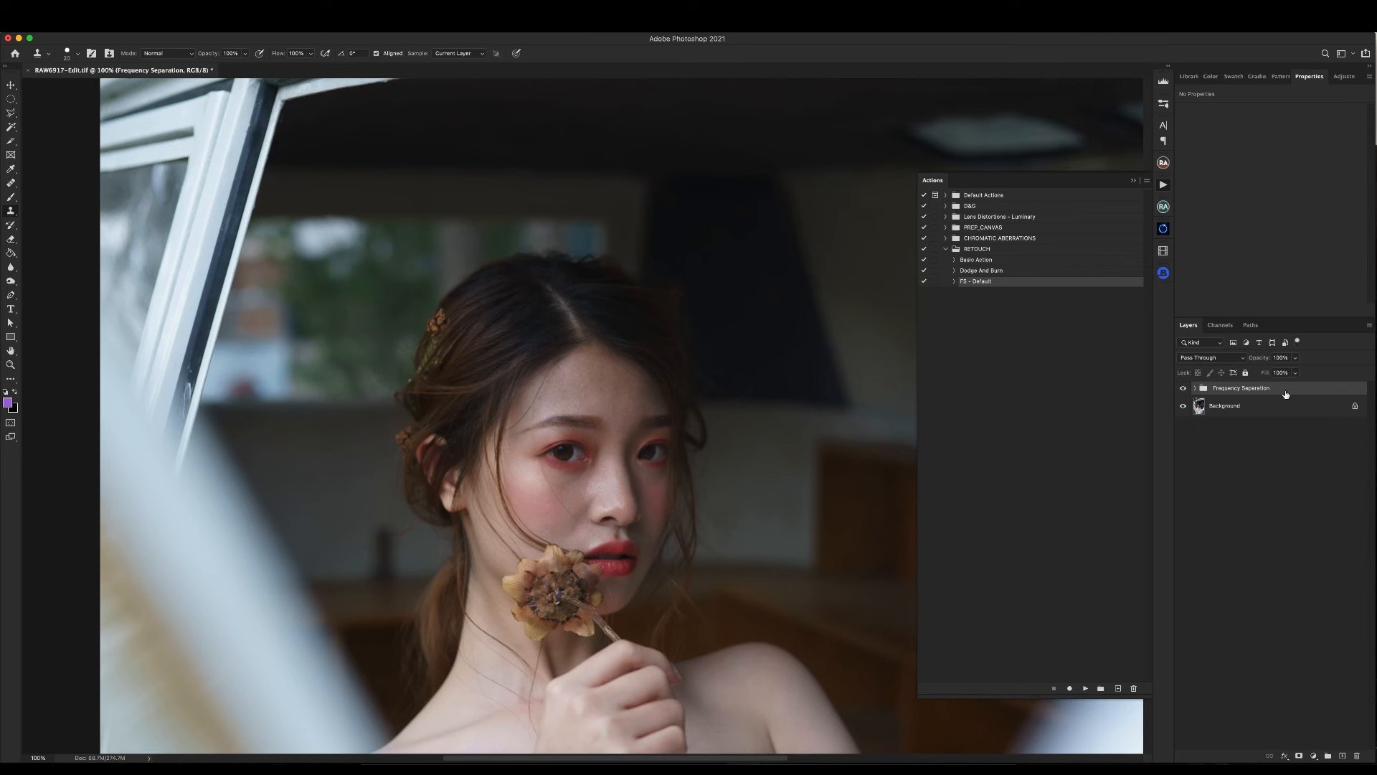
key(Delete)
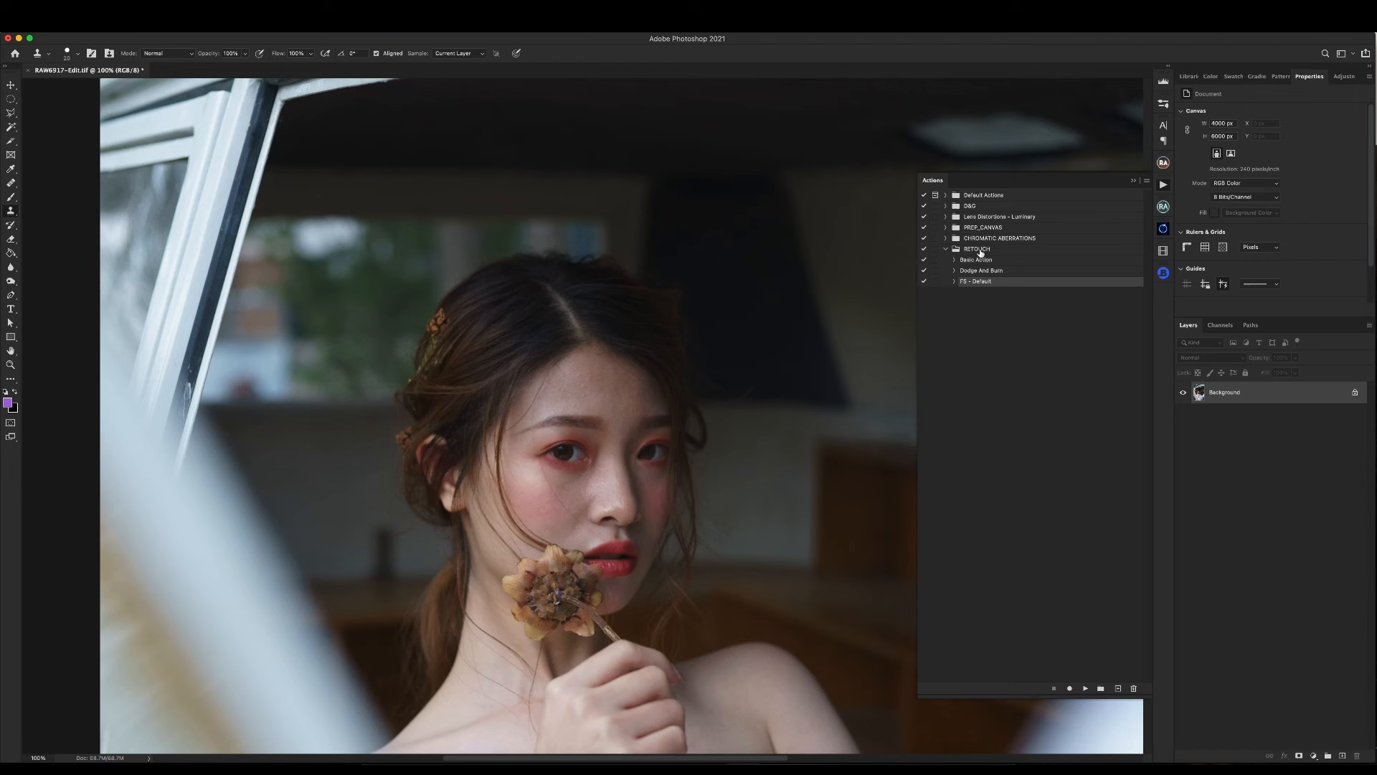
Create a new action named FS - Prompt in the RETOUCH set and start recording it.
click(980, 251)
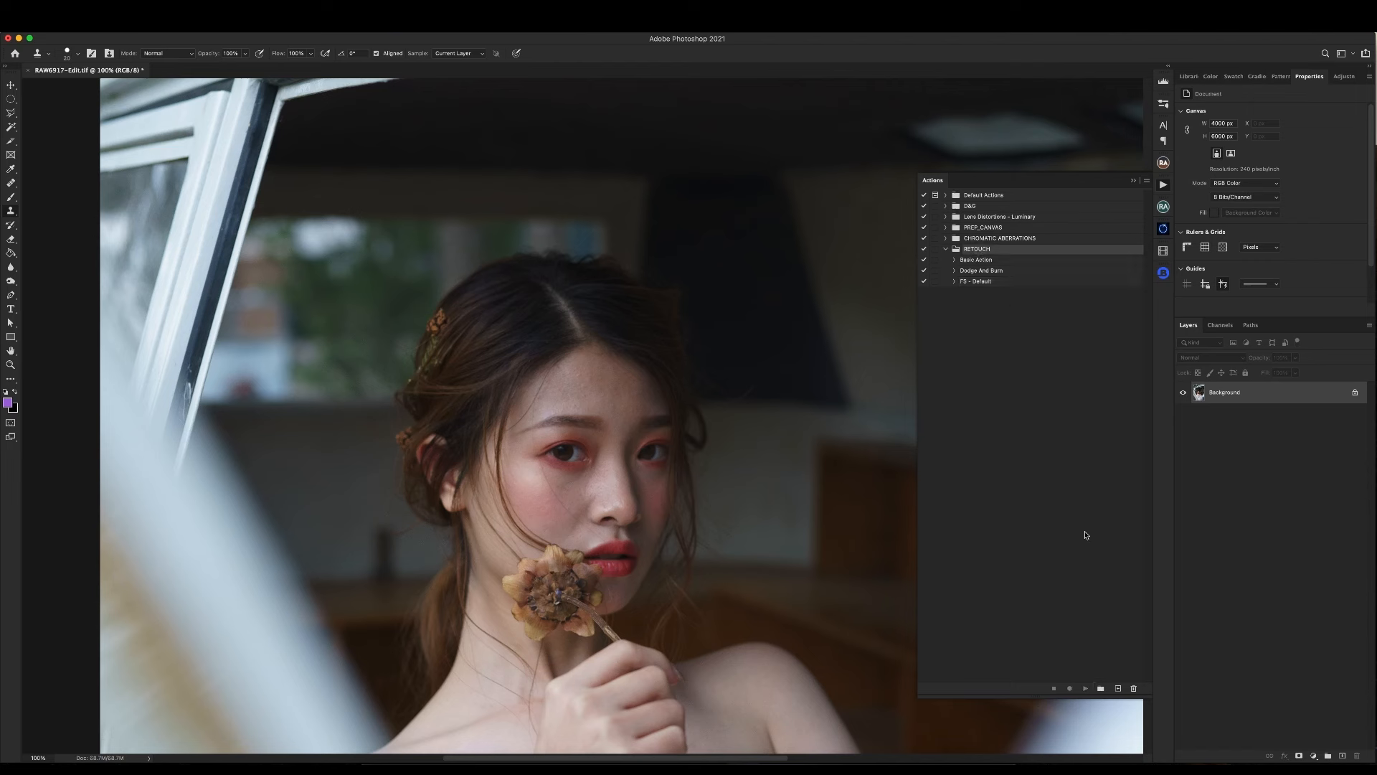
click(1118, 688)
text(FS - Prompt)
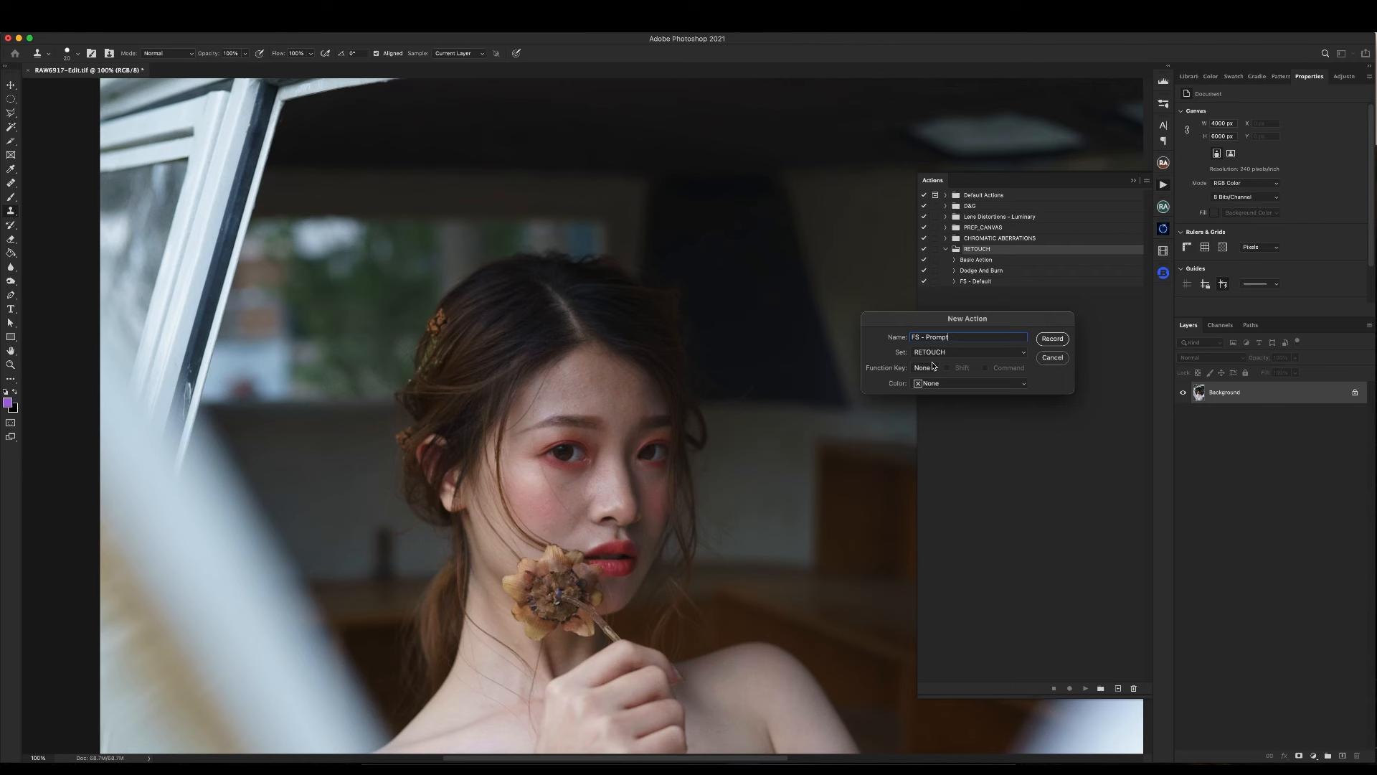
click(928, 384)
click(932, 394)
click(1057, 342)
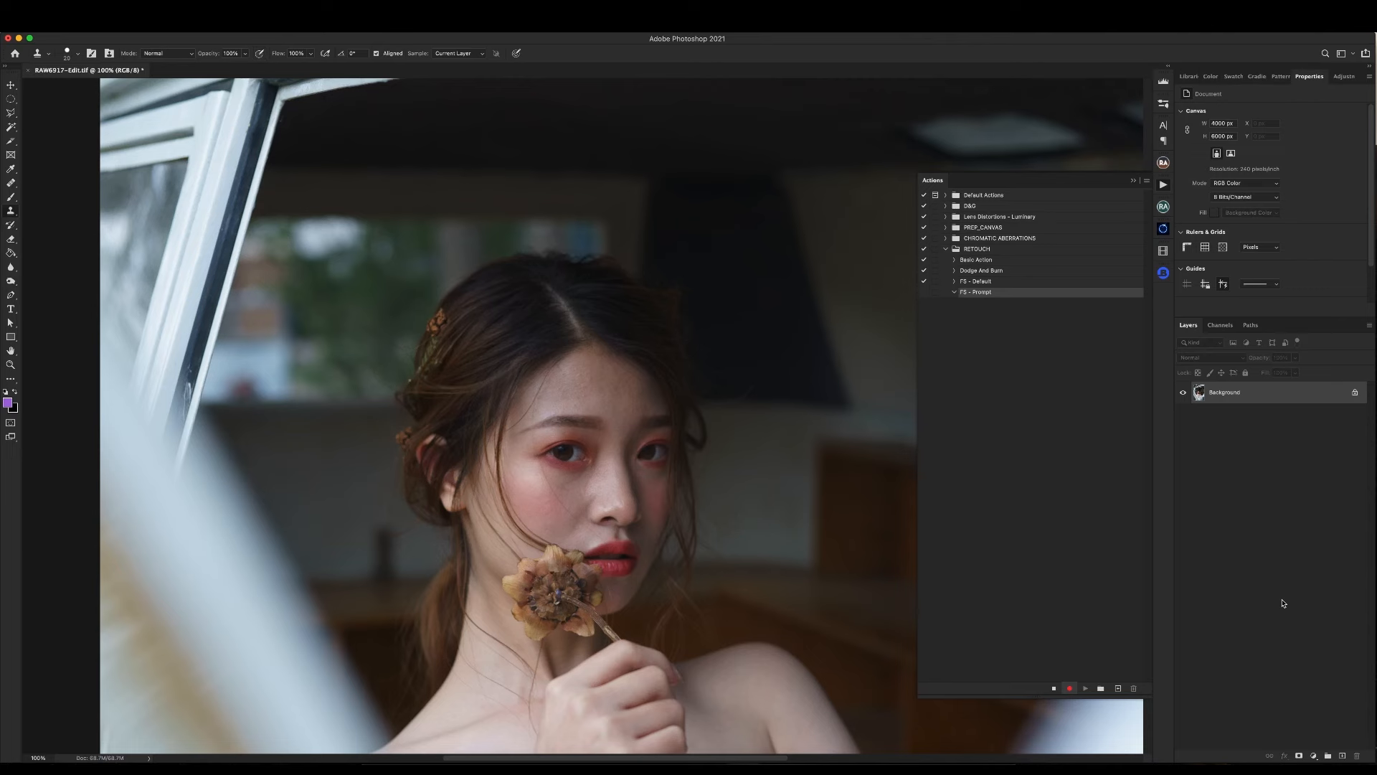
Duplicate the Background layer twice and rename the upper copy Texture.
key(super+j)
key(super+j)
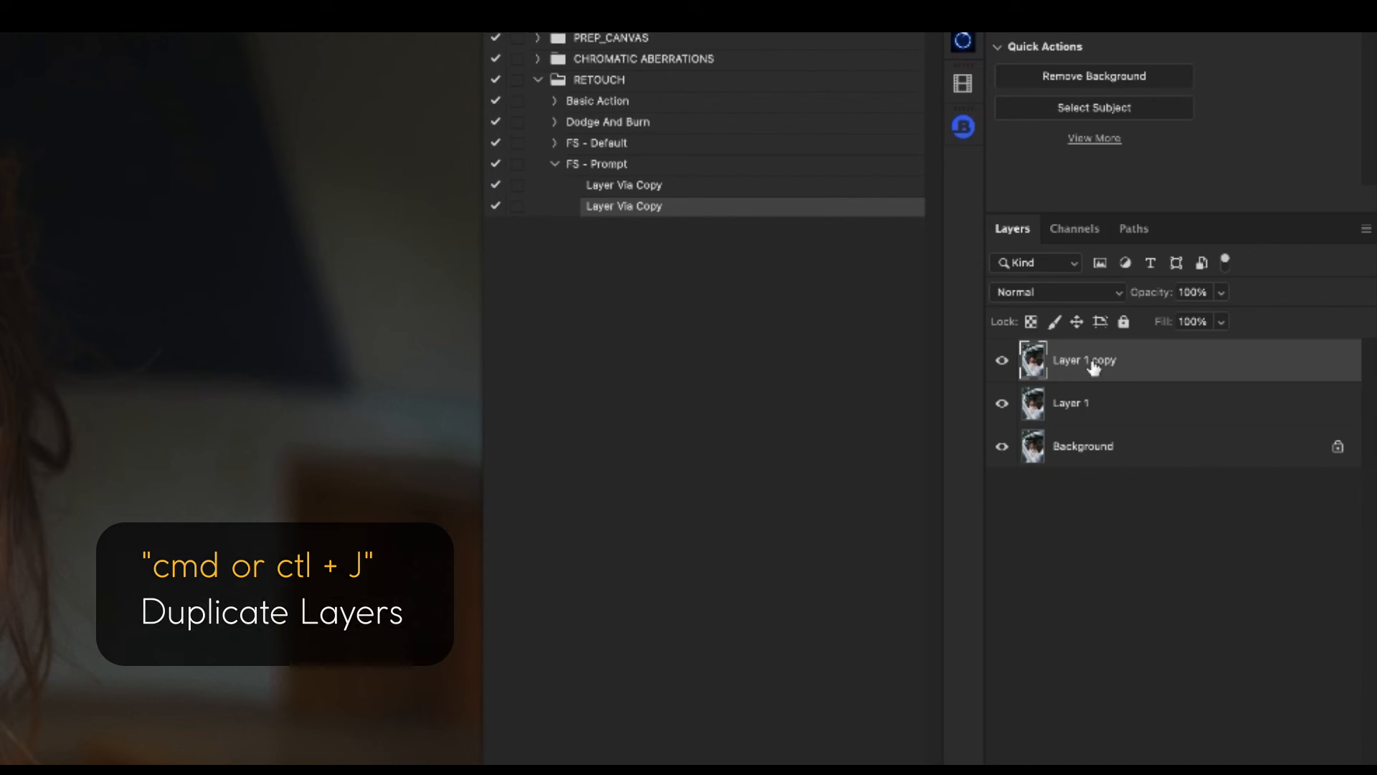
double_click(1093, 366)
text(Te)
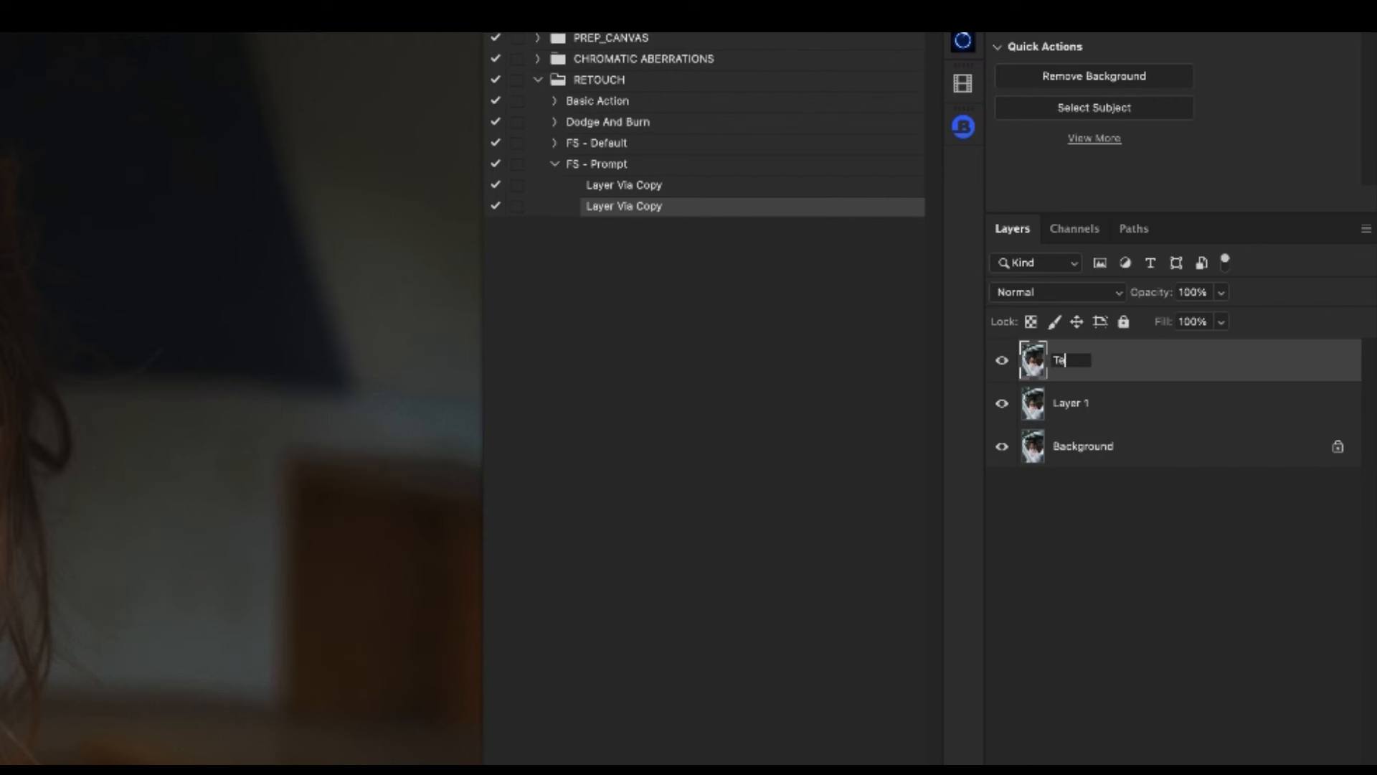
text(xture)
key(Return)
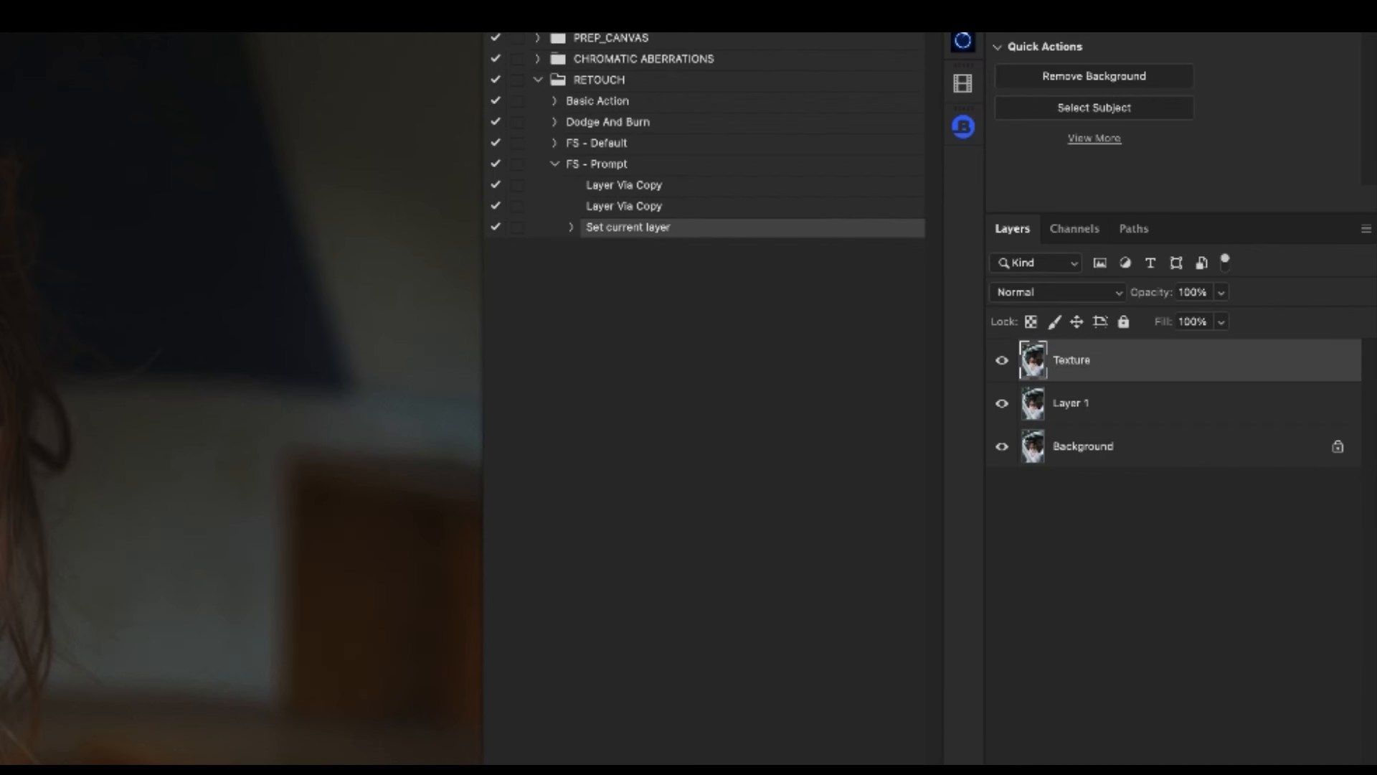
Rename Layer 1 as Base Color and hide the Texture layer above it.
double_click(1074, 402)
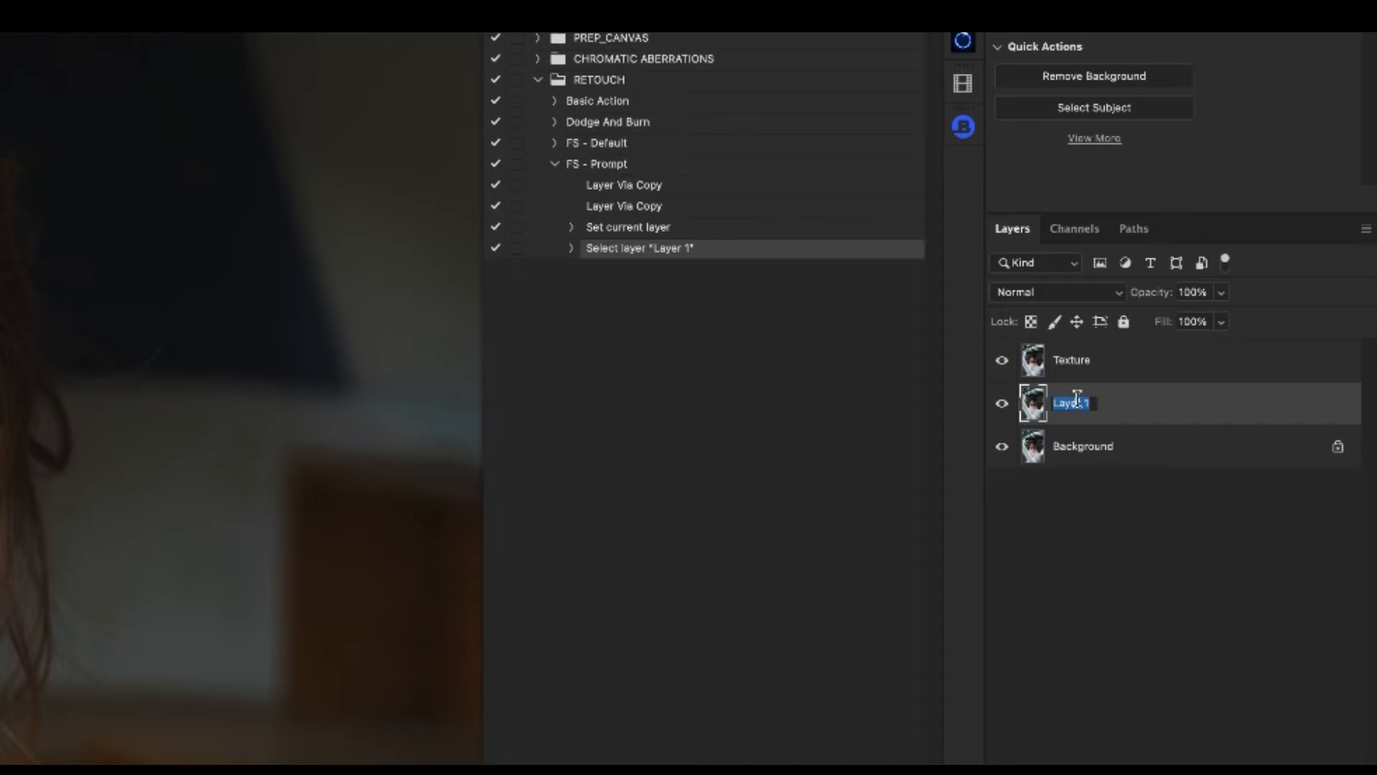
text(Base Color)
key(Return)
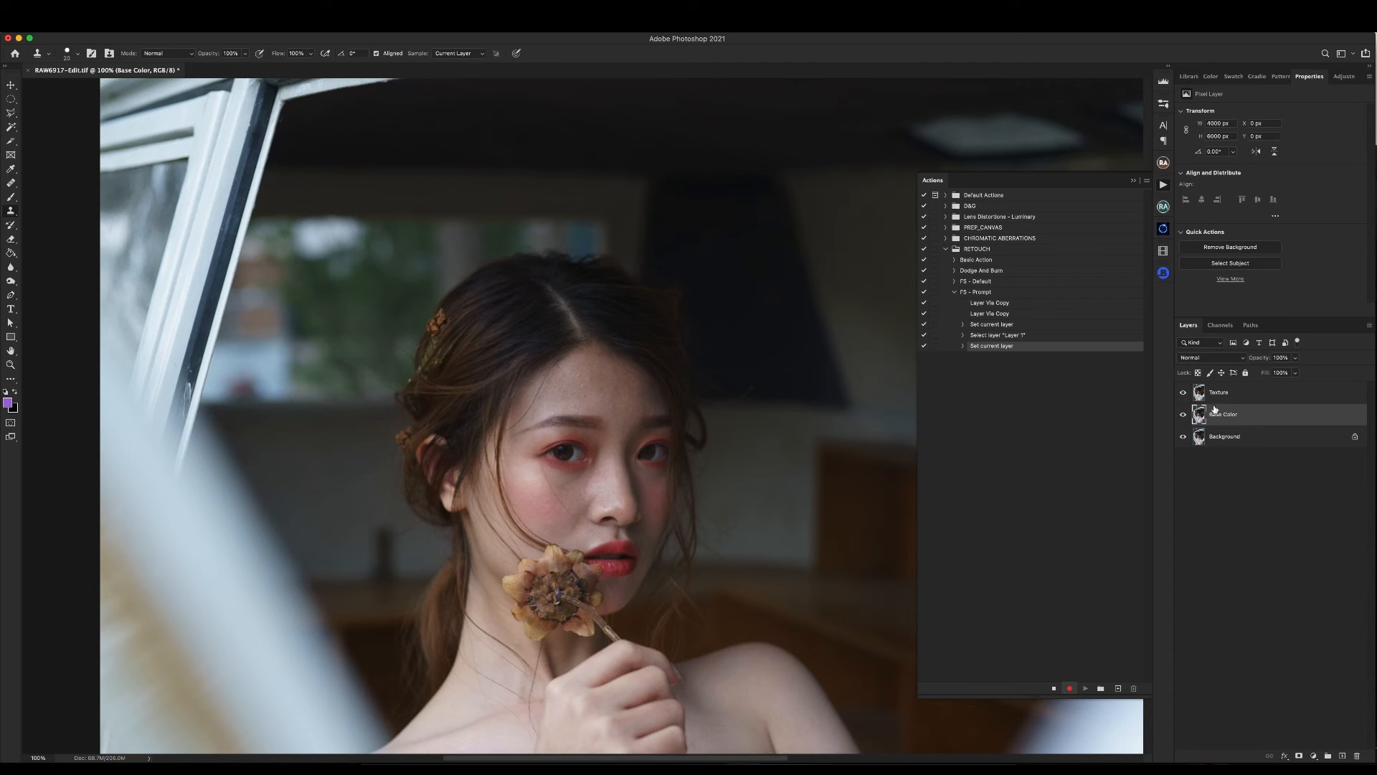
click(1184, 393)
Insert the Dust & Scratches noise filter as a menu item in the FS - Prompt action, with Base Color selected.
key(super+minus)
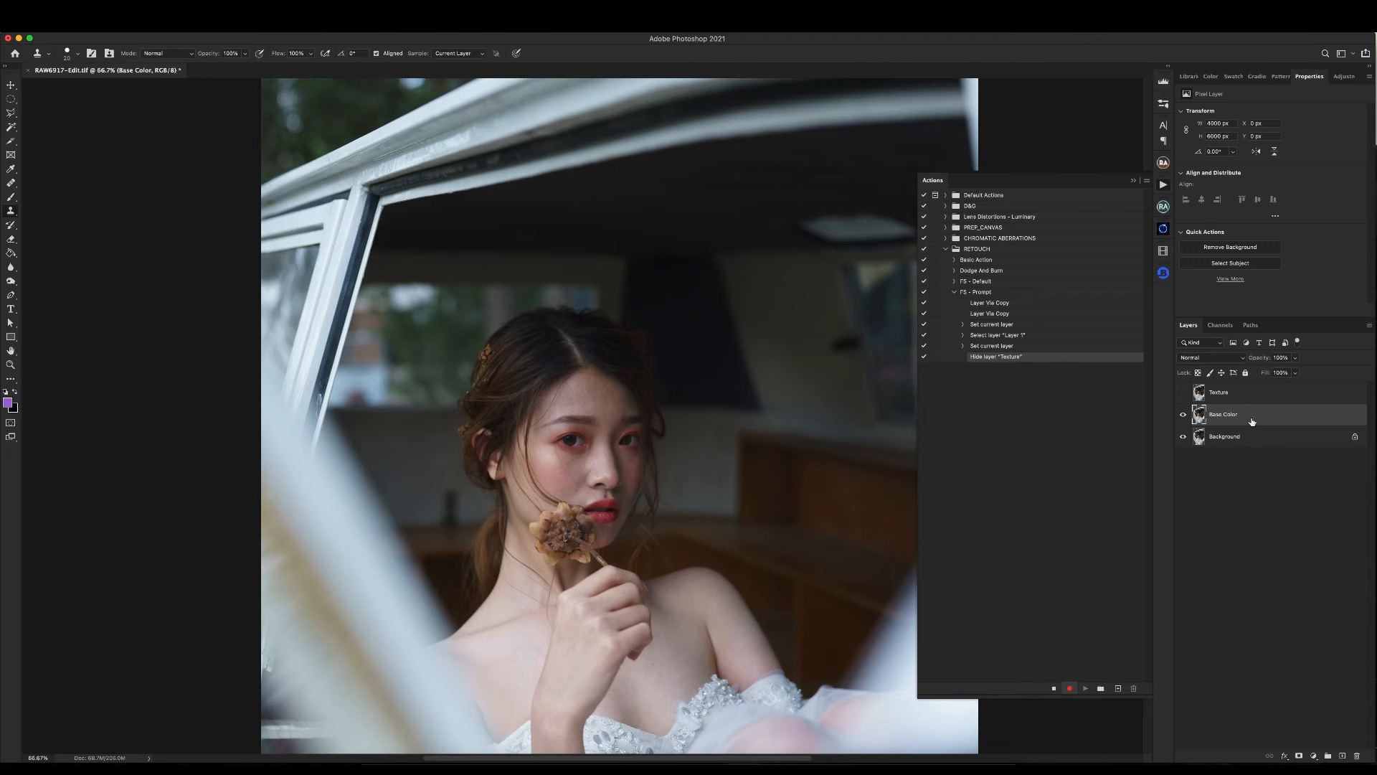
click(1145, 180)
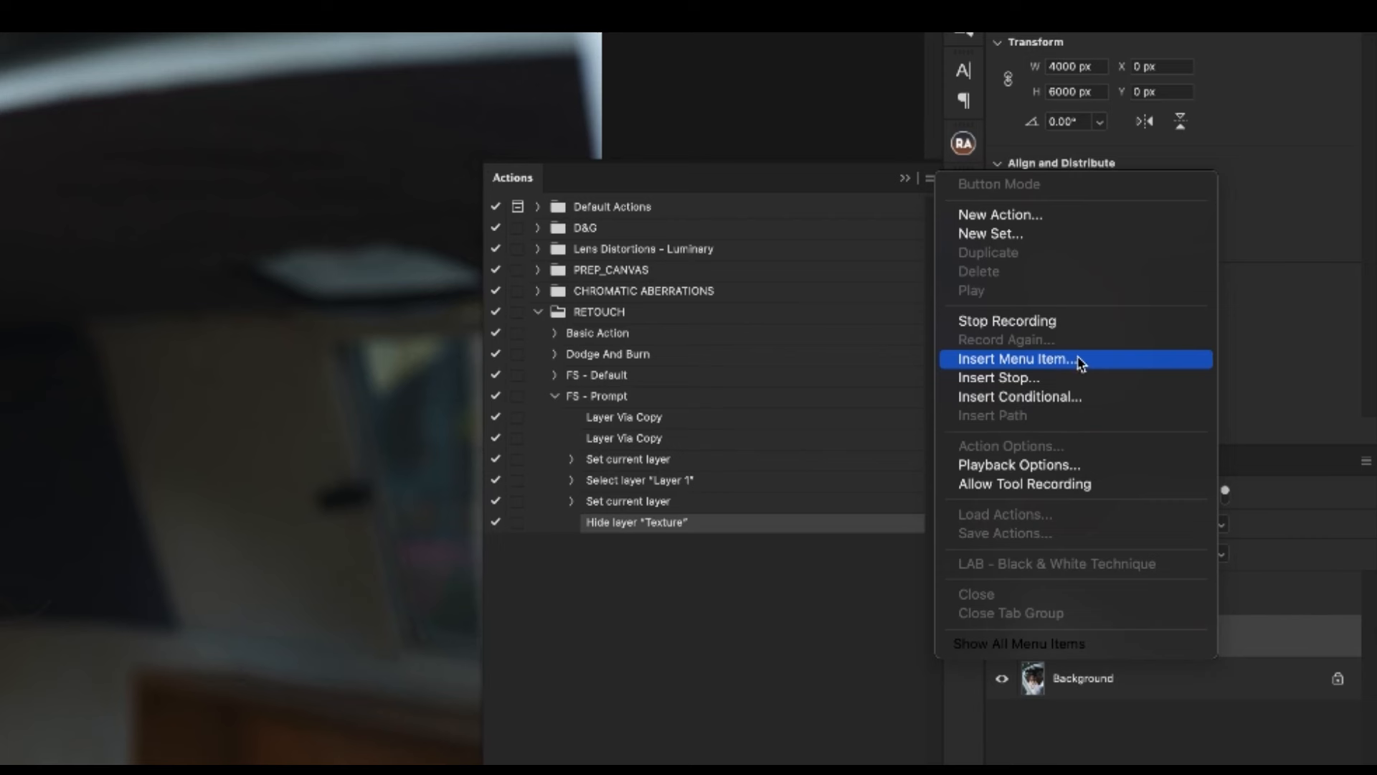
click(1057, 358)
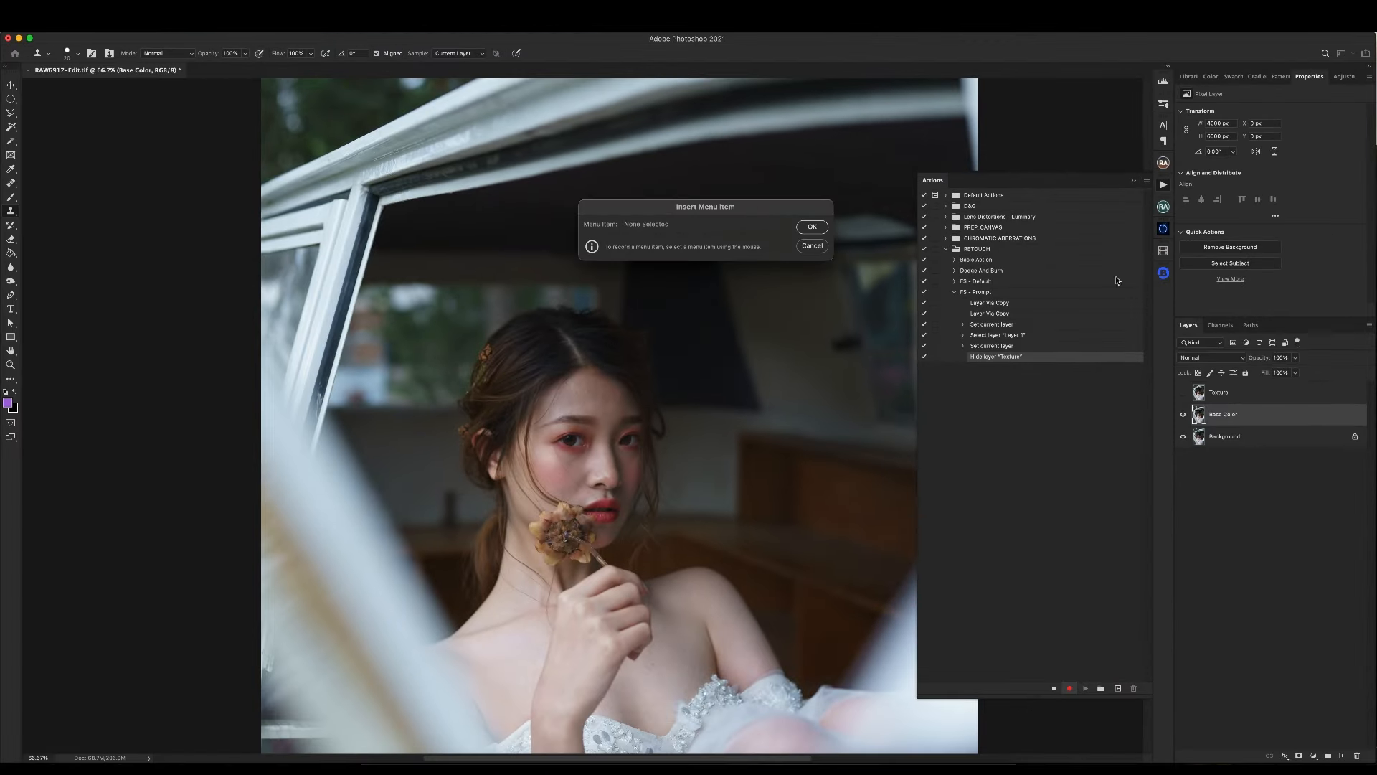
drag(709, 207, 599, 222)
click(249, 25)
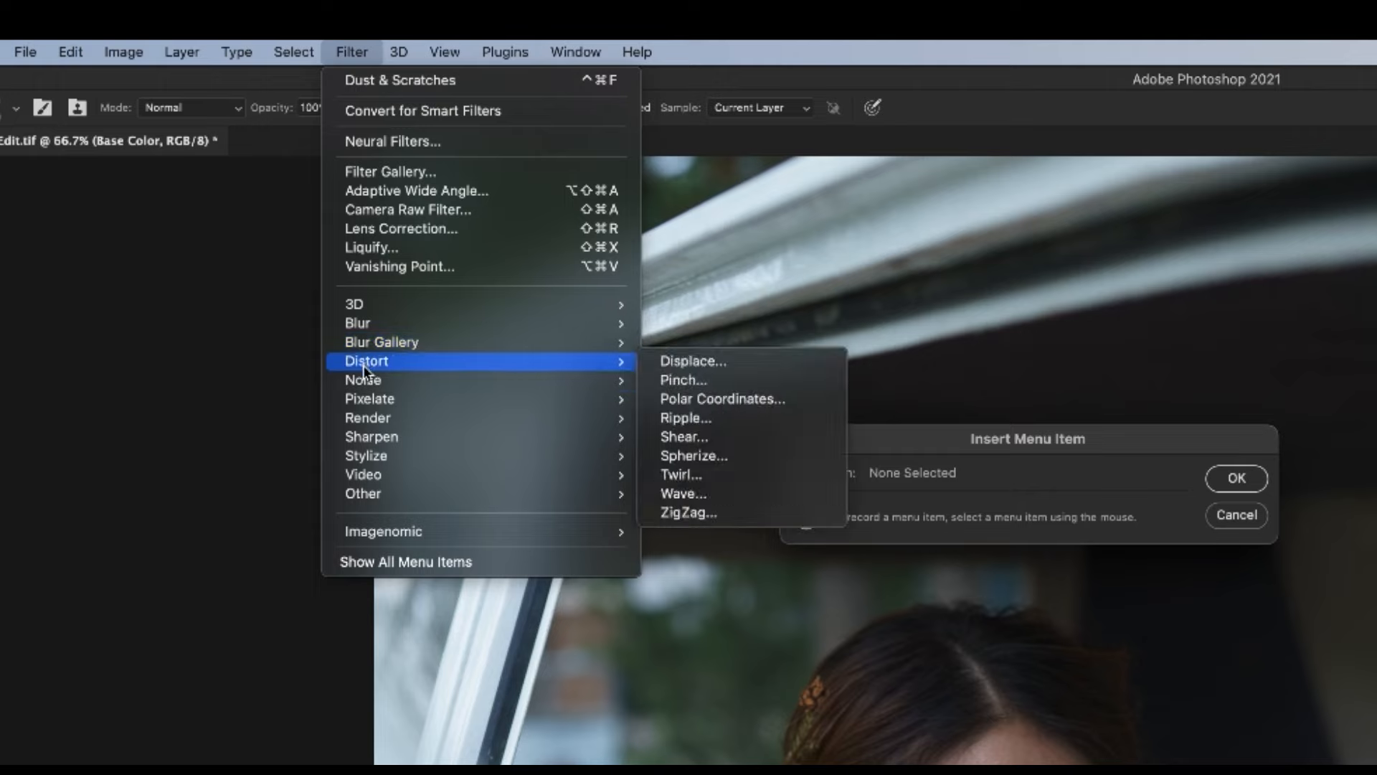
mouse_move(373, 384)
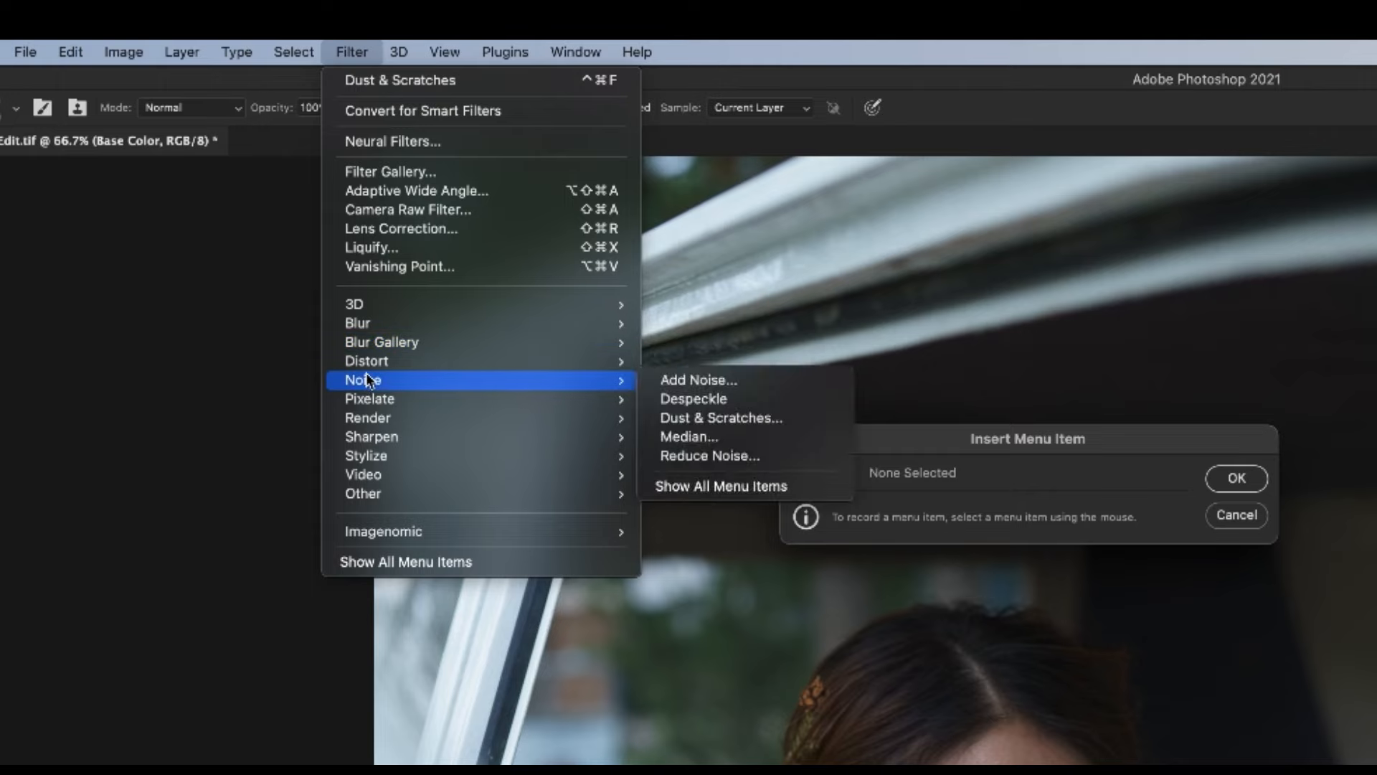
click(689, 418)
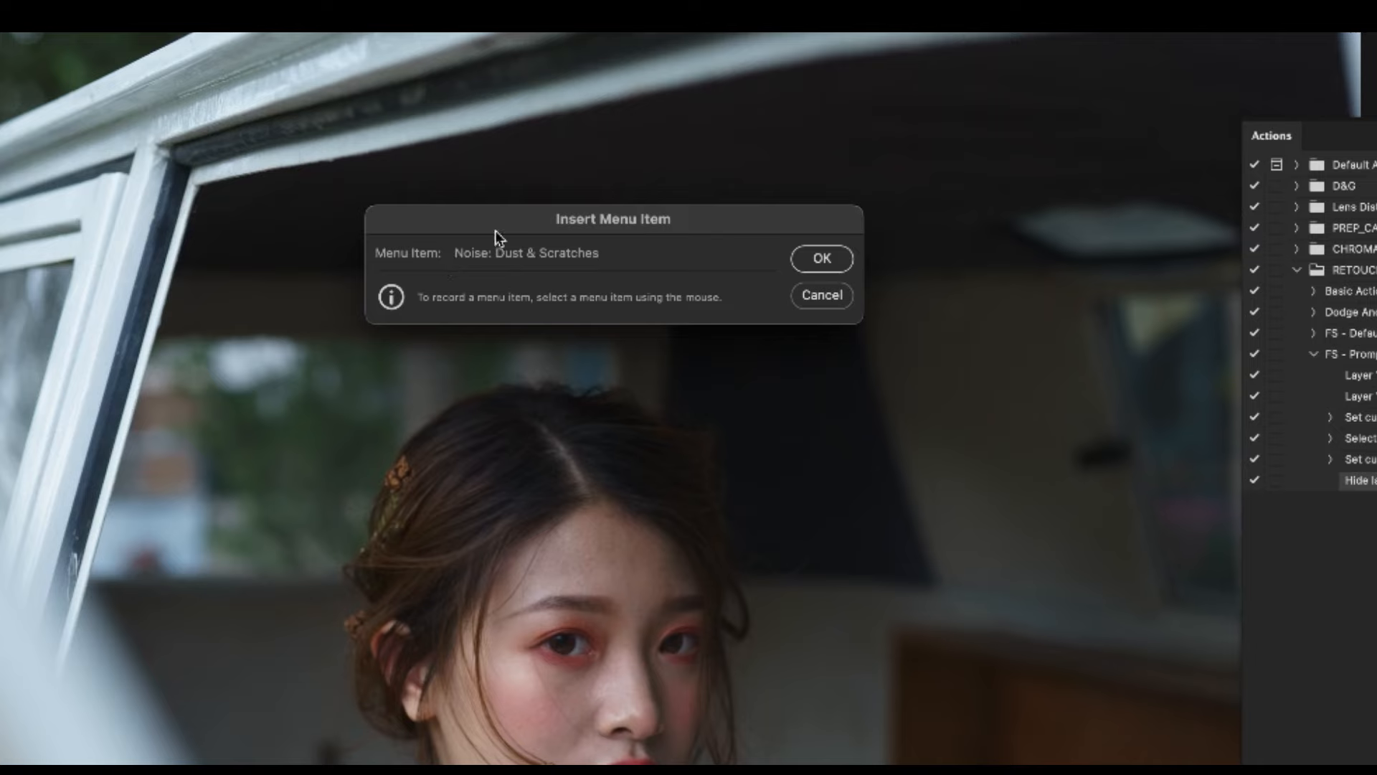
drag(602, 222, 605, 193)
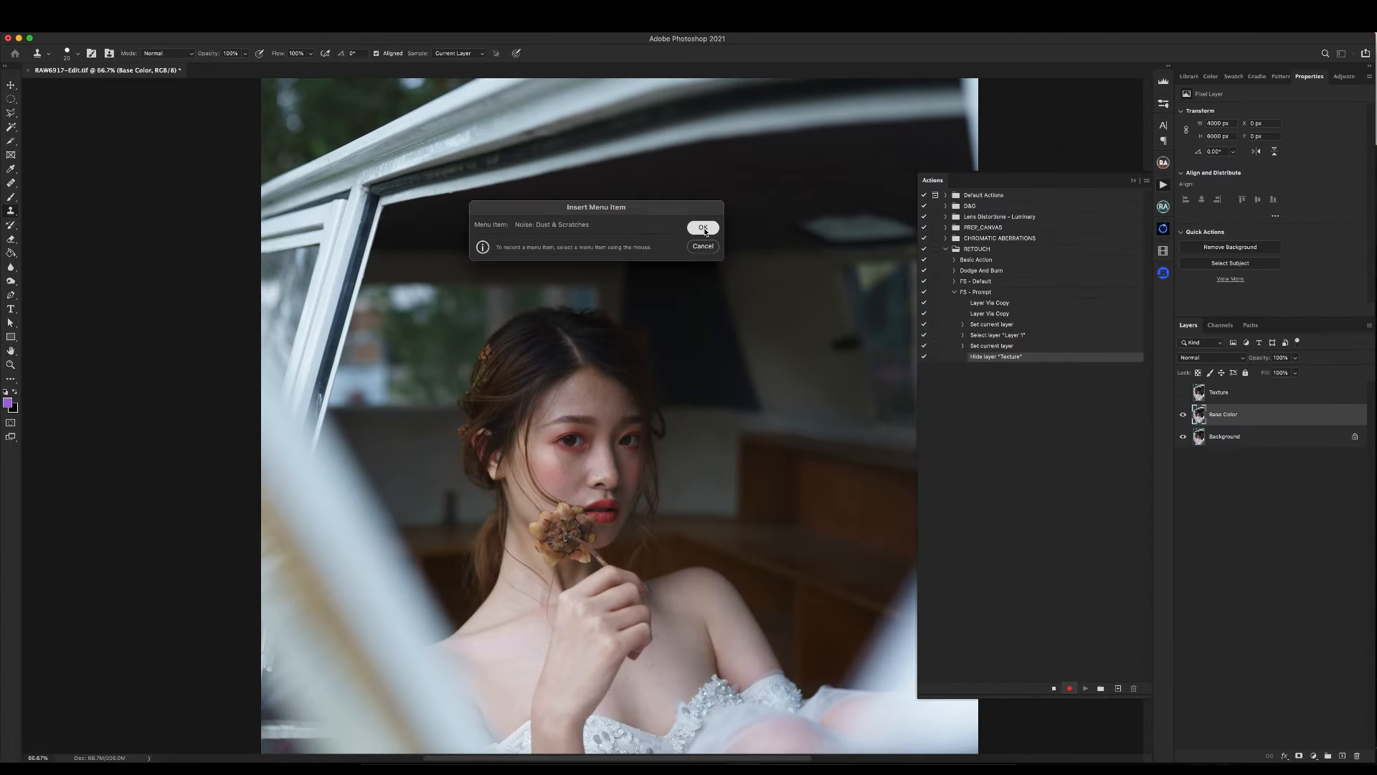
click(703, 228)
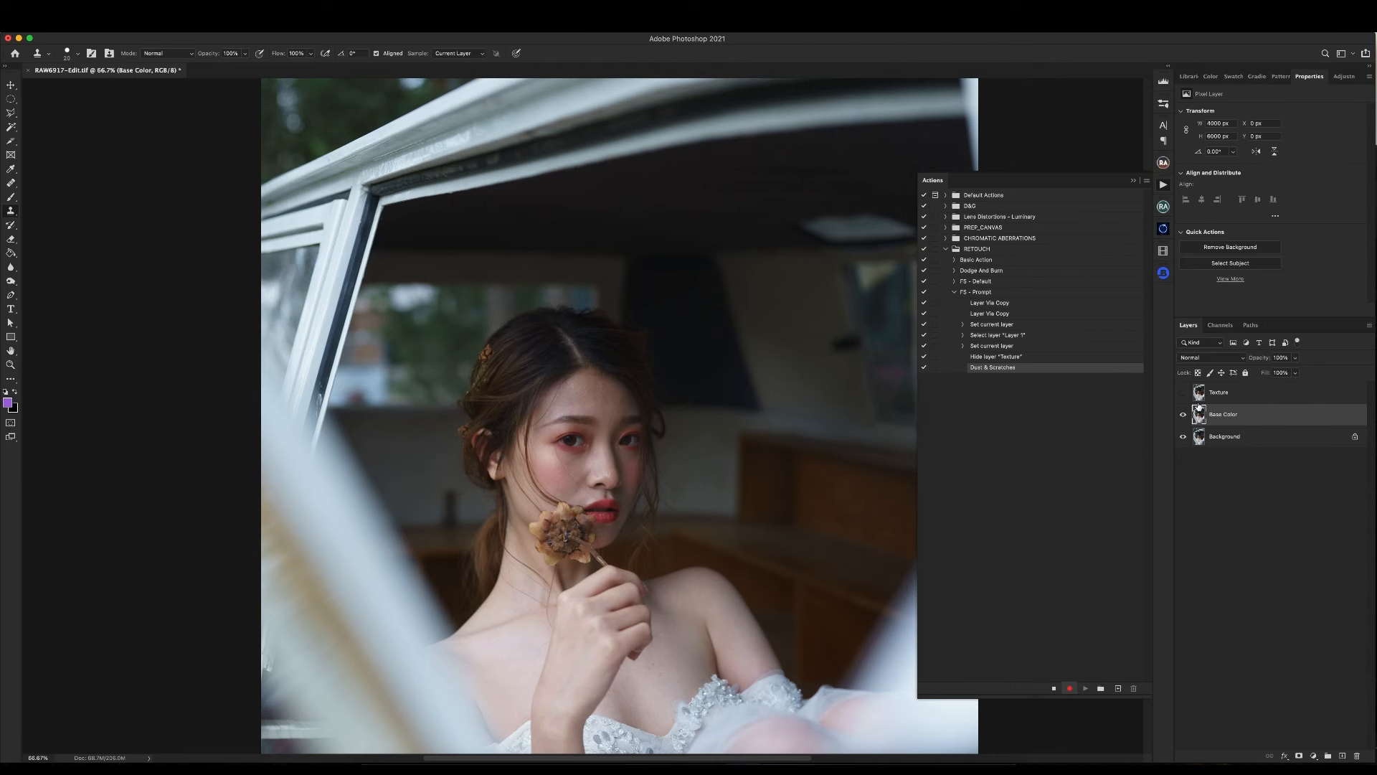
Show the Texture layer and record Apply Image on it, using Base Color, RGB, Subtract blending, 100% opacity, scale 2 and offset 128.
click(1232, 393)
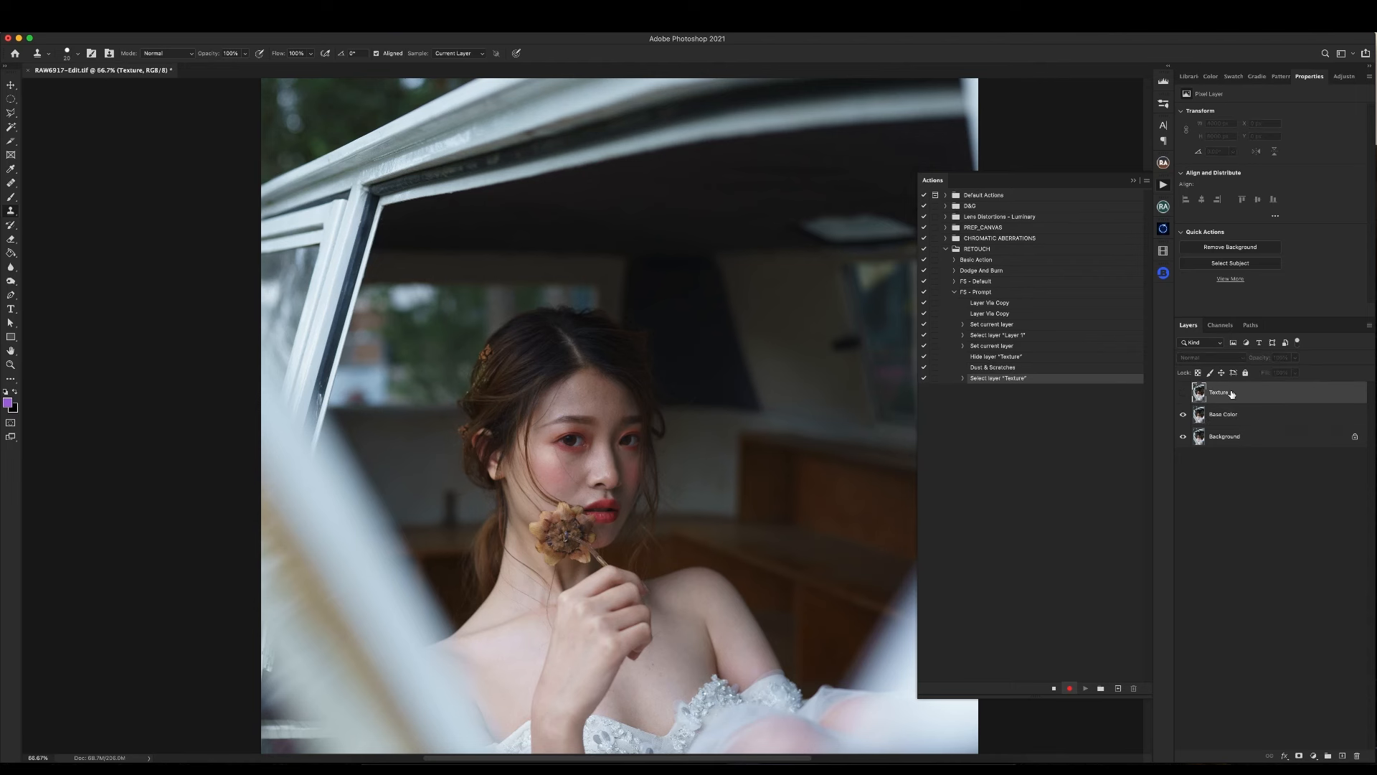
click(1183, 392)
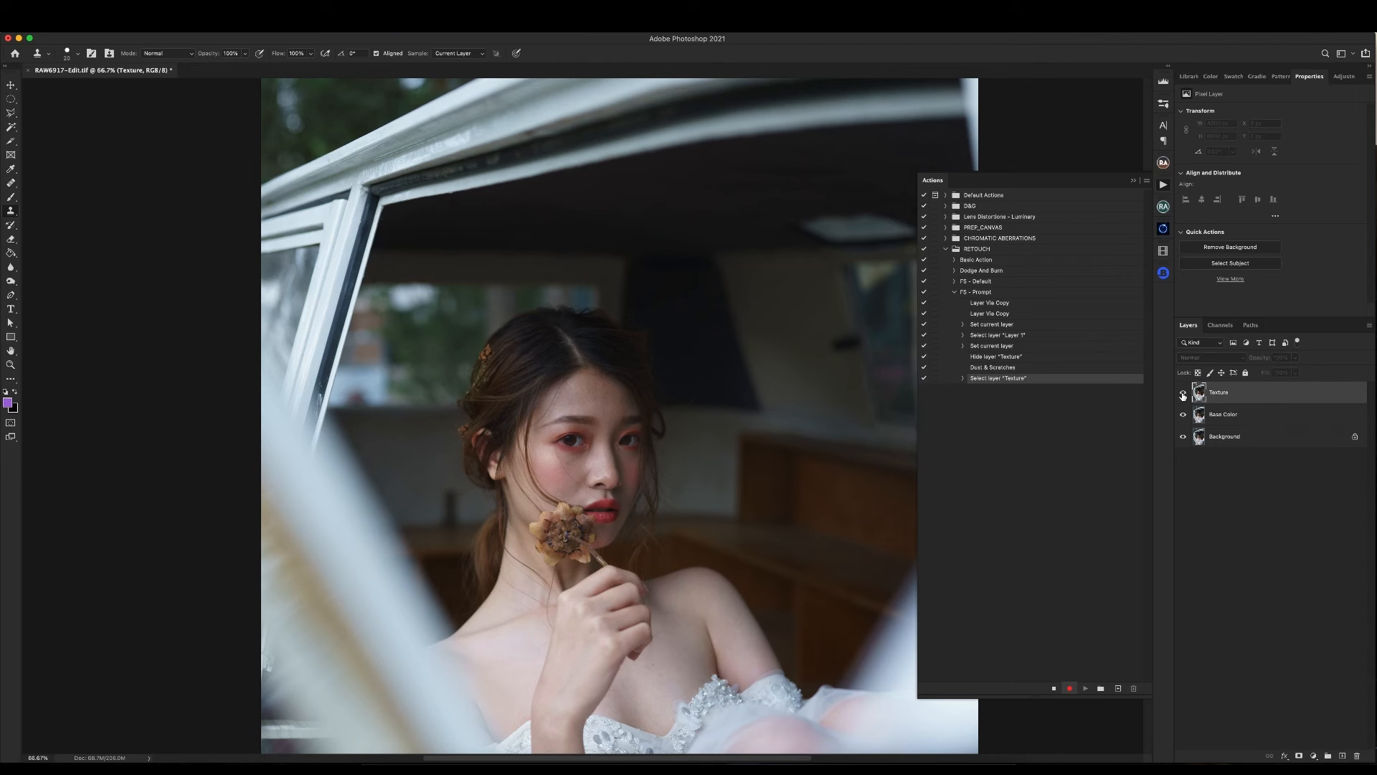
click(145, 54)
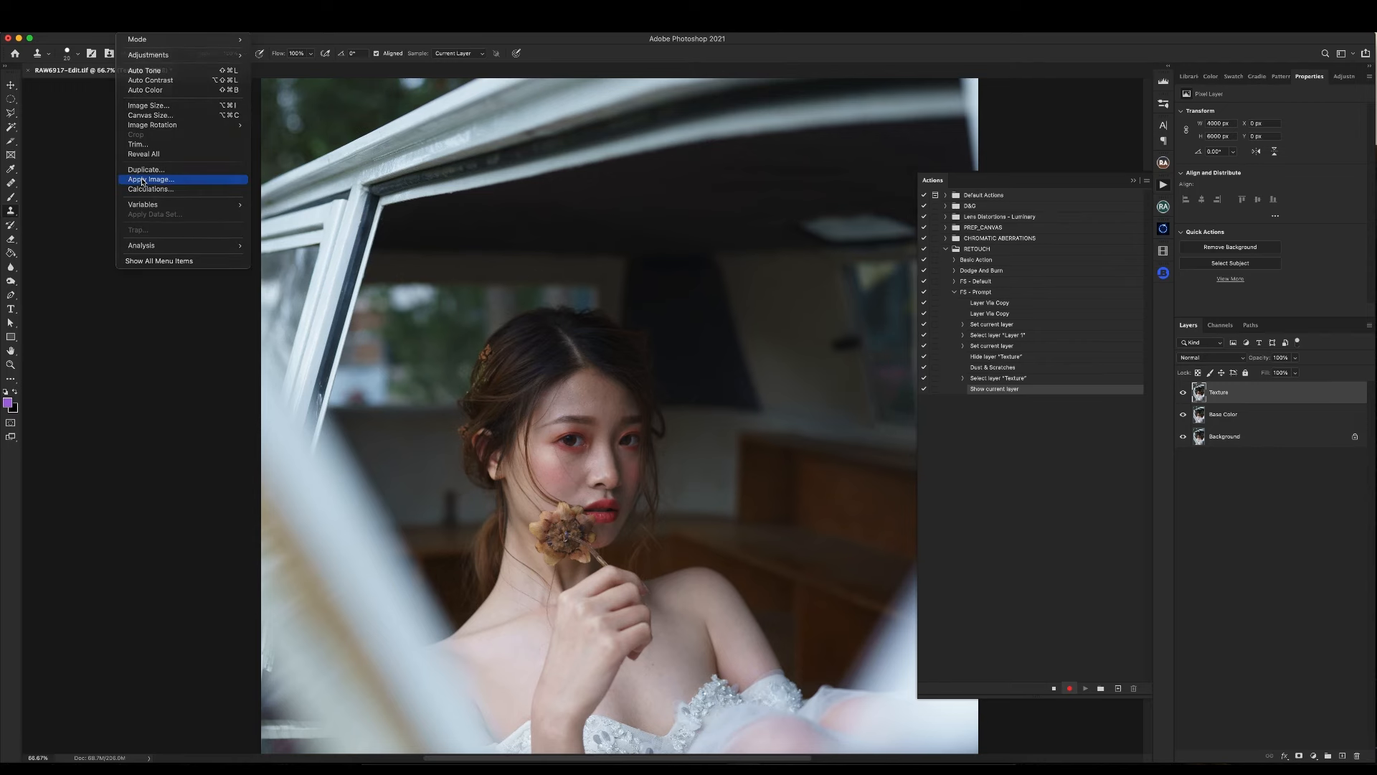
click(144, 179)
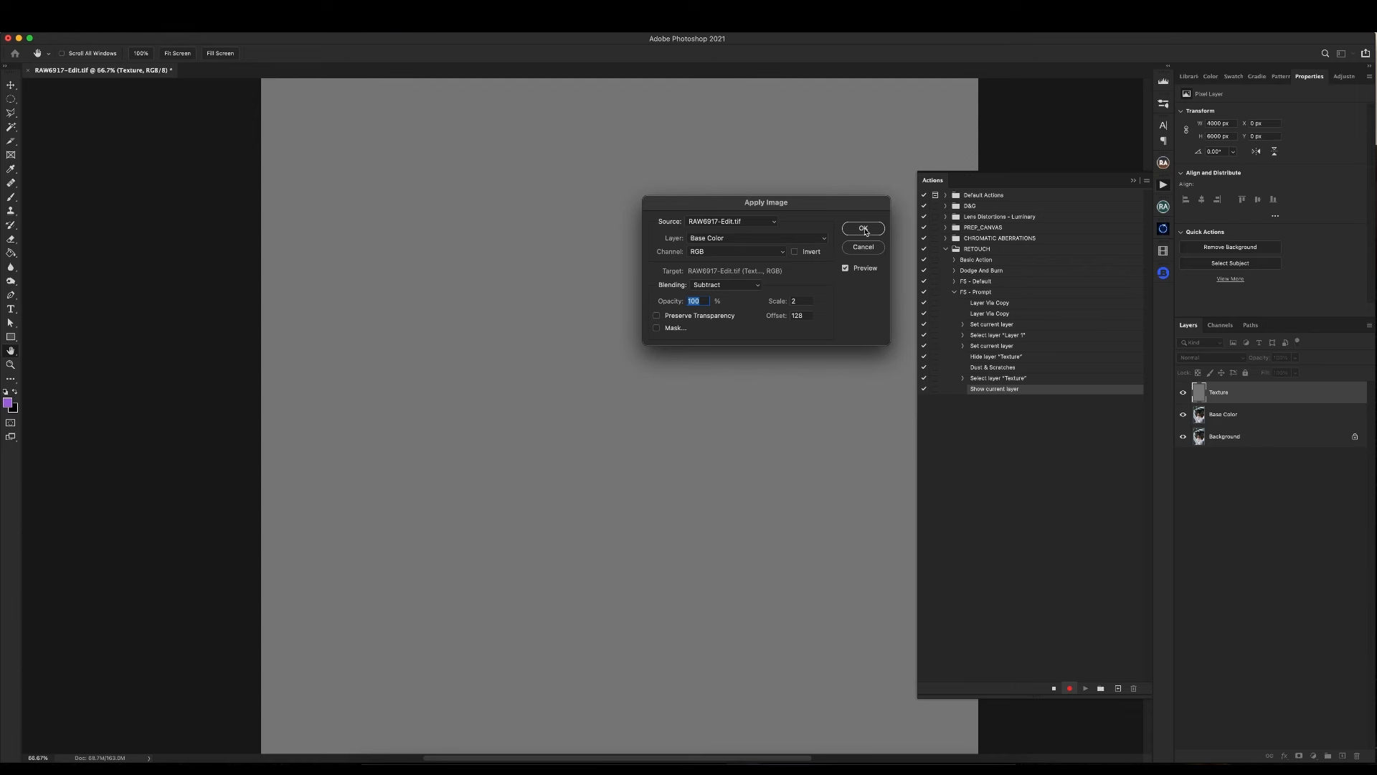
drag(845, 211, 872, 199)
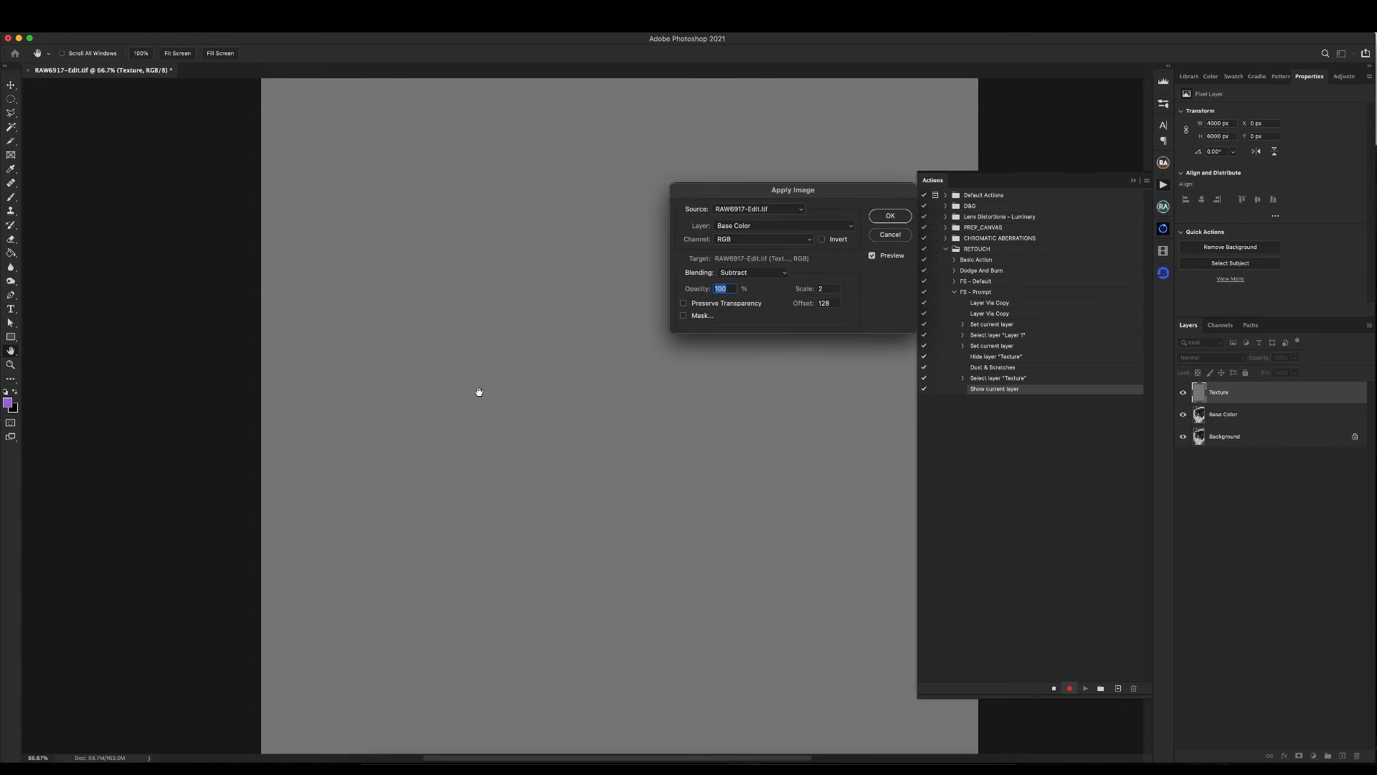
key(super+minus)
key(super+minus)
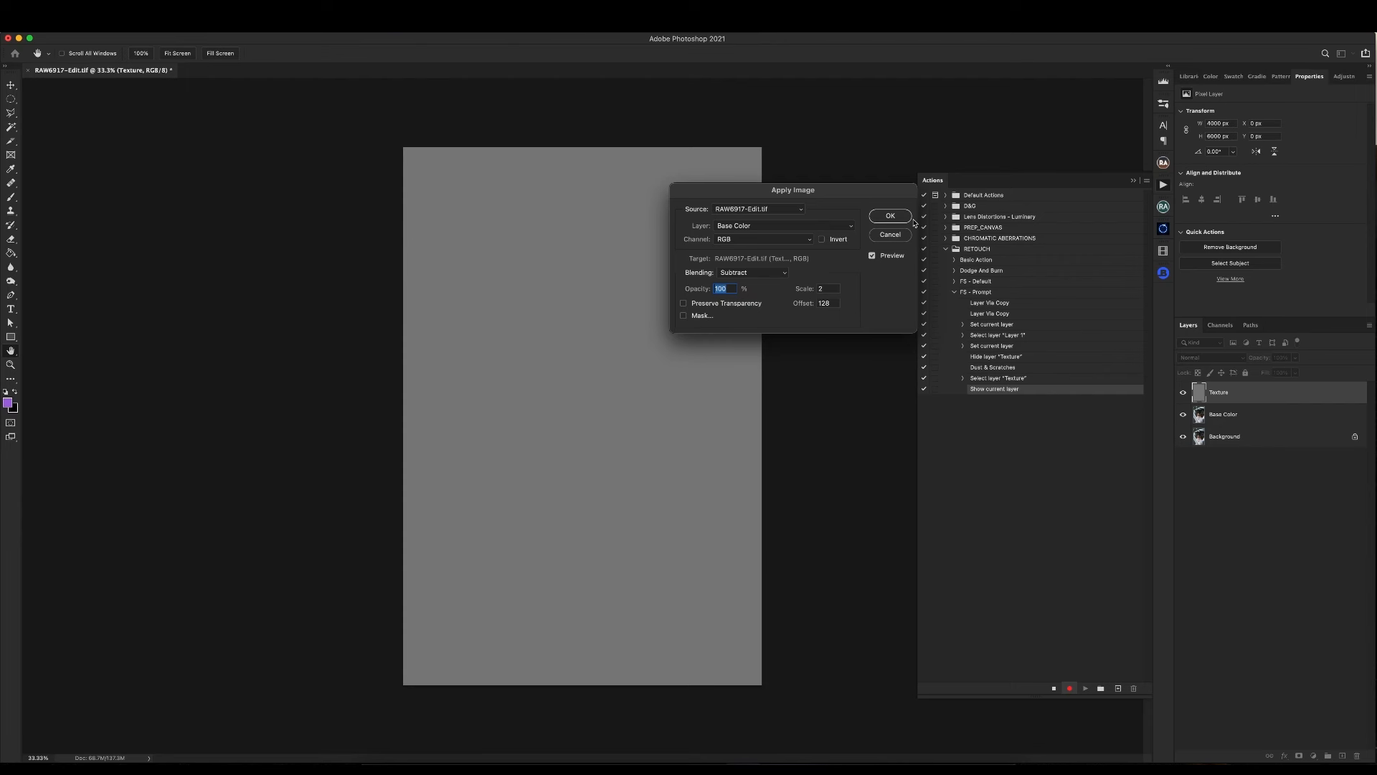
click(890, 217)
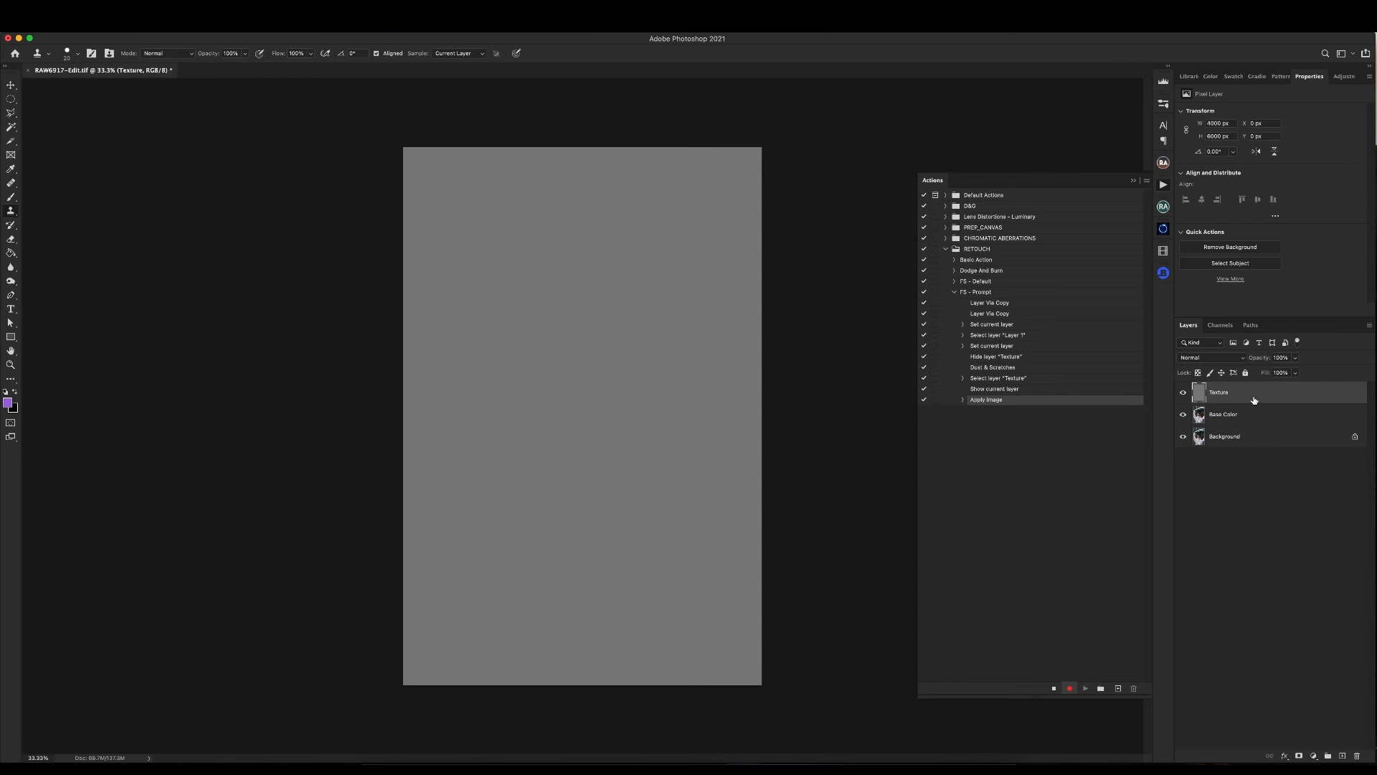
Stop recording the action and delete the Texture and Base Color layers.
click(1053, 687)
shift+click(1248, 417)
key(Delete)
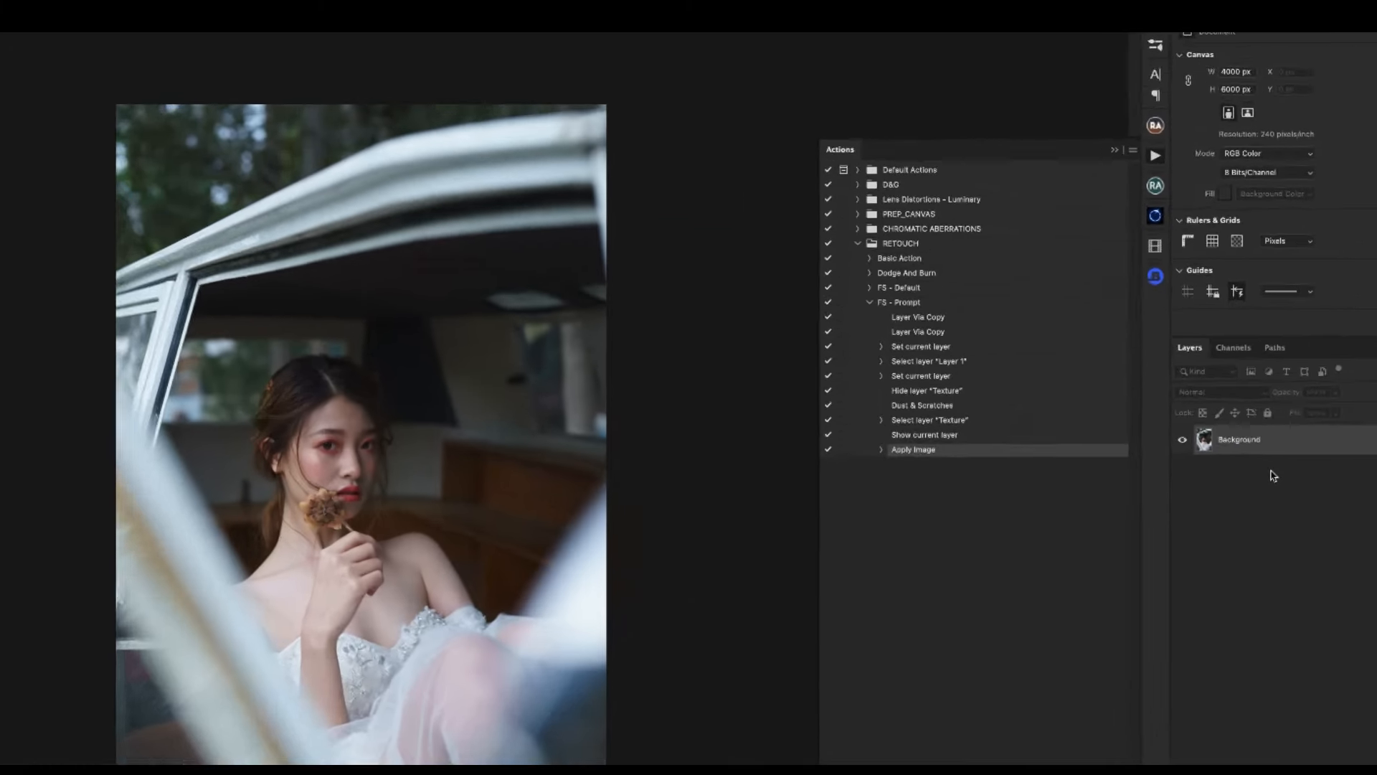
Play the FS - Prompt action from its start, accepting Dust & Scratches with radius 16 pixels and threshold 0, and inspect the texture.
click(789, 322)
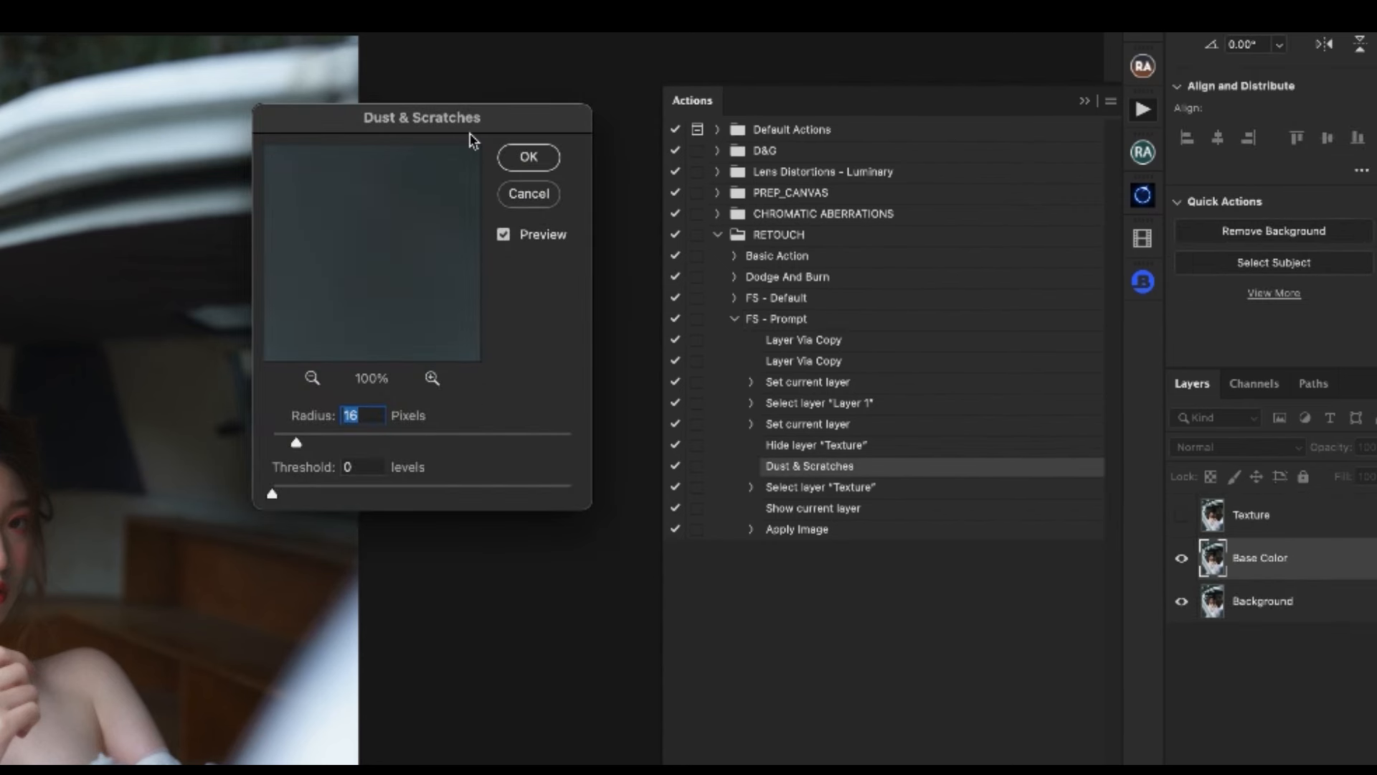
drag(424, 127, 437, 125)
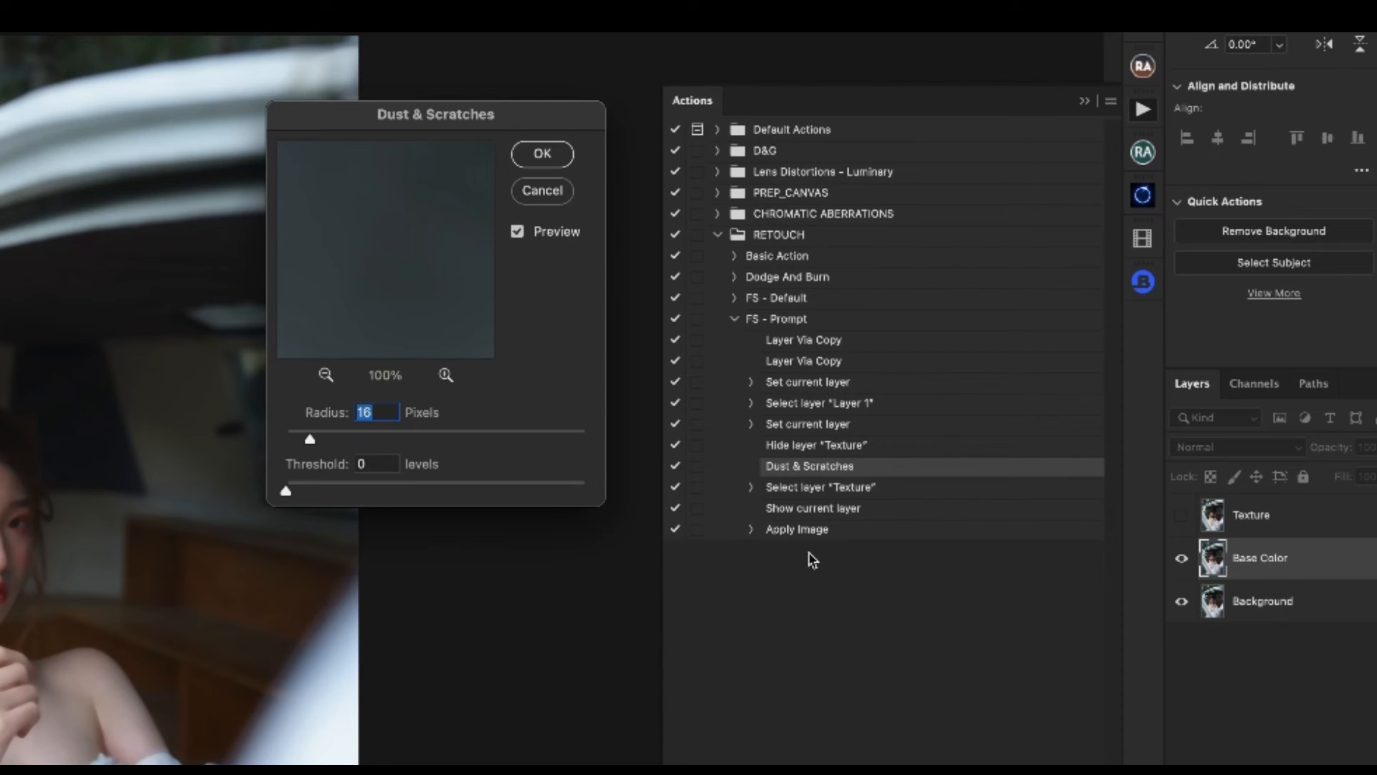
drag(476, 119, 490, 97)
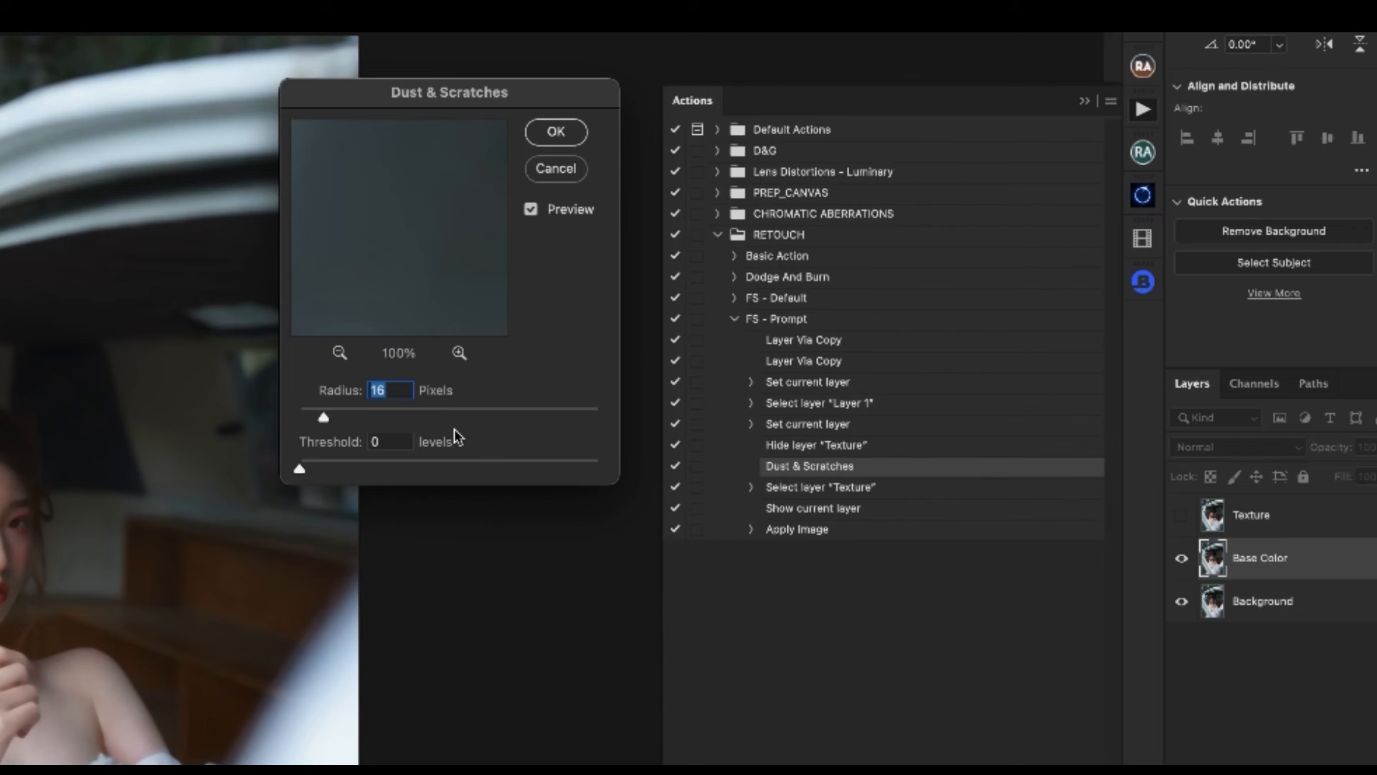
drag(501, 97, 494, 106)
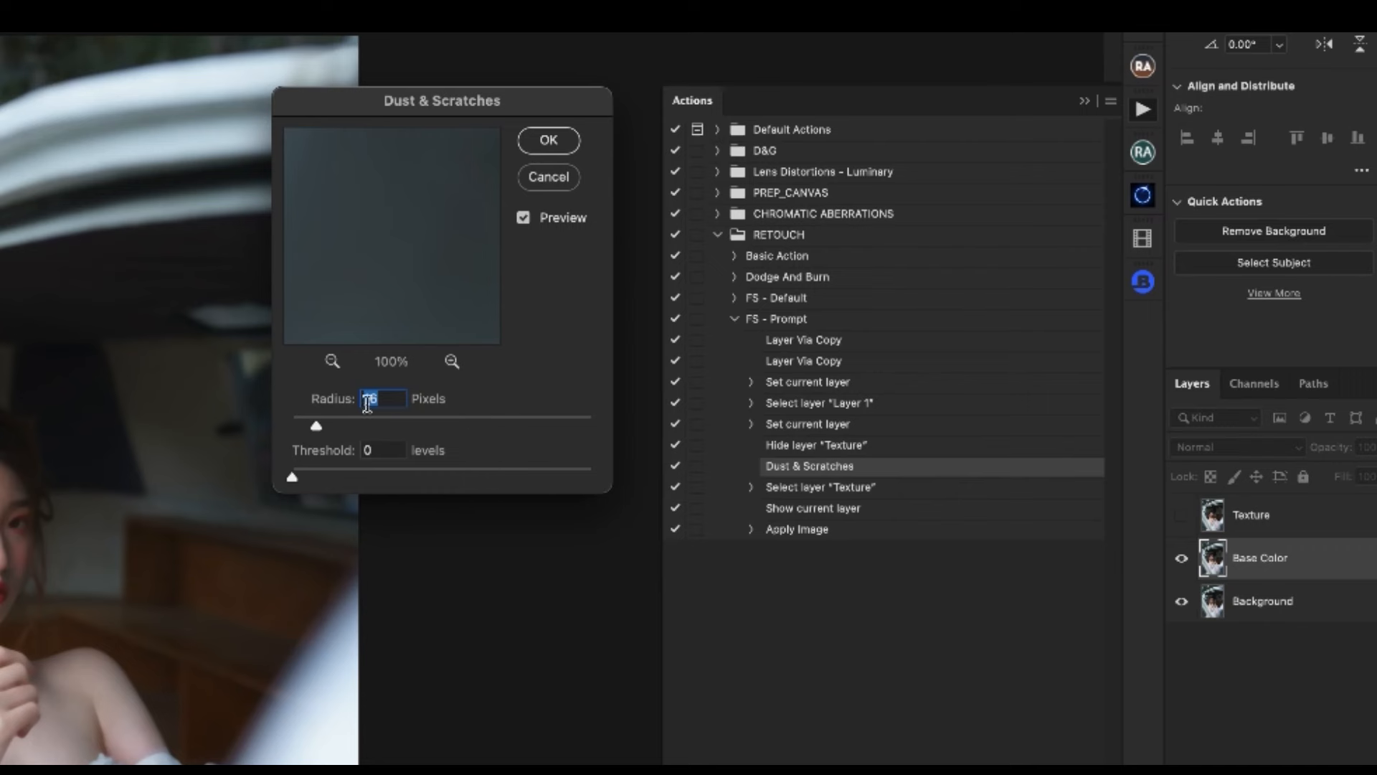
click(550, 139)
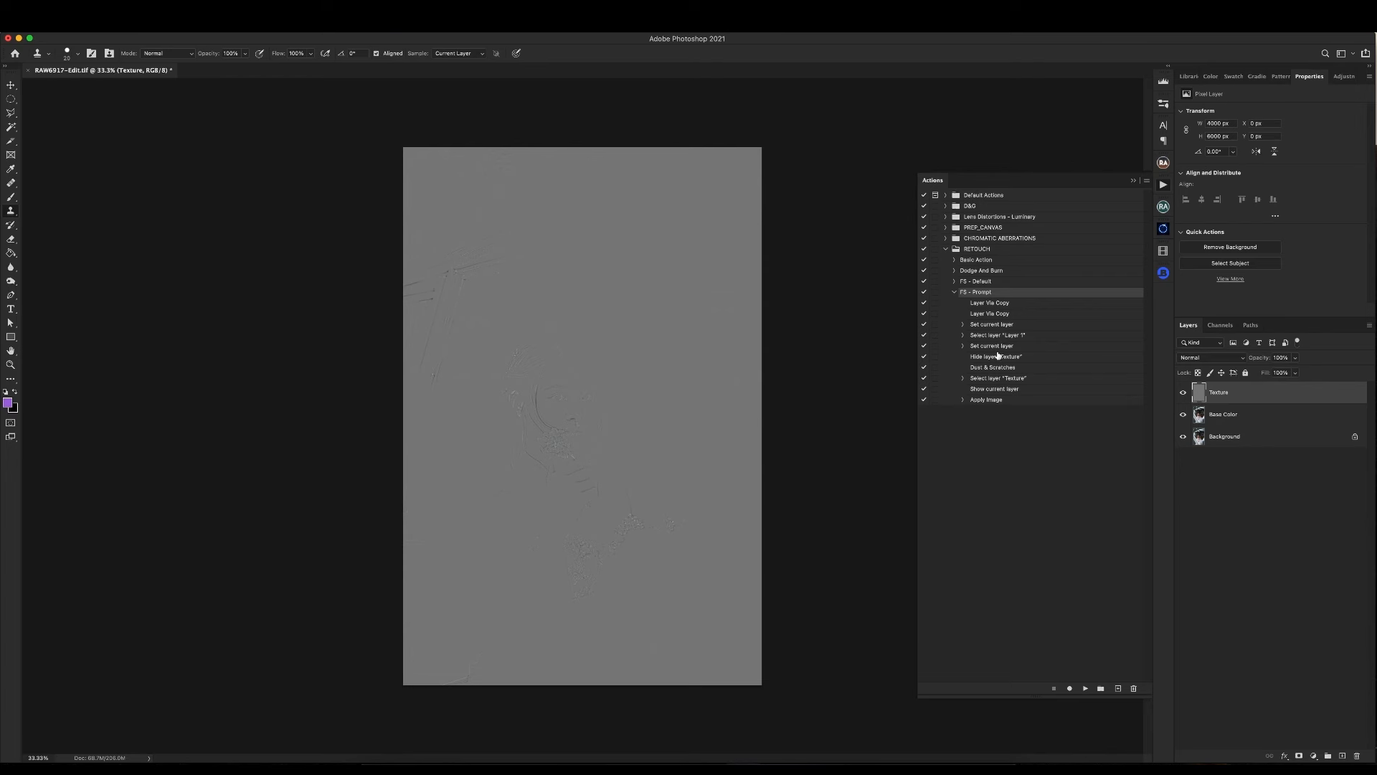
key(super+1)
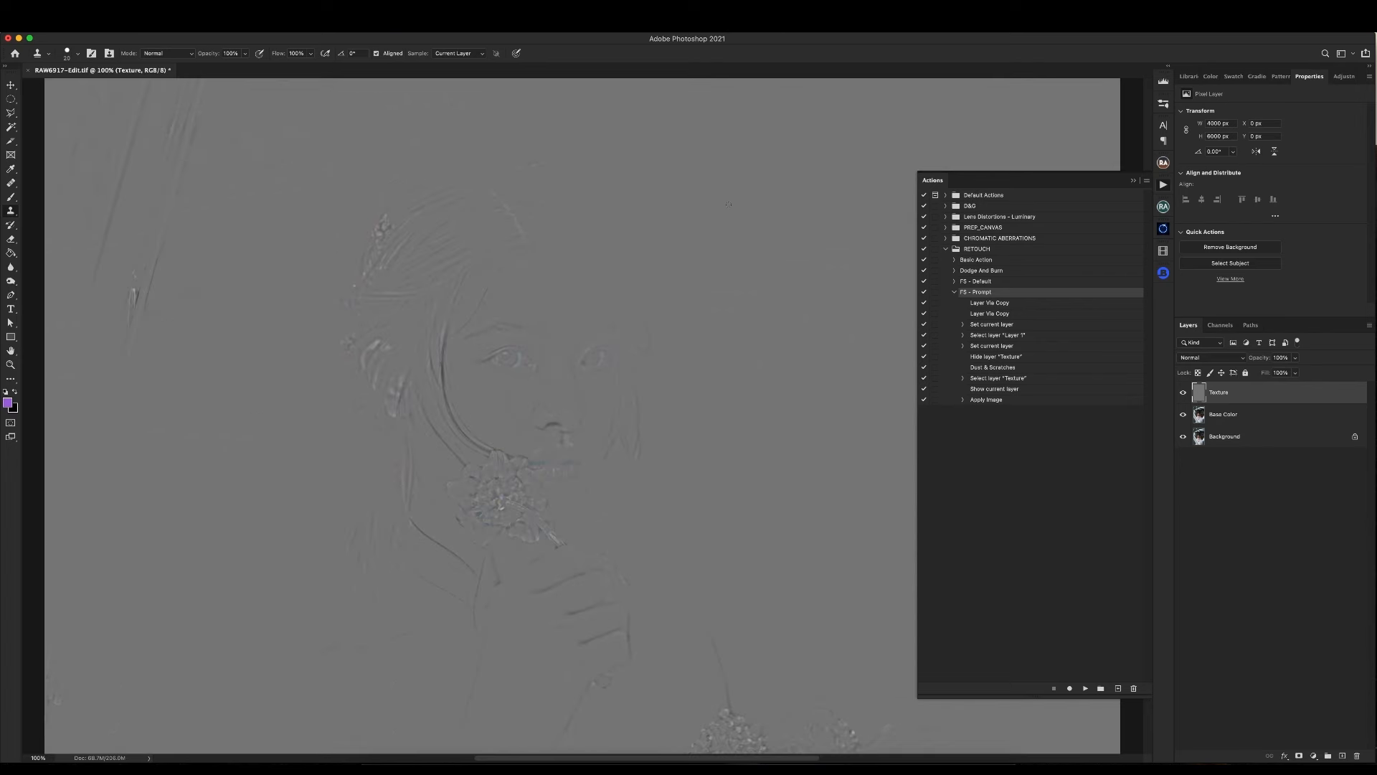
key(super+minus)
key(super+minus)
key(super+minus)
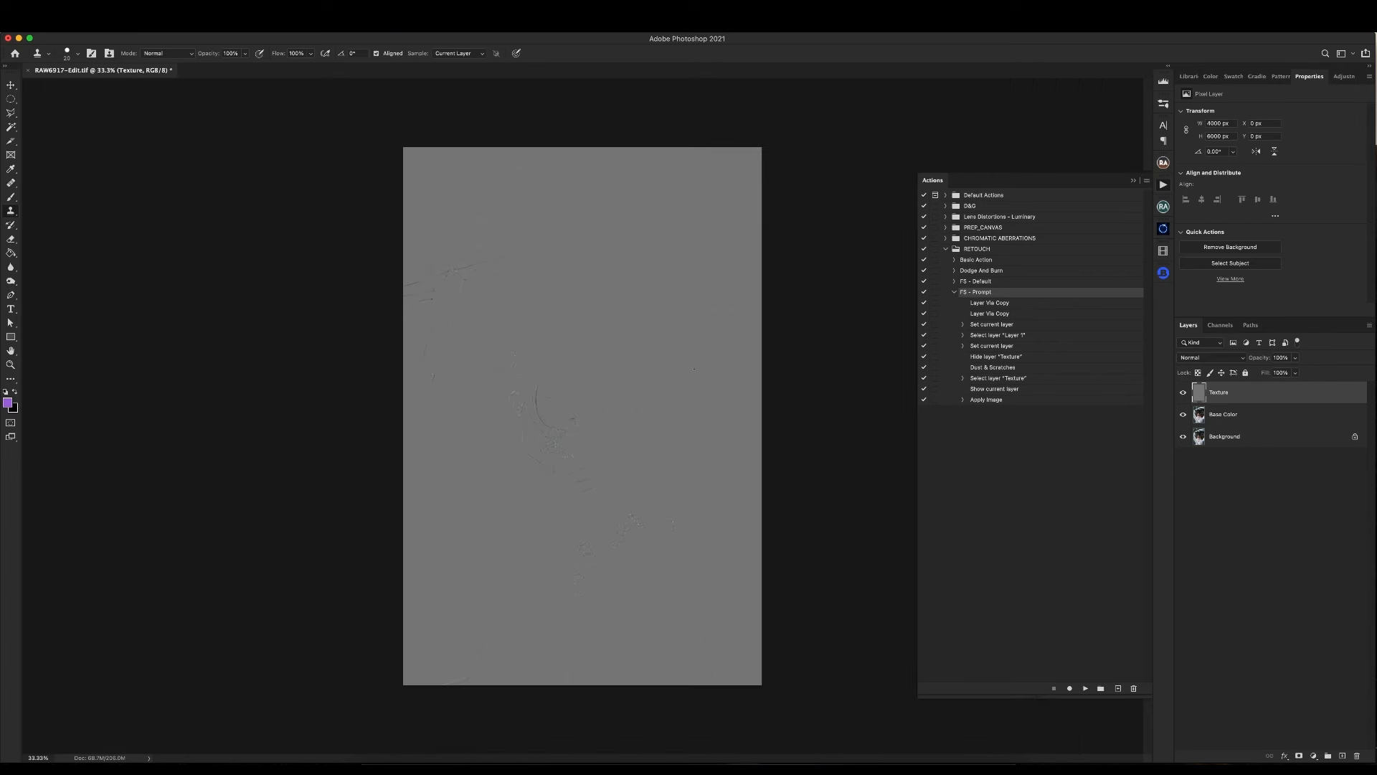
Resume recording after the Apply Image step of FS - Prompt and set the Texture layer's blend mode to Linear Light.
click(991, 402)
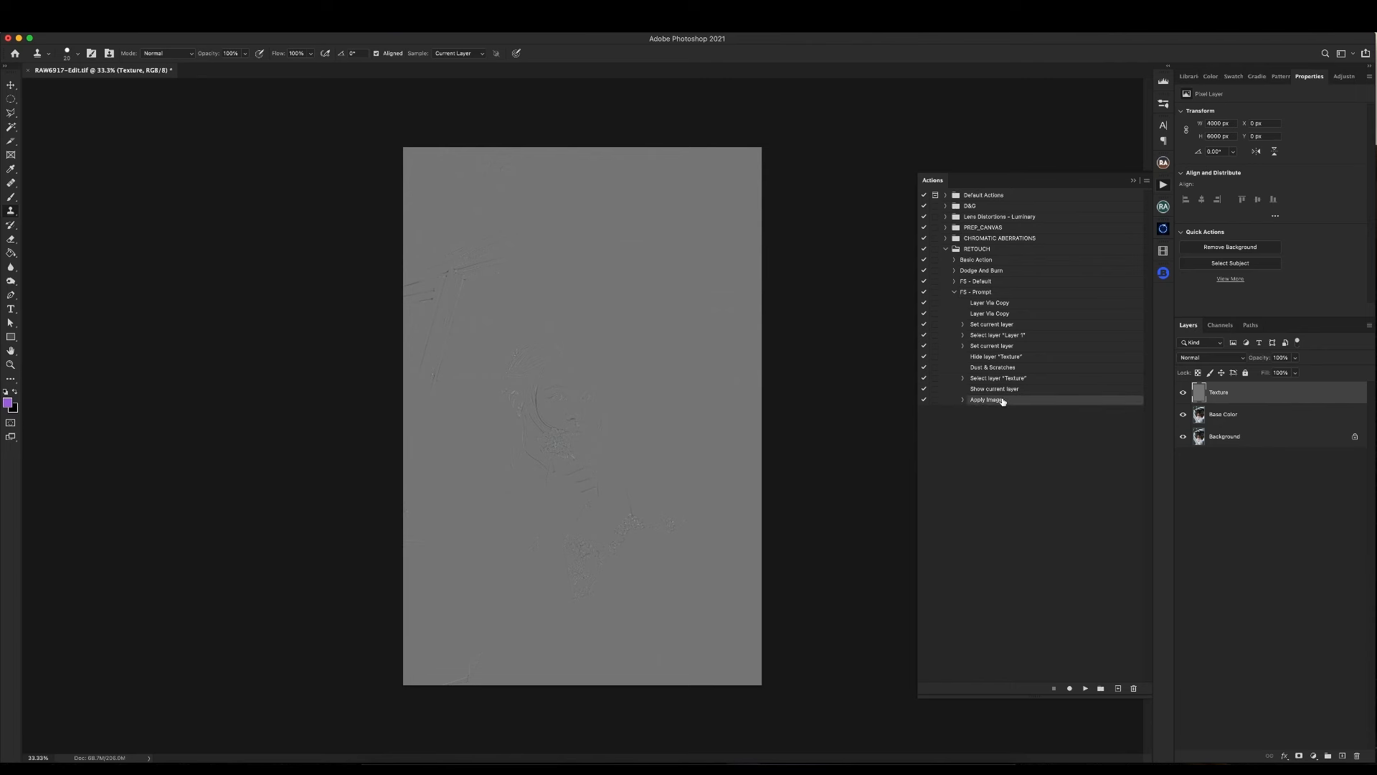
click(1069, 689)
click(1208, 361)
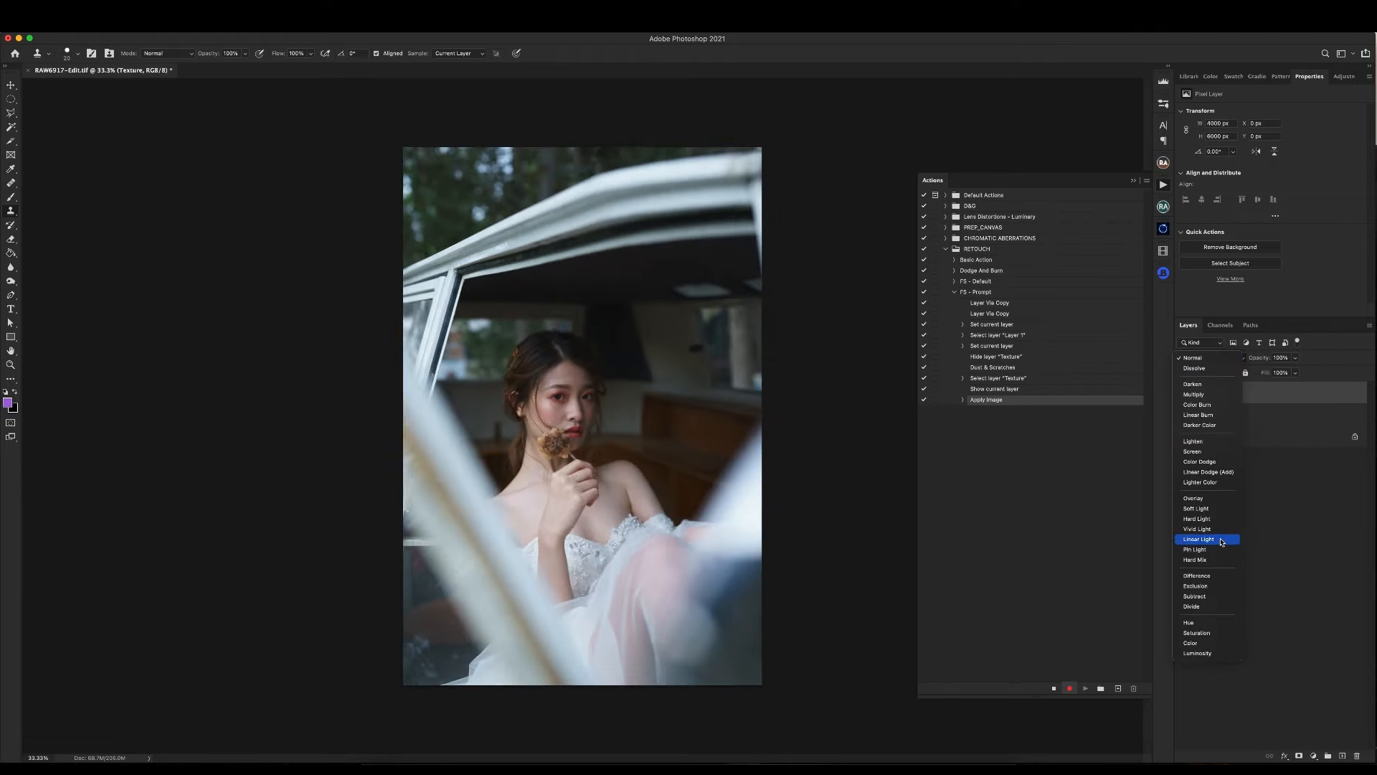
click(1205, 541)
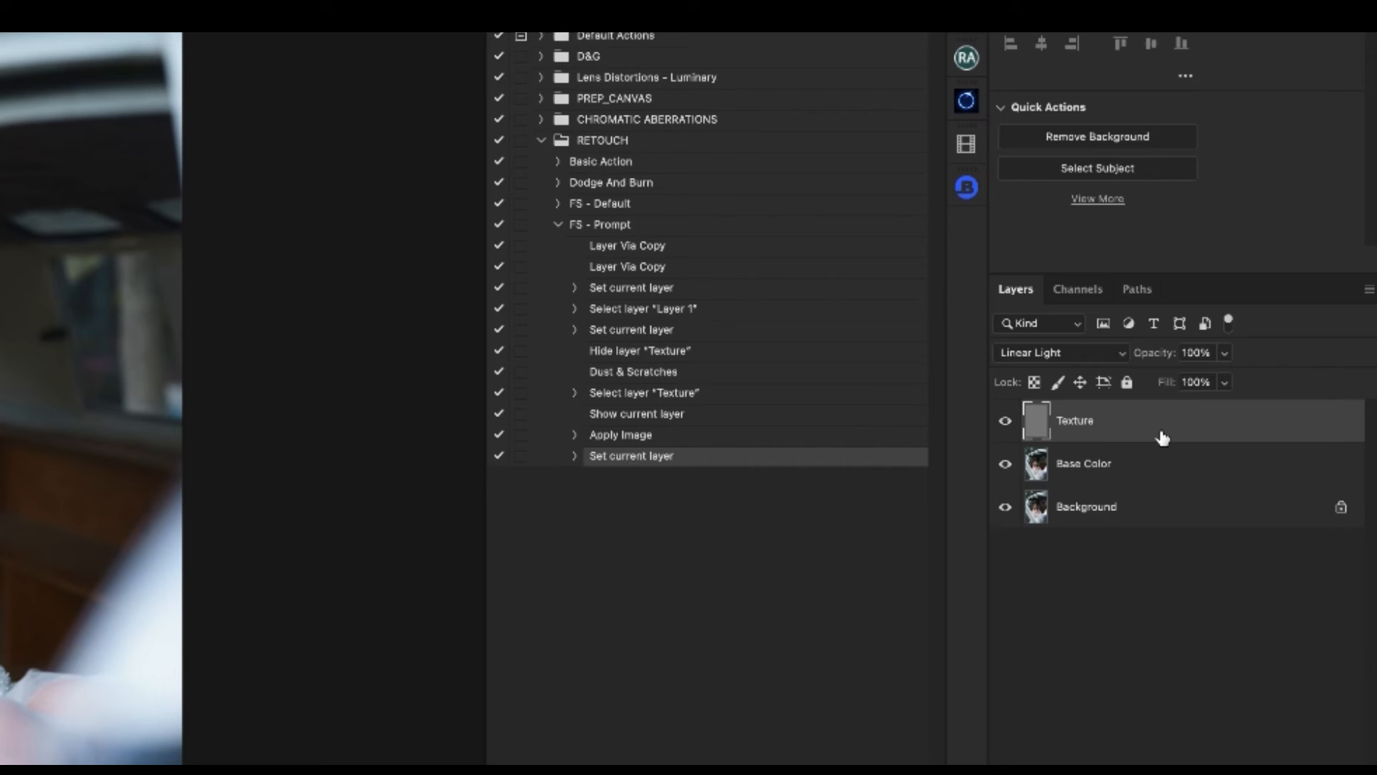
Duplicate the Texture layer, set the copy's blend mode to Normal and clip it to the Texture layer.
key(ctrl+j)
click(1097, 355)
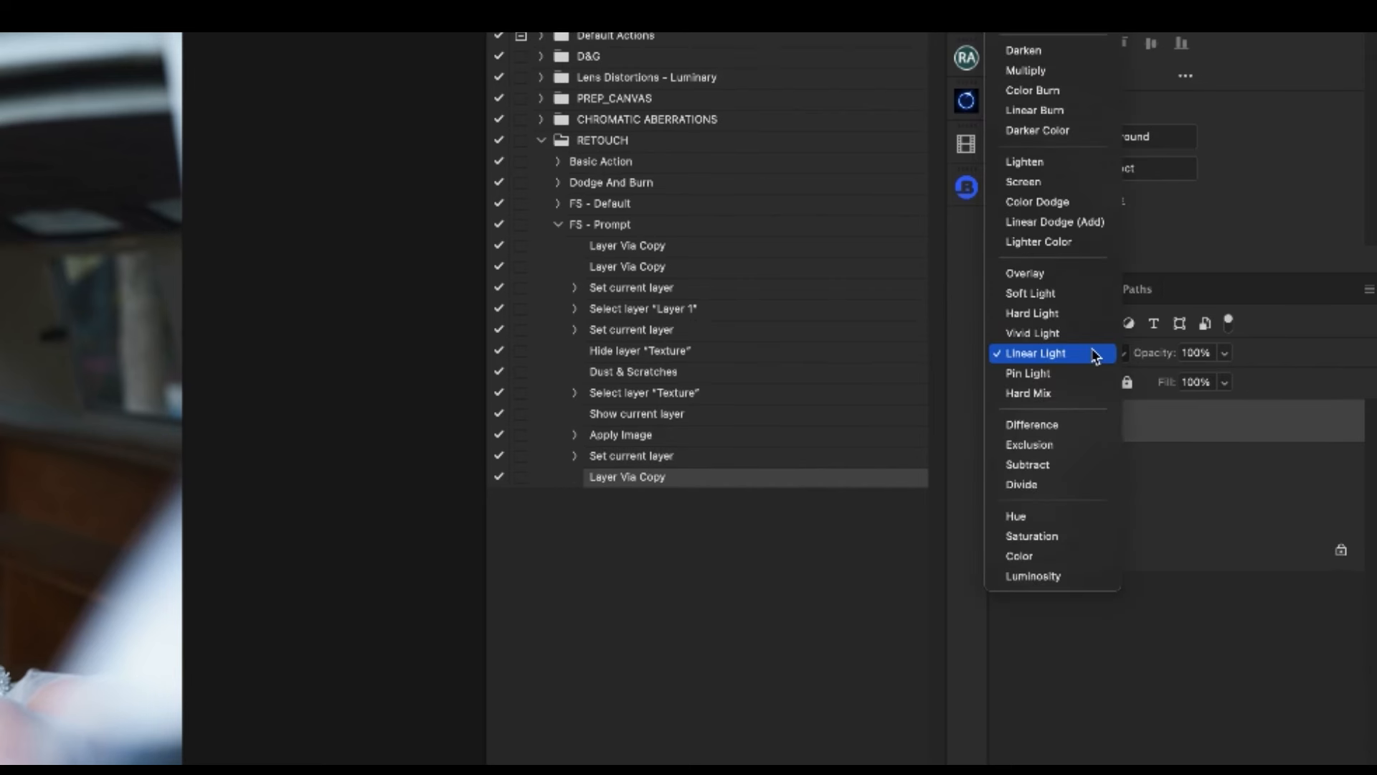
click(1033, 15)
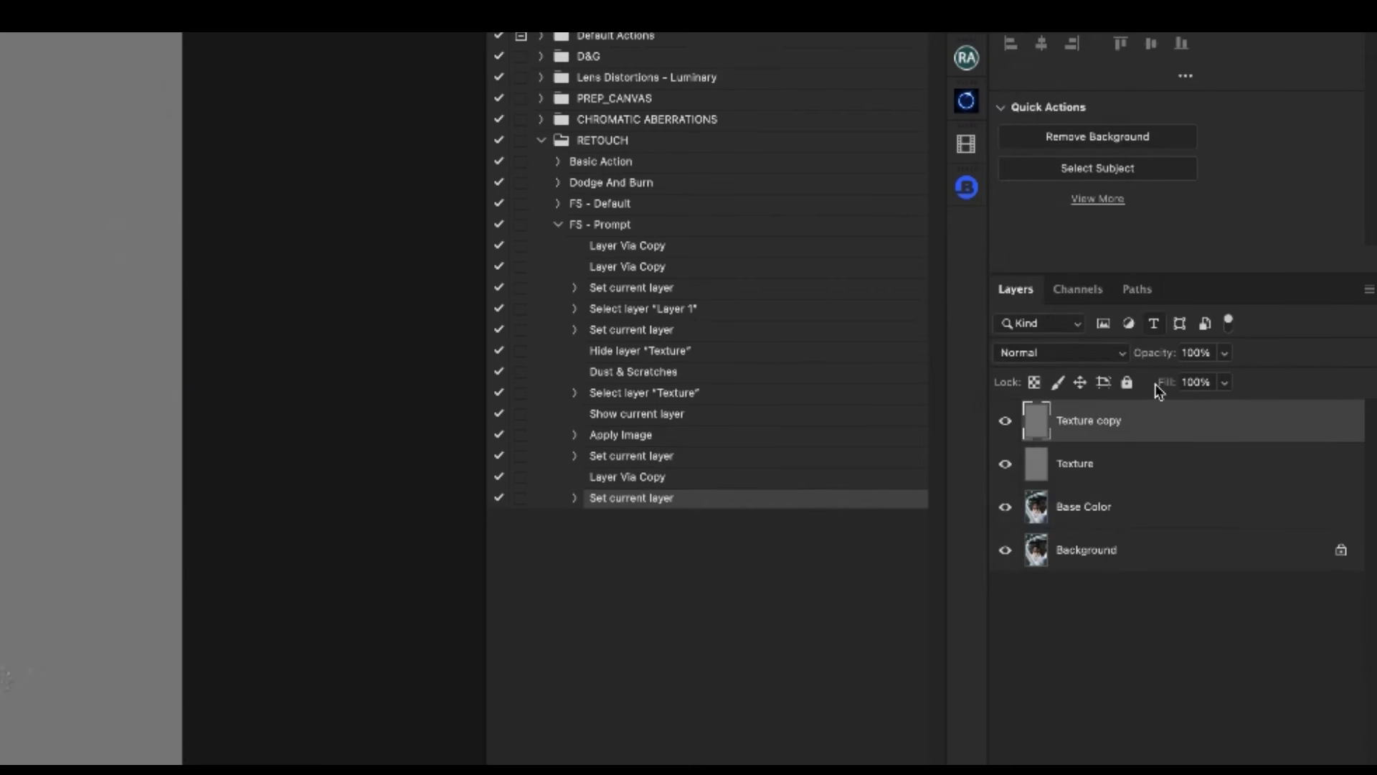
alt+click(1140, 439)
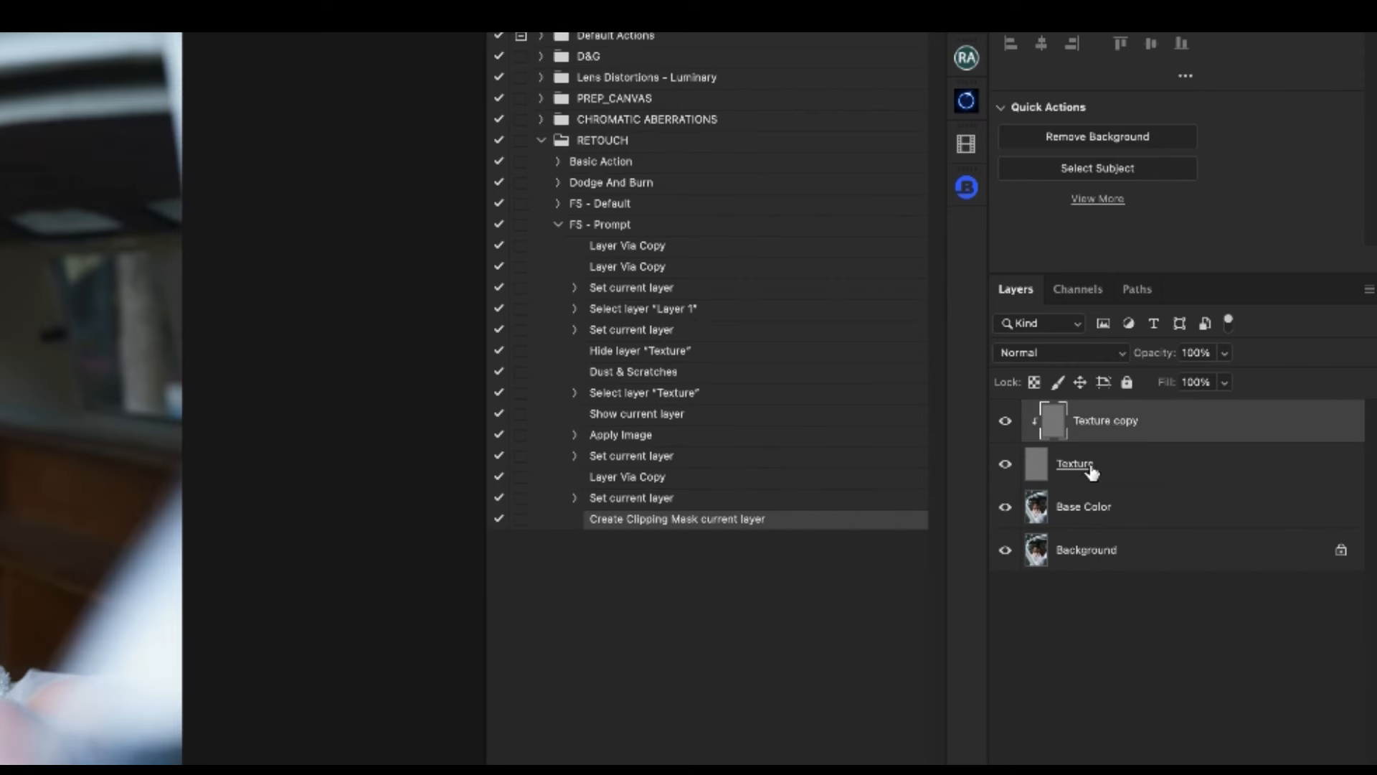
Rename the clipped texture copy as Texture - Work Here.
double_click(1128, 421)
key(Right)
key(BackSpace)
key(BackSpace)
key(BackSpace)
key(BackSpace)
text(- Wo)
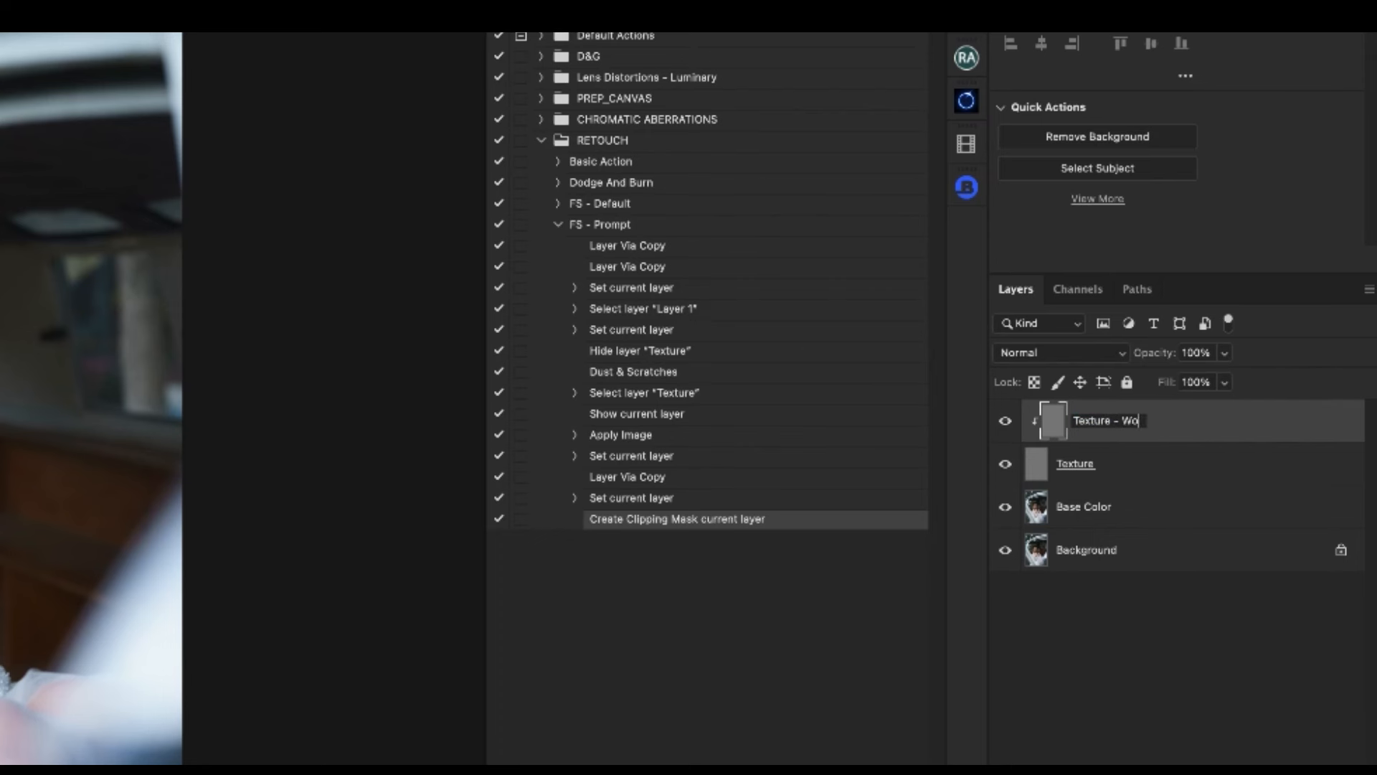
text(rk Here)
key(Return)
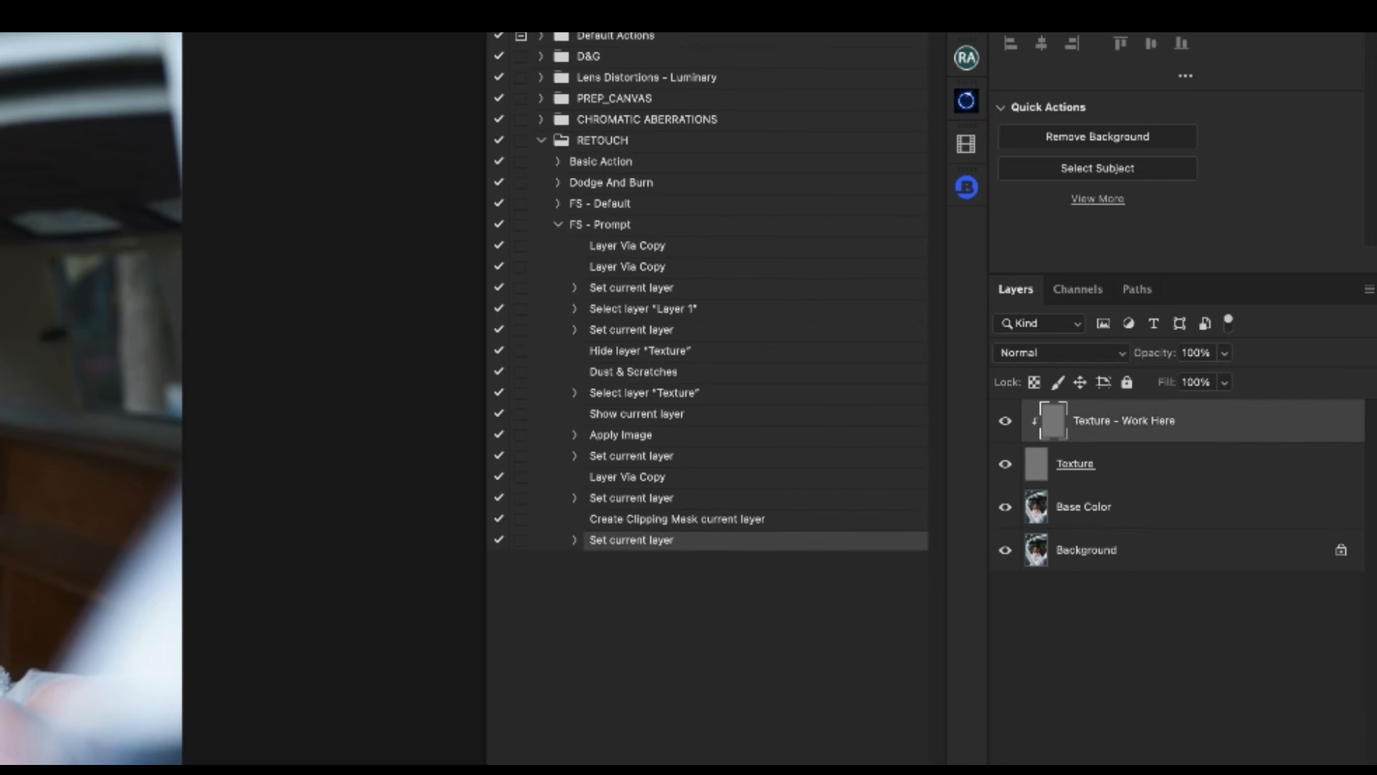
Add an empty layer directly above Base Color and name it Work Here.
click(1141, 511)
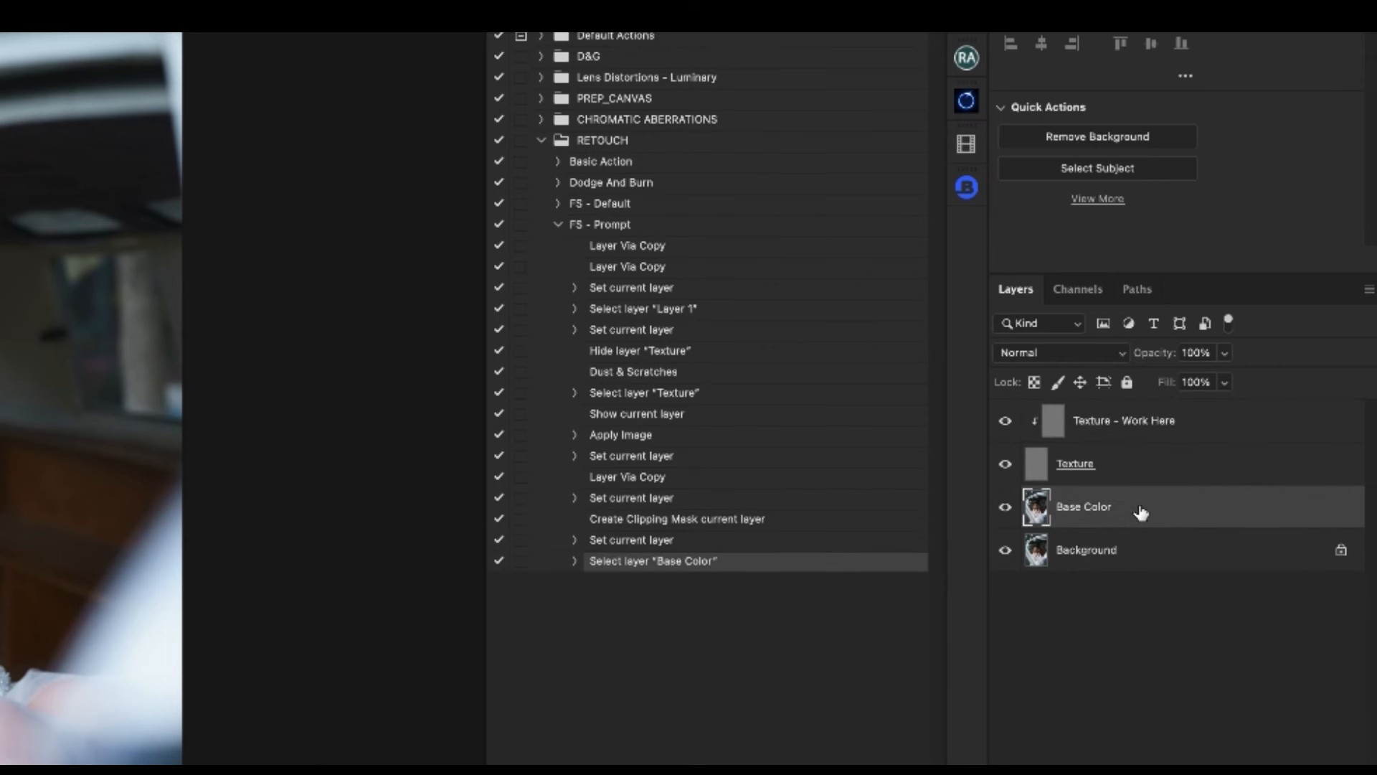
key(ctrl+shift+alt+n)
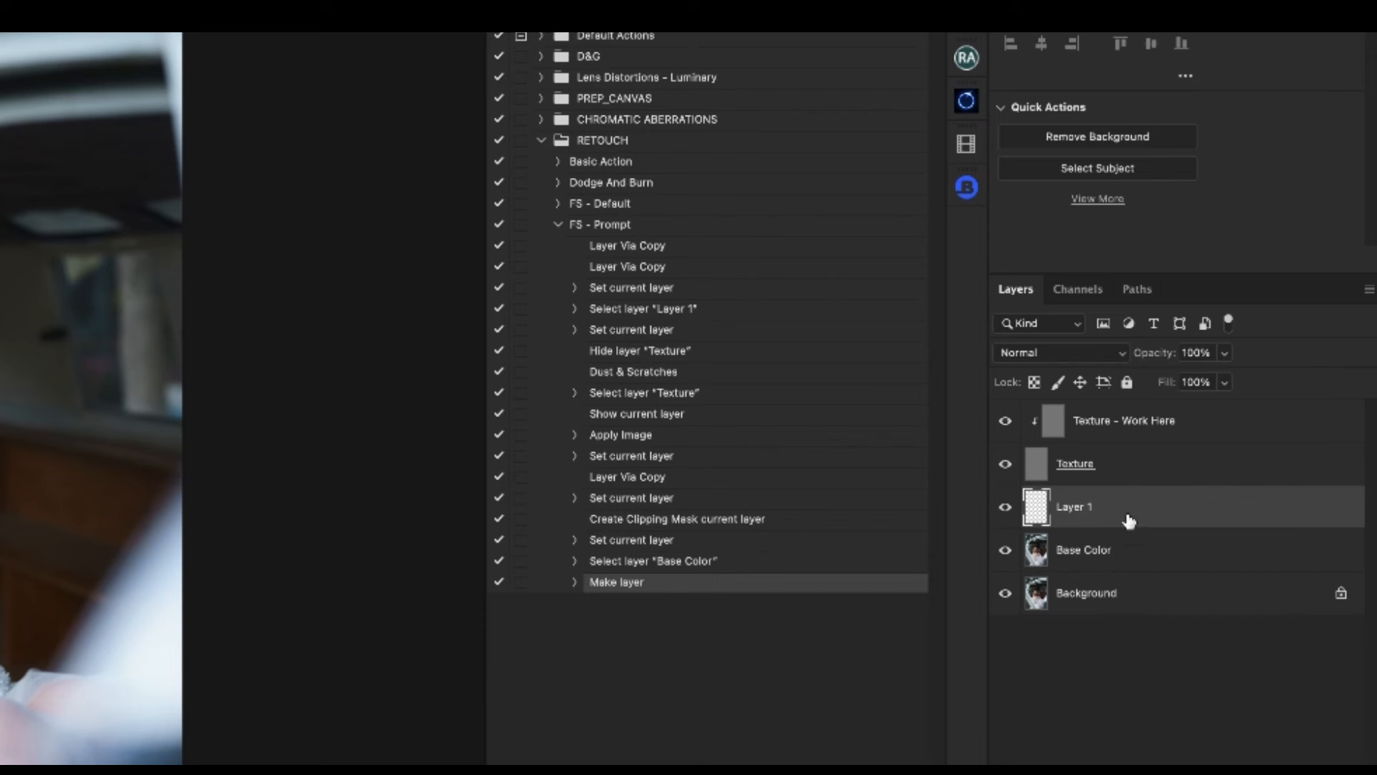
double_click(1077, 508)
text(Work Here)
key(Return)
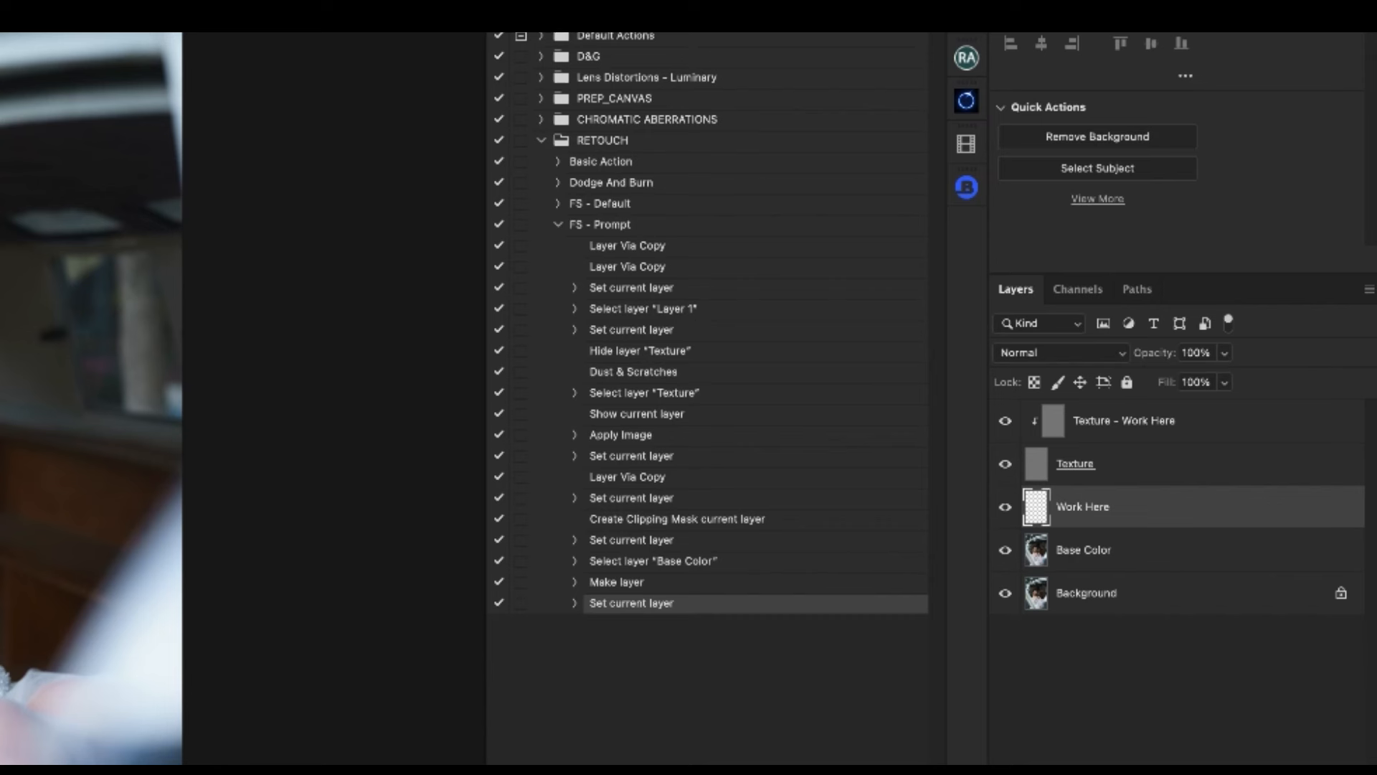
Group the layers from Texture - Work Here down to Base Color and name the group FS - Prompt.
click(1192, 432)
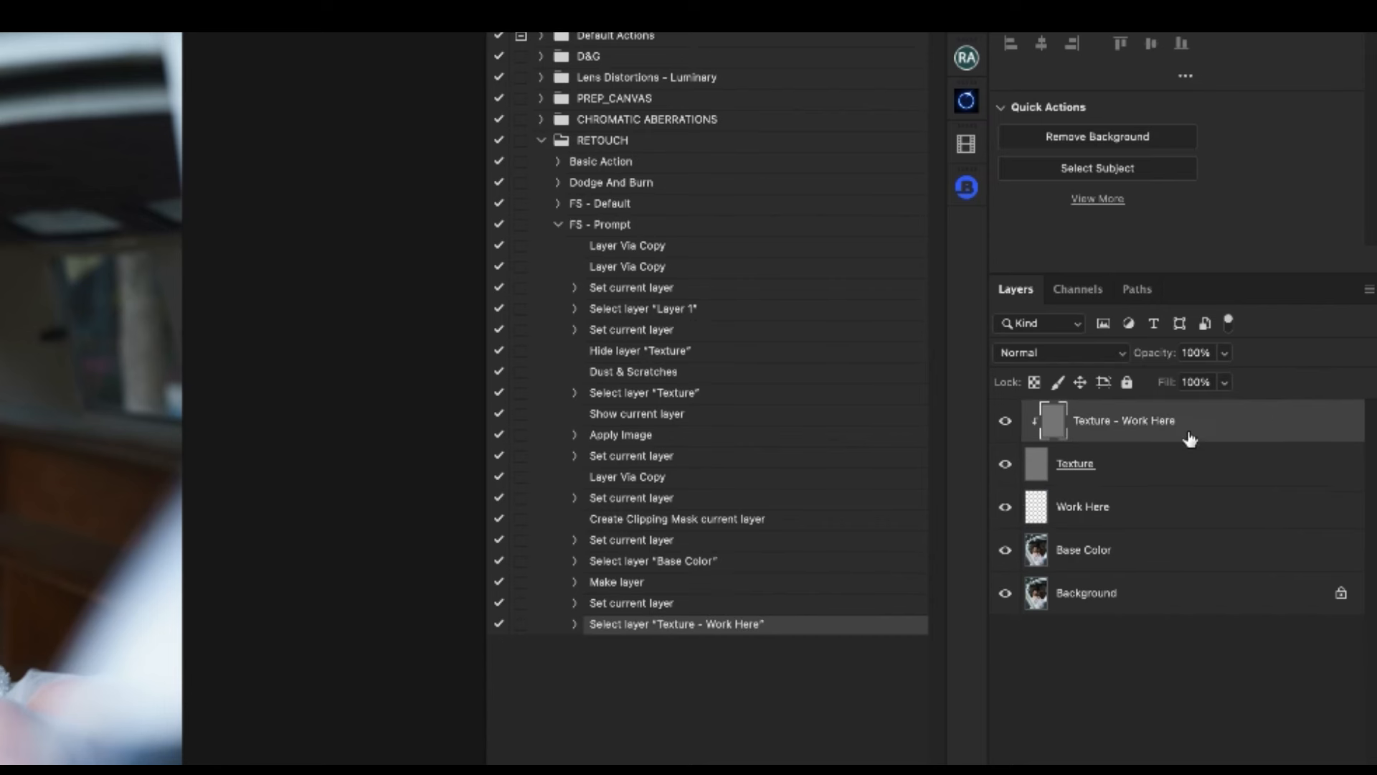
shift+click(1152, 564)
key(ctrl+g)
double_click(1090, 412)
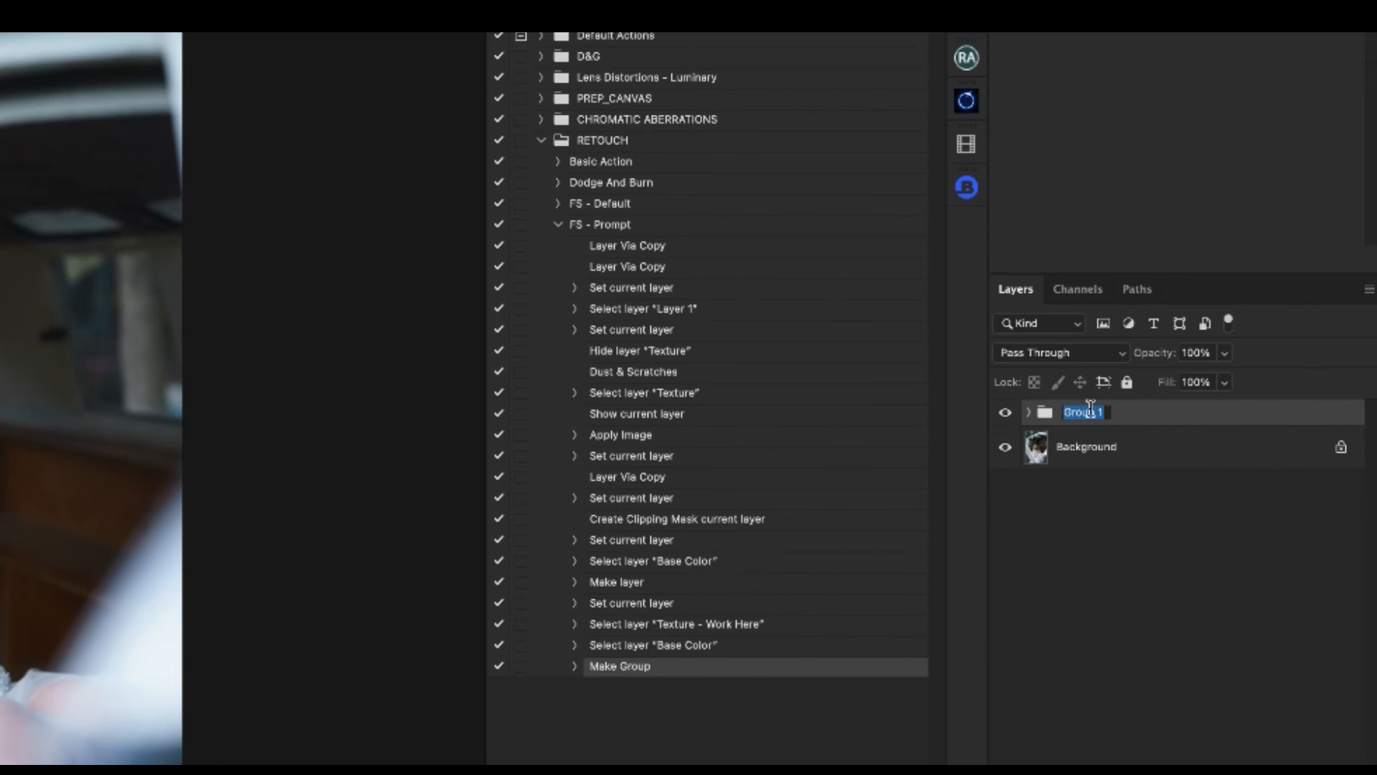
shift+click(1105, 415)
text(FS - Prompt)
key(Return)
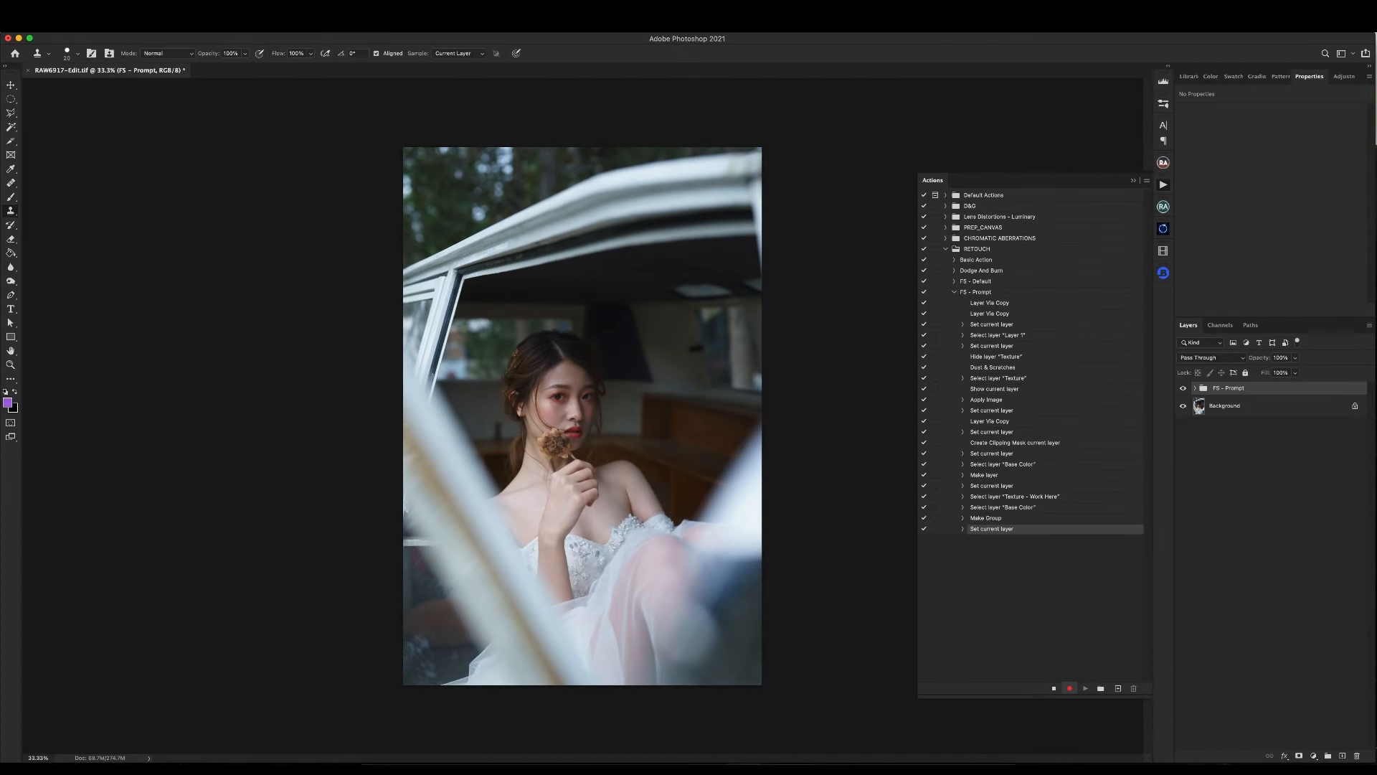
Stop recording the FS - Prompt action and delete the FS - Prompt layer group, leaving the Background layer.
click(1053, 687)
click(986, 294)
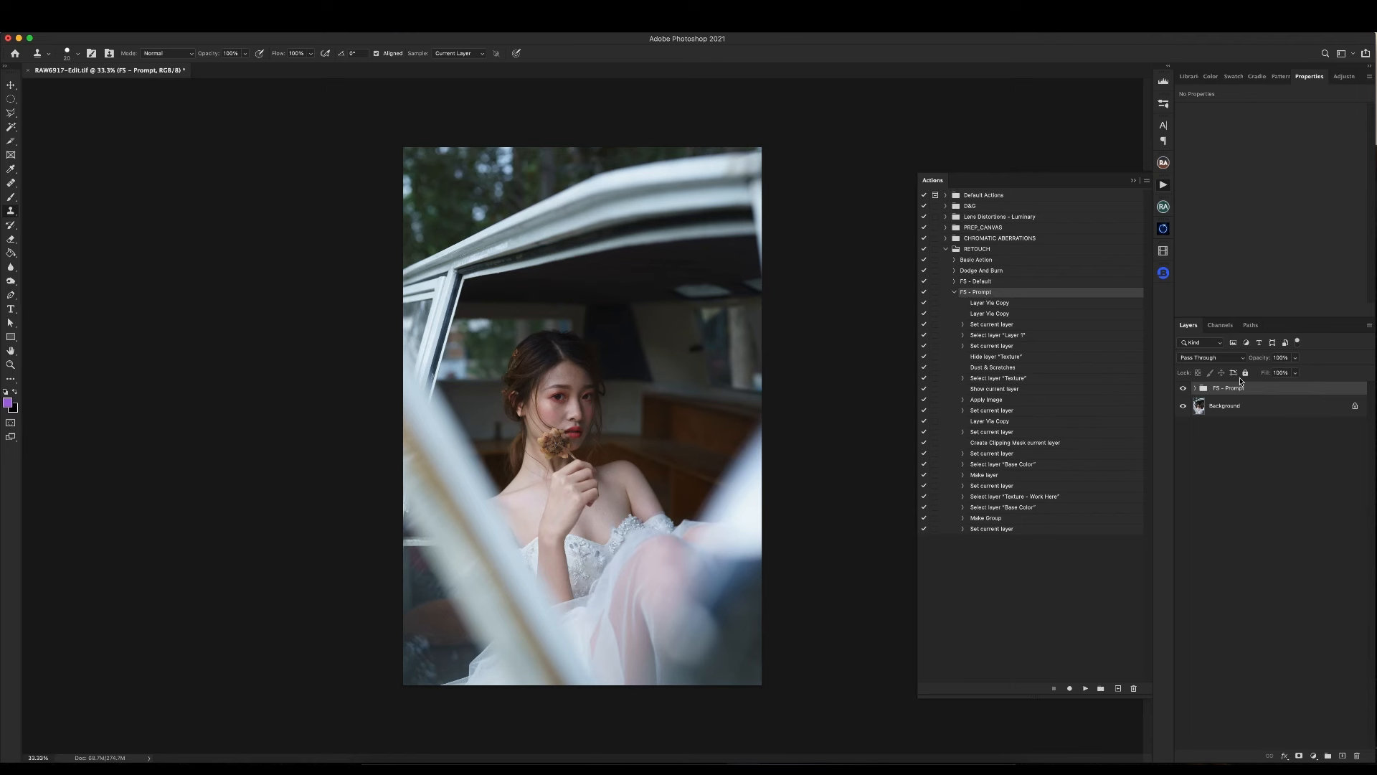
key(Delete)
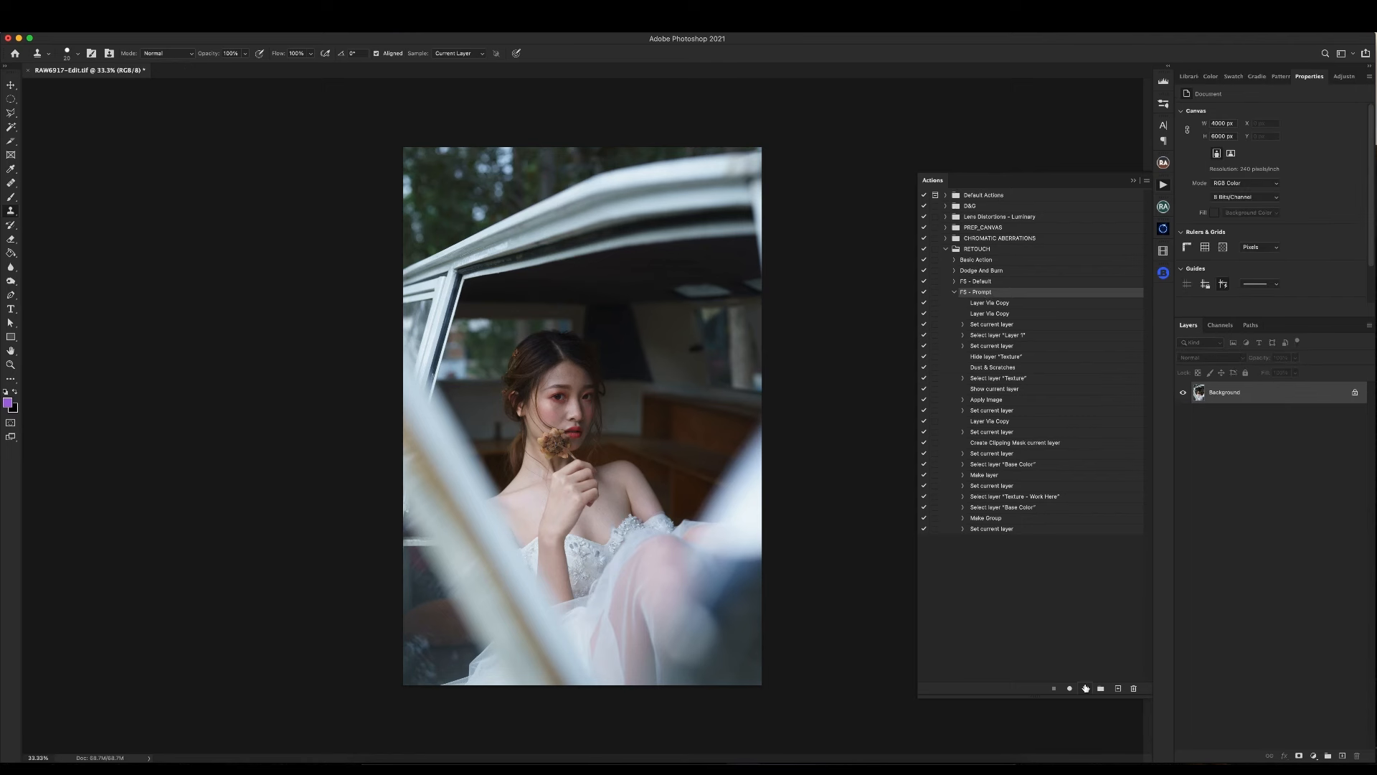
Test the complete FS - Prompt action with Dust & Scratches radius 16 and threshold 0, and check the layers in the resulting group.
click(1086, 687)
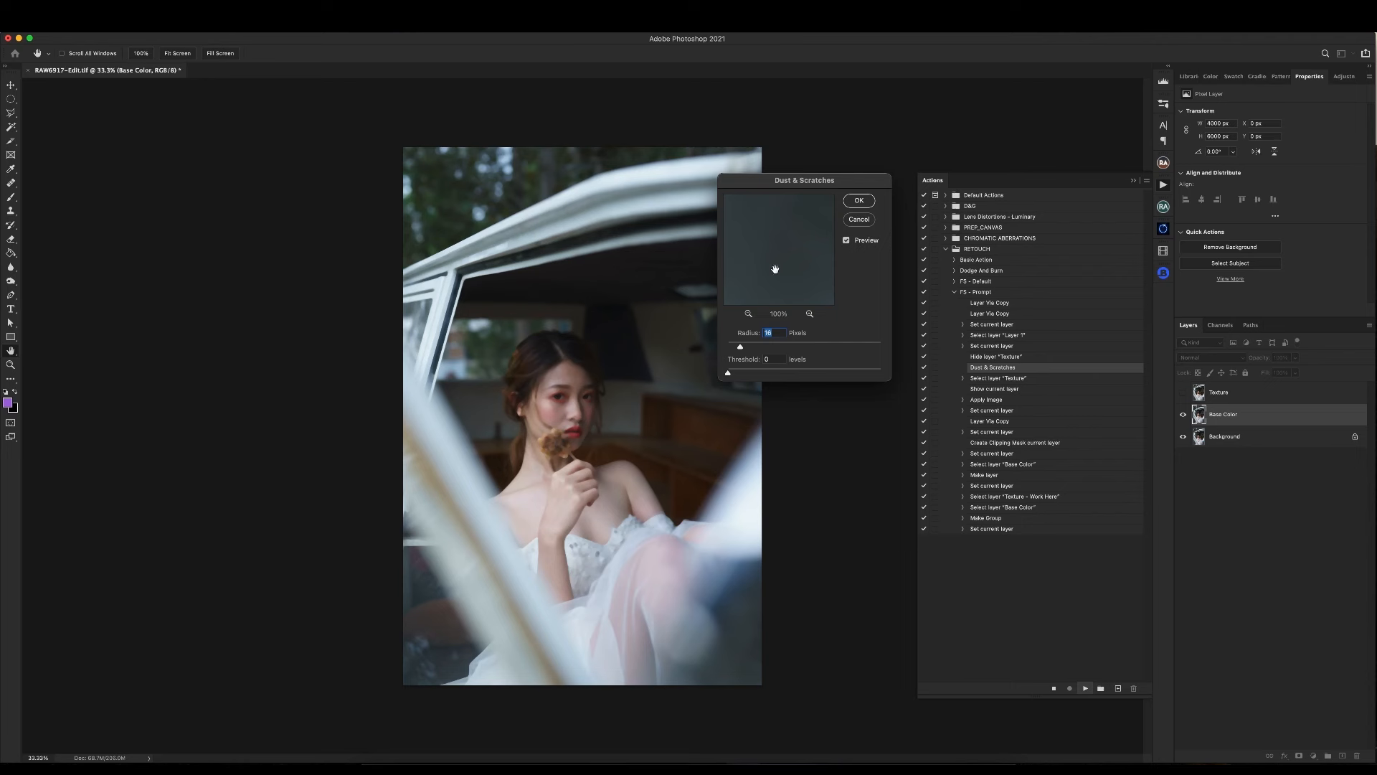
click(860, 205)
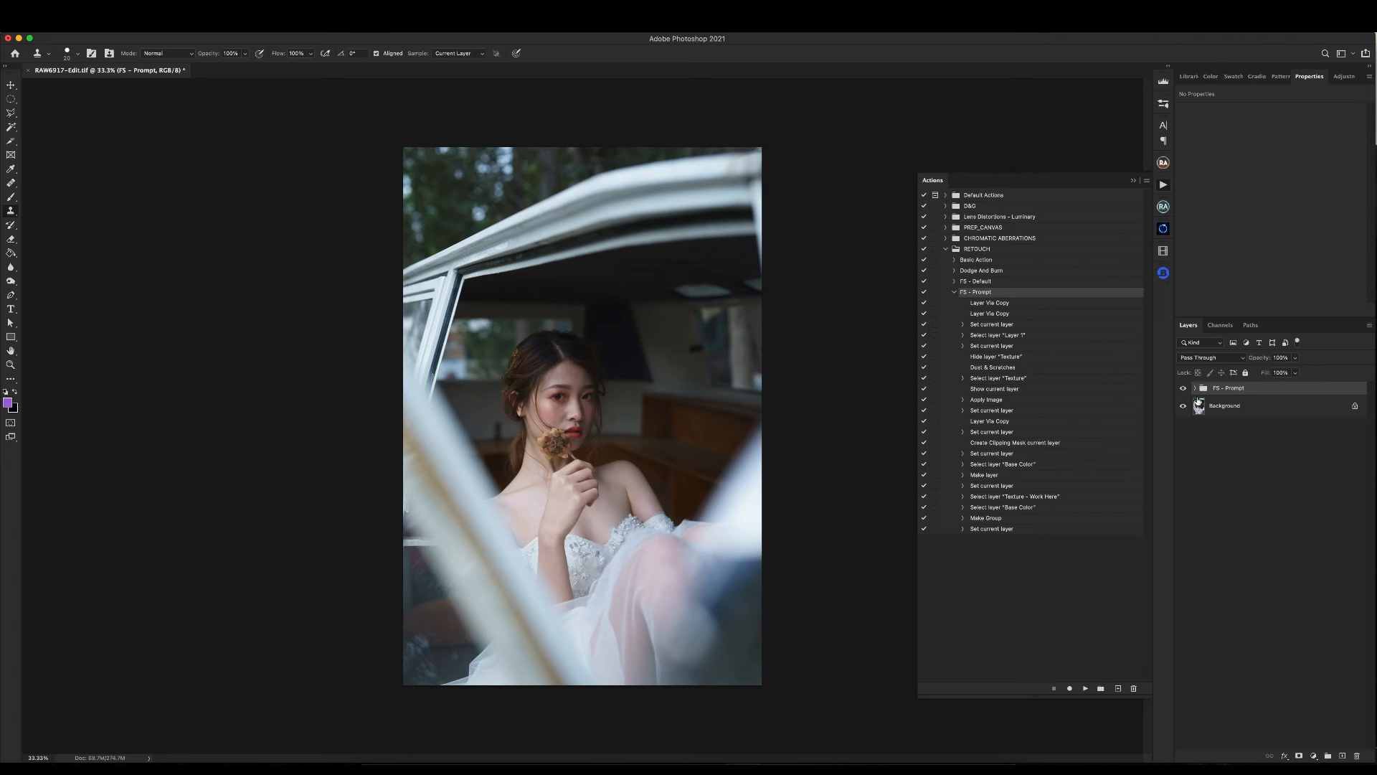
click(1195, 388)
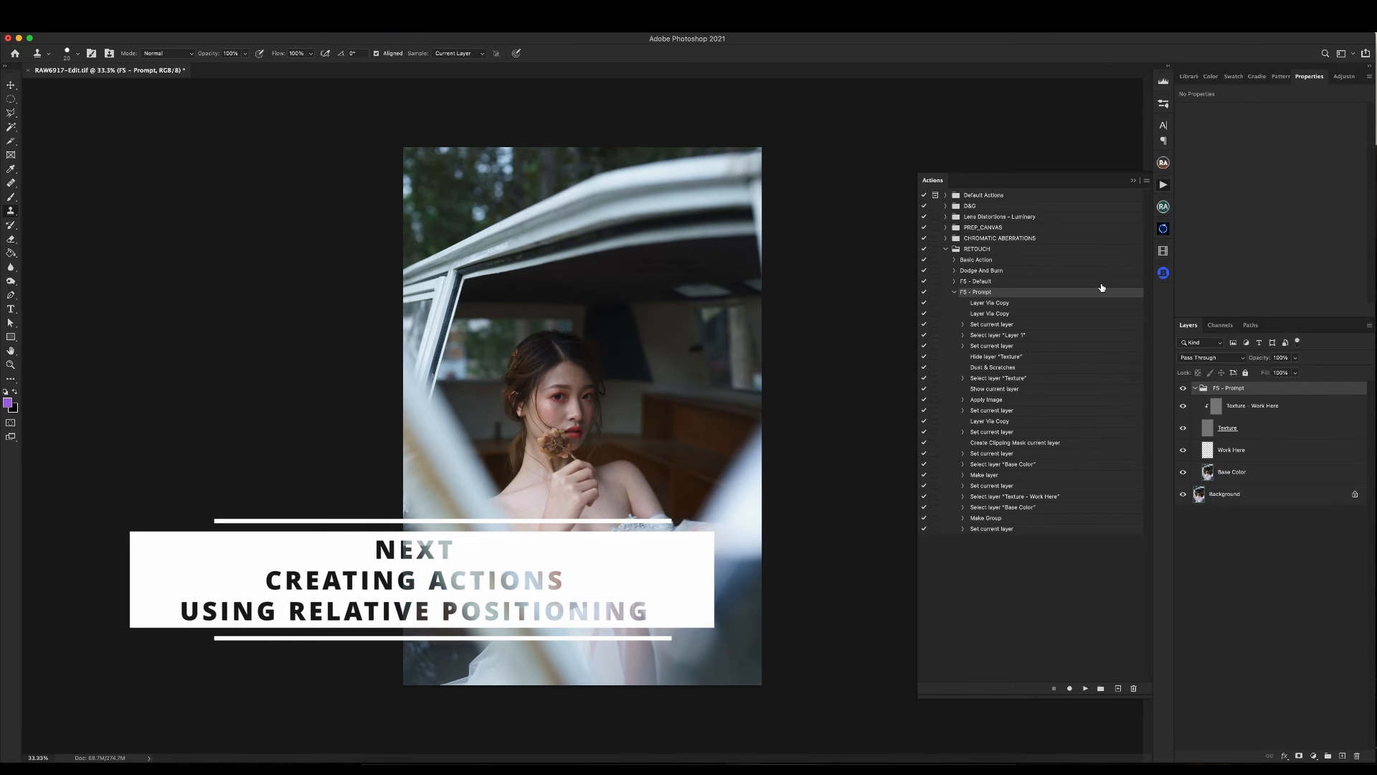
click(1196, 388)
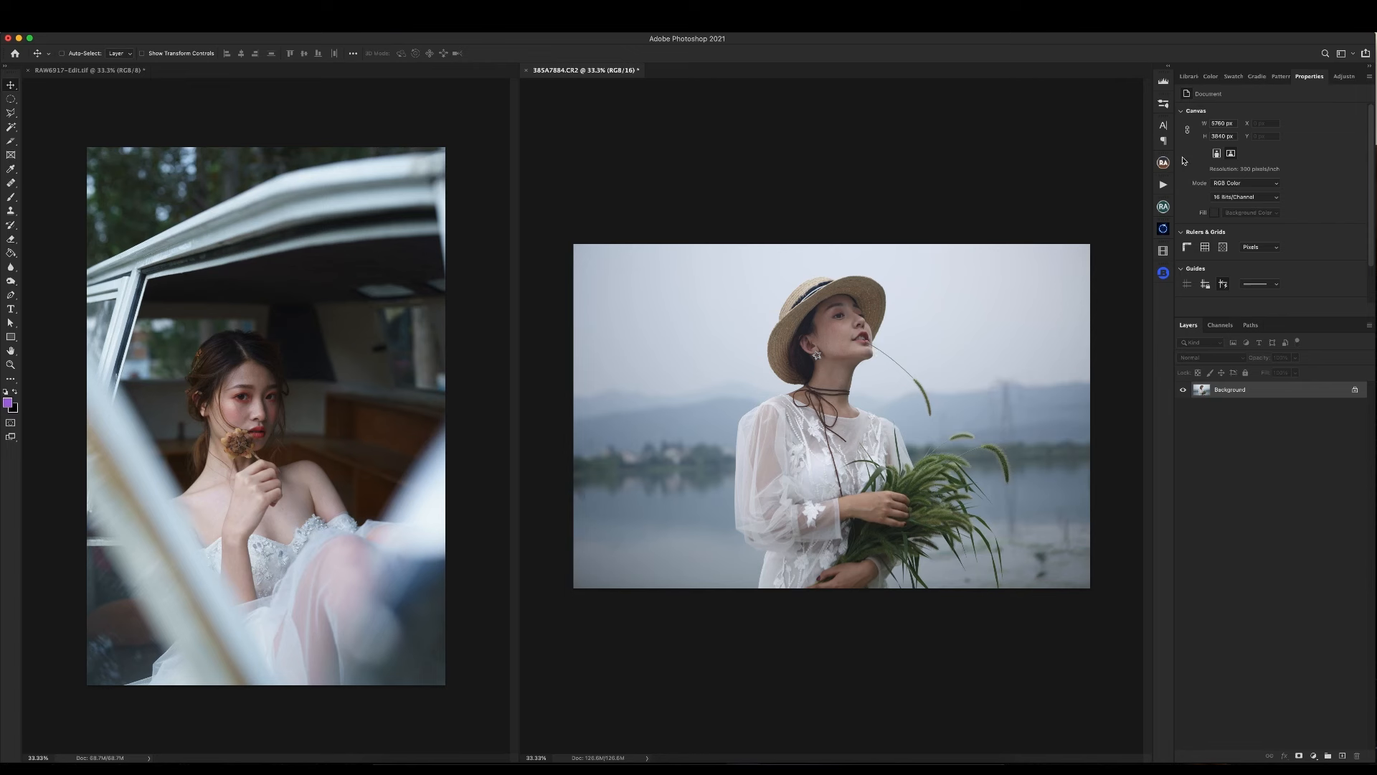
Run the Vignette action on the landscape image 385A7884.CR2.
click(1163, 187)
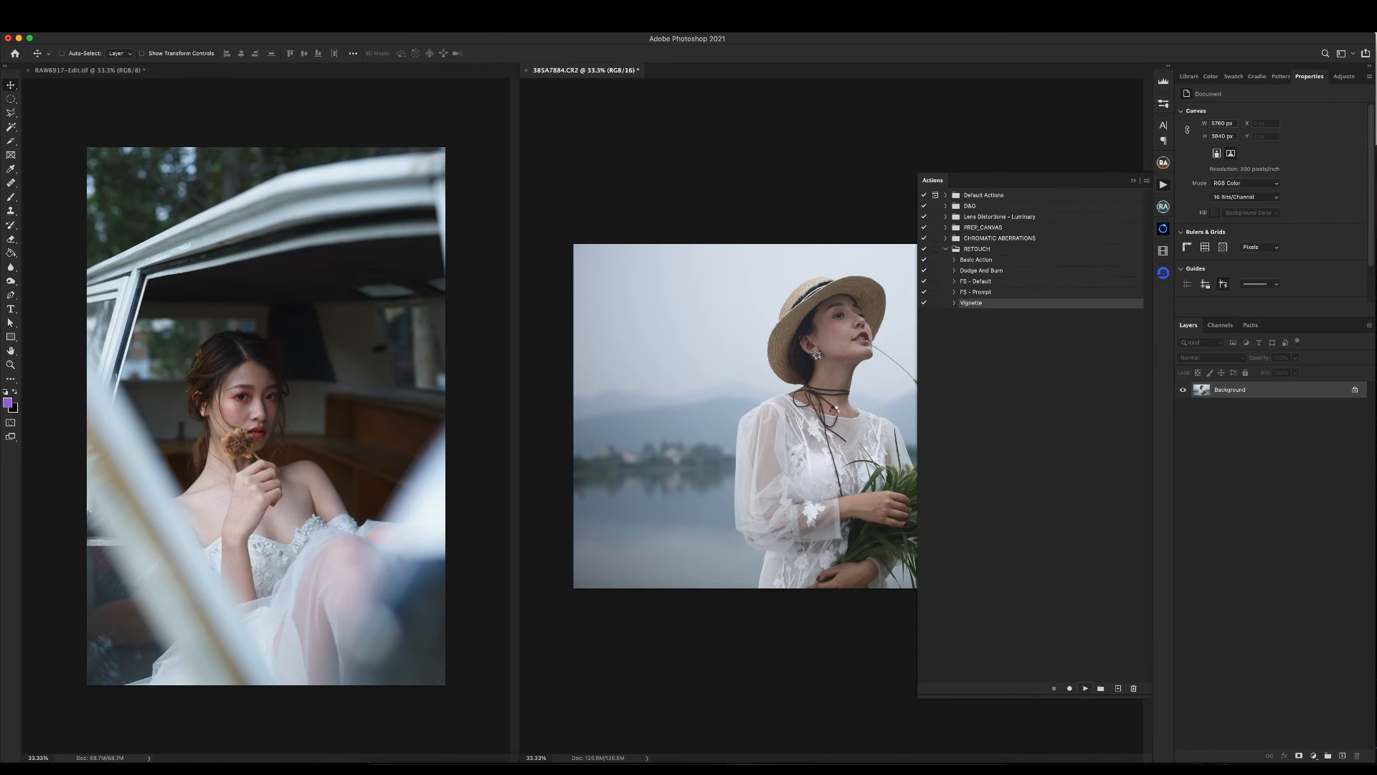
click(1085, 688)
click(1133, 181)
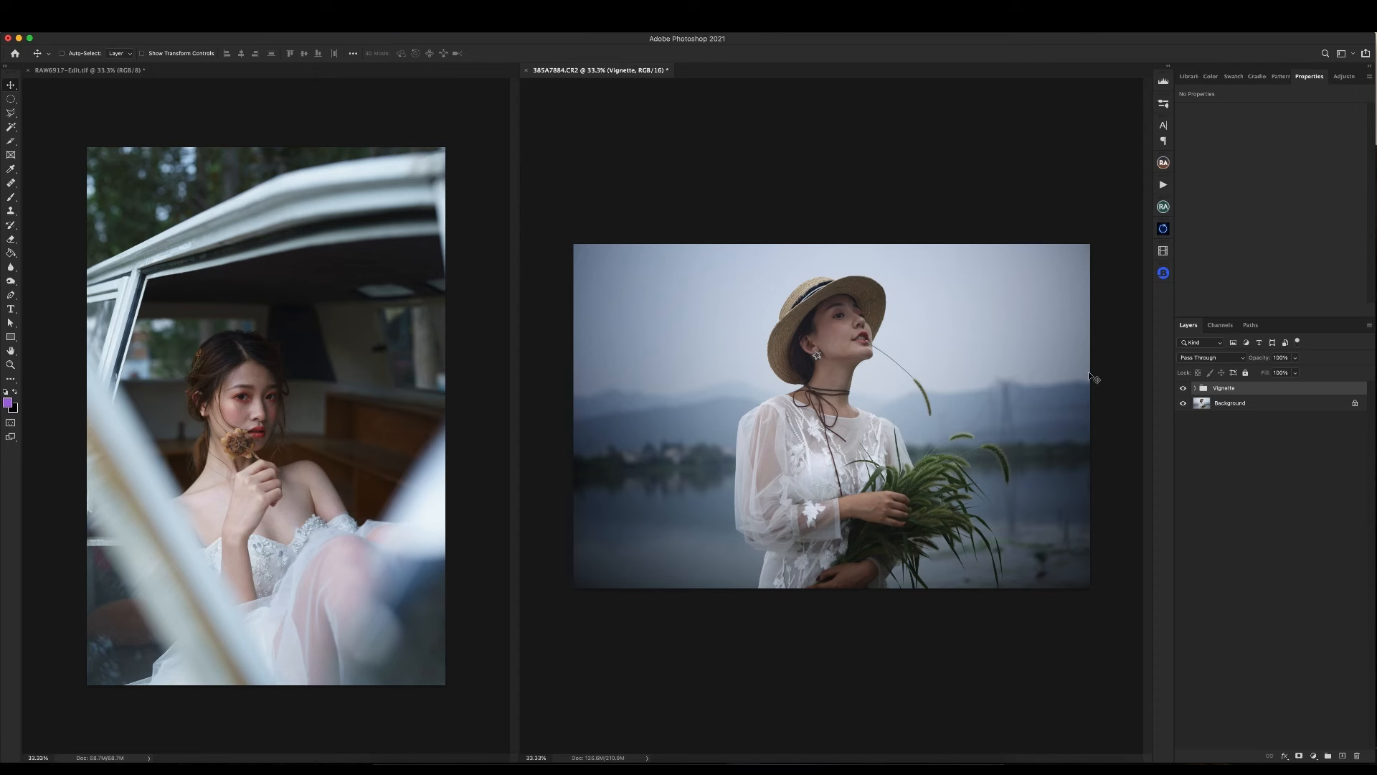
Examine the curve adjustments and layer masks inside the landscape image's Vignette group, viewing each mask on its own.
click(1195, 388)
click(1235, 419)
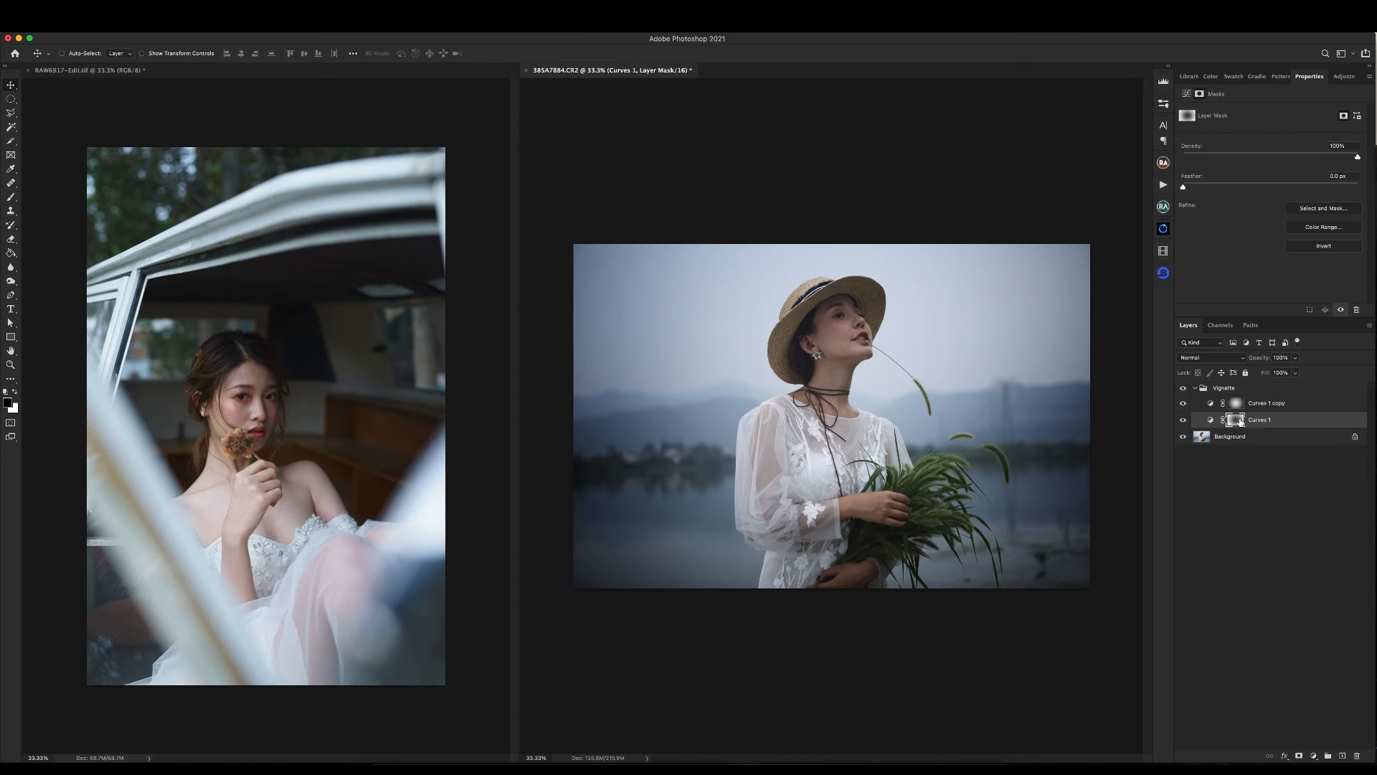
alt+click(1240, 421)
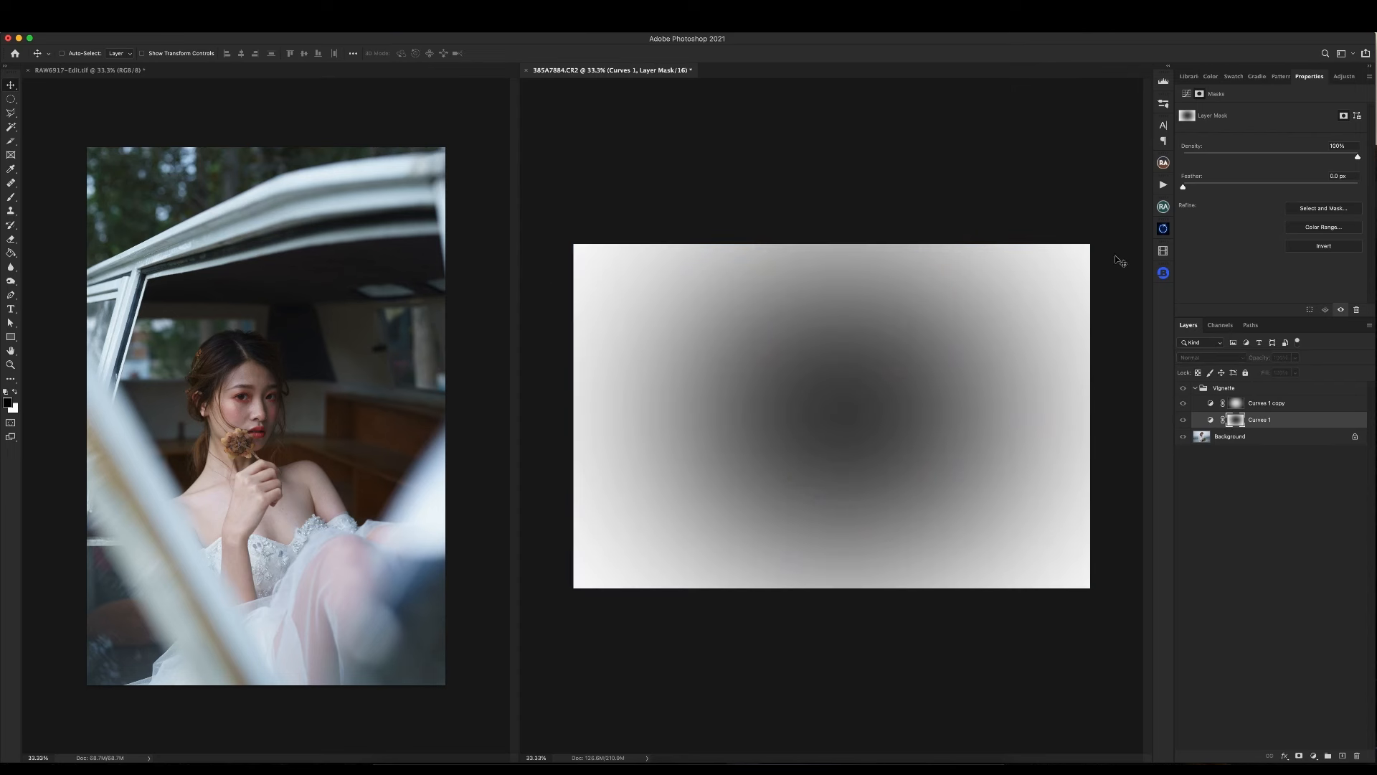
click(1211, 420)
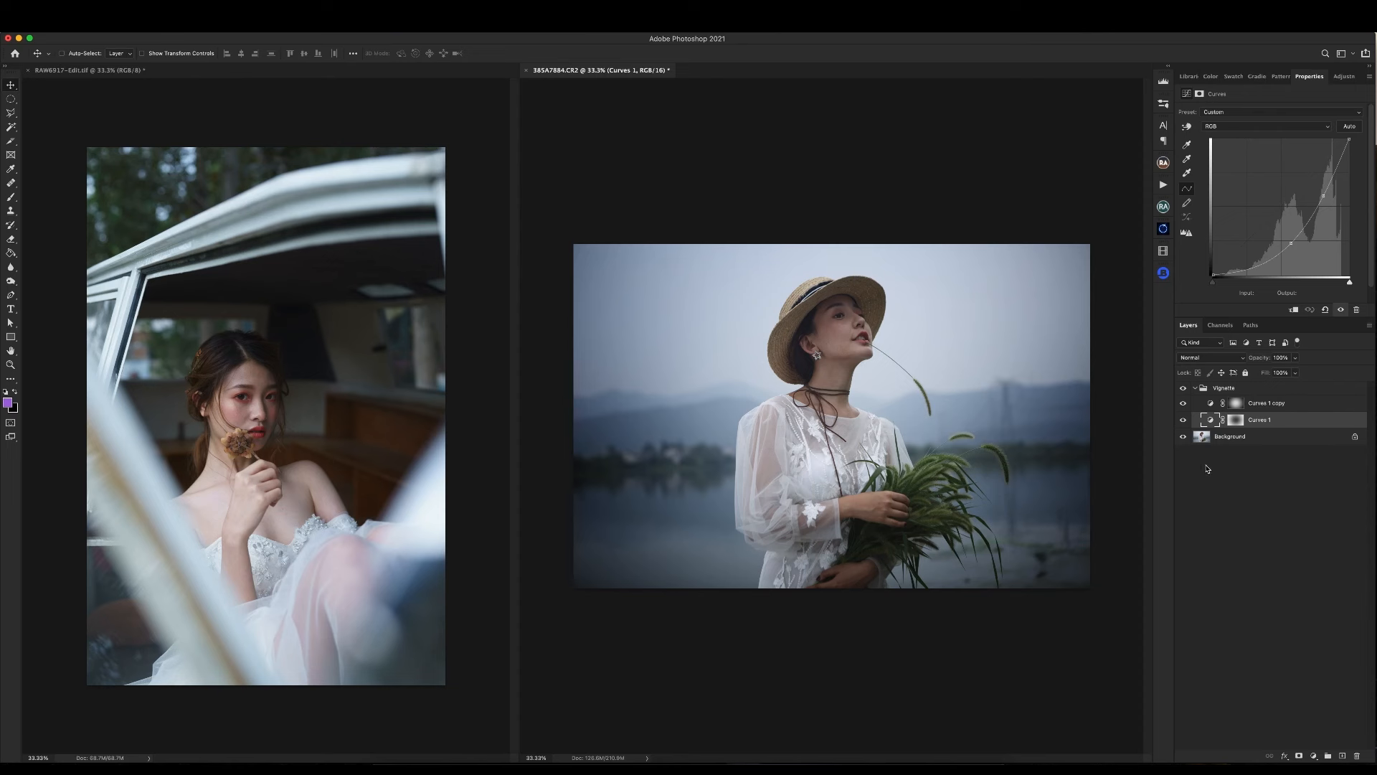
click(1268, 403)
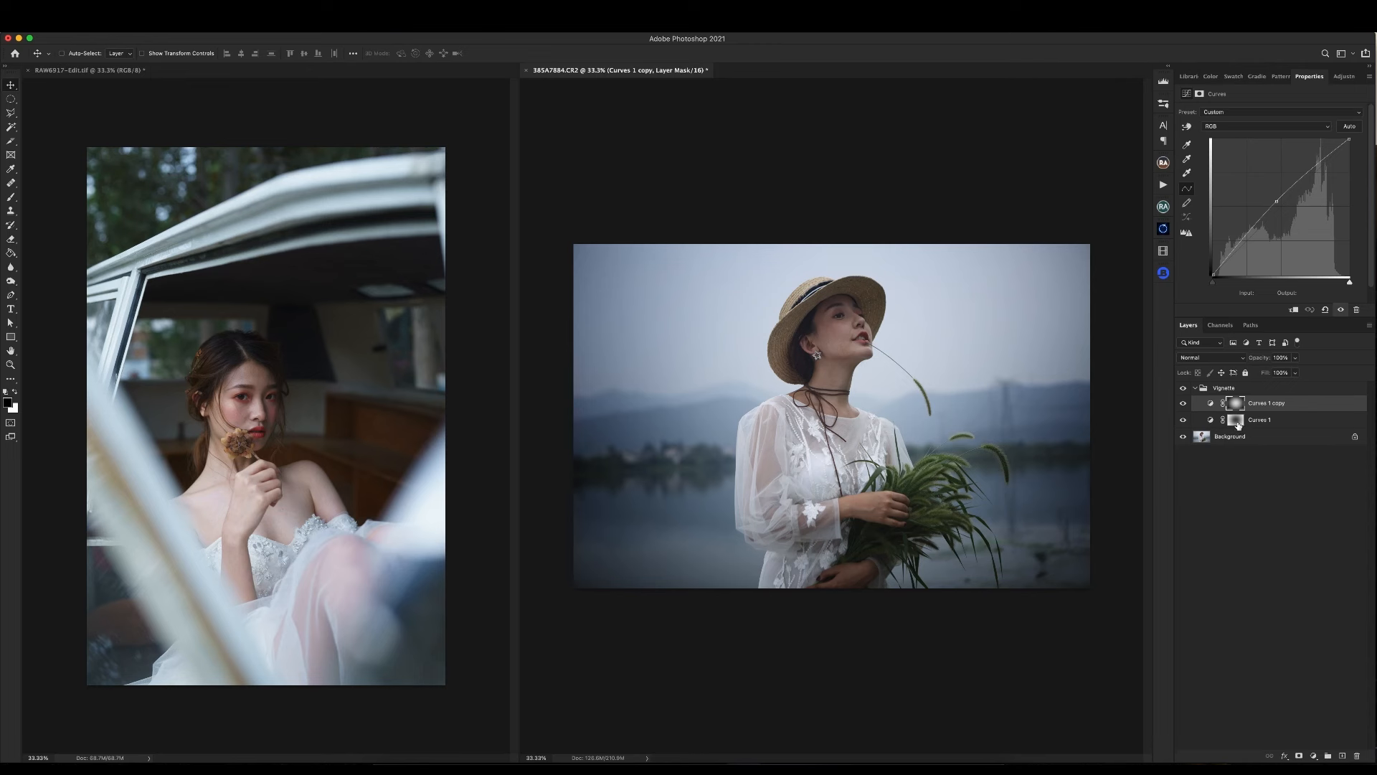
alt+click(1237, 422)
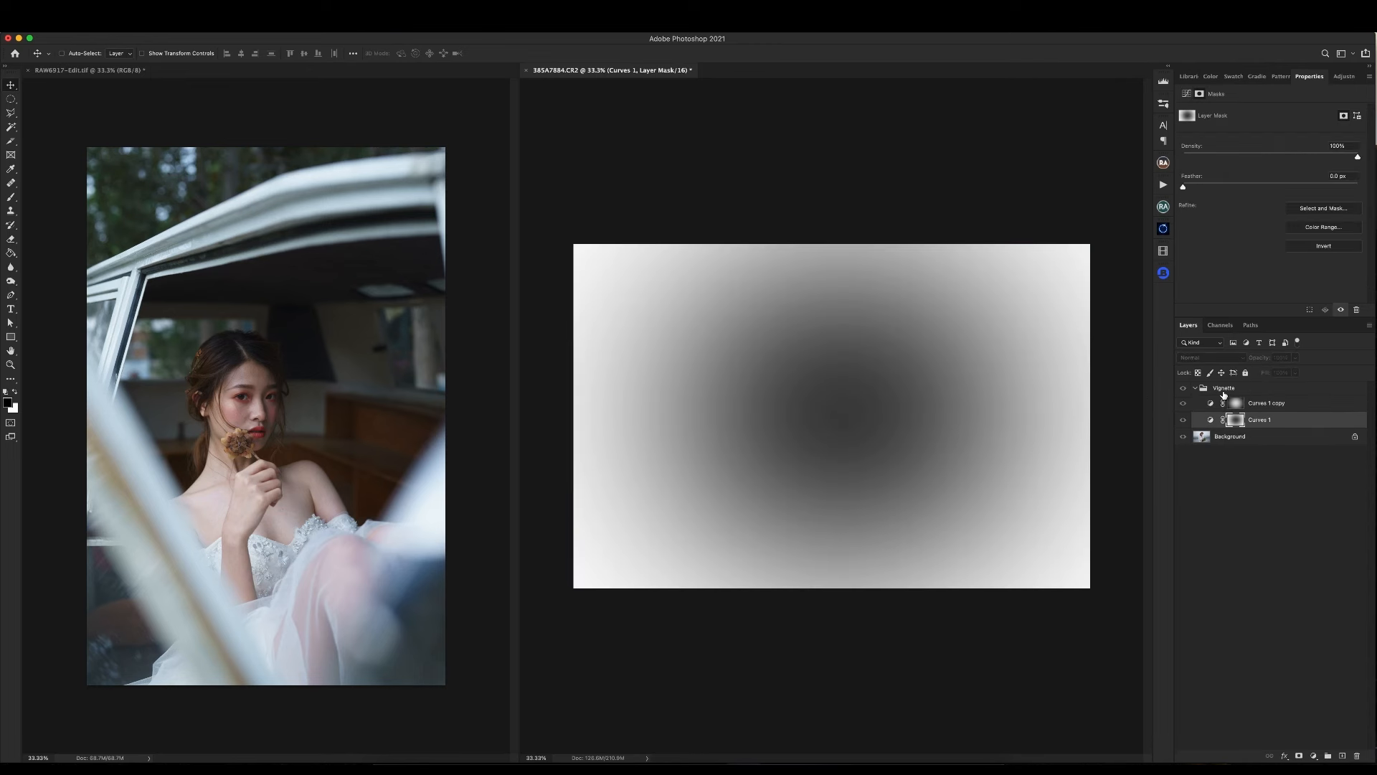
alt+click(1237, 404)
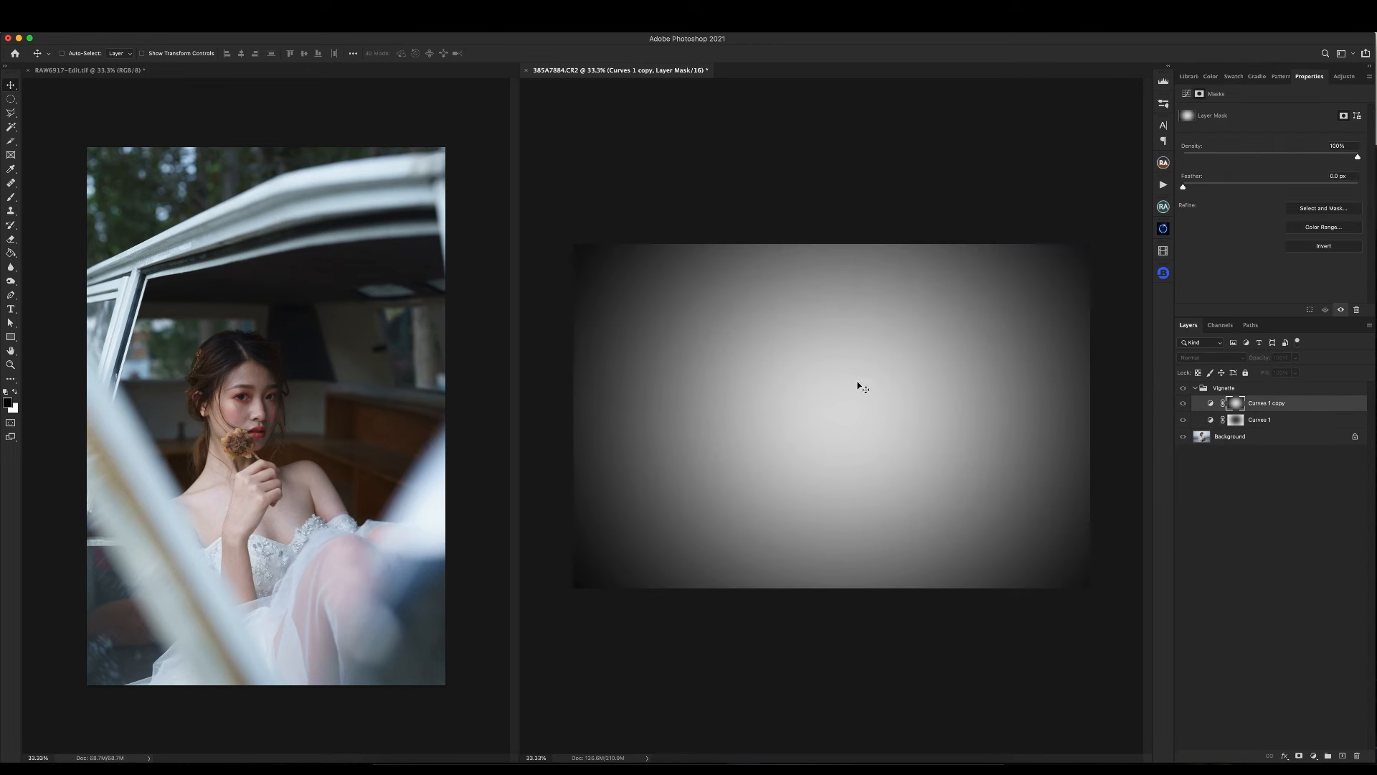
alt+click(1237, 425)
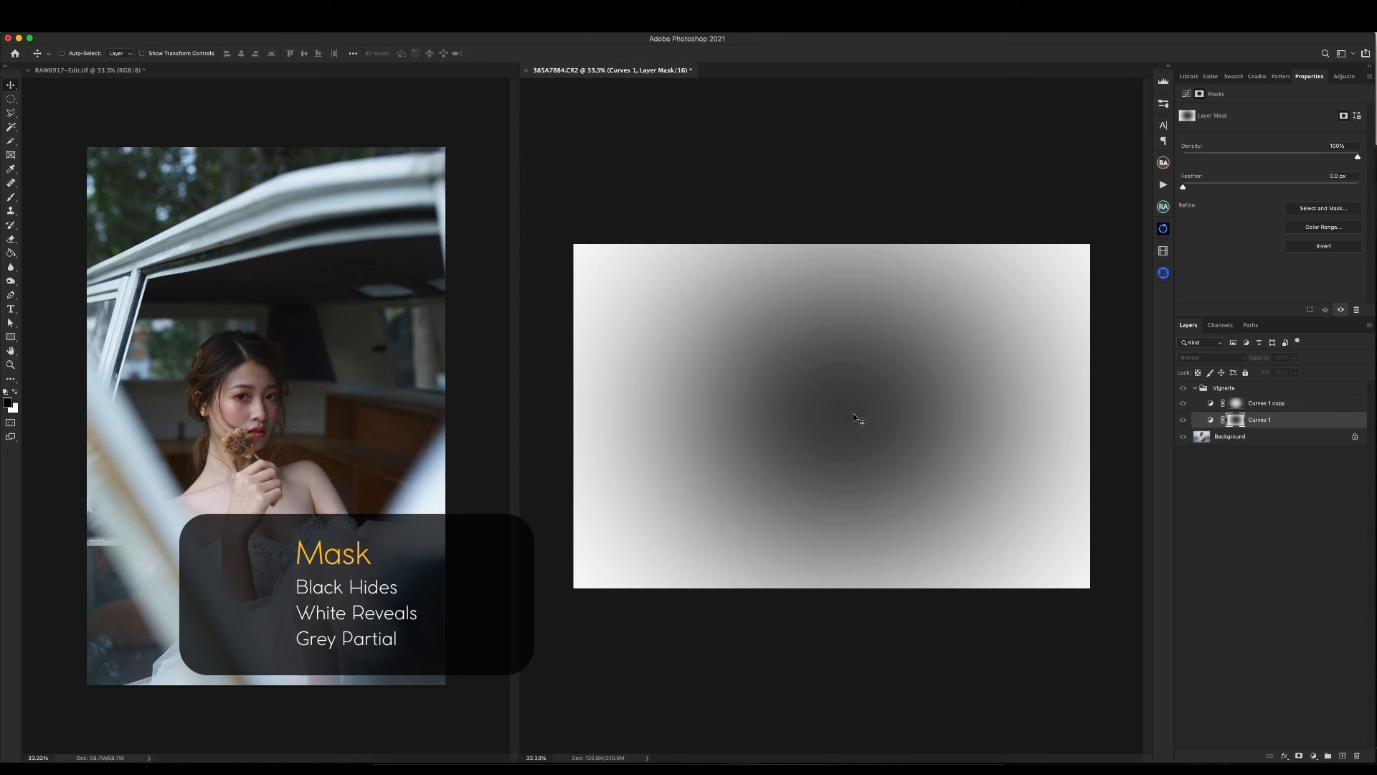
alt+click(1242, 423)
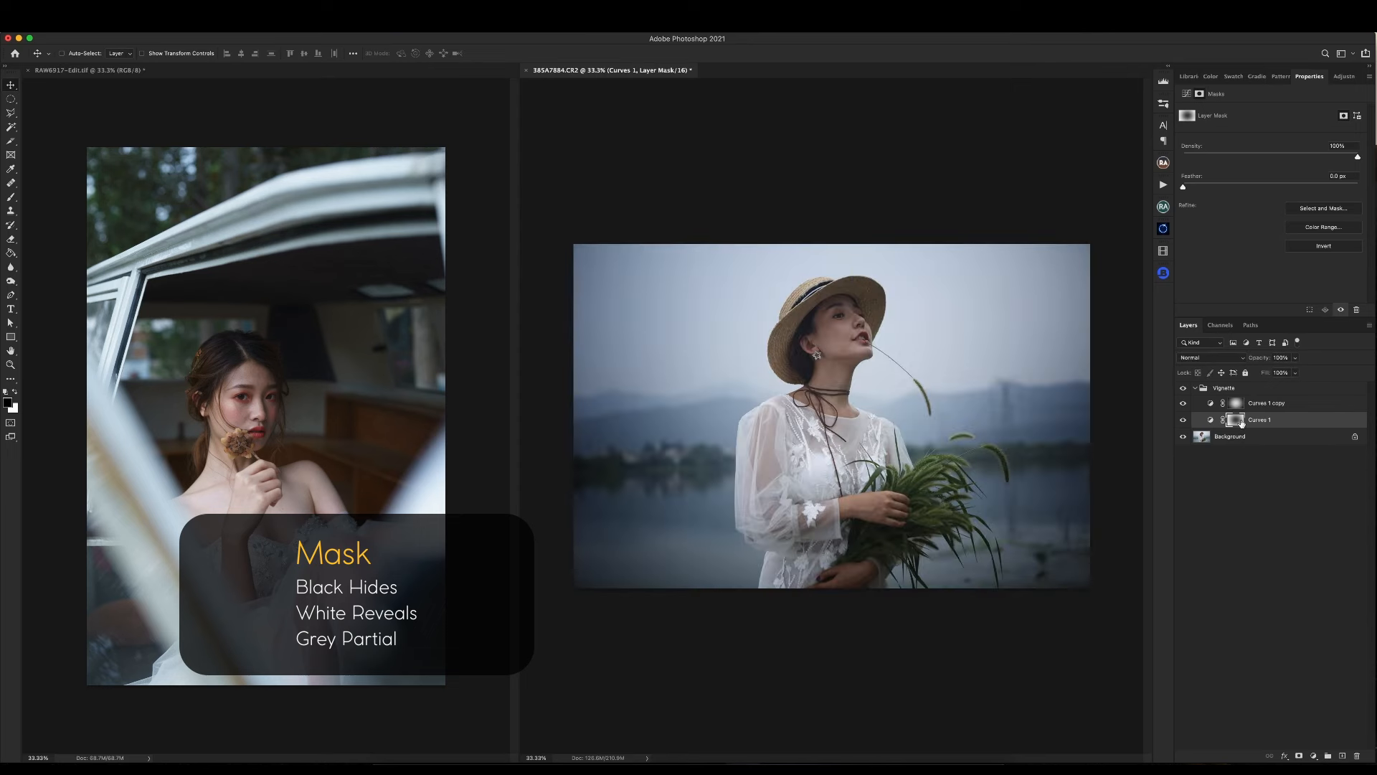
click(1195, 388)
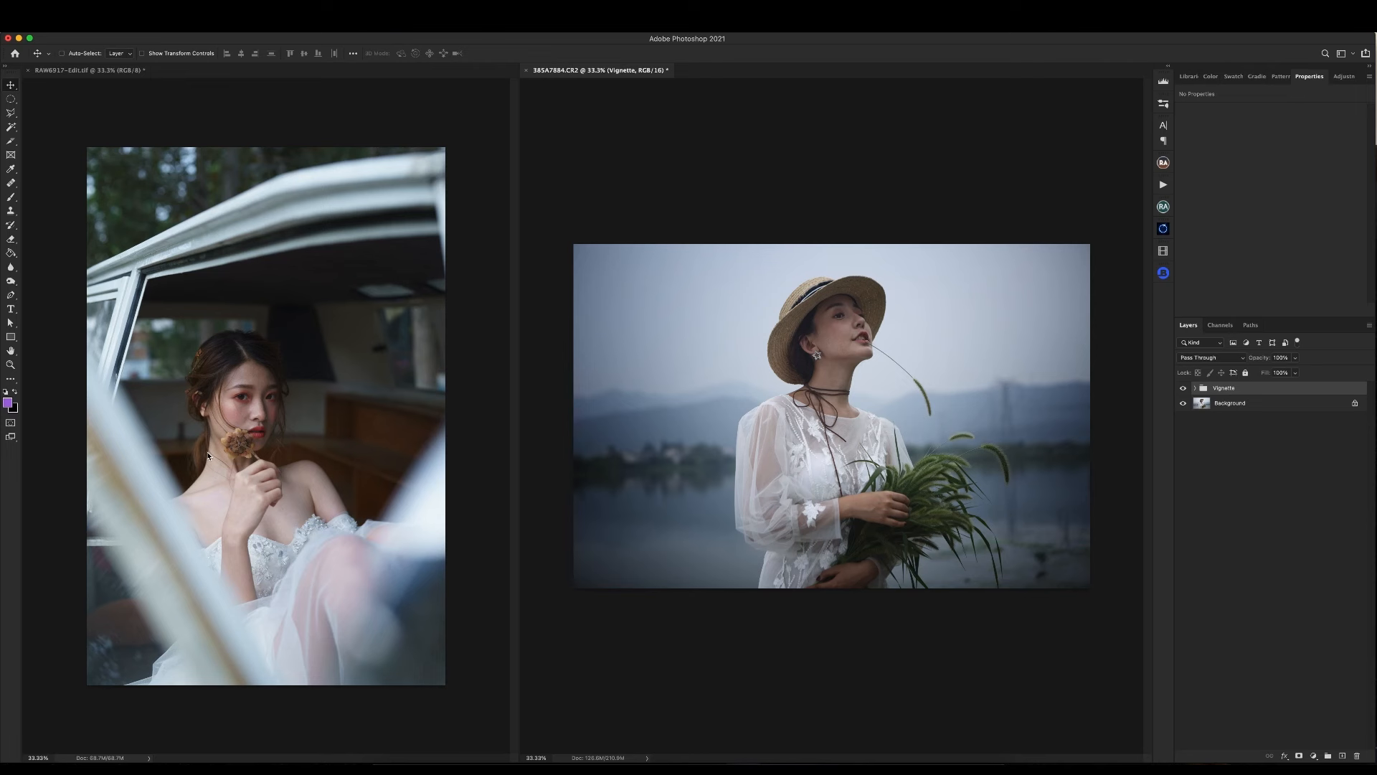
Run the Vignette action on the vertical image RAW6917-Edit.tif.
click(194, 337)
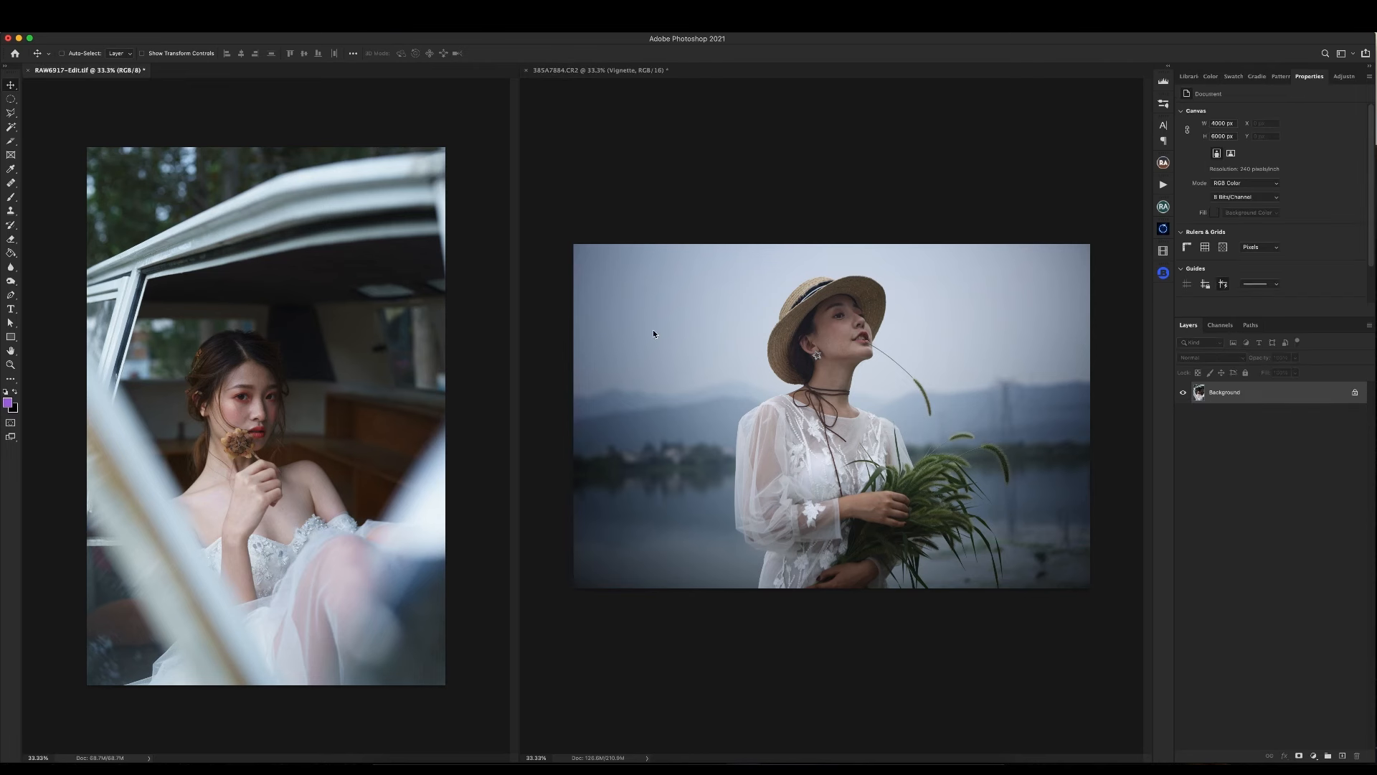
click(1163, 186)
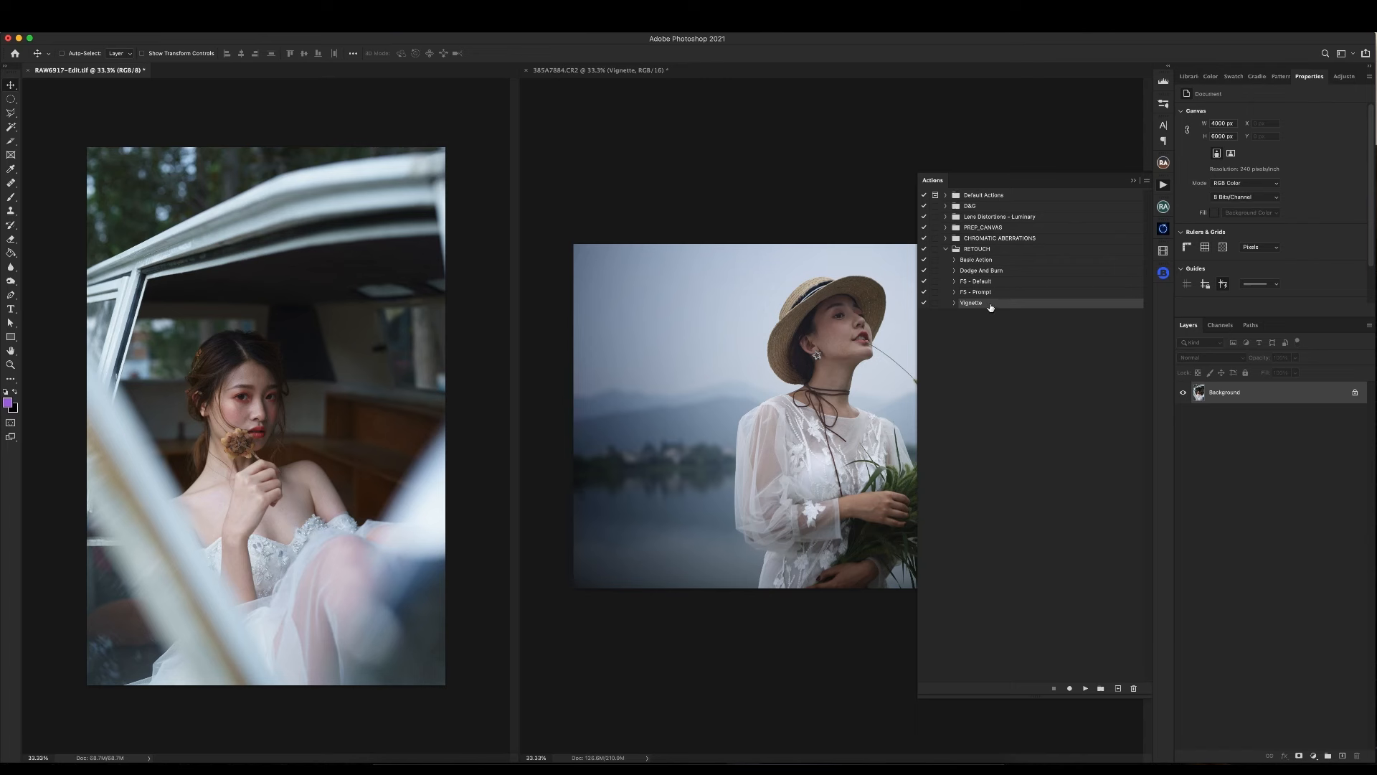
click(1085, 688)
click(1133, 181)
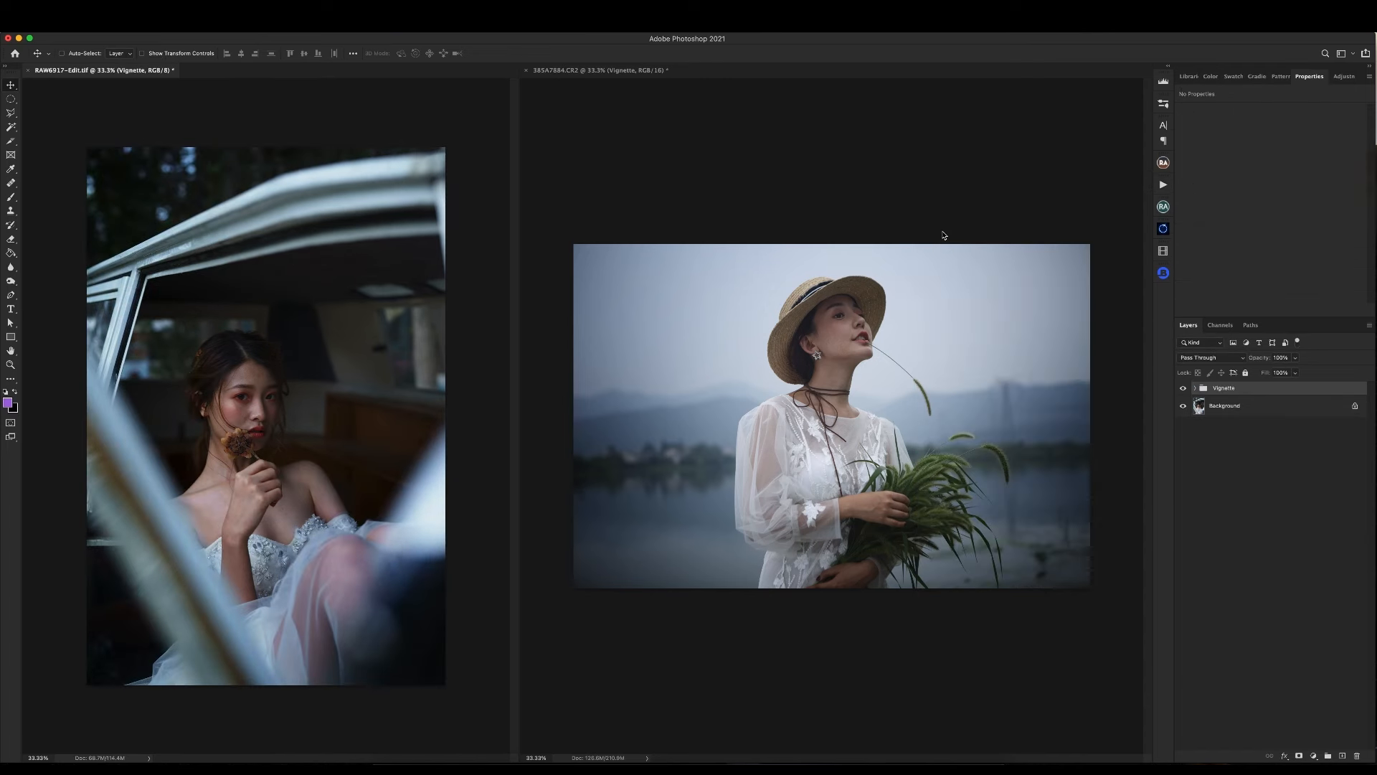
Compare the Curves 1 layer masks of the vertical and landscape images to check how the vignette is positioned.
click(1195, 388)
alt+click(1234, 428)
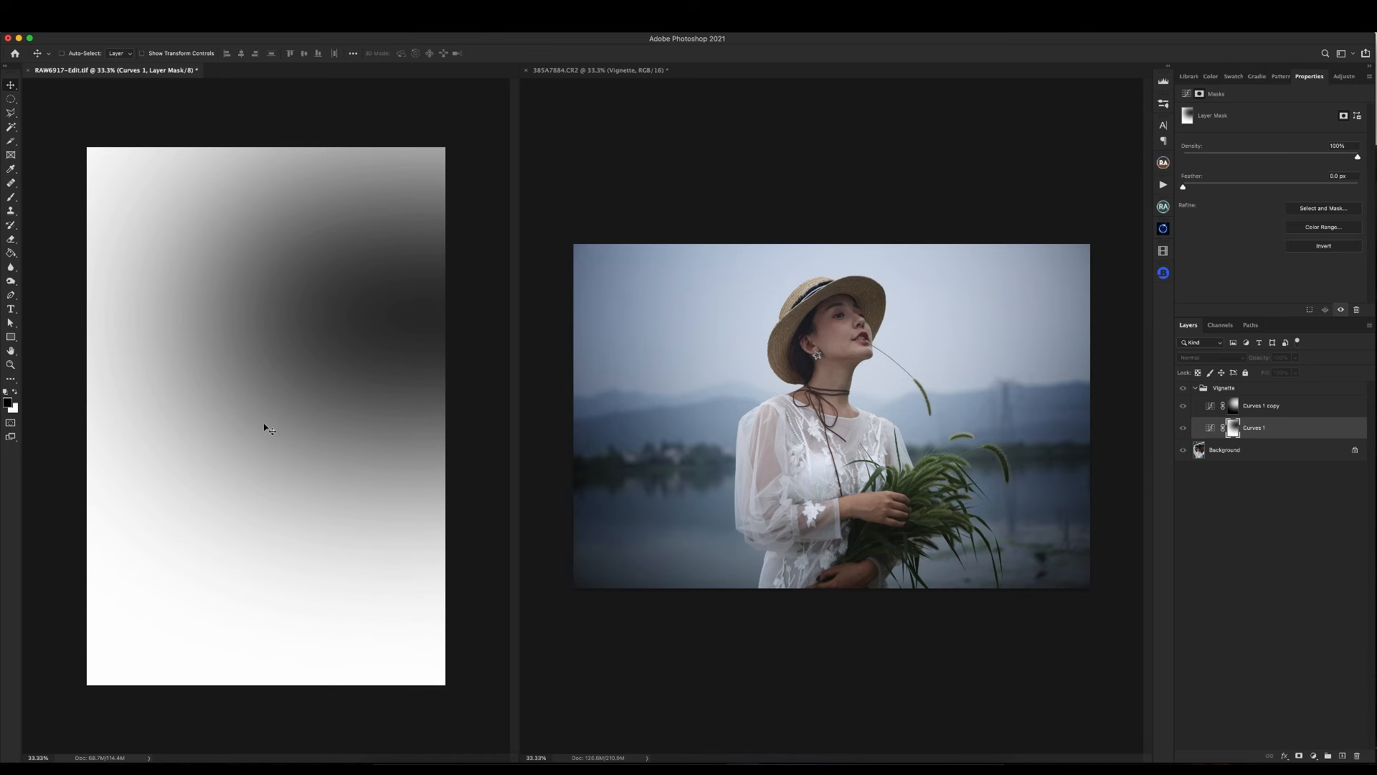
click(730, 343)
click(1195, 388)
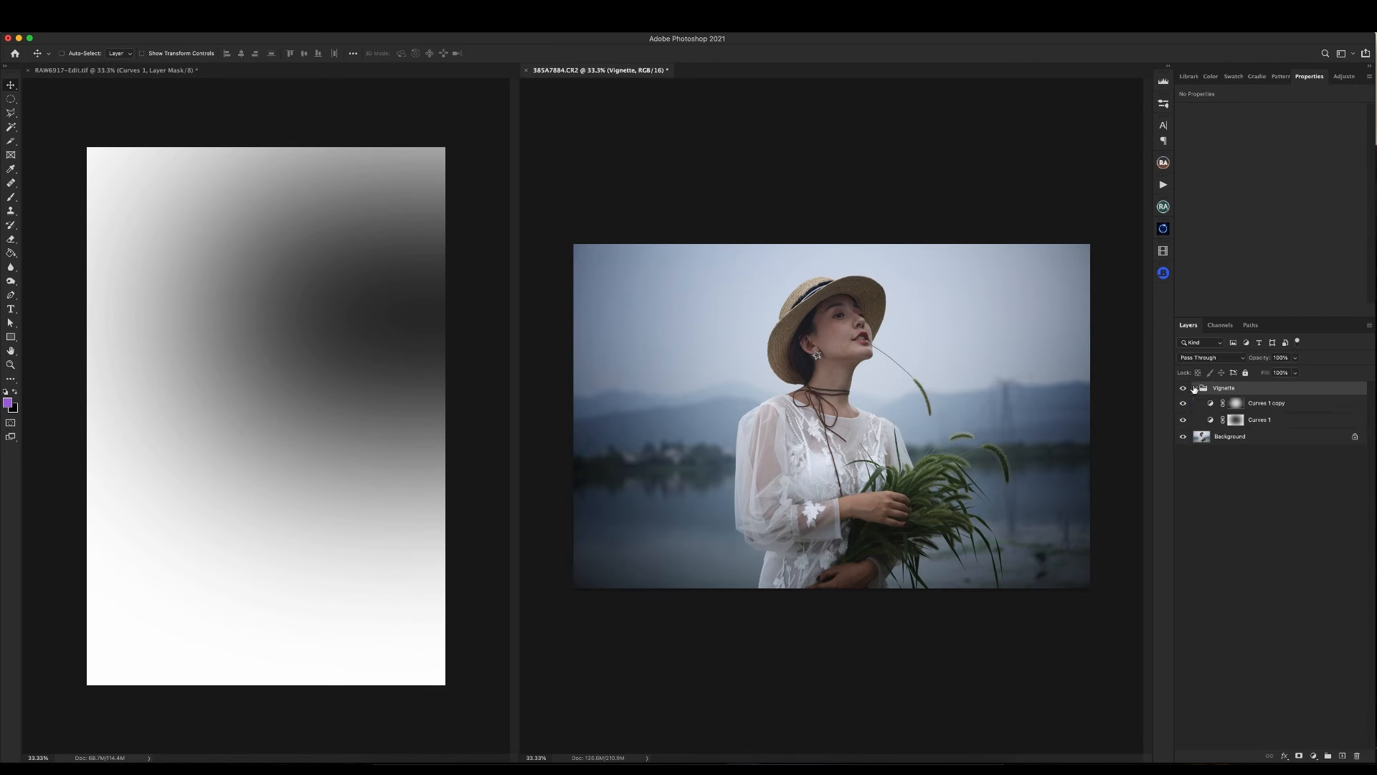
alt+click(1235, 420)
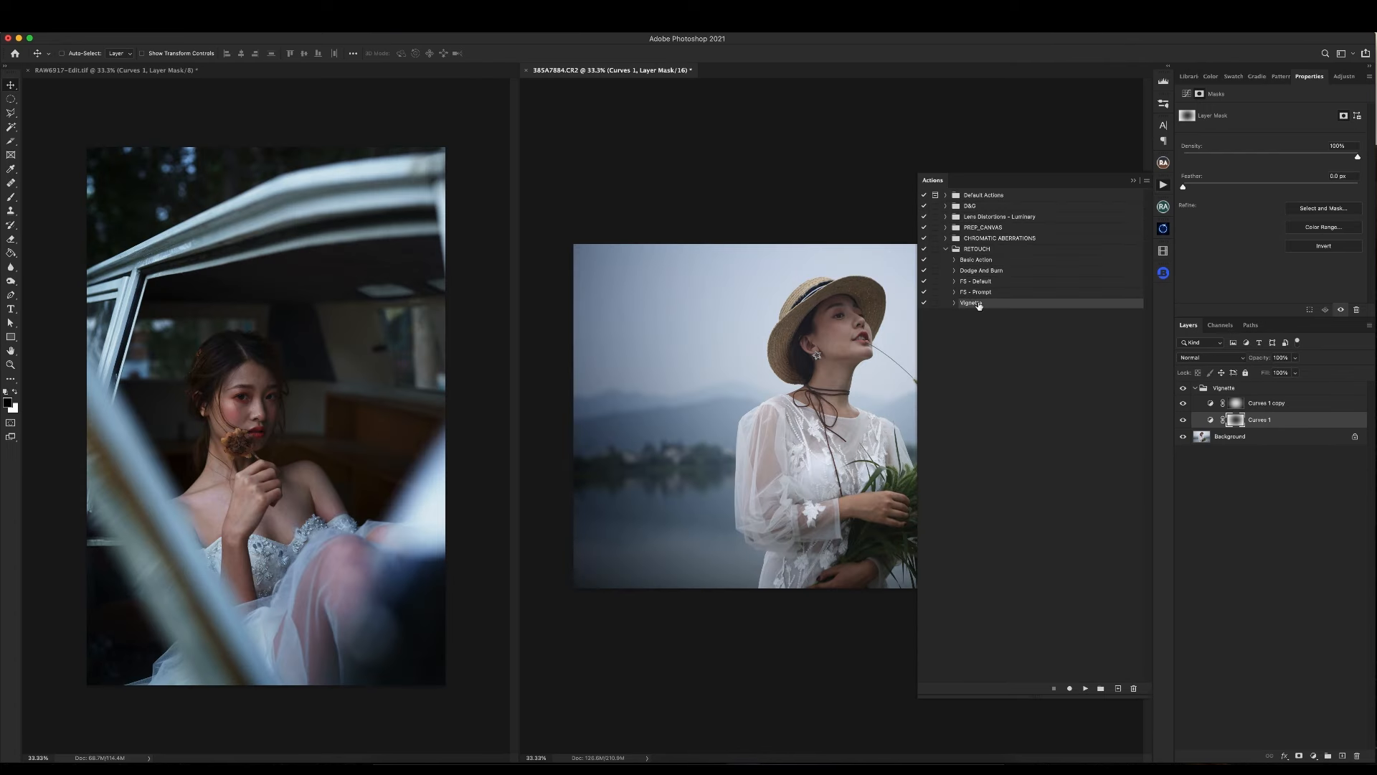
Delete the Vignette layer group from both the landscape and the vertical image, leaving only their Background layers.
click(1134, 182)
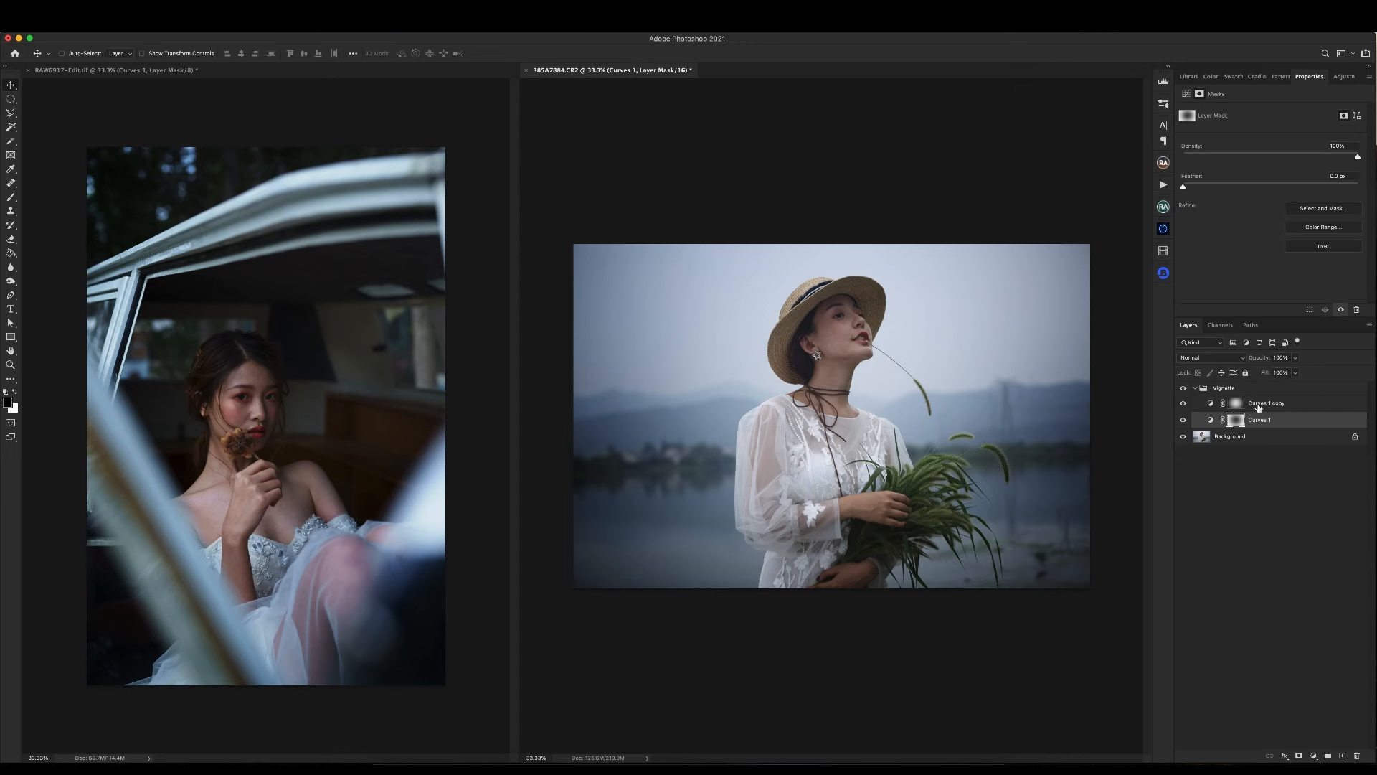
click(1196, 388)
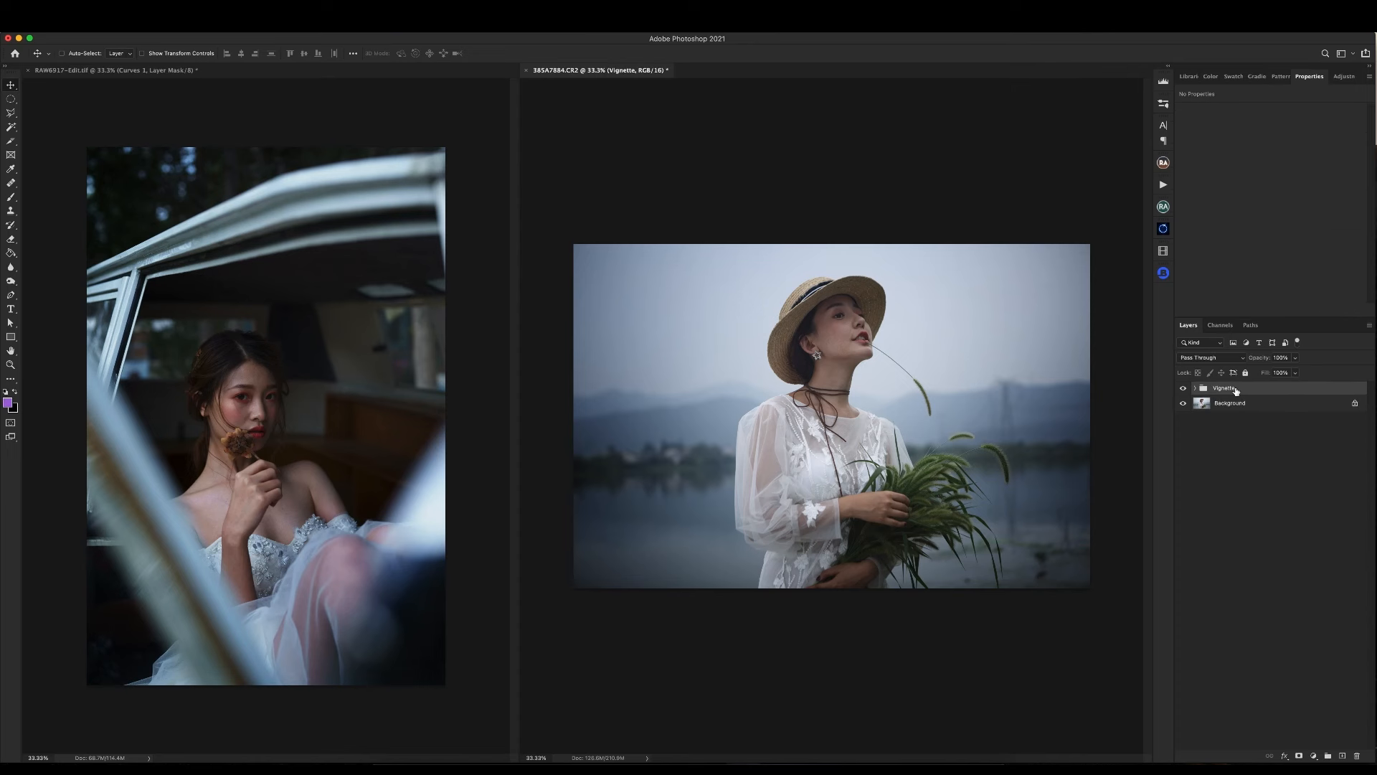
key(Delete)
key(super+z)
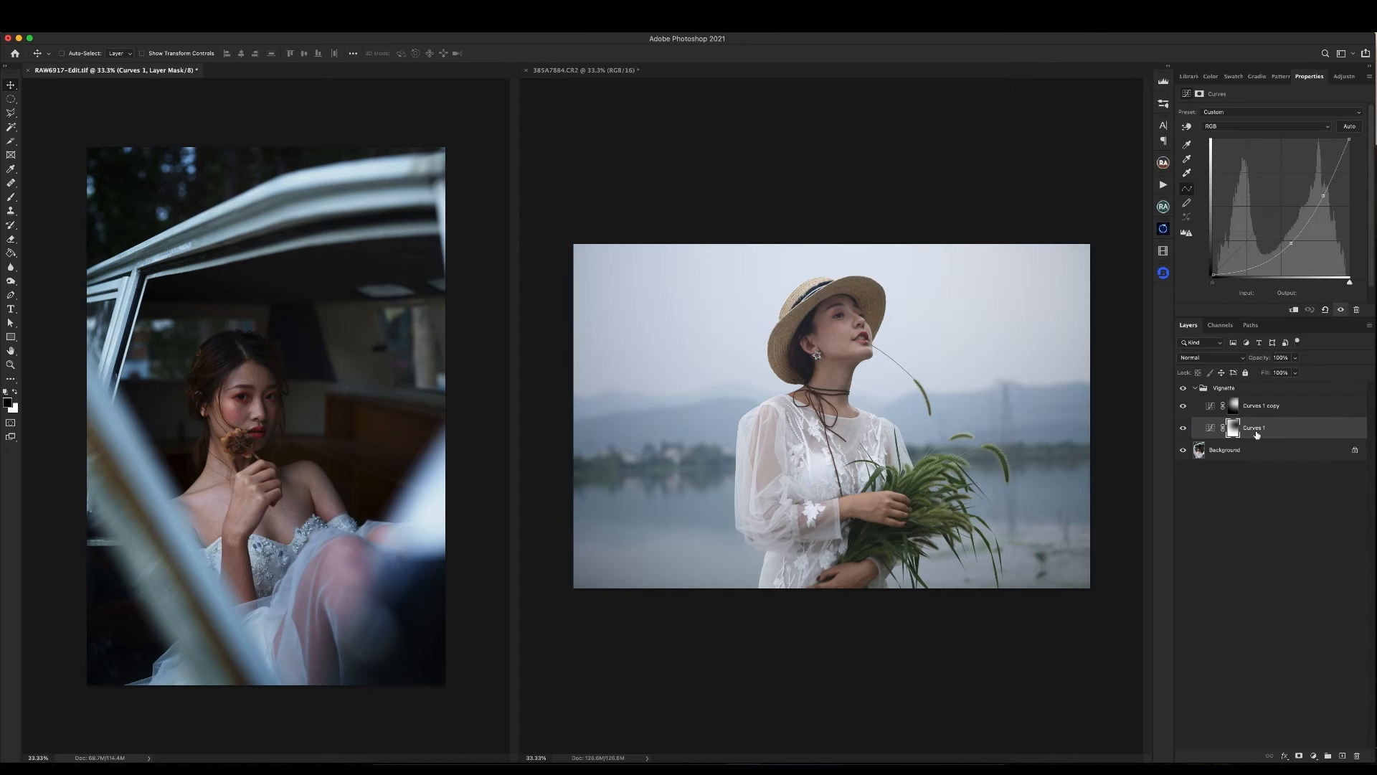
click(1193, 390)
key(Delete)
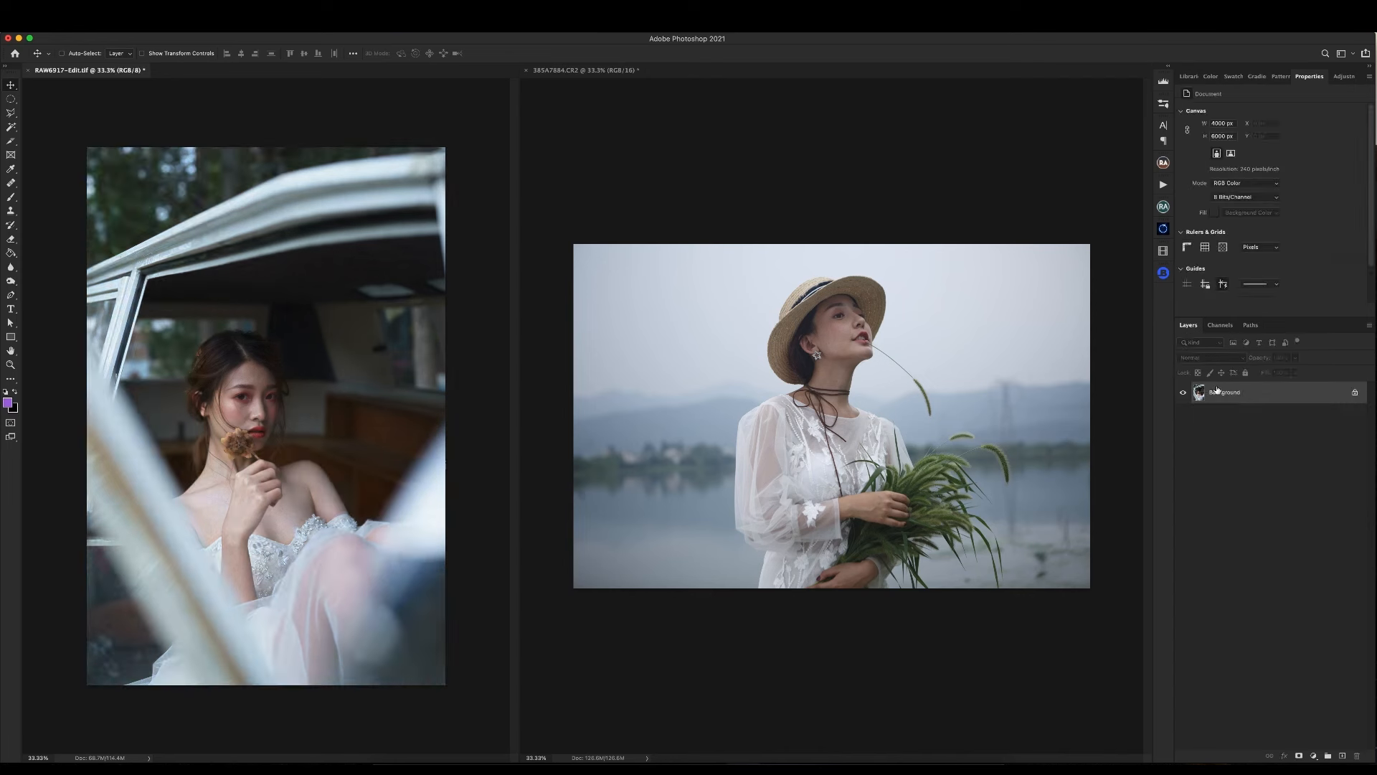
Make the landscape image active and float the Actions panel over the vertical image, clear of the landscape canvas.
click(963, 408)
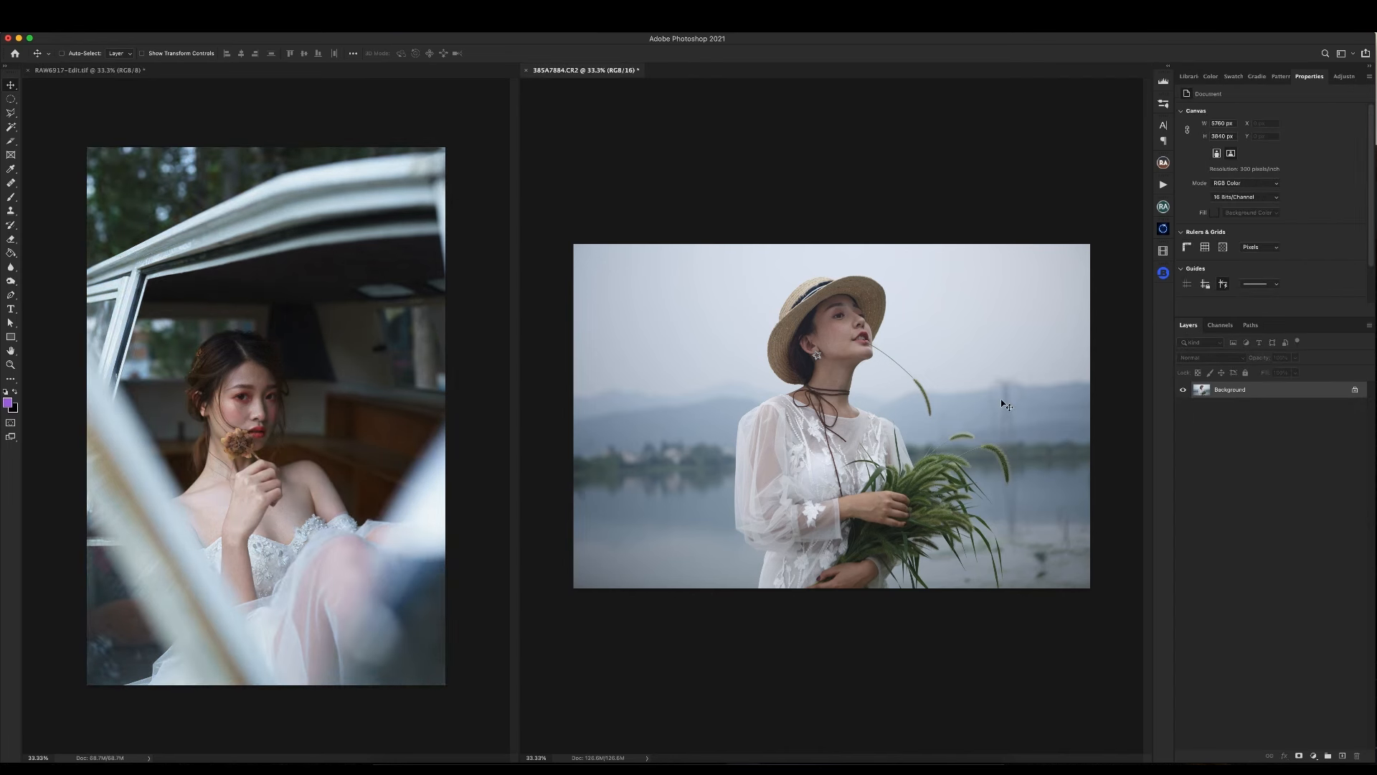
click(1163, 184)
mouse_move(936, 181)
mouse_down()
mouse_move(237, 155)
mouse_move(440, 125)
mouse_up()
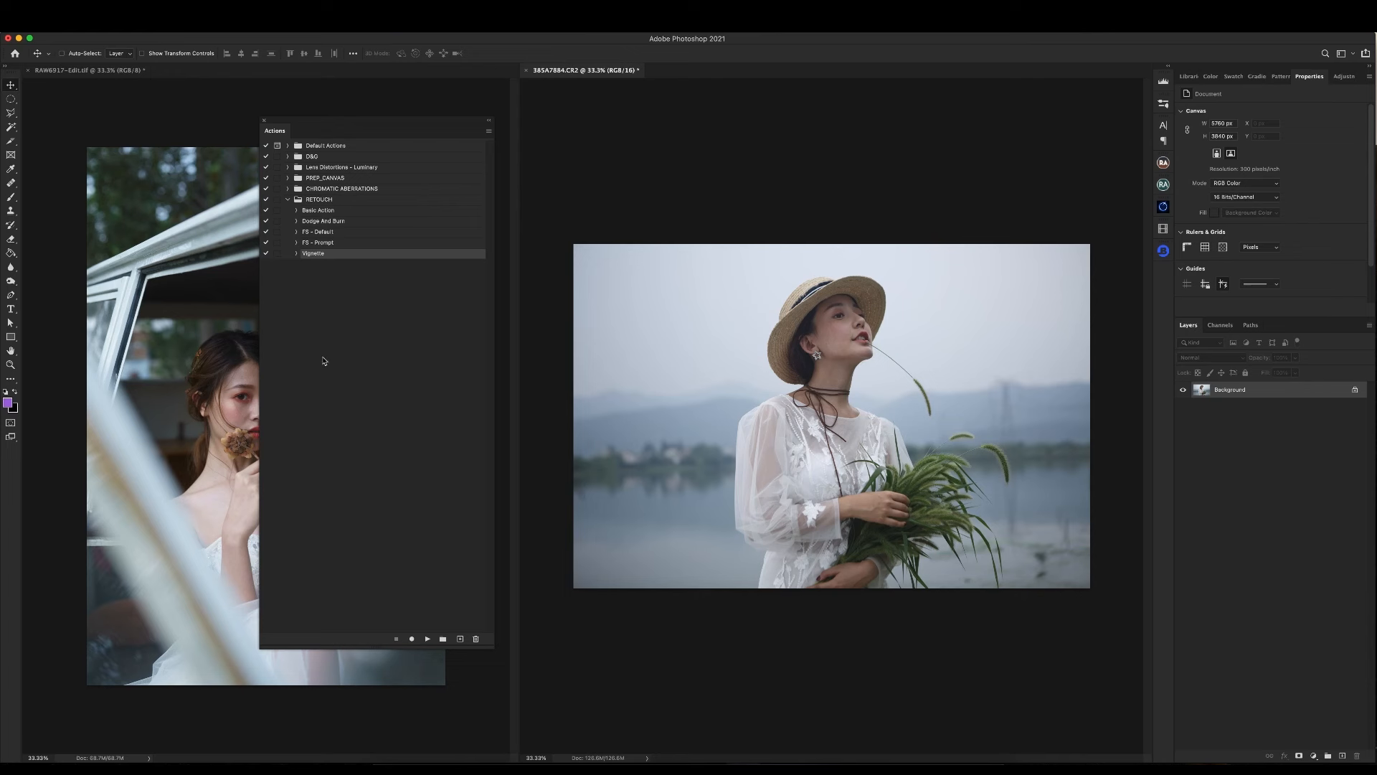
drag(323, 123, 310, 123)
Start recording a new action named V - 2 - Prompt in the RETOUCH set, with a color assigned.
click(307, 200)
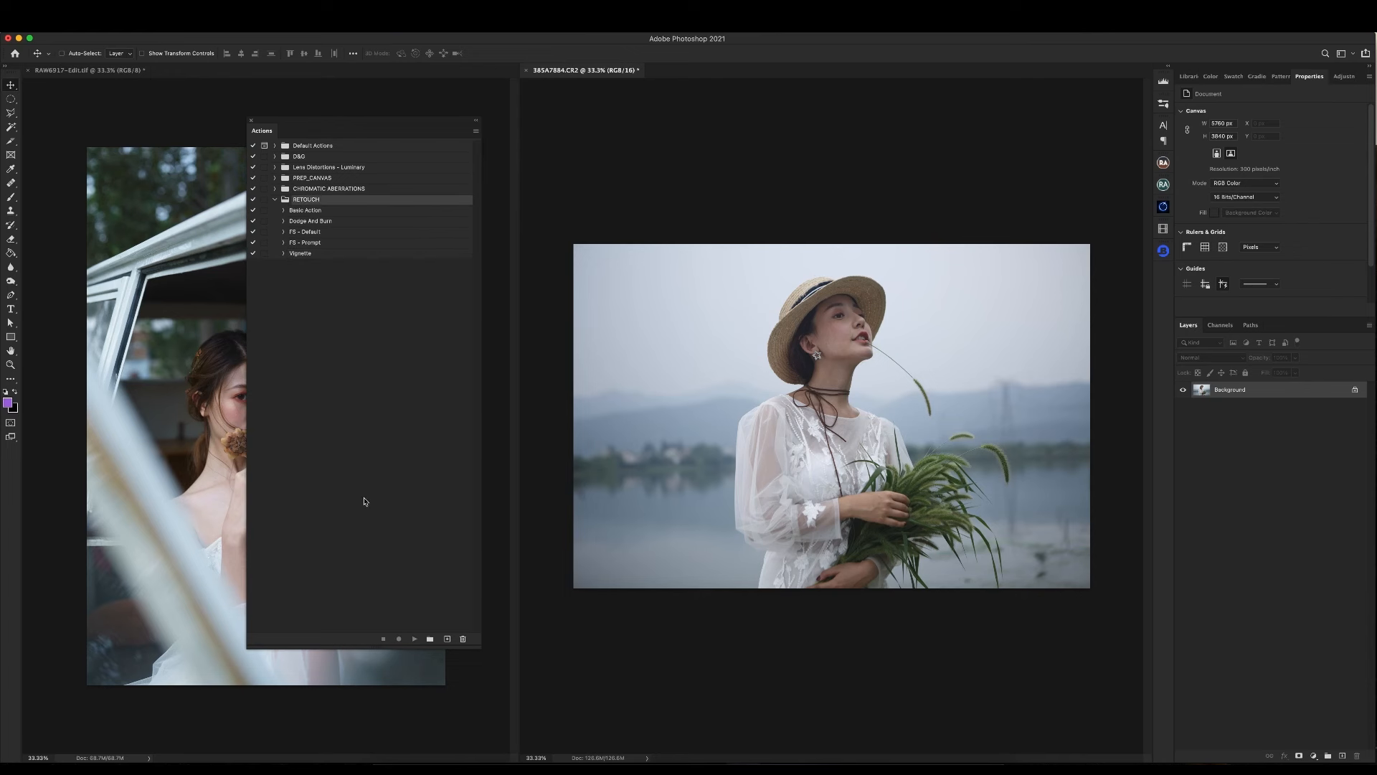
click(447, 639)
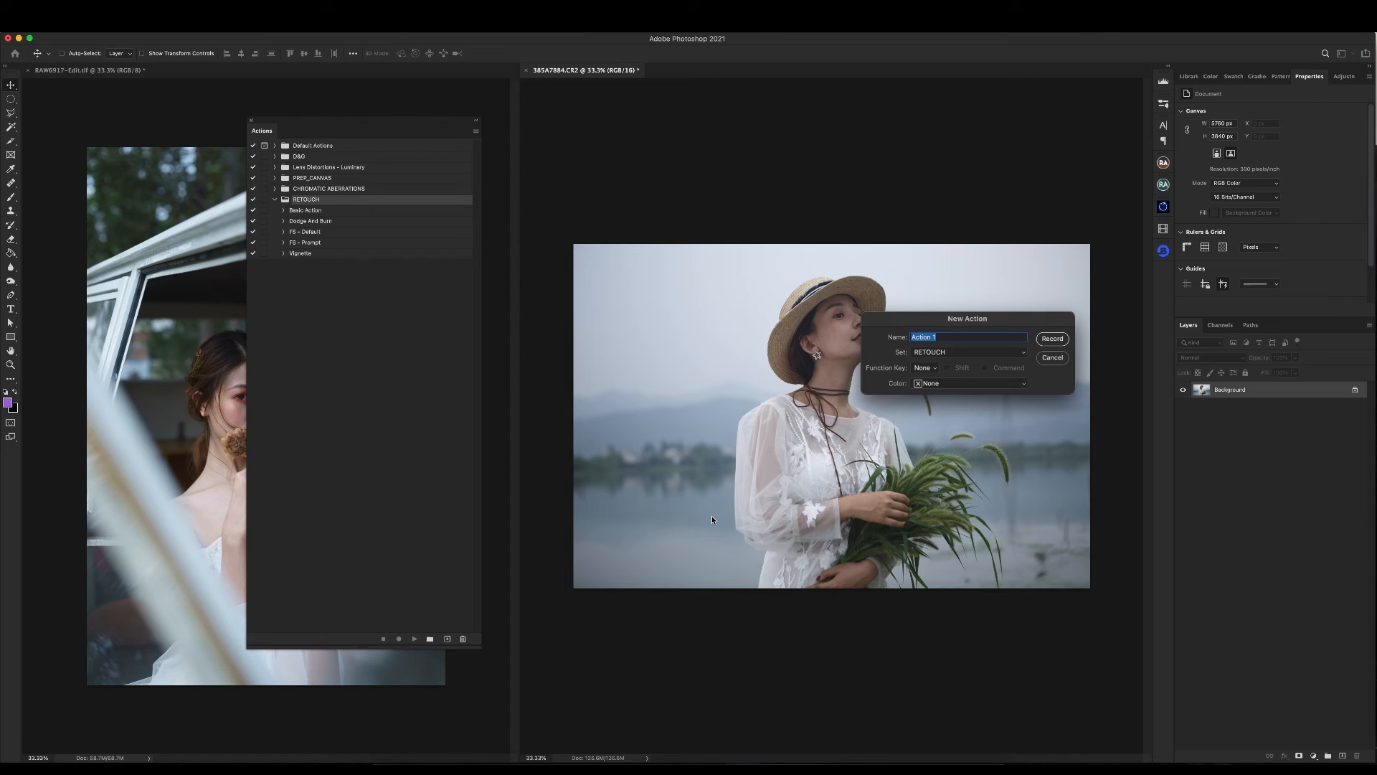
text(V - 2 - Prompt)
click(939, 385)
click(933, 399)
click(1053, 339)
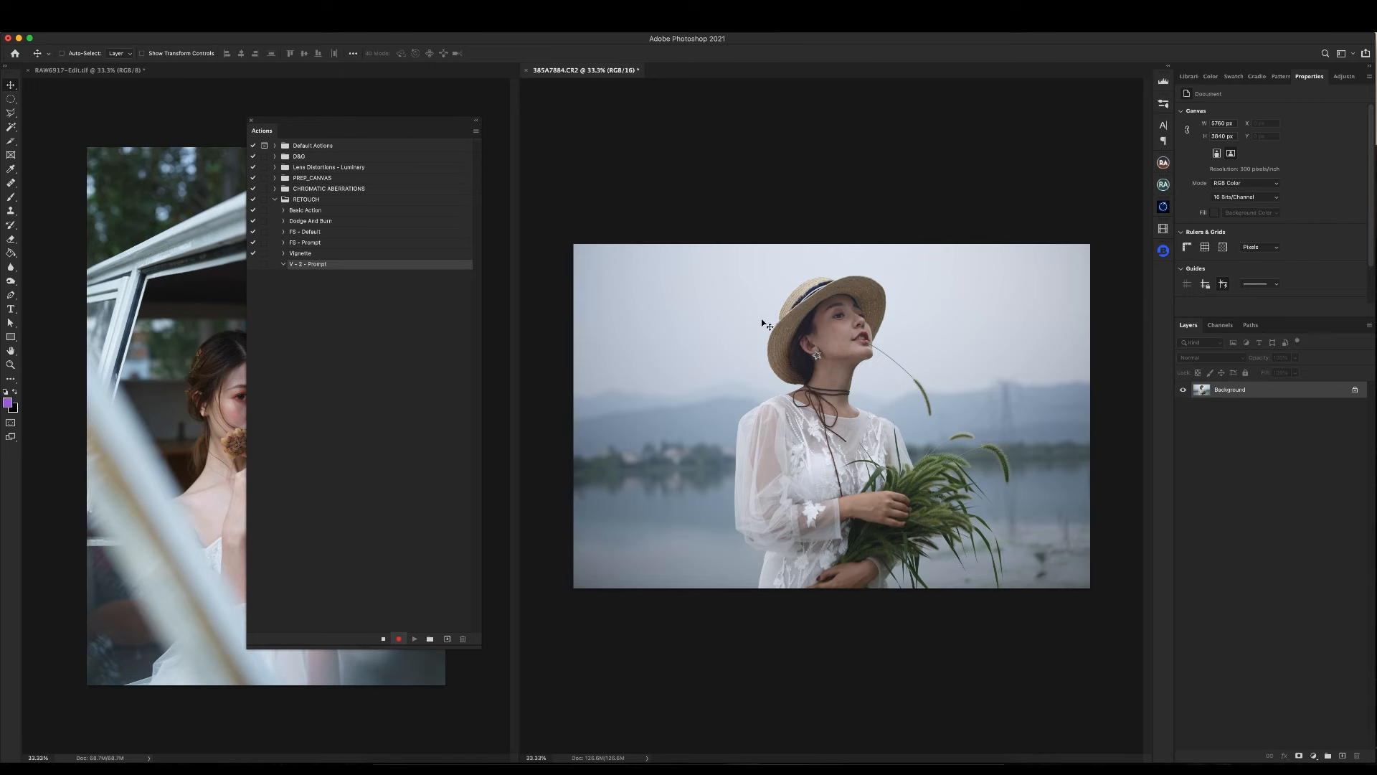
Select the whole canvas and scale the selection proportionally around its center to about 84%.
key(super+a)
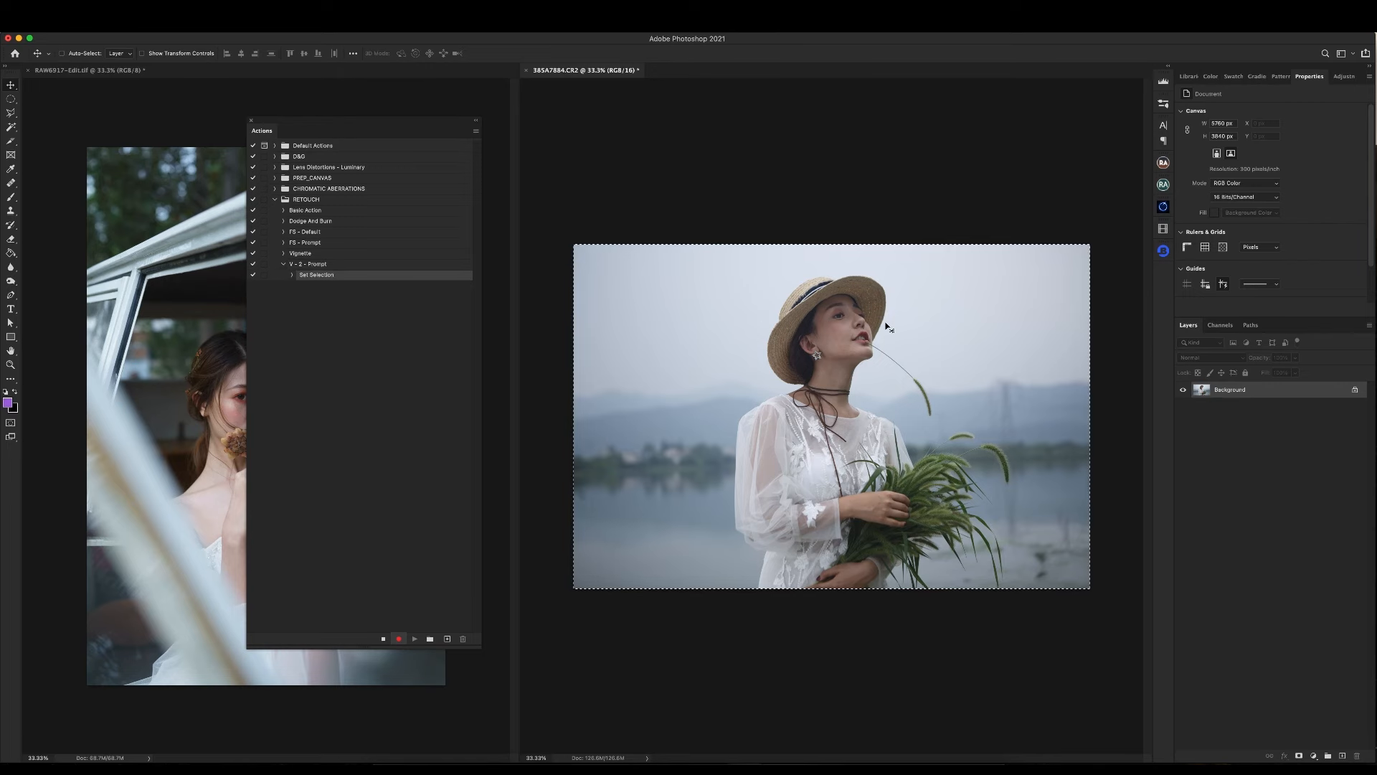
click(220, 24)
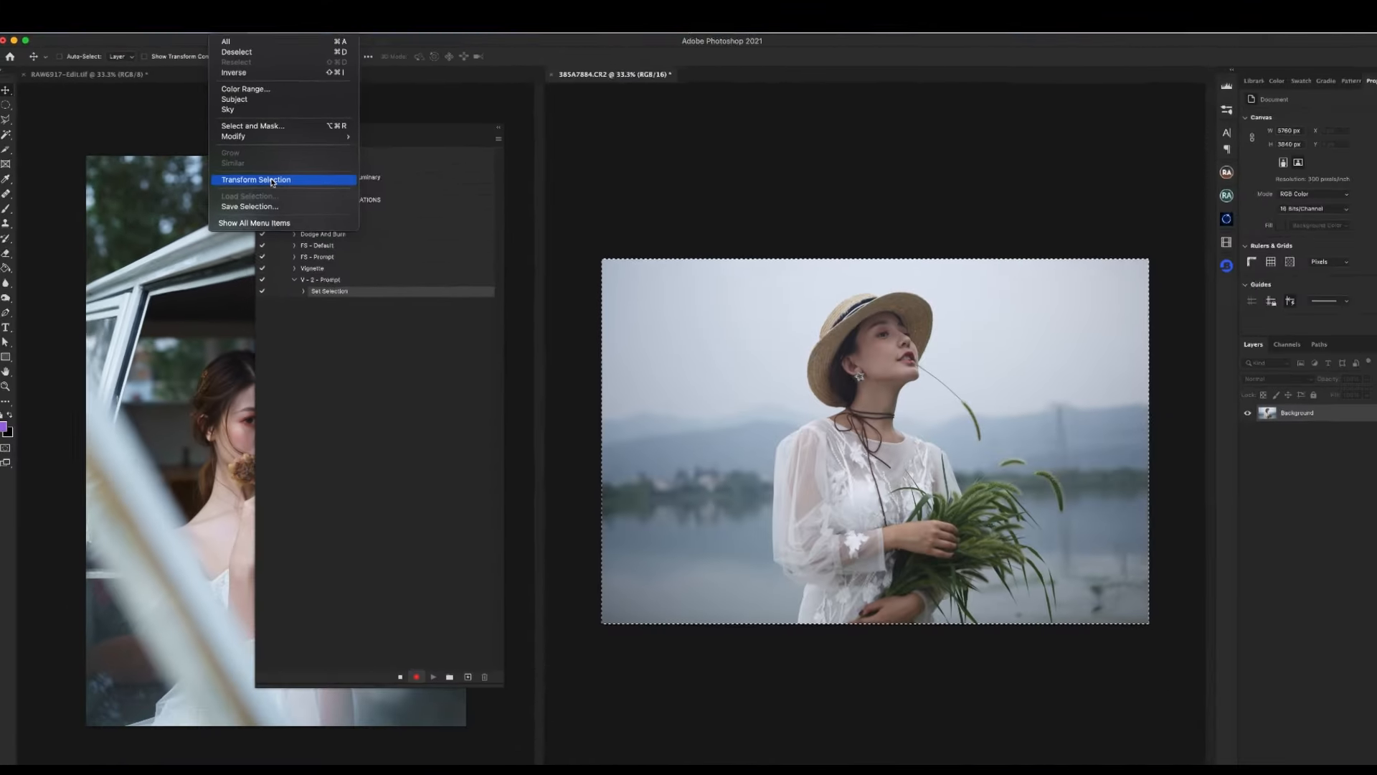
click(416, 329)
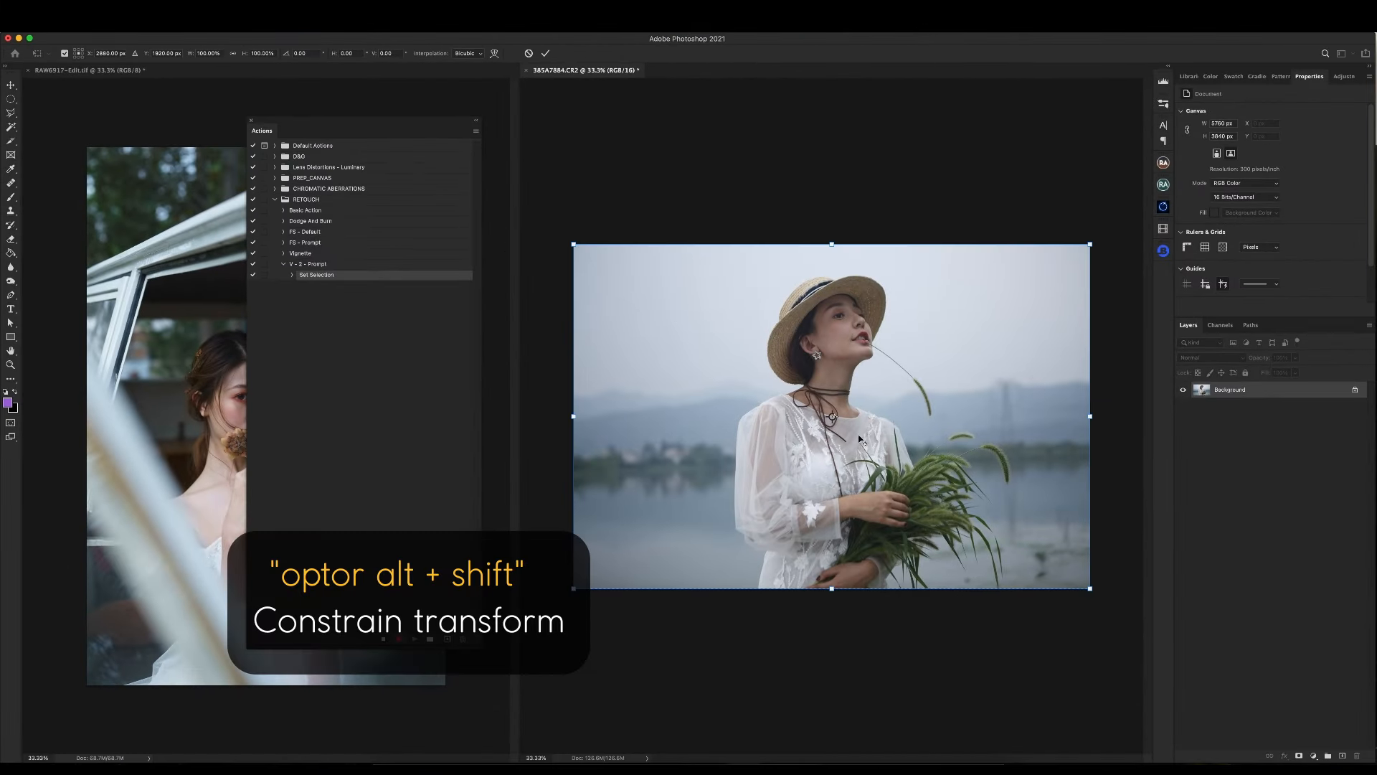
mouse_move(832, 589)
mouse_down()
mouse_move(826, 551)
mouse_move(822, 565)
mouse_up()
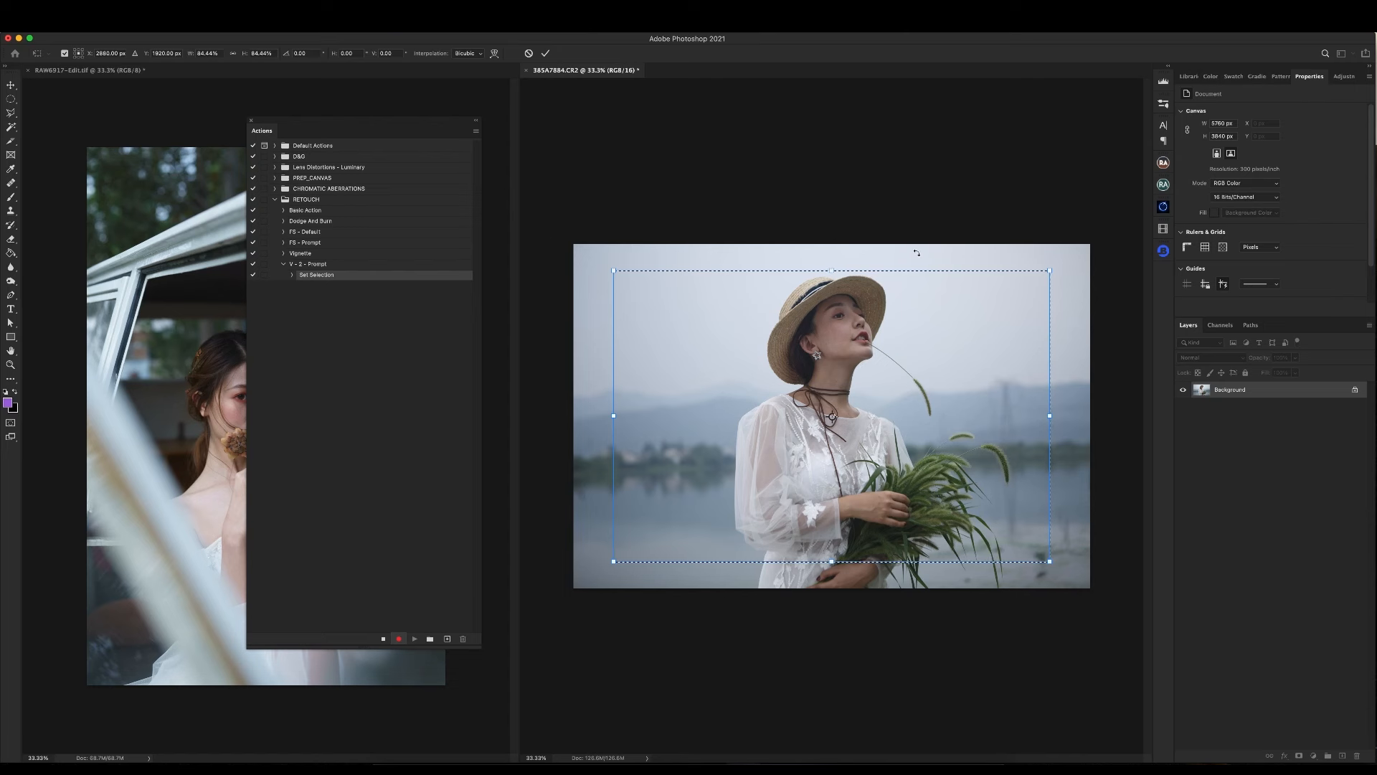
key(Return)
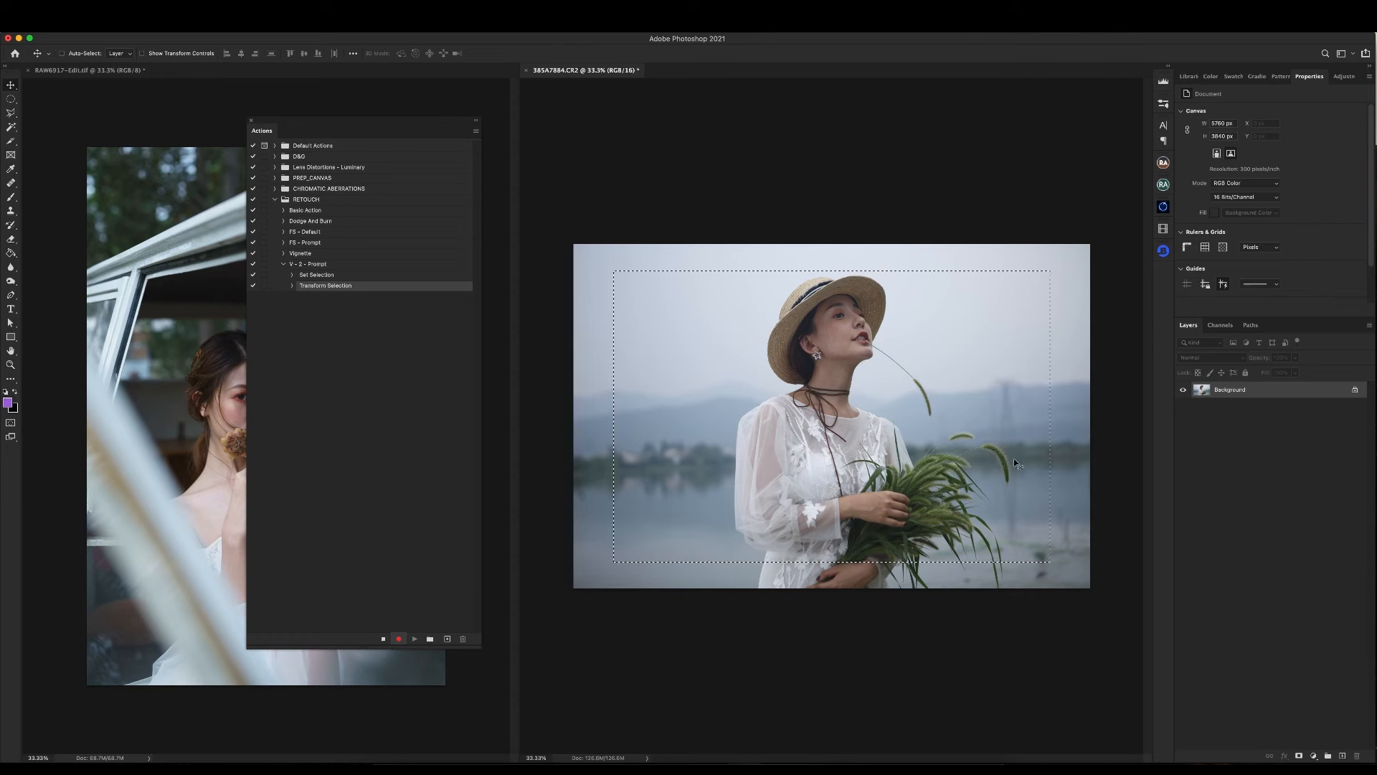
Smooth the selection's corners with a sample radius of 500 pixels.
click(220, 25)
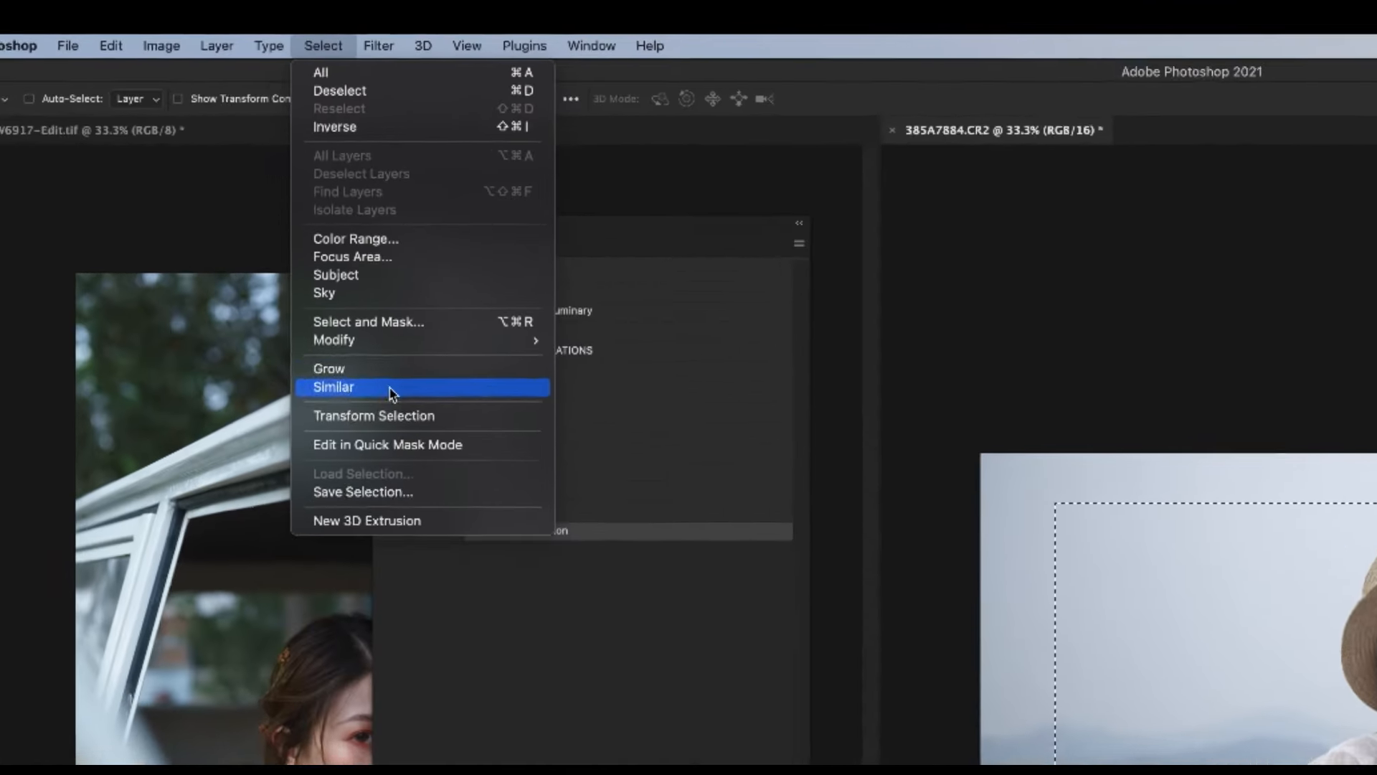
mouse_move(387, 340)
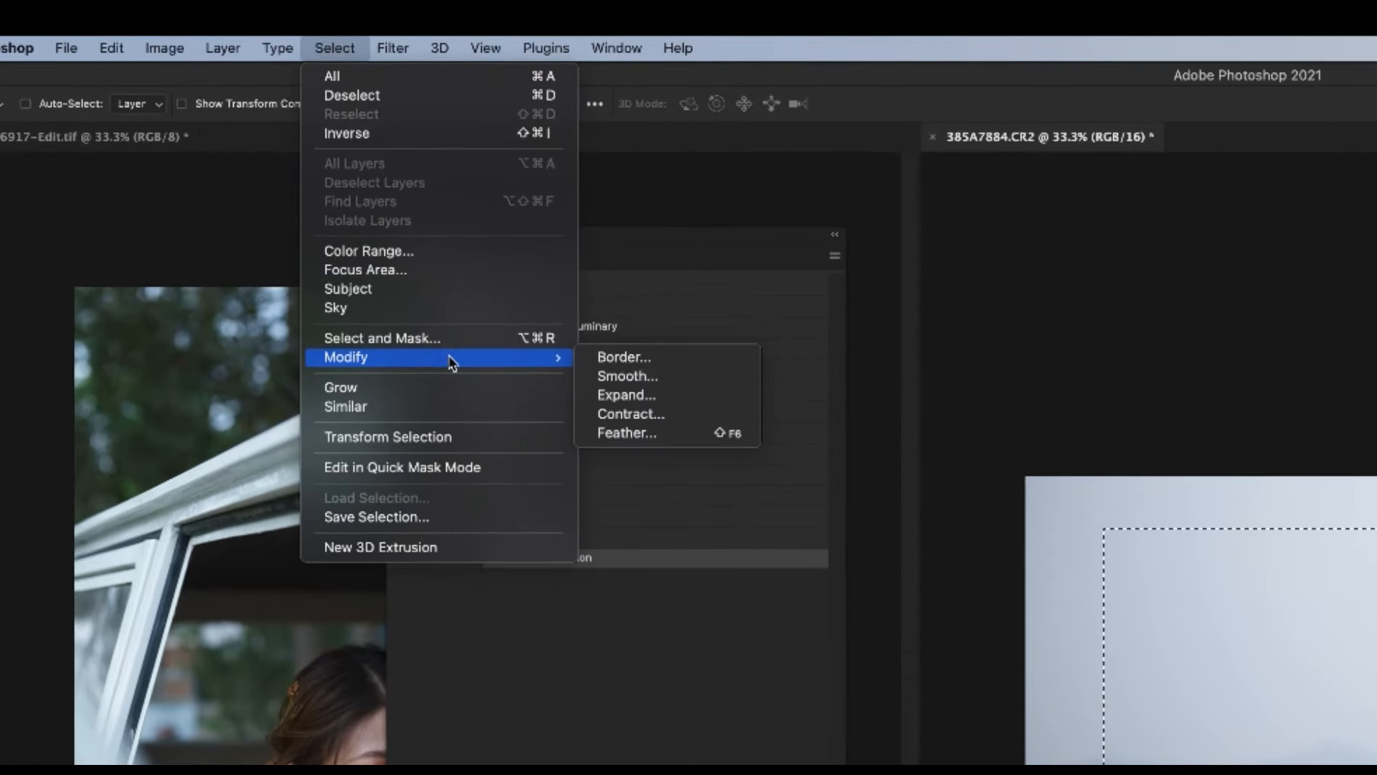
click(666, 383)
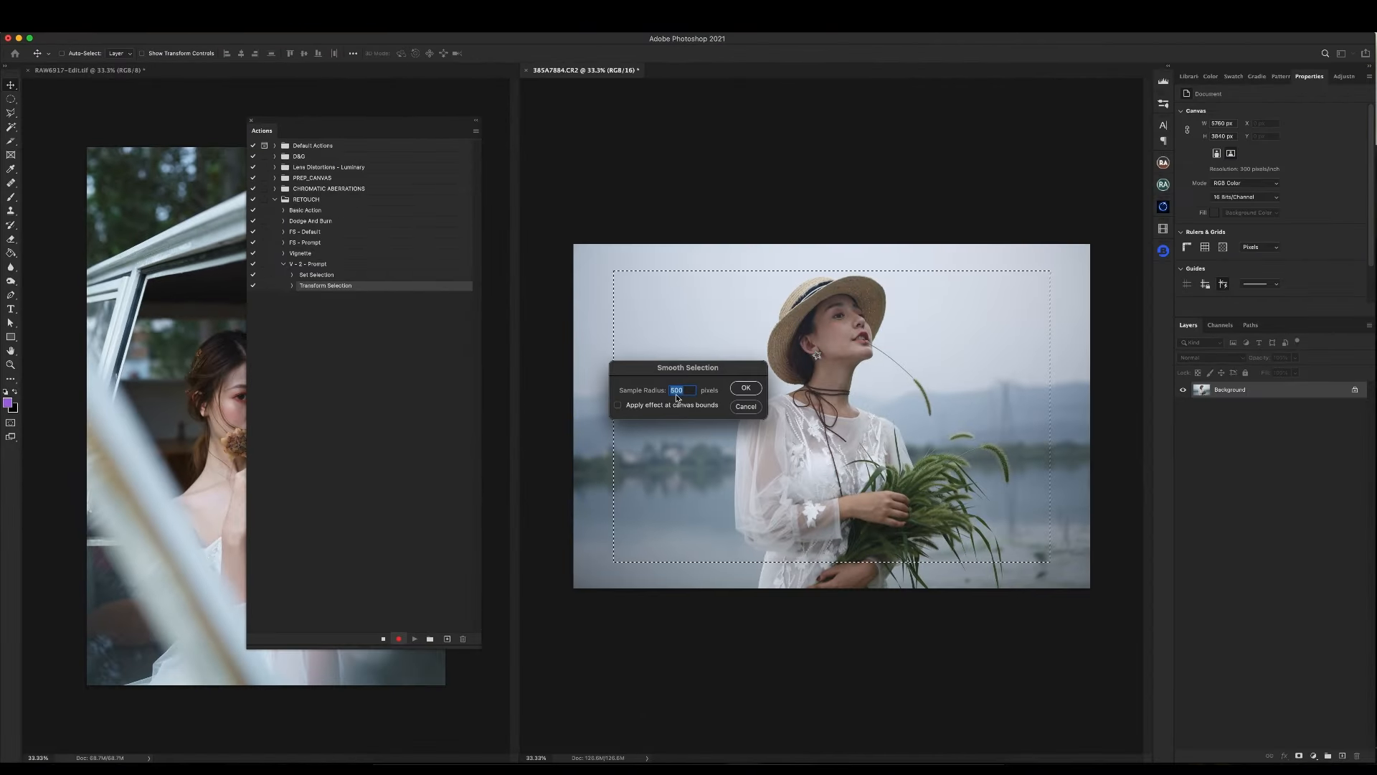
click(747, 390)
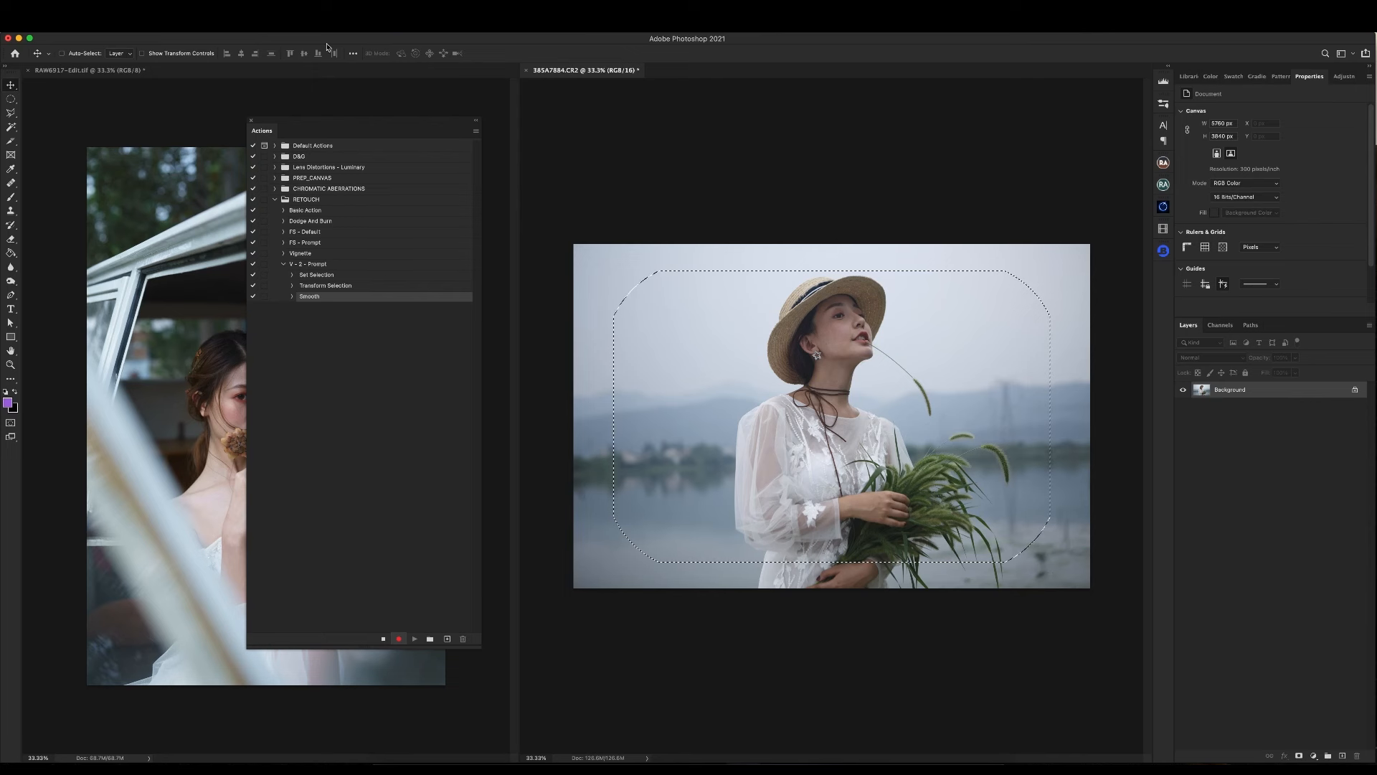
Smooth the rounded selection three more times, keeping the 500-pixel sample radius each time.
click(219, 16)
mouse_move(244, 129)
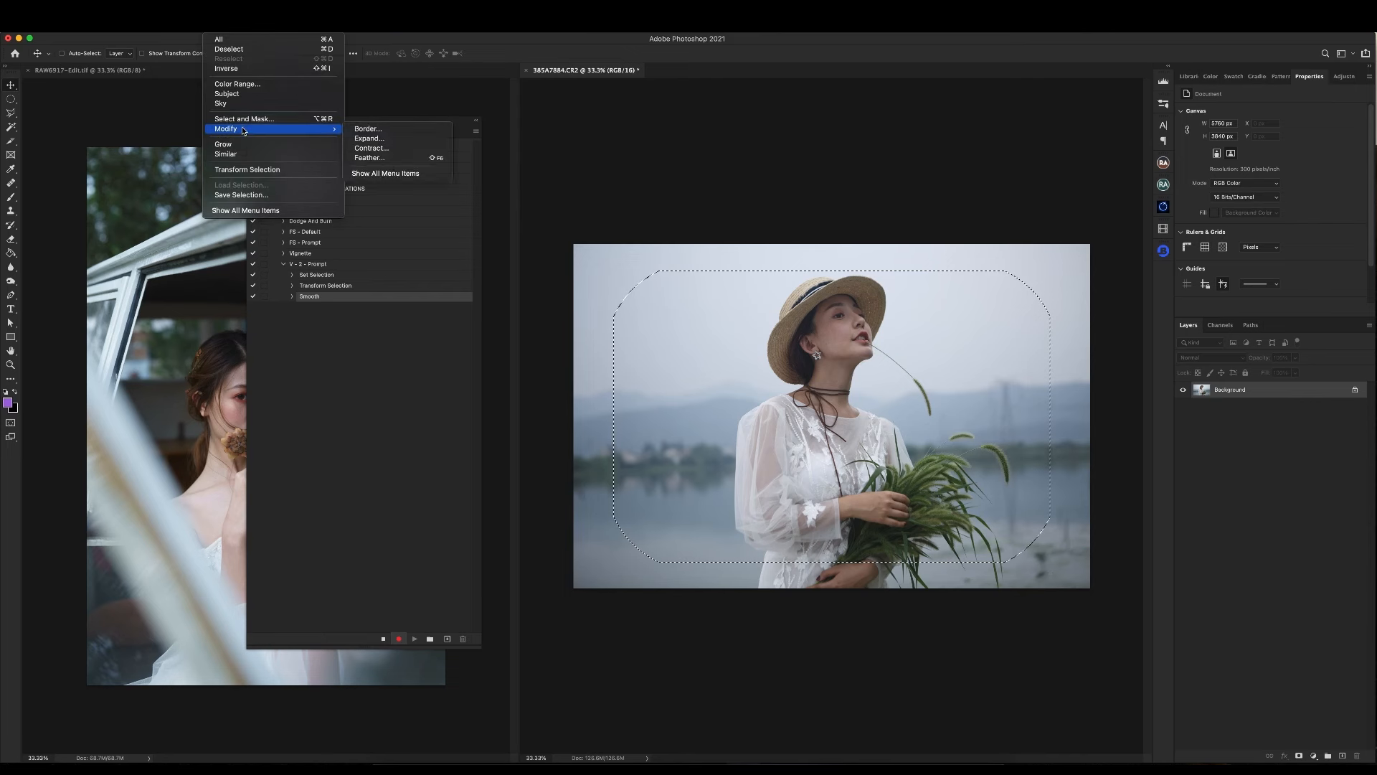
click(376, 174)
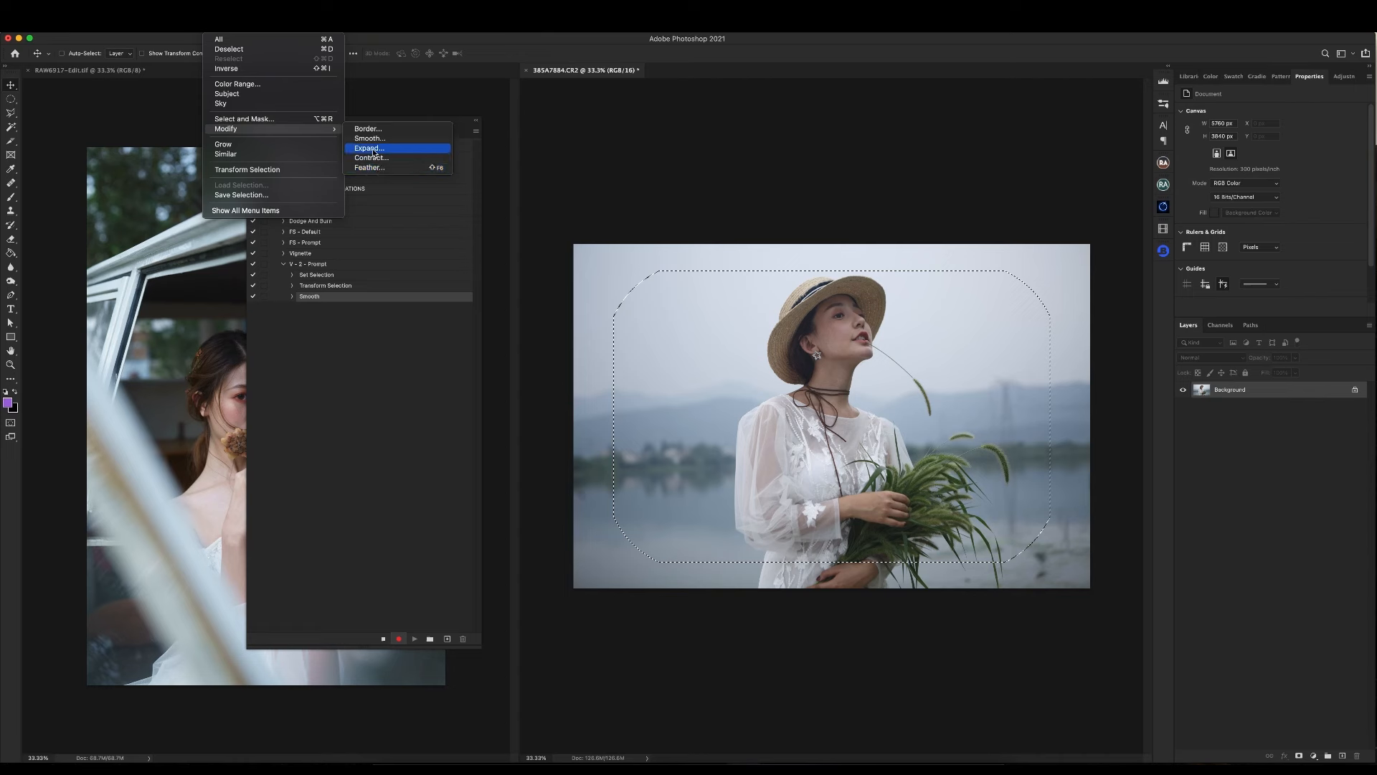
click(374, 141)
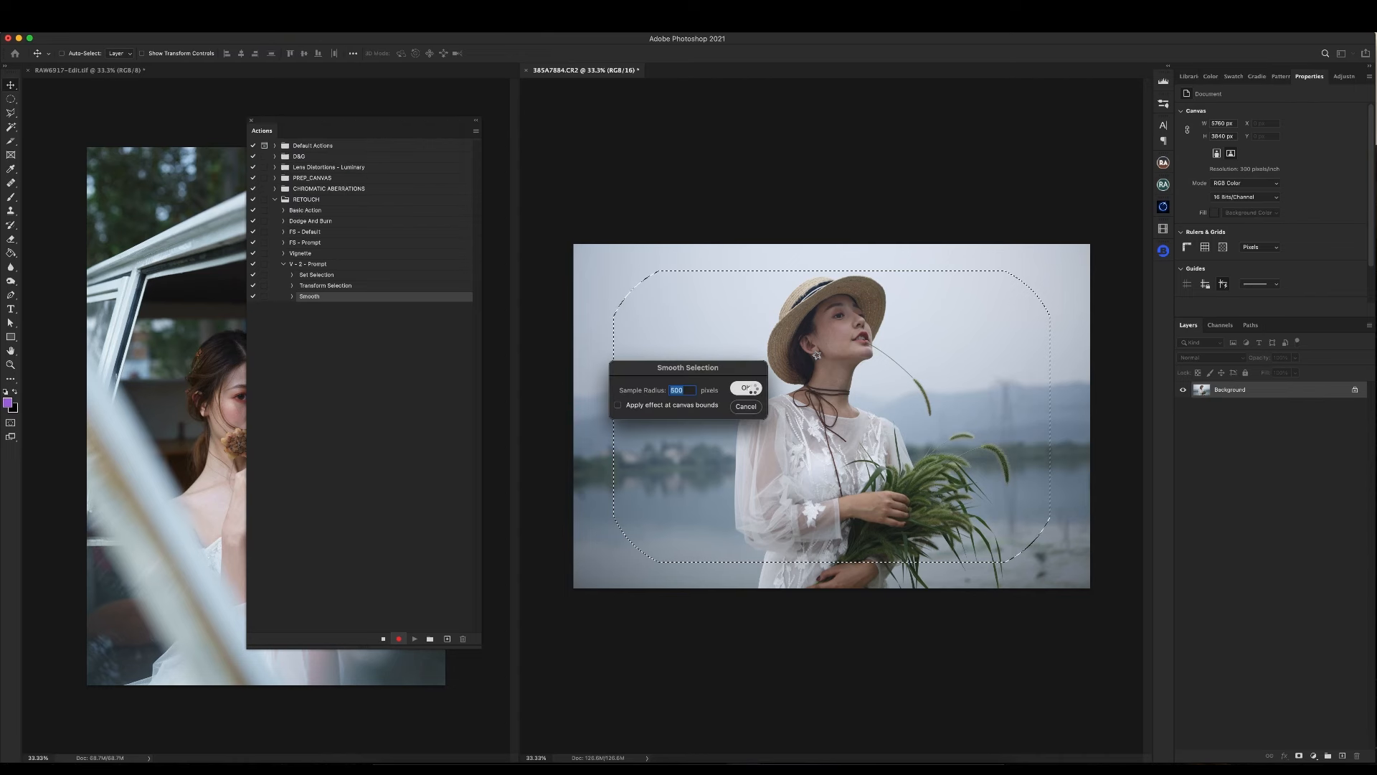
click(747, 388)
click(219, 16)
mouse_move(244, 131)
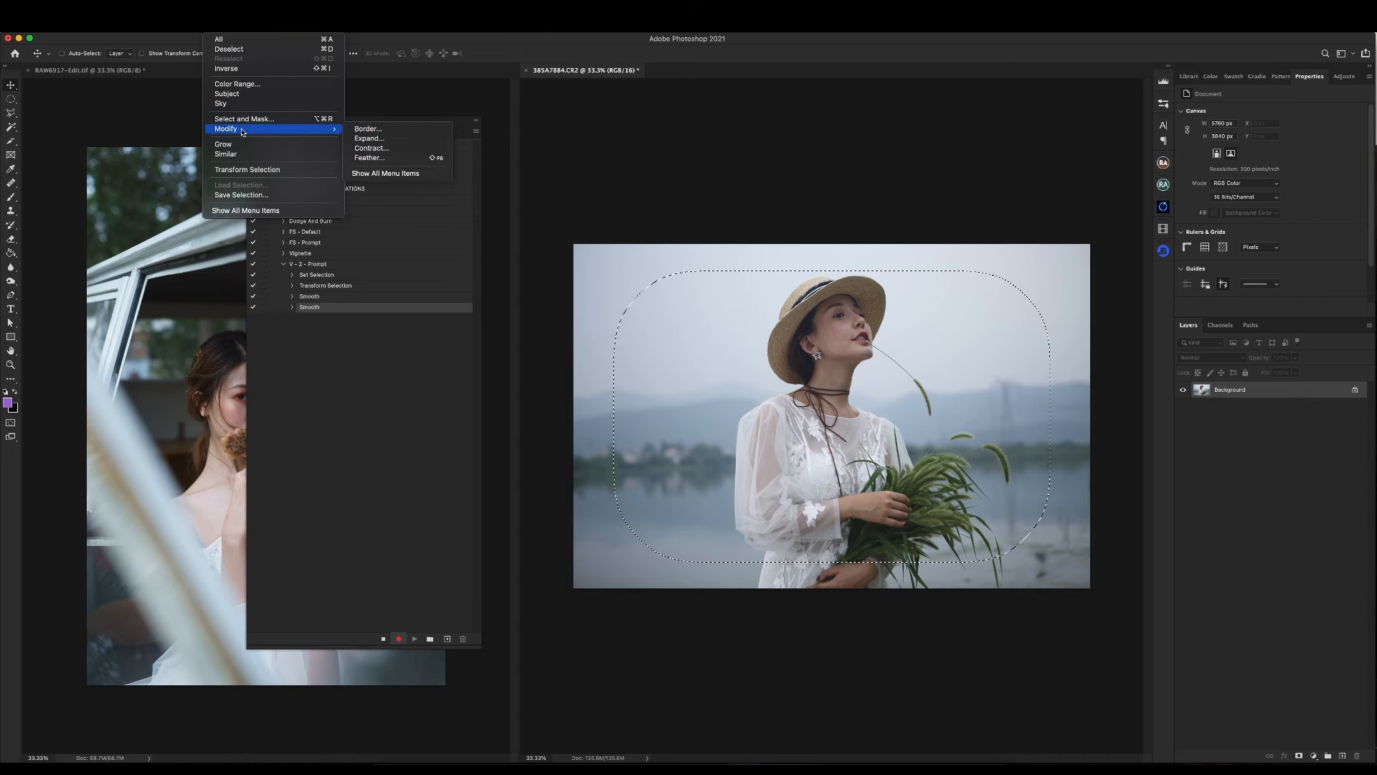
click(386, 174)
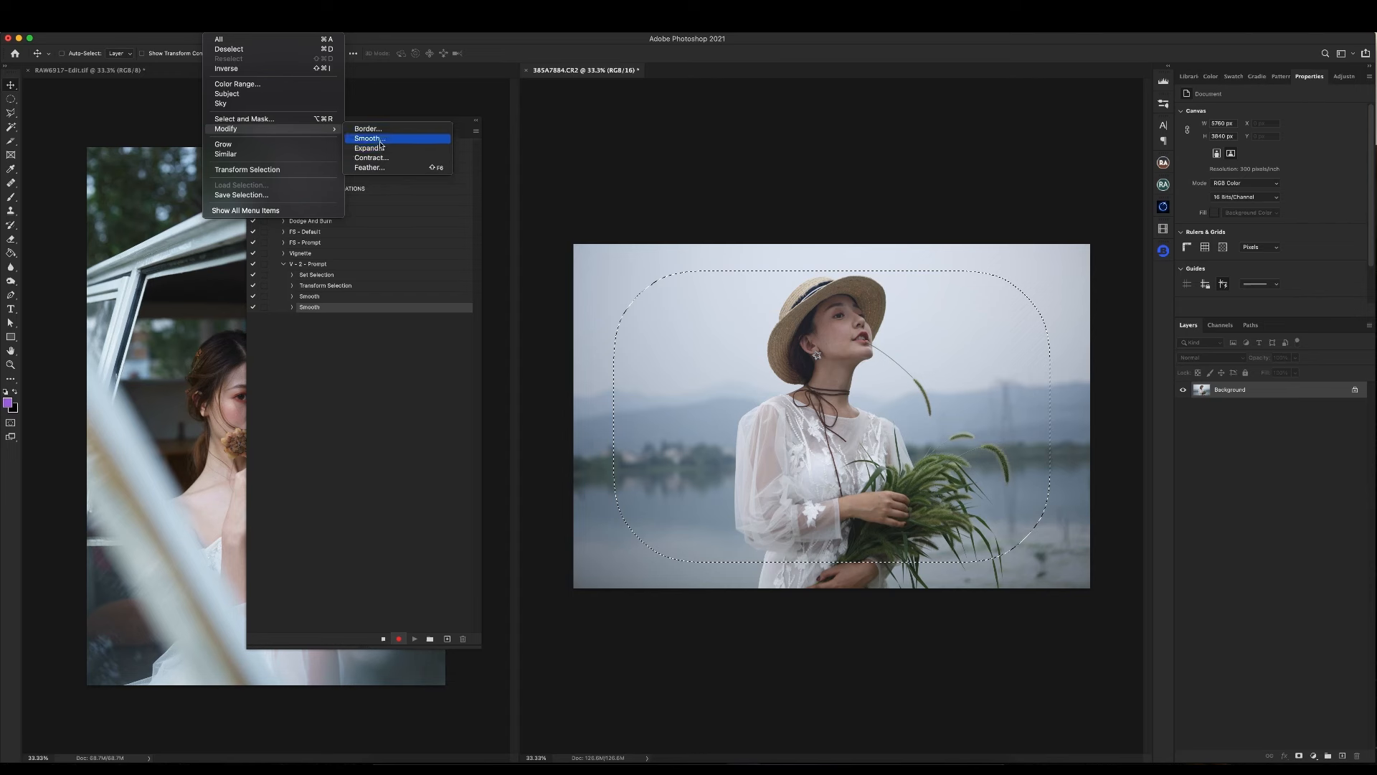
click(381, 144)
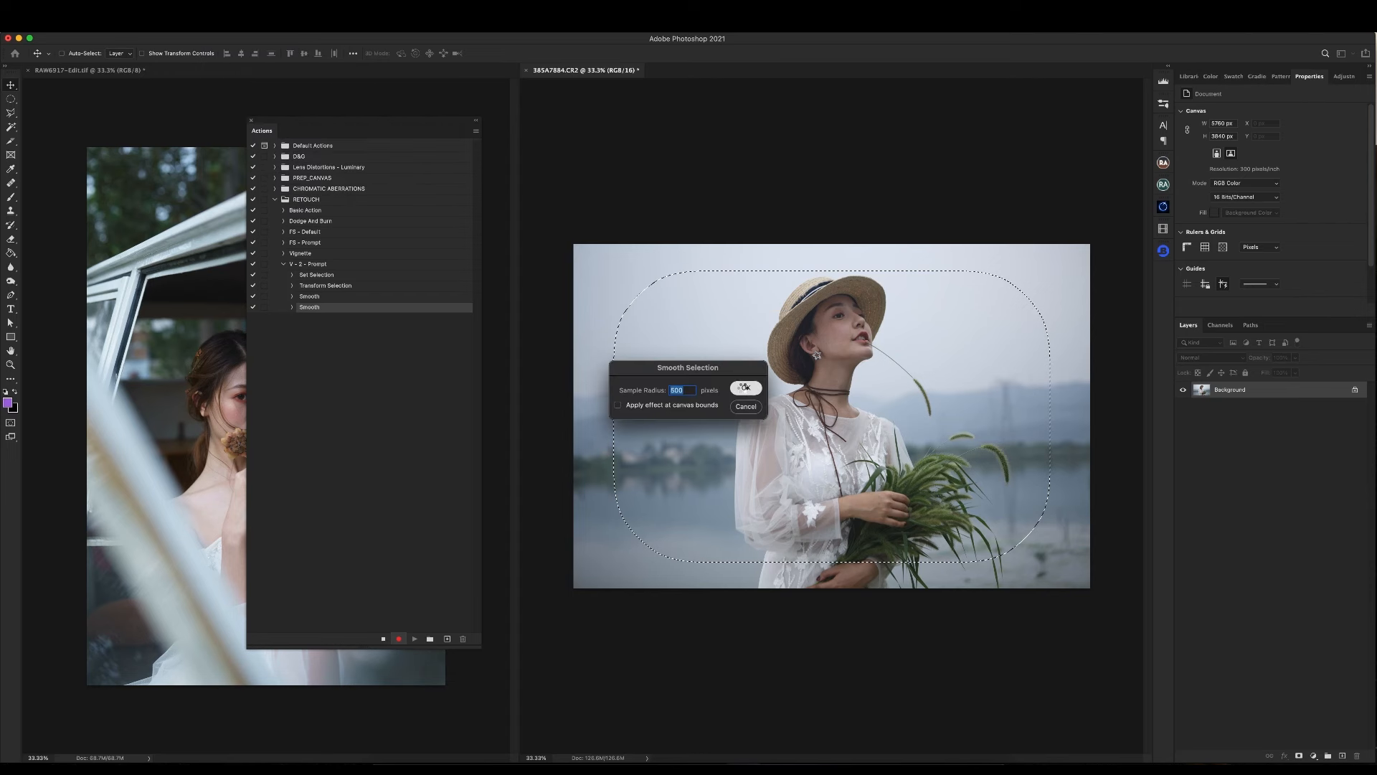
click(744, 387)
click(219, 16)
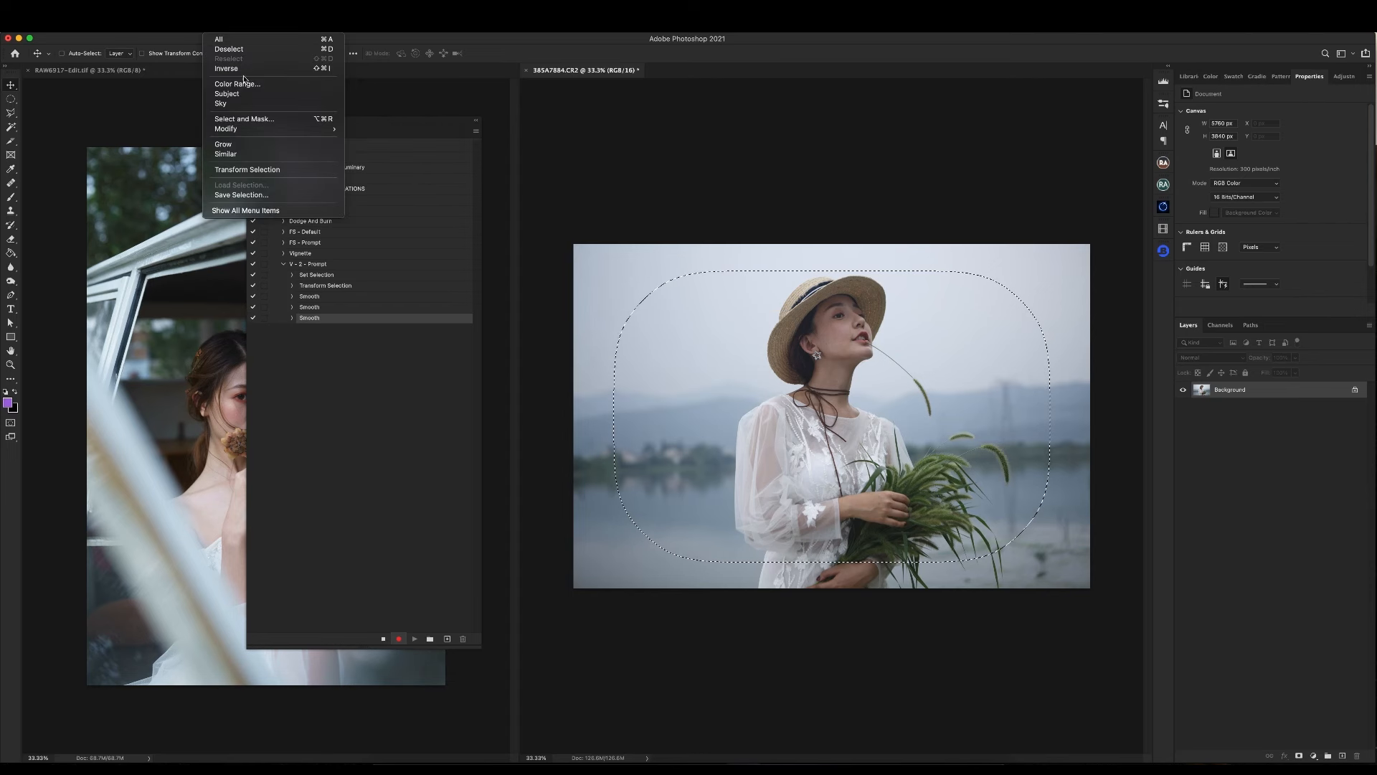
mouse_move(301, 130)
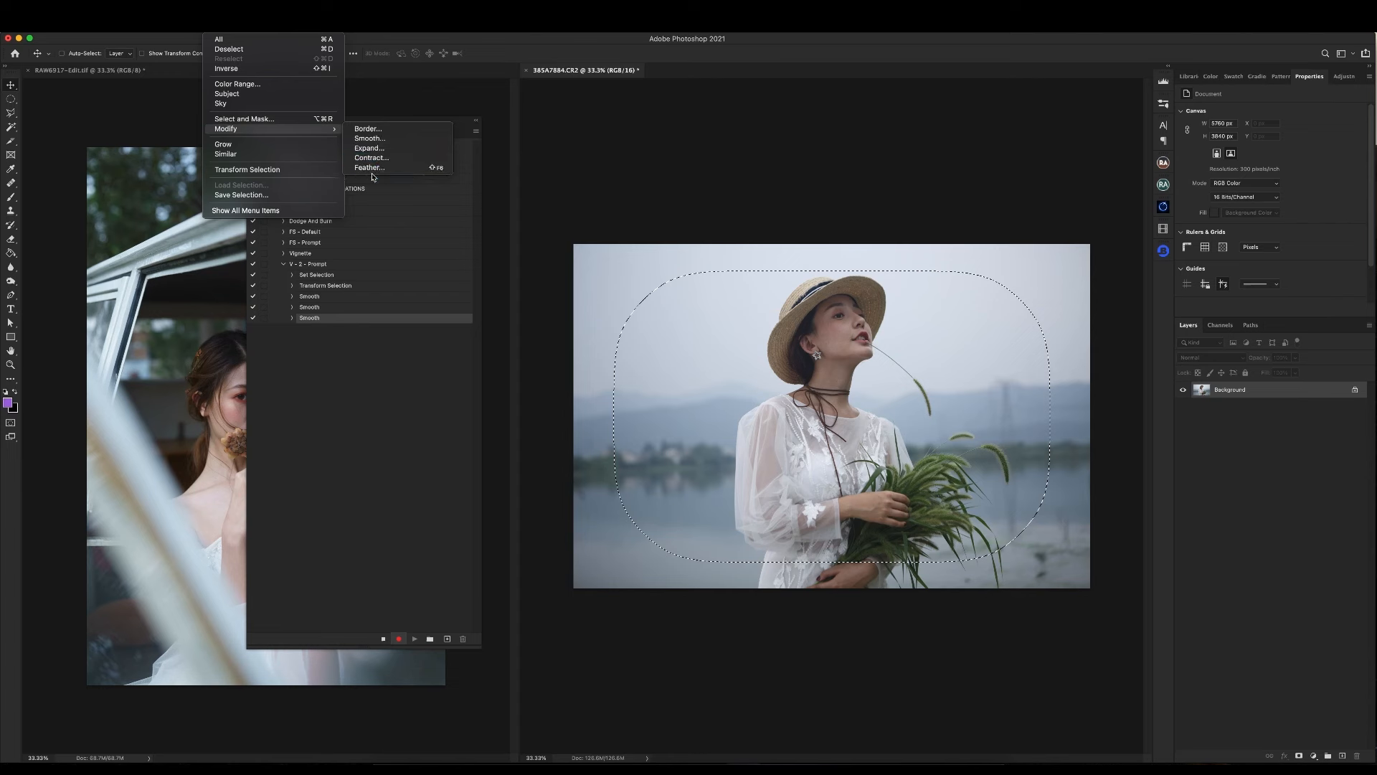
click(369, 138)
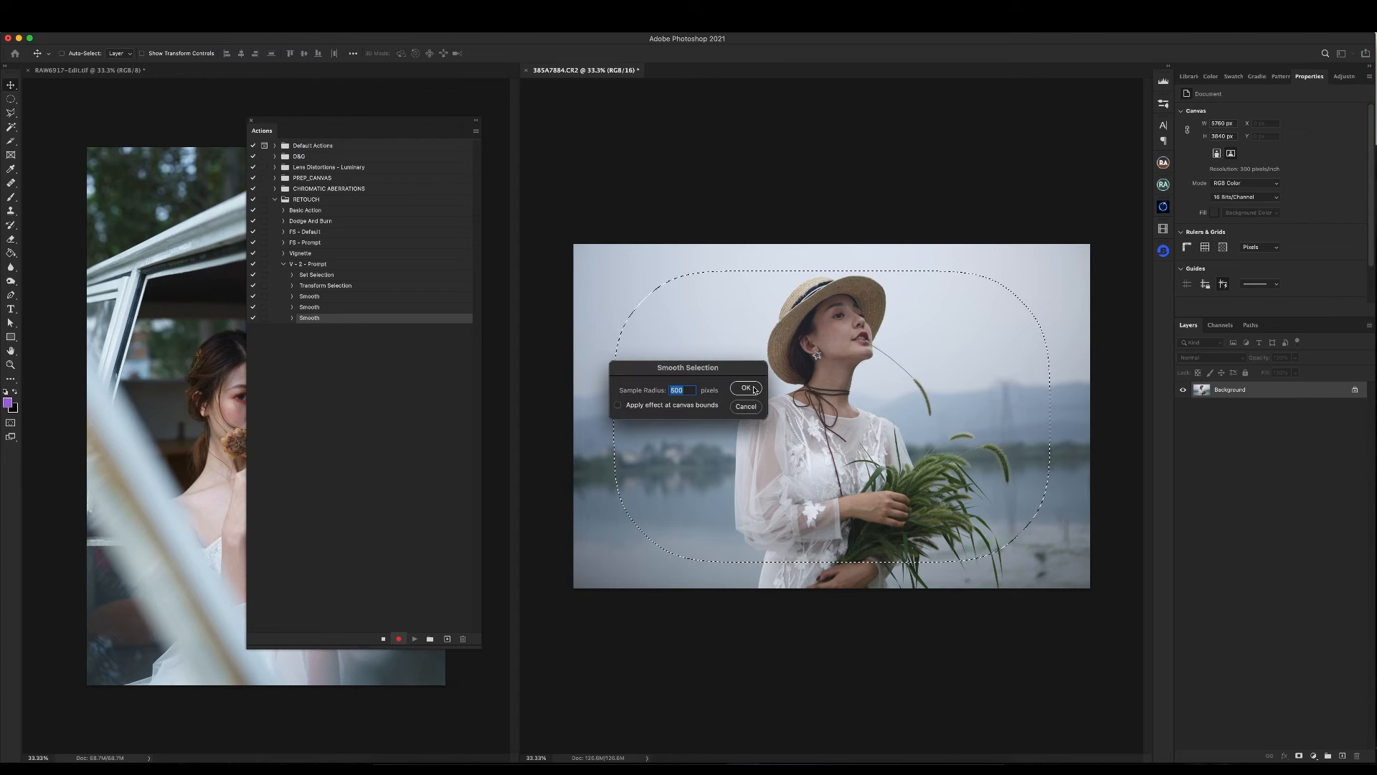
click(753, 389)
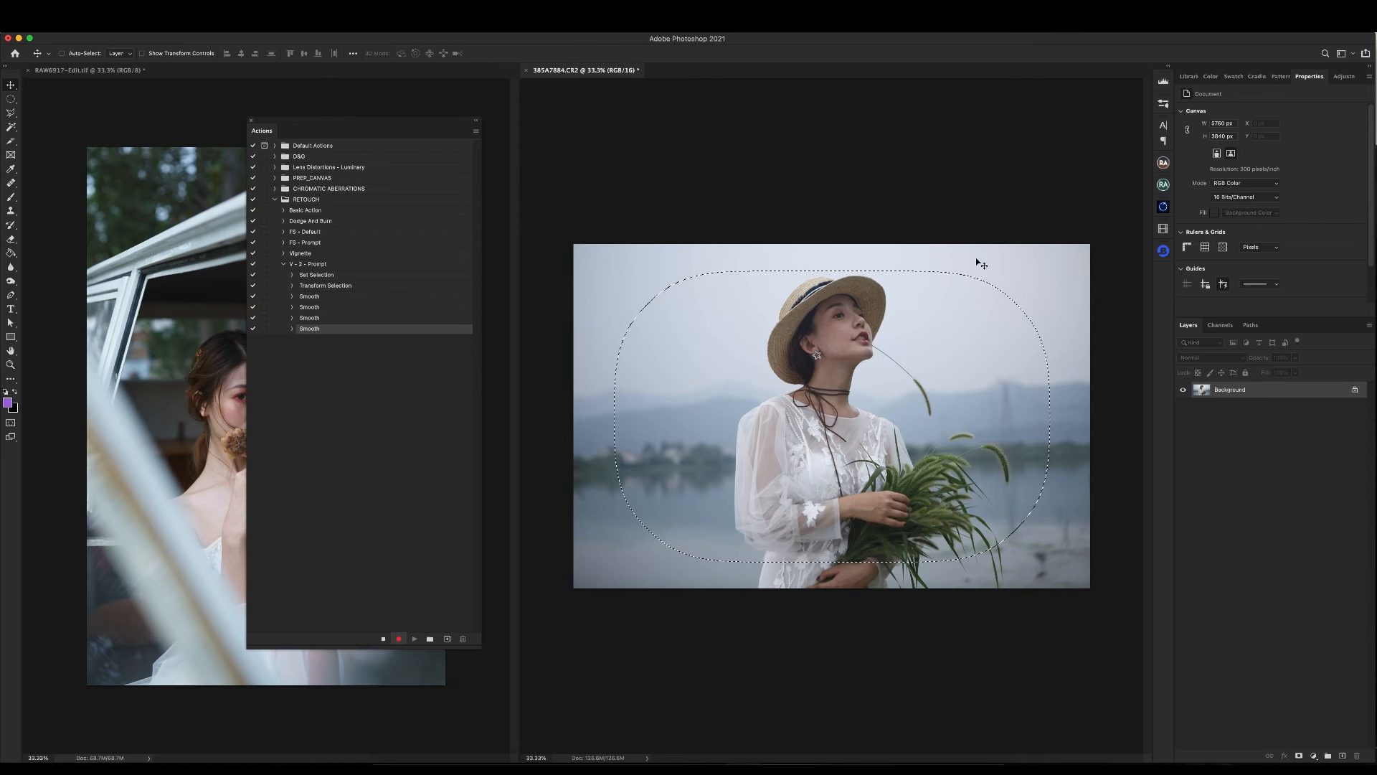
Create a Curves adjustment layer named Darken from the rounded selection, with Normal mode and 100% opacity.
click(1314, 757)
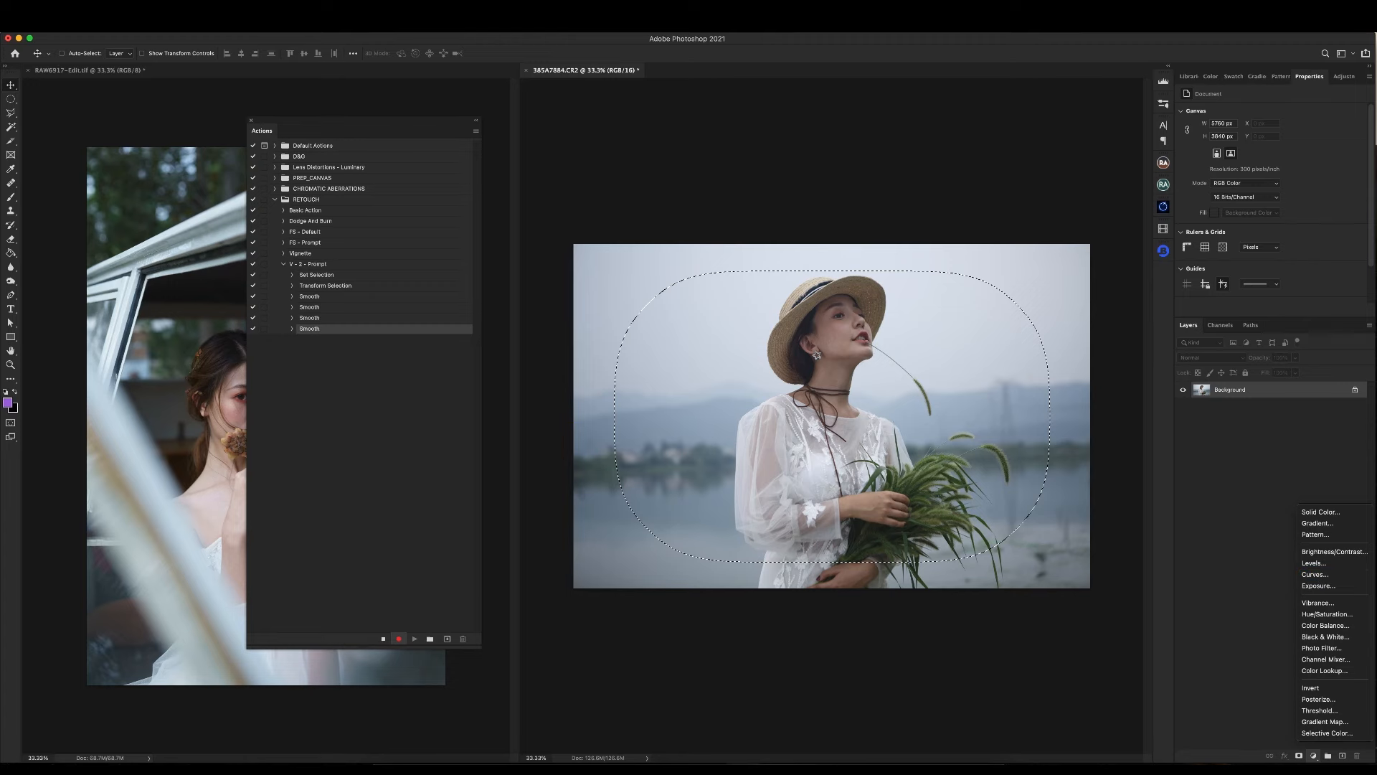
click(162, 25)
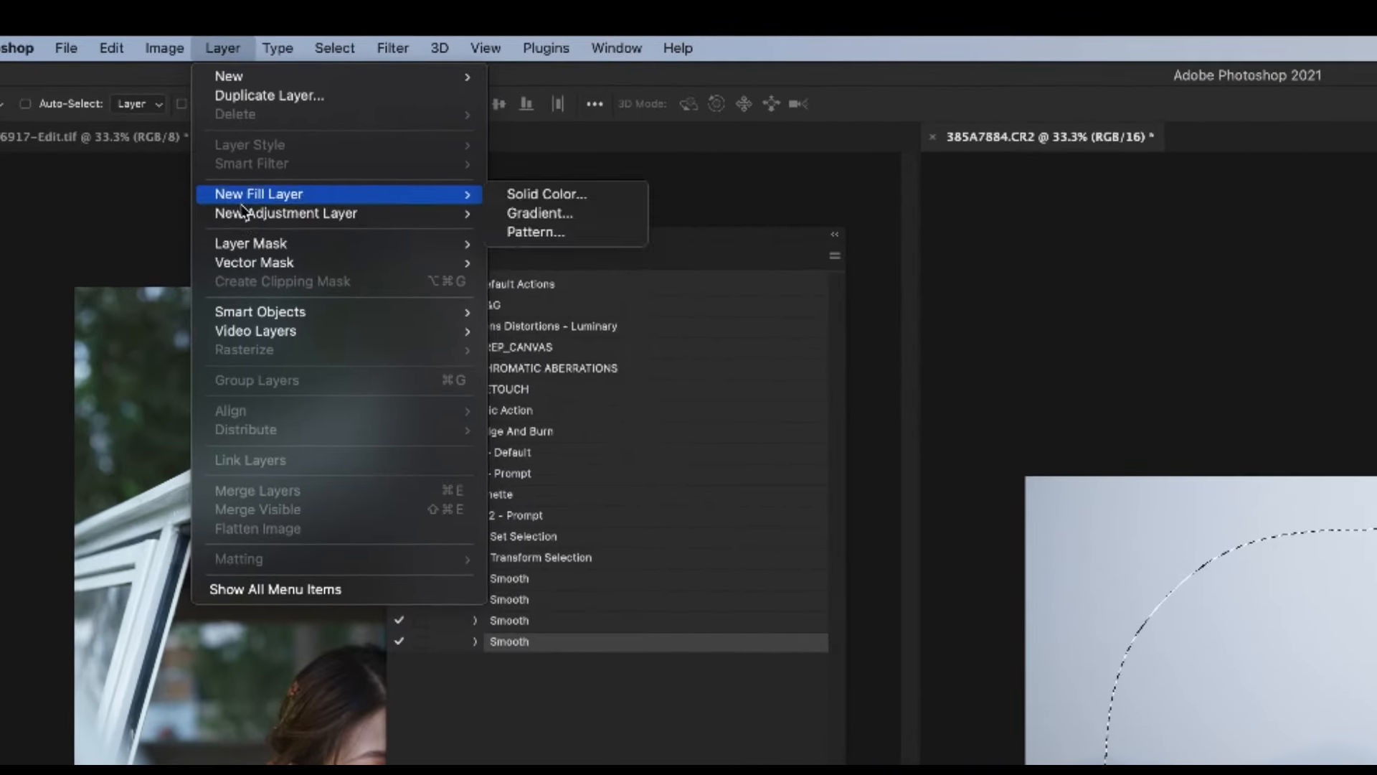
mouse_move(174, 115)
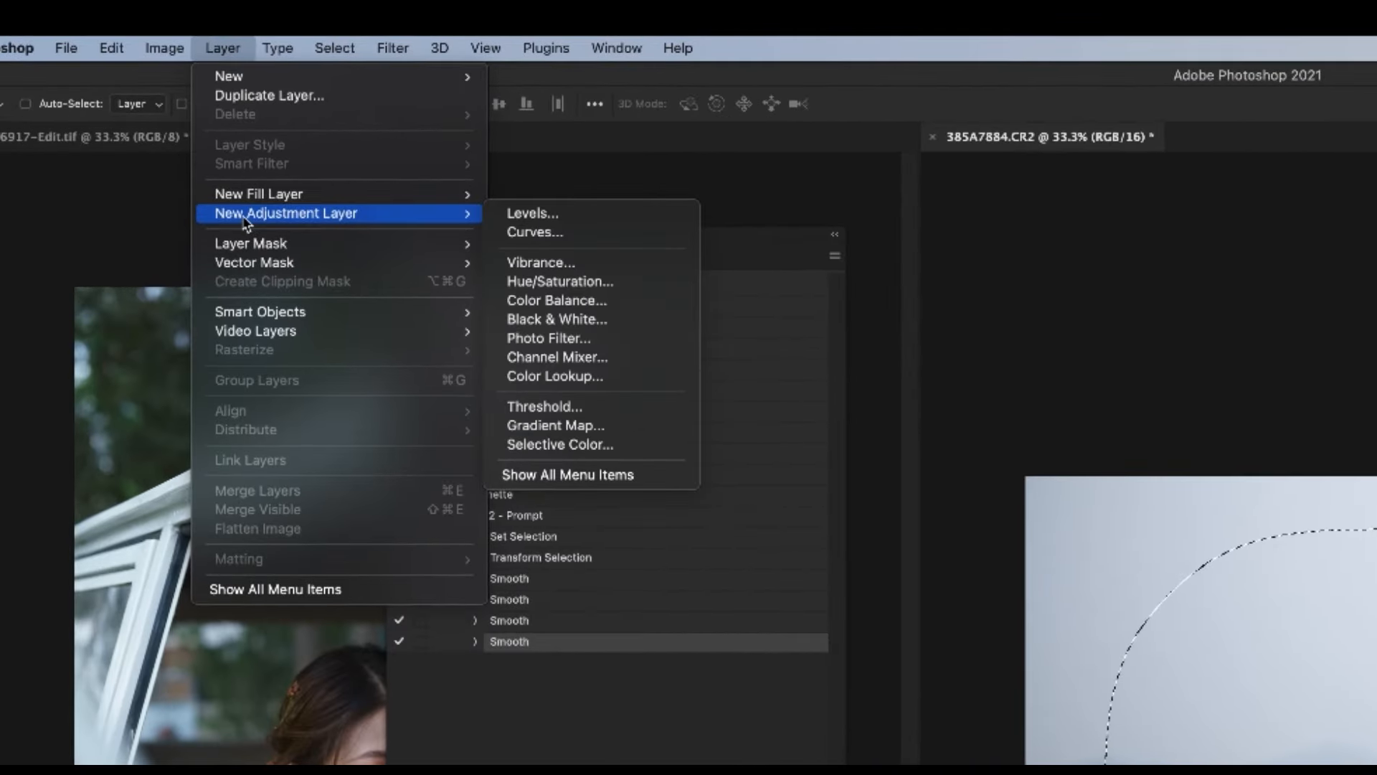
click(543, 233)
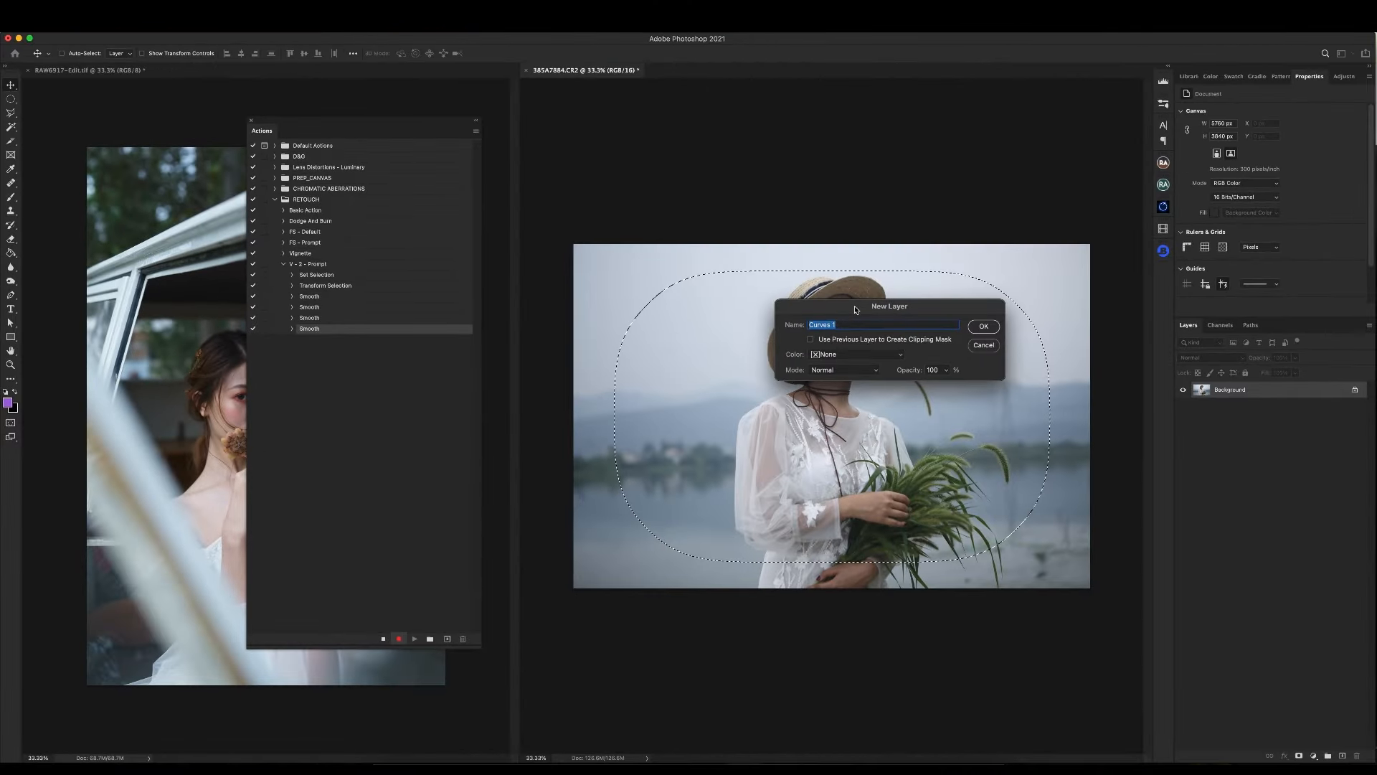
drag(1103, 442, 1093, 265)
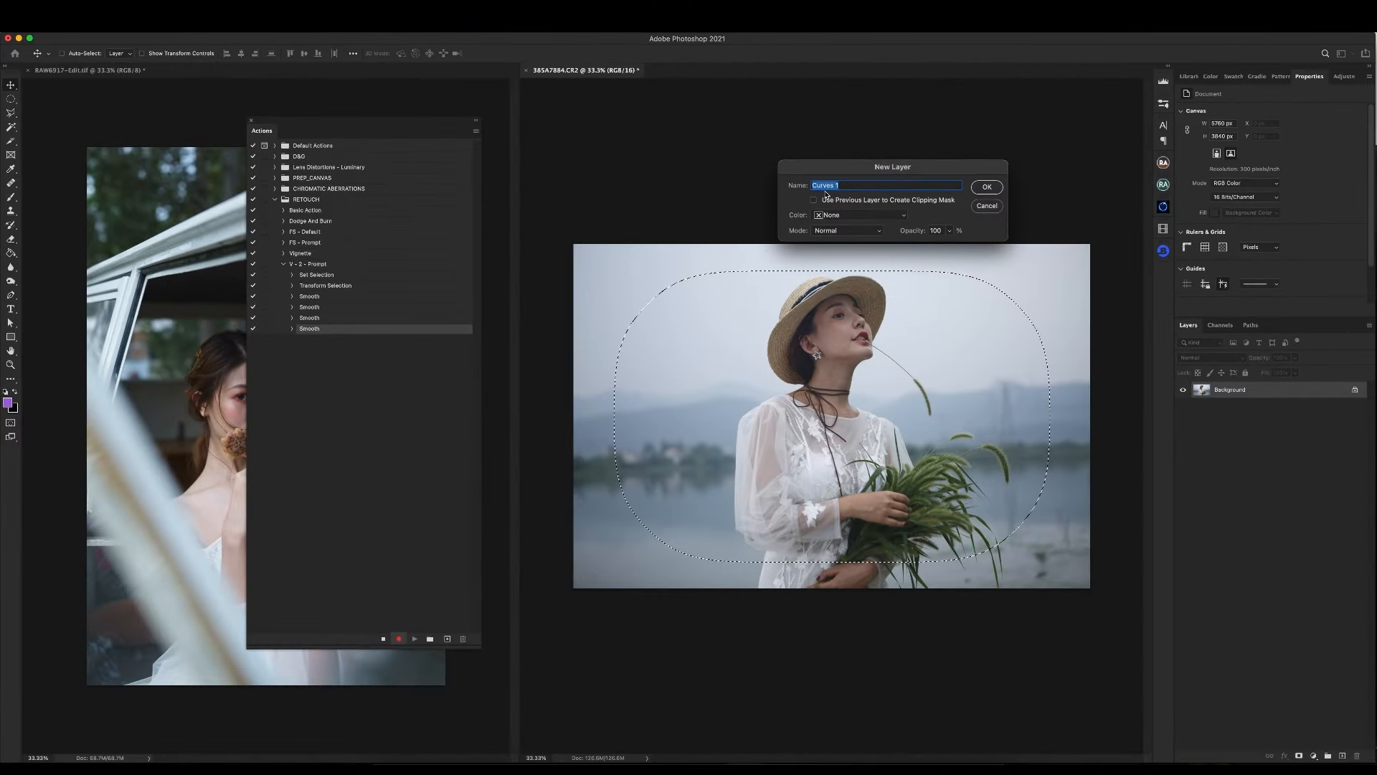
text(Dark)
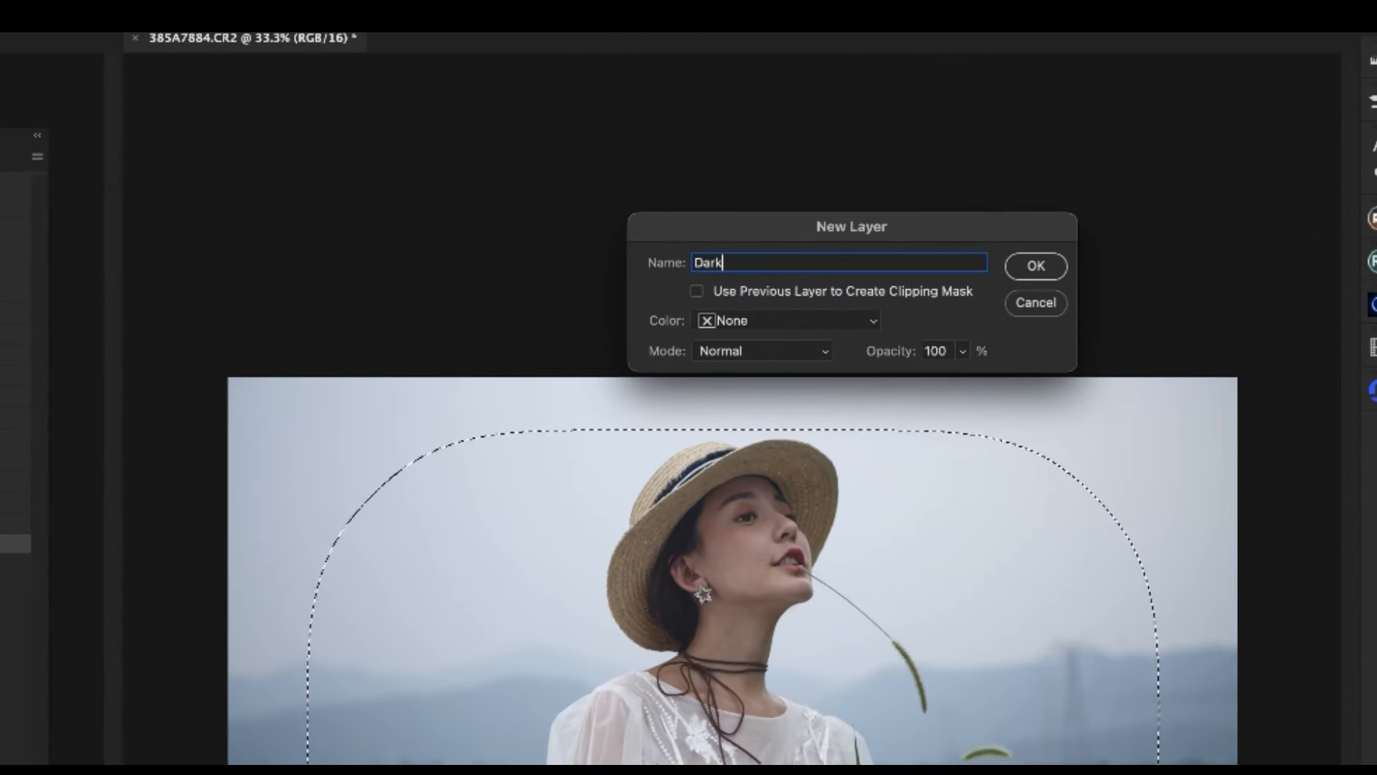
text(en)
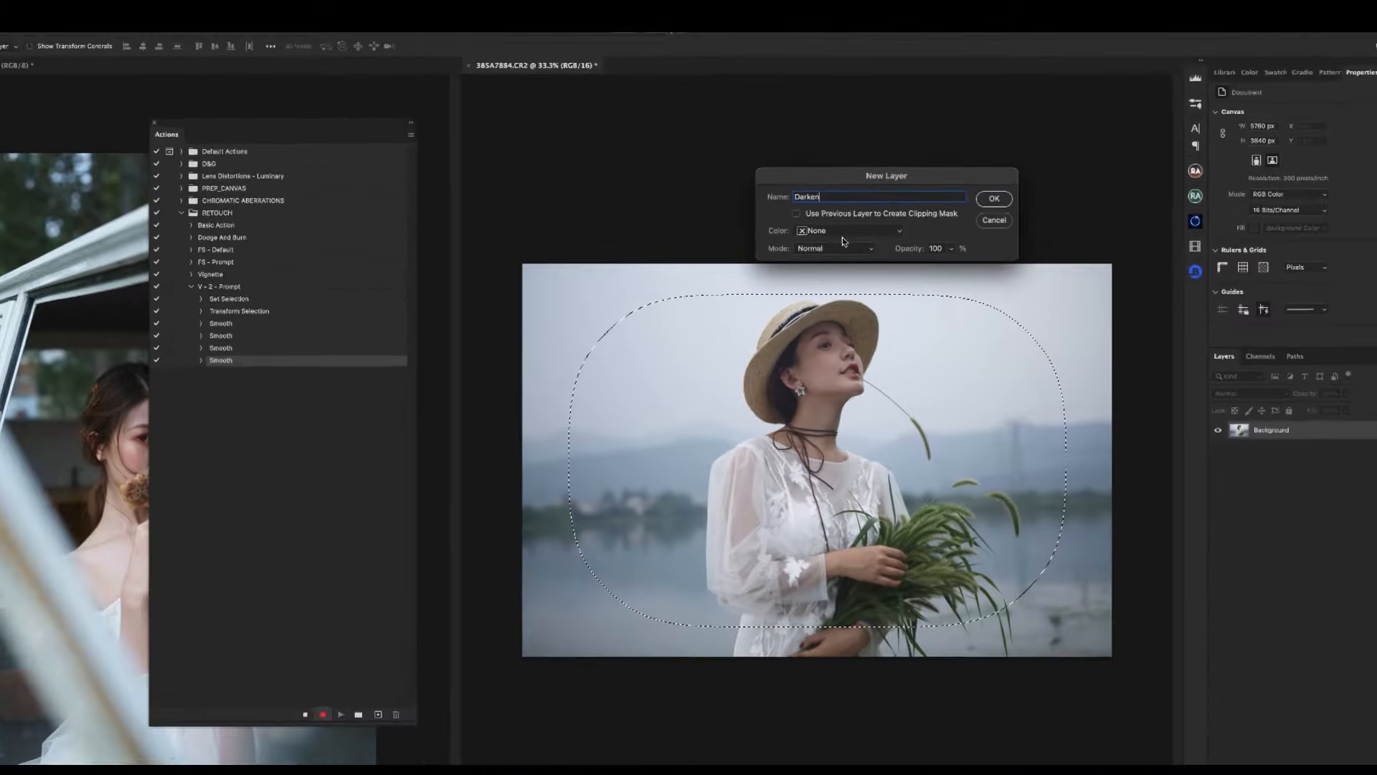
click(995, 199)
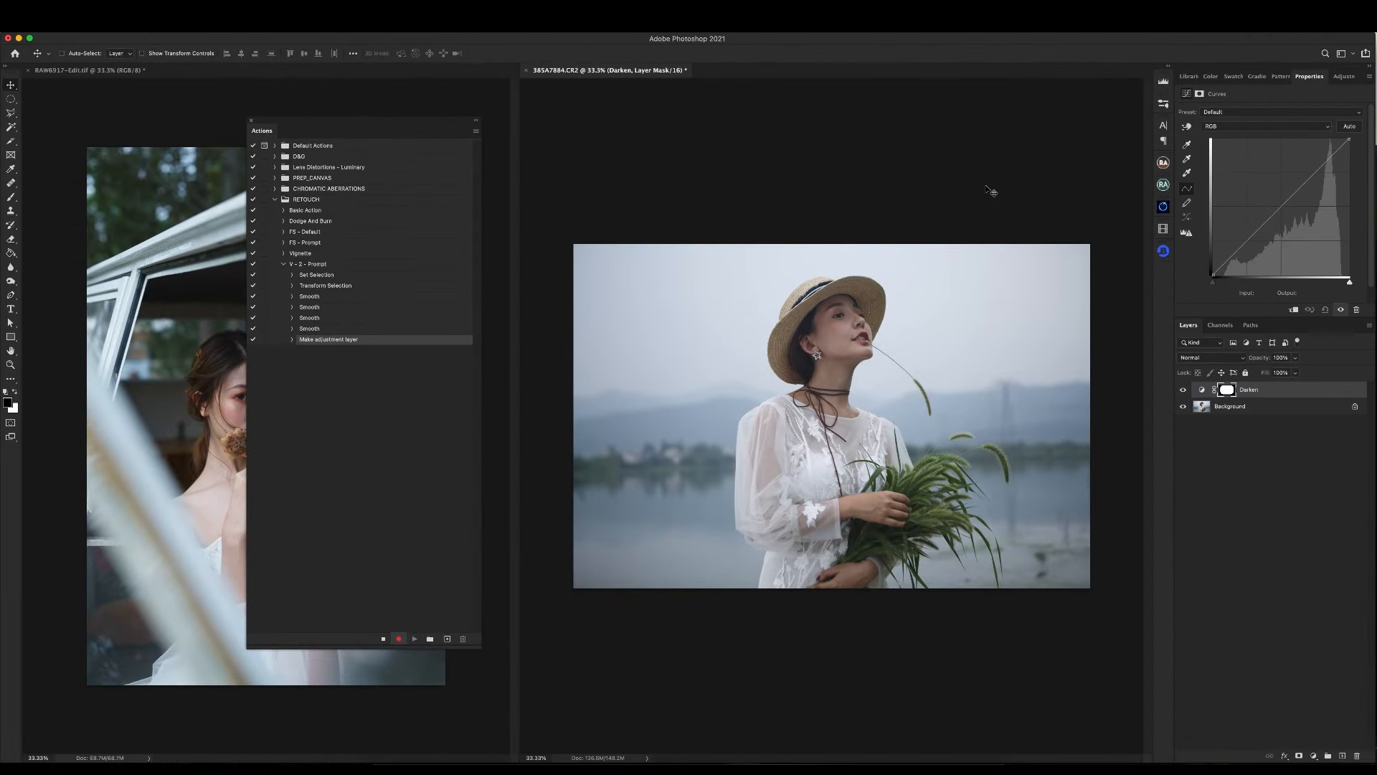
Display the Darken layer's mask on the canvas, feather it to about 850 px and invert it.
alt+click(1227, 389)
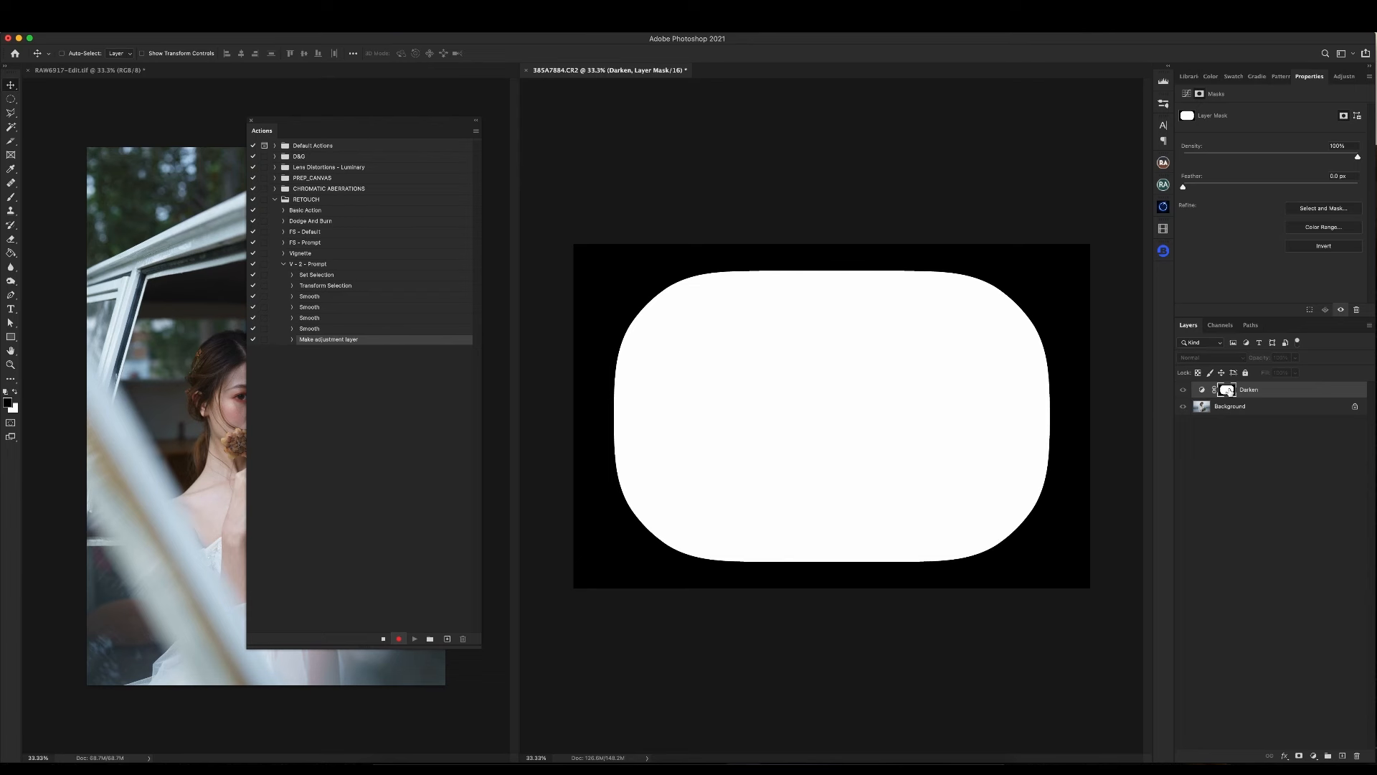
drag(1220, 187, 1353, 190)
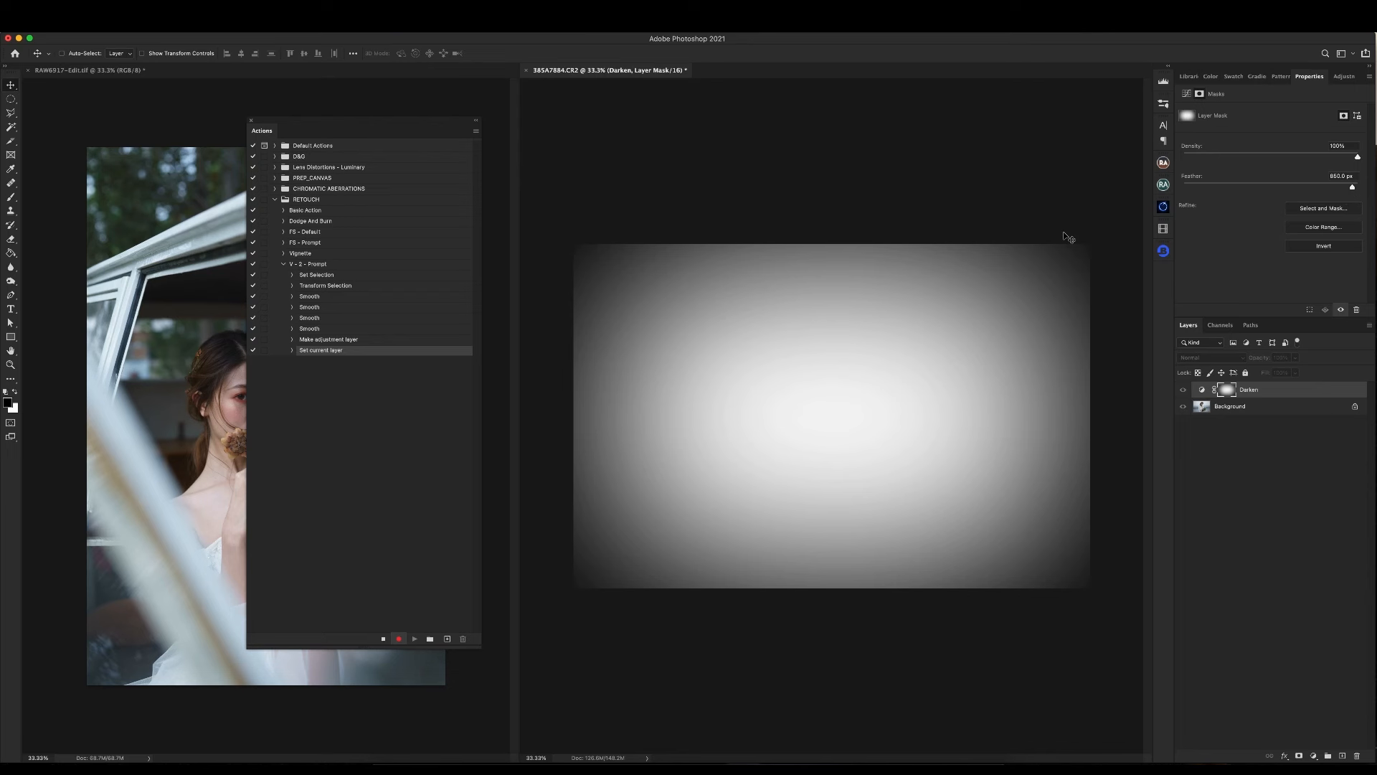
alt+click(1228, 391)
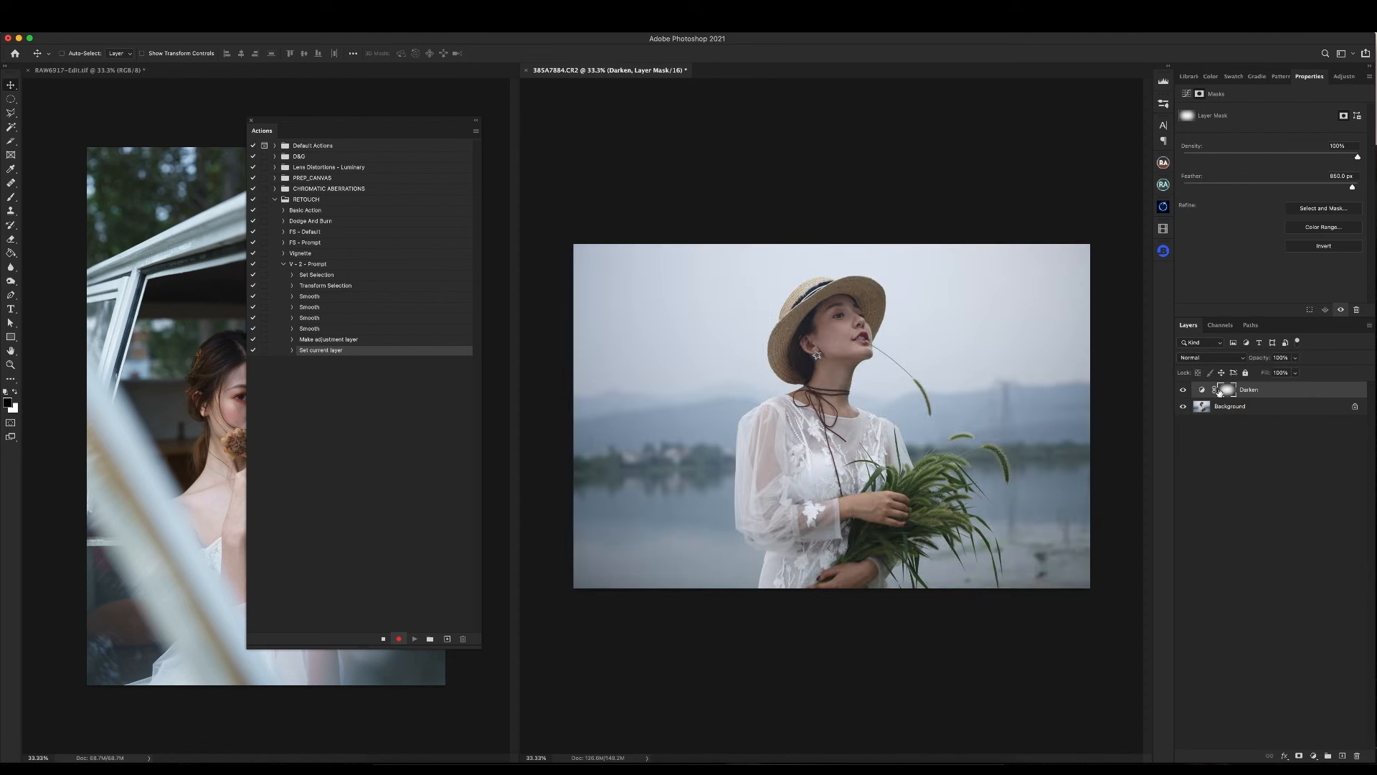
alt+click(1227, 392)
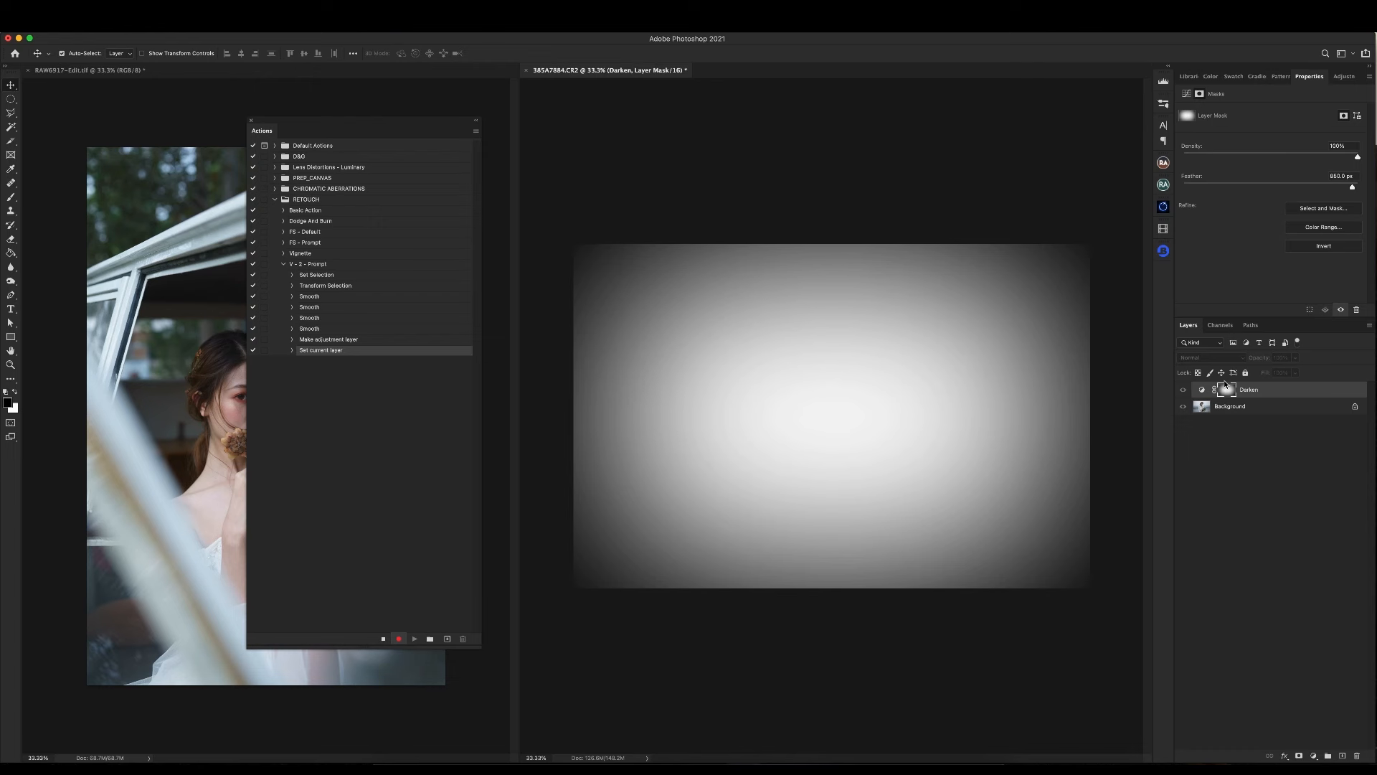
key(super+i)
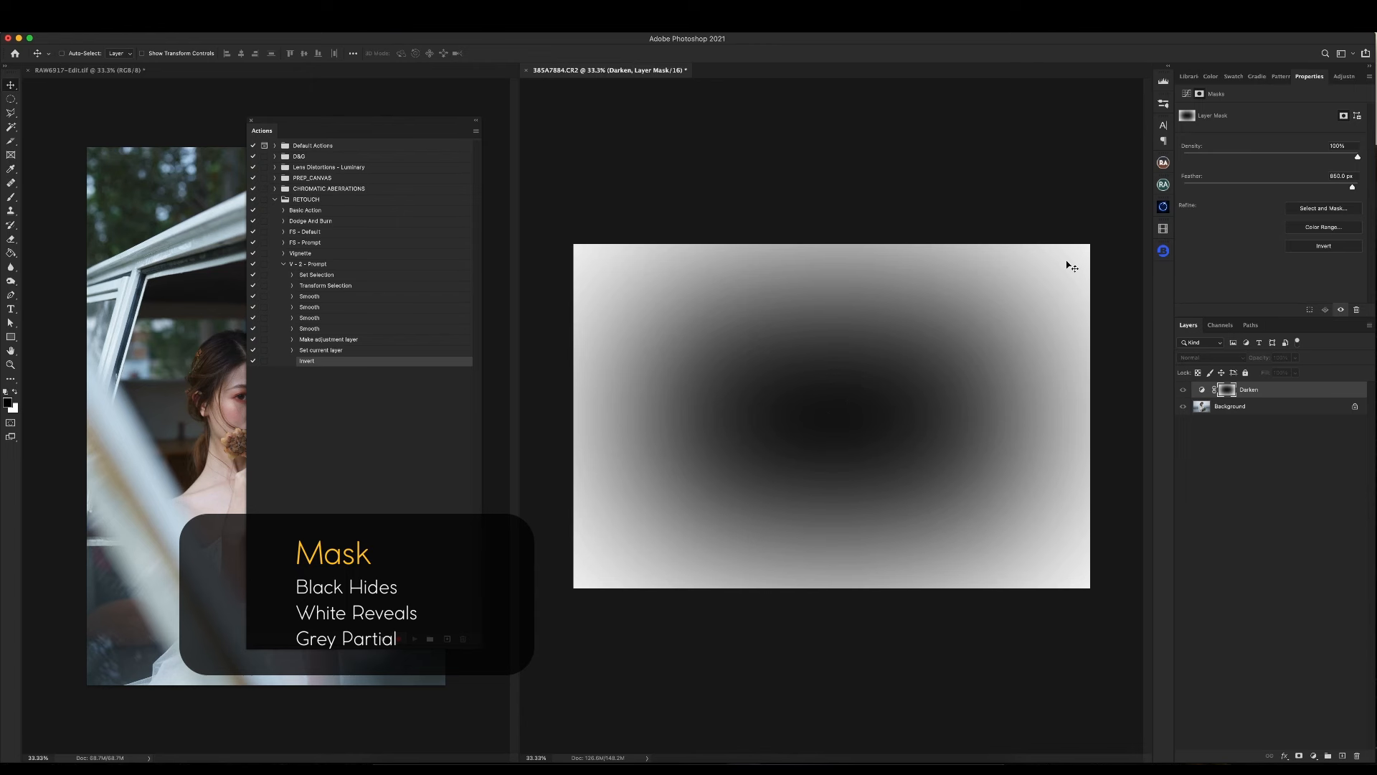
Pull the Darken layer's curve down in the midtones, highlights and shadows to darken the image edges.
click(1202, 391)
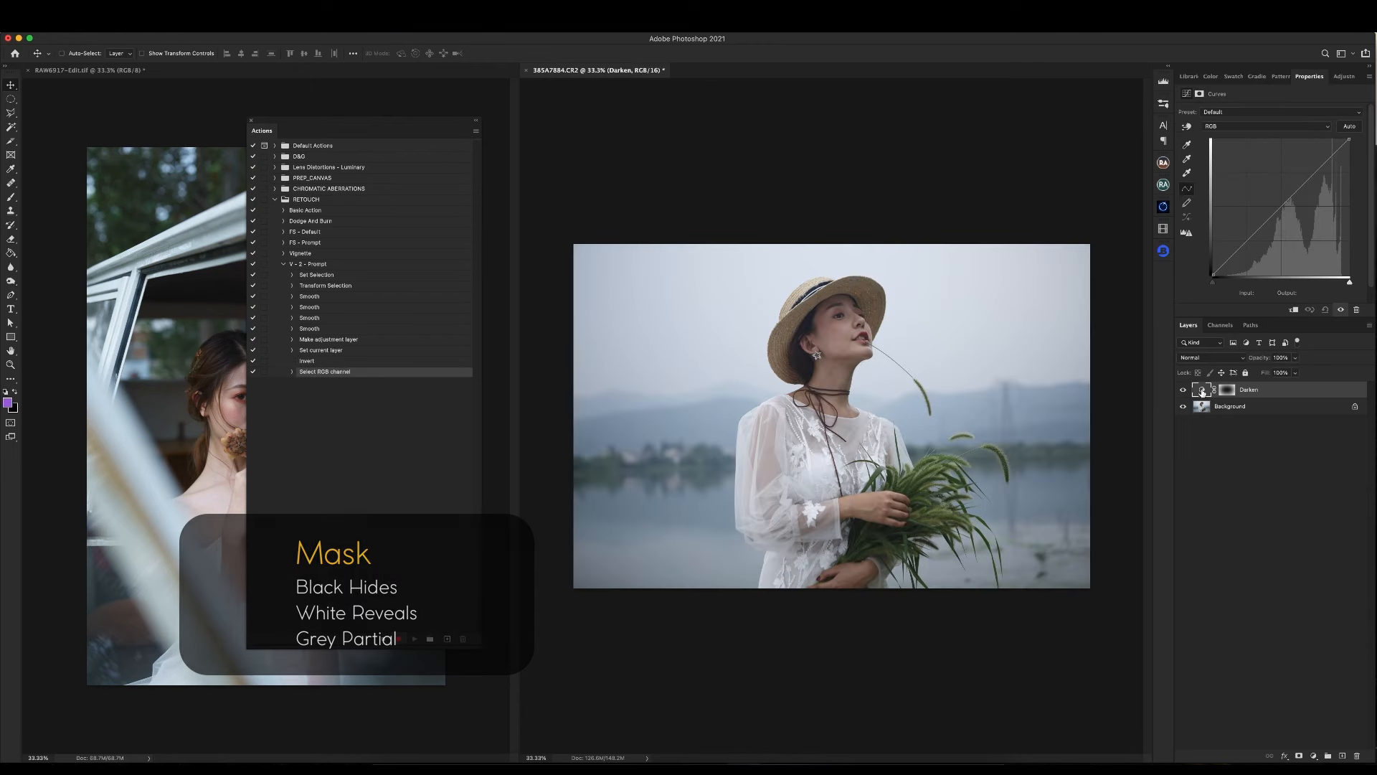
drag(1282, 206, 1286, 234)
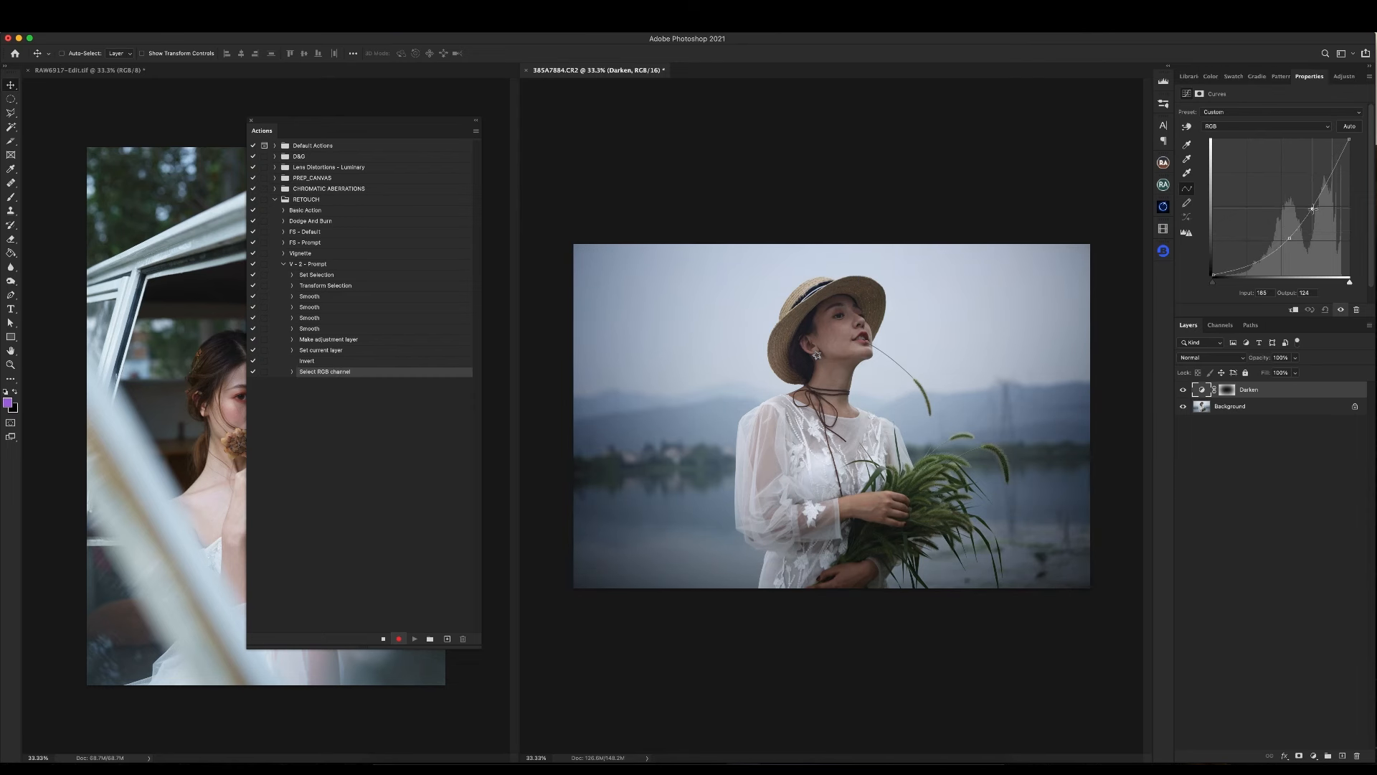
drag(1313, 208, 1267, 259)
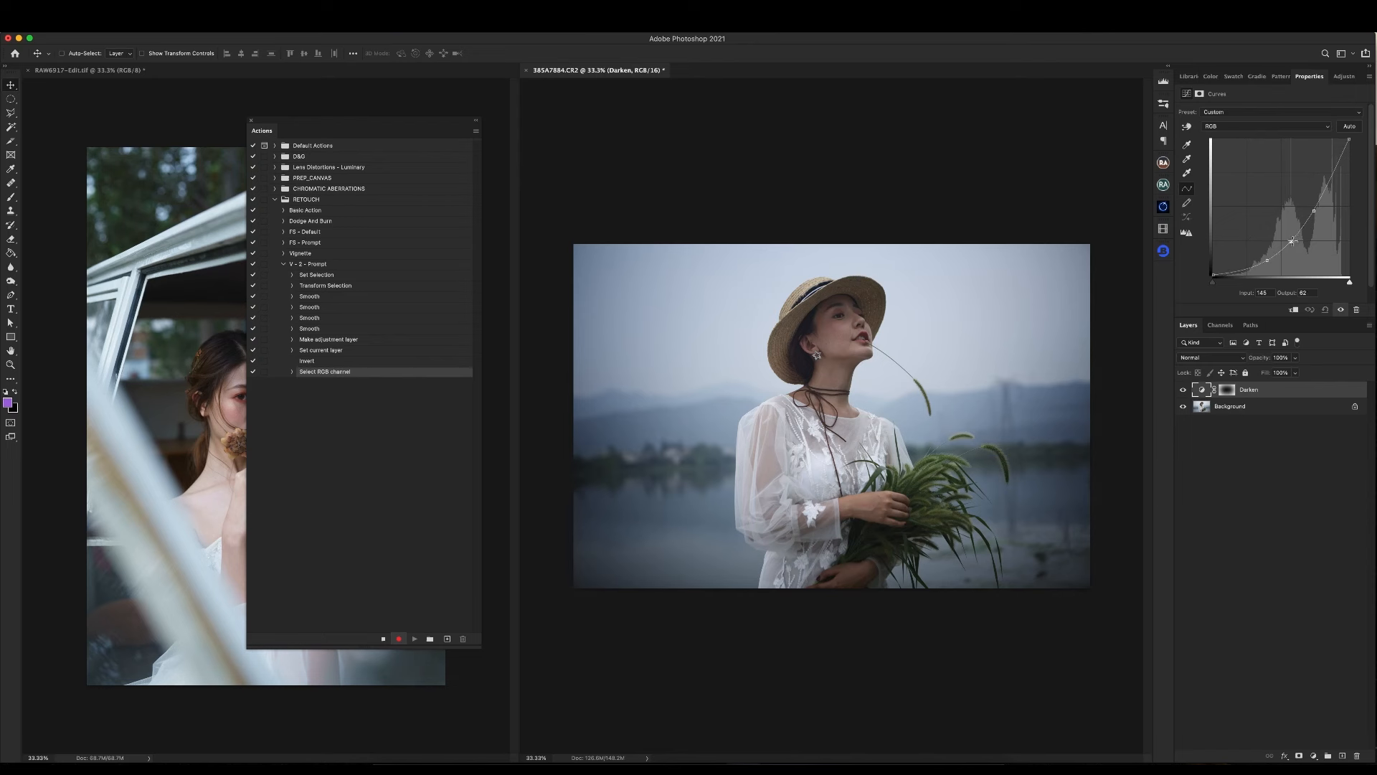
Duplicate the Darken curves layer and invert the mask of the copy.
click(1279, 393)
key(super+j)
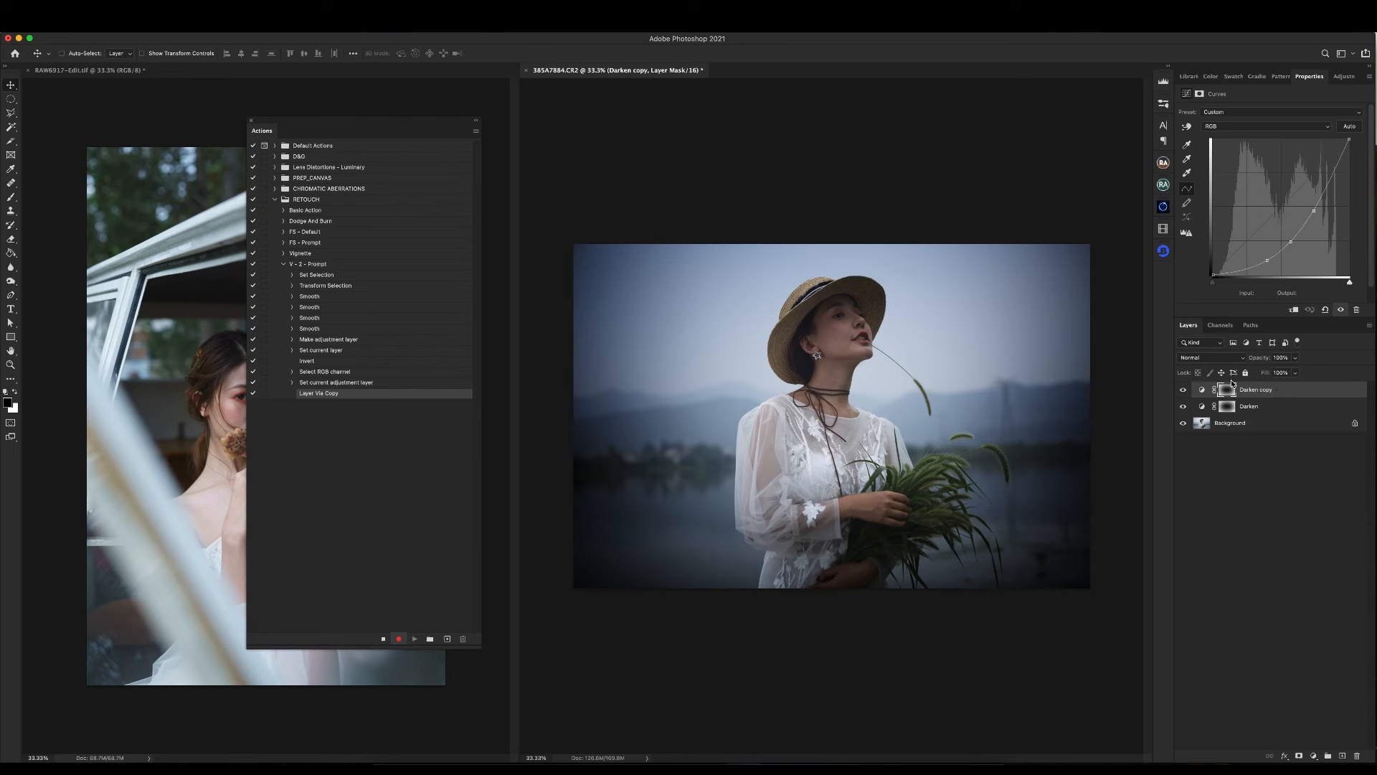
alt+click(1228, 390)
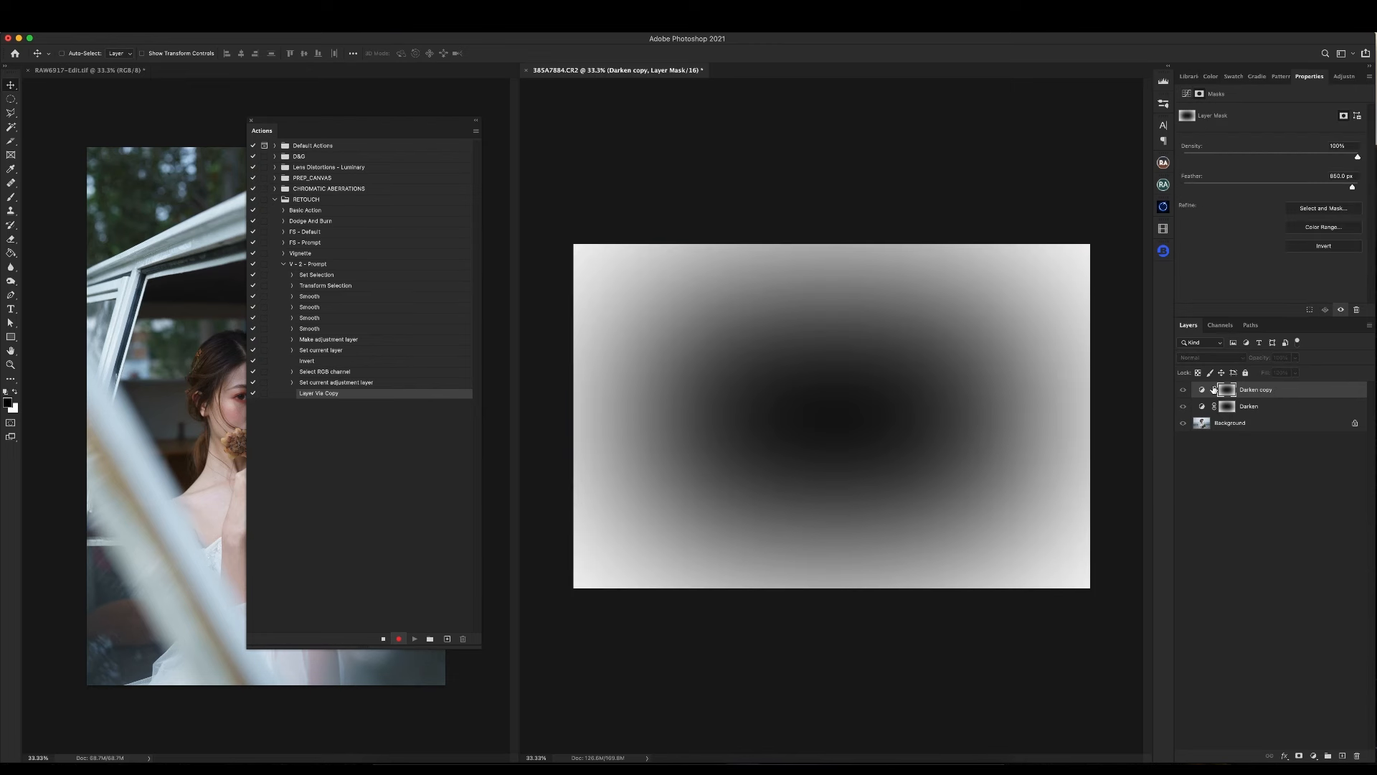
key(super+i)
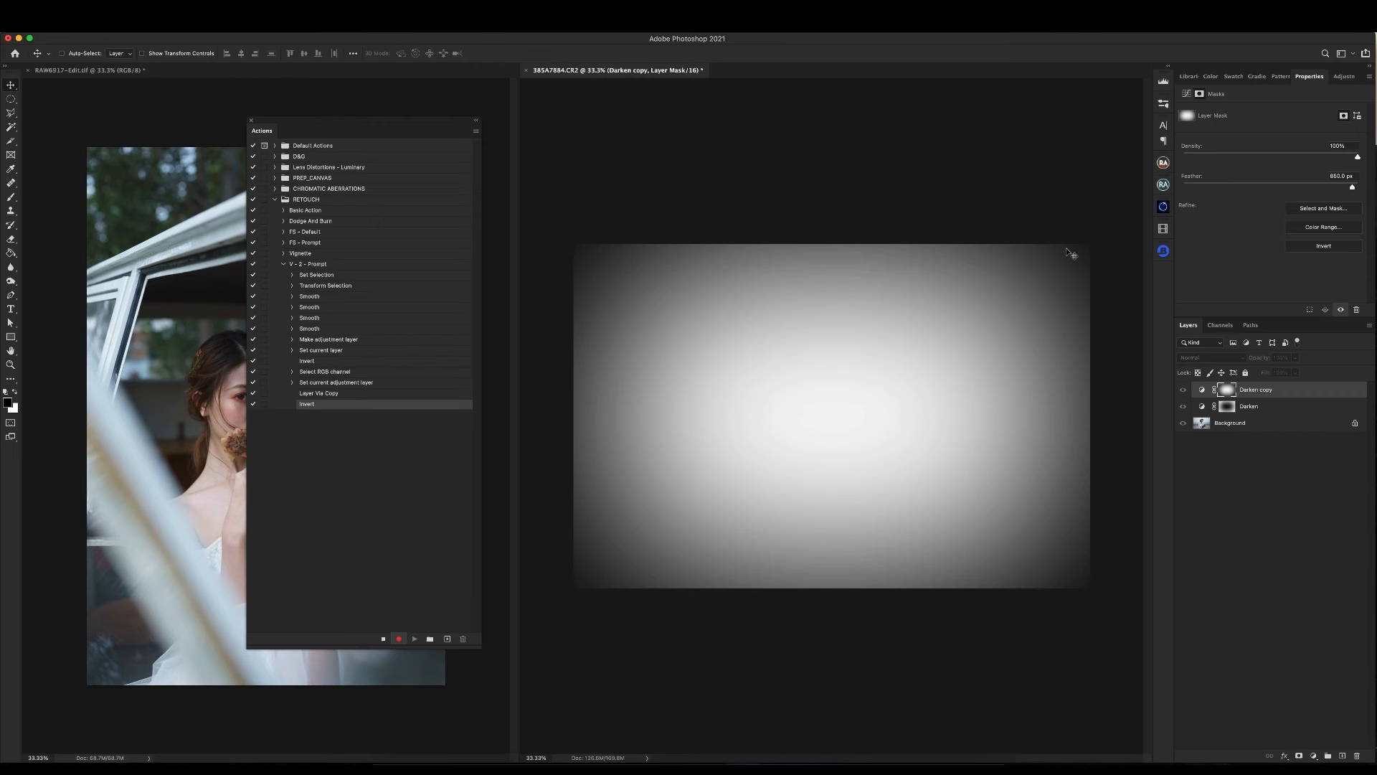
Reset the Darken copy layer's curve and raise its midpoint slightly to brighten the image center.
click(1203, 391)
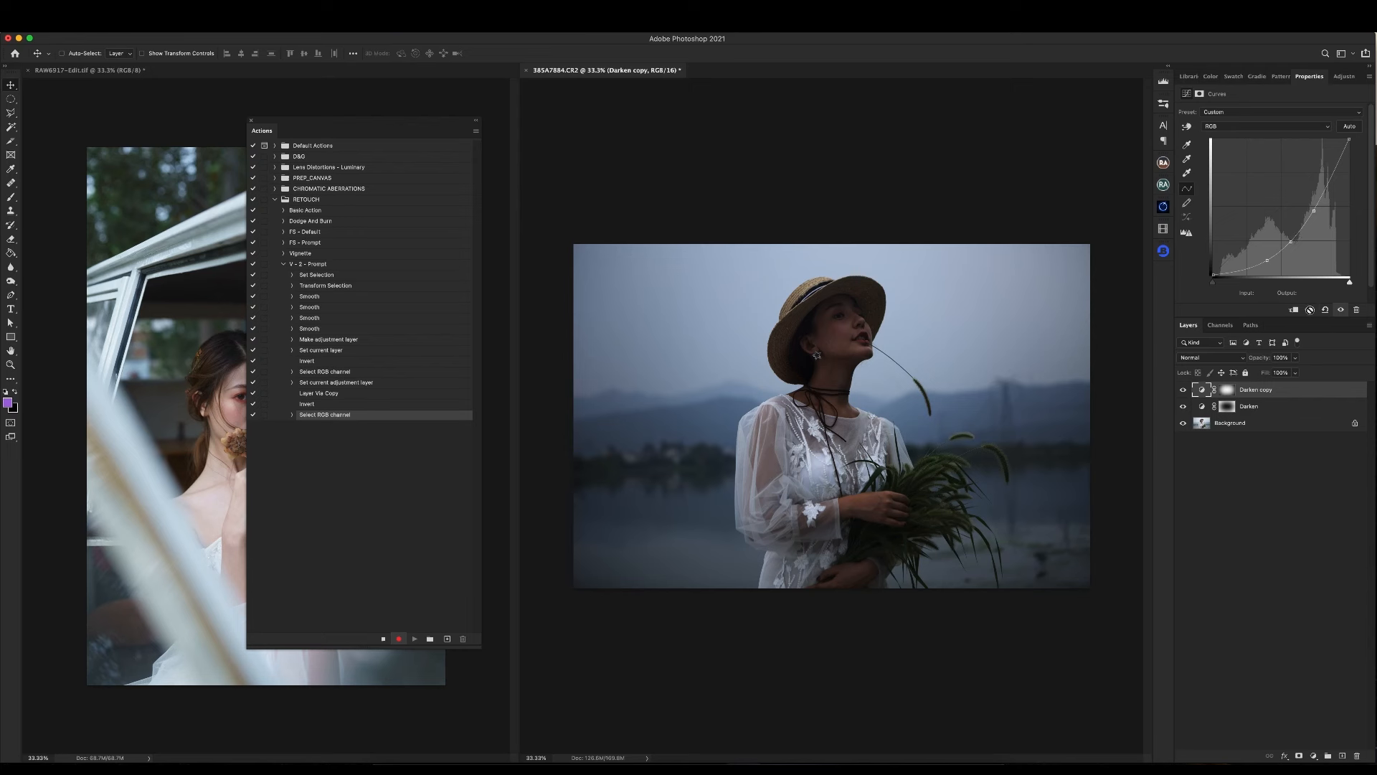
click(1325, 311)
drag(1283, 206, 1280, 196)
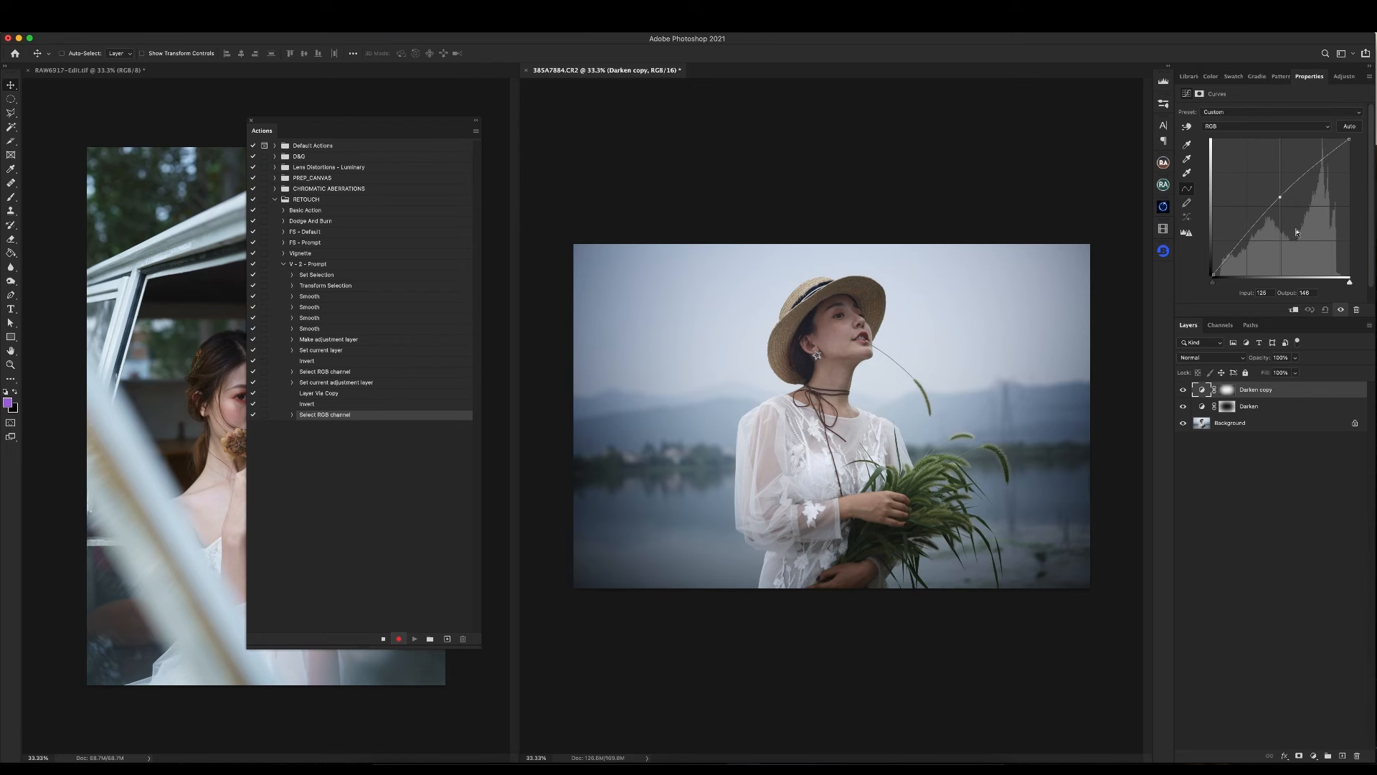
Group the Darken layer and its copy and name the group Vignette.
shift+click(1269, 411)
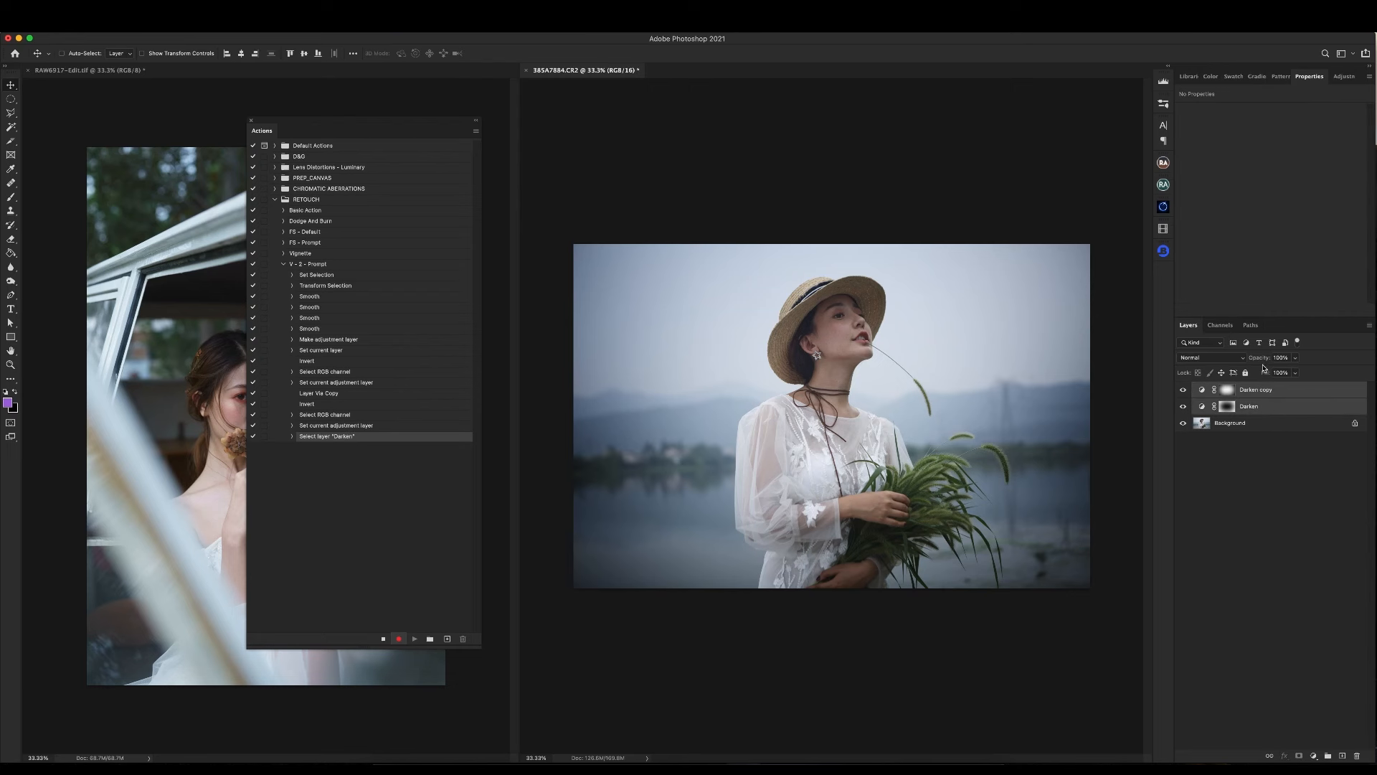
key(super+g)
double_click(1224, 388)
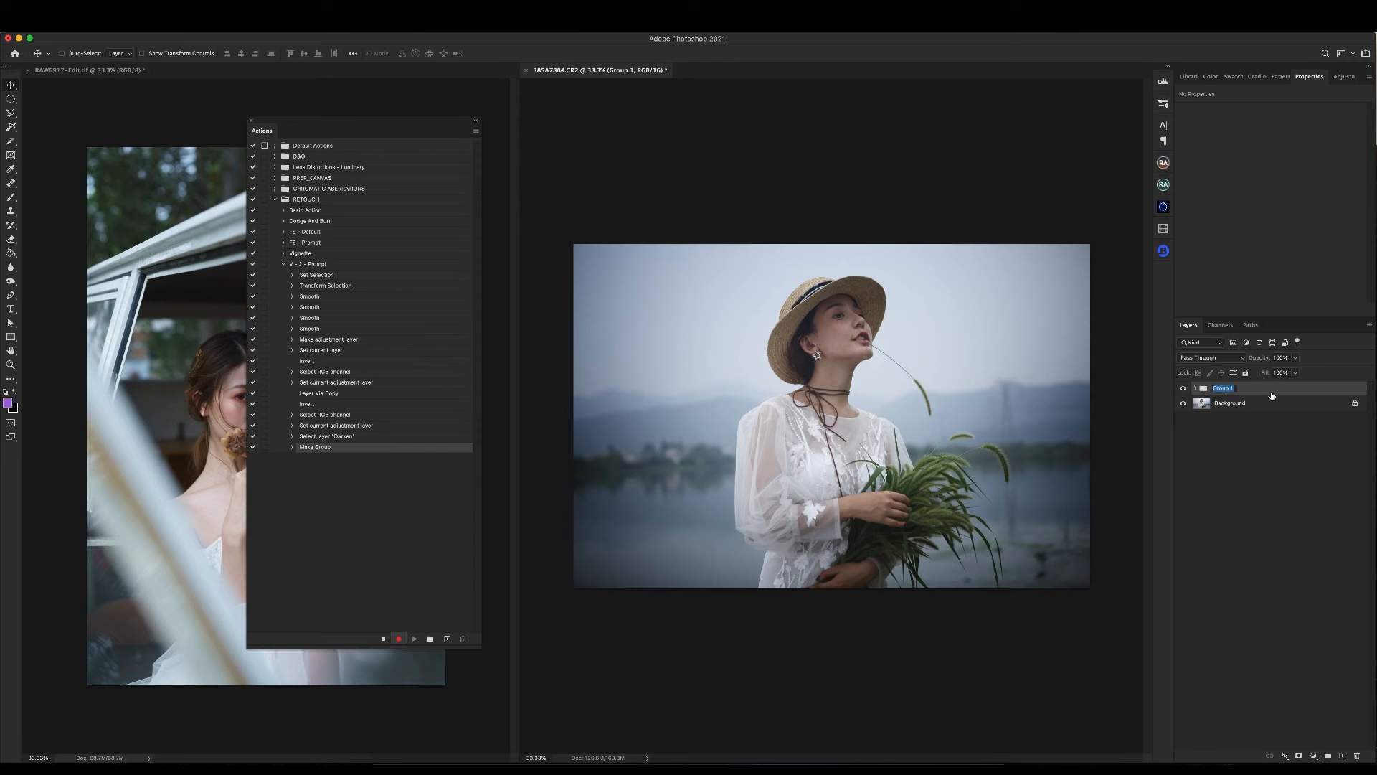
text(Vignette)
key(Return)
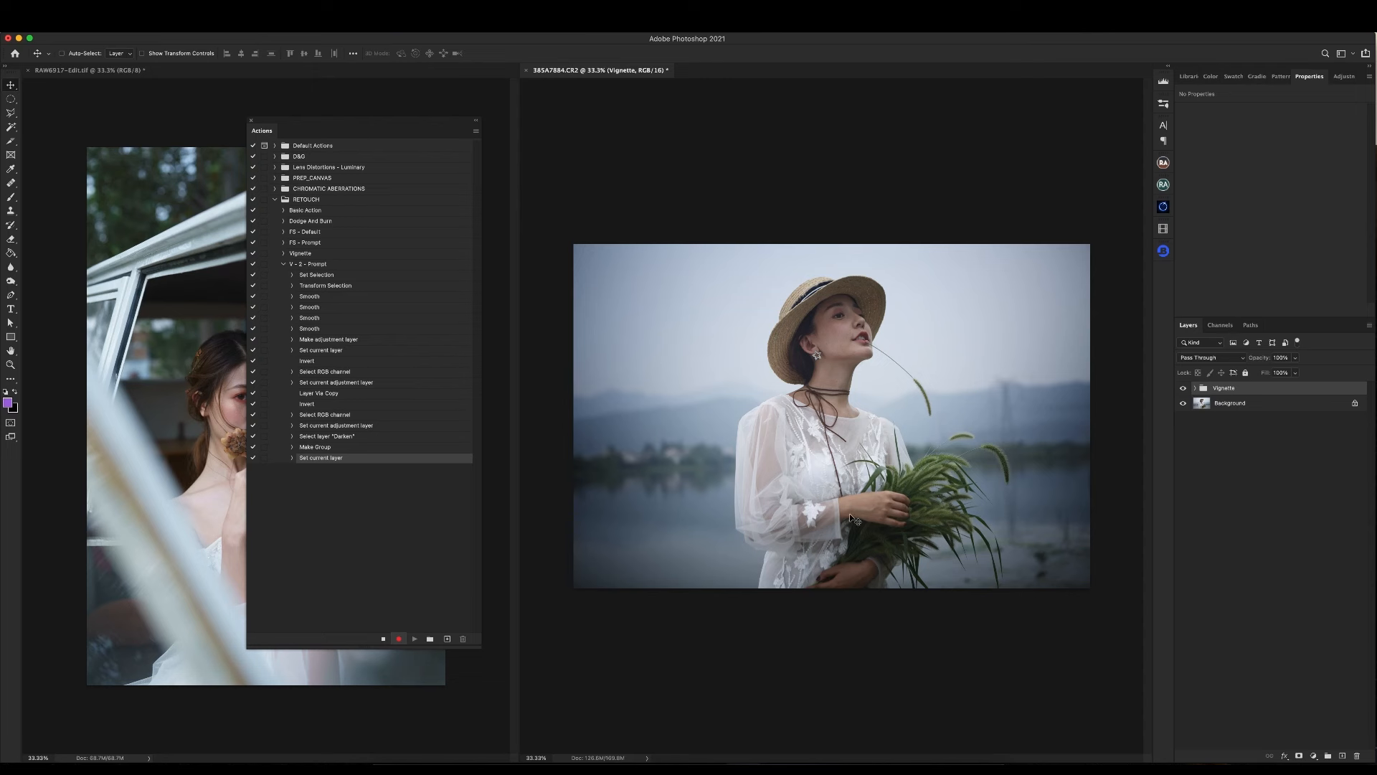
Stop recording the action and delete the Vignette group from the landscape image.
click(382, 638)
key(Delete)
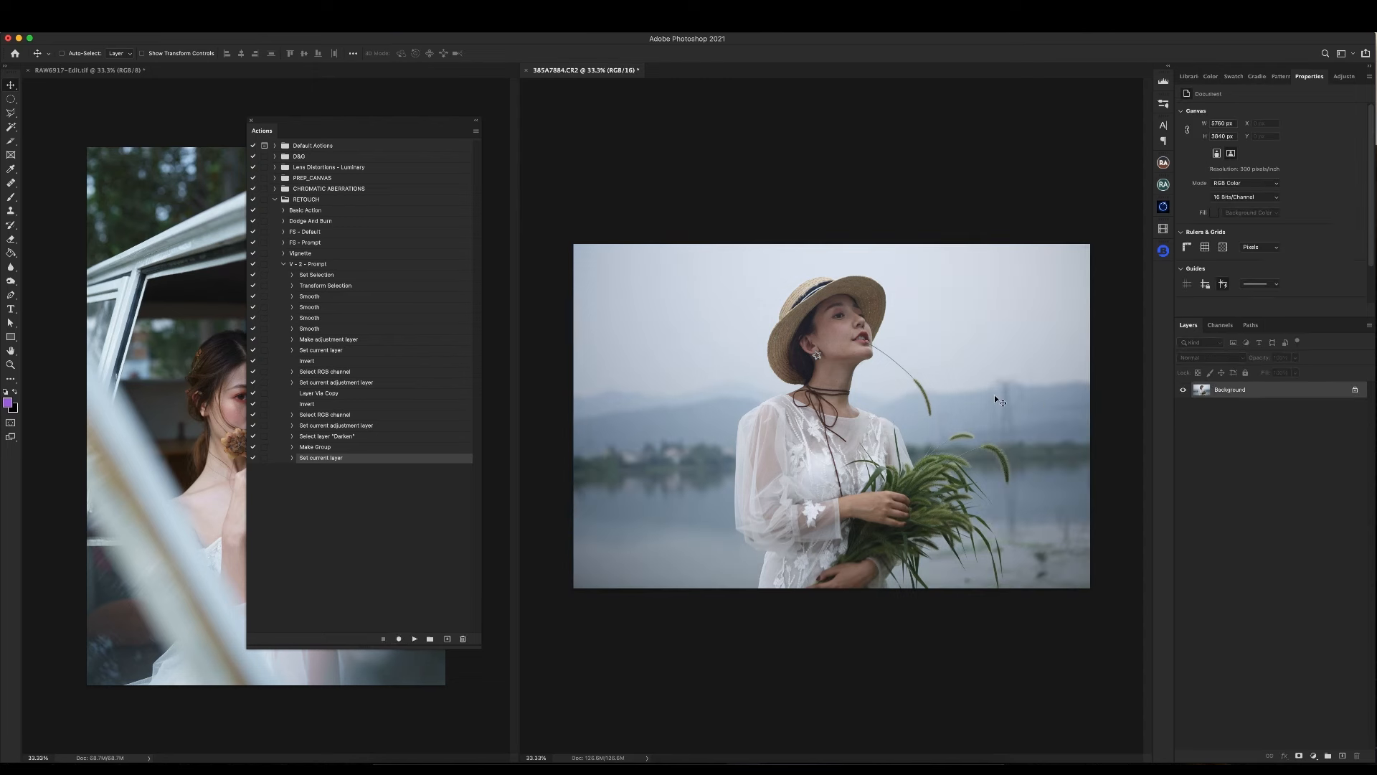
Run the V - 2 - Prompt action on the landscape image and inspect the masks of the Darken layer and its copy.
click(317, 266)
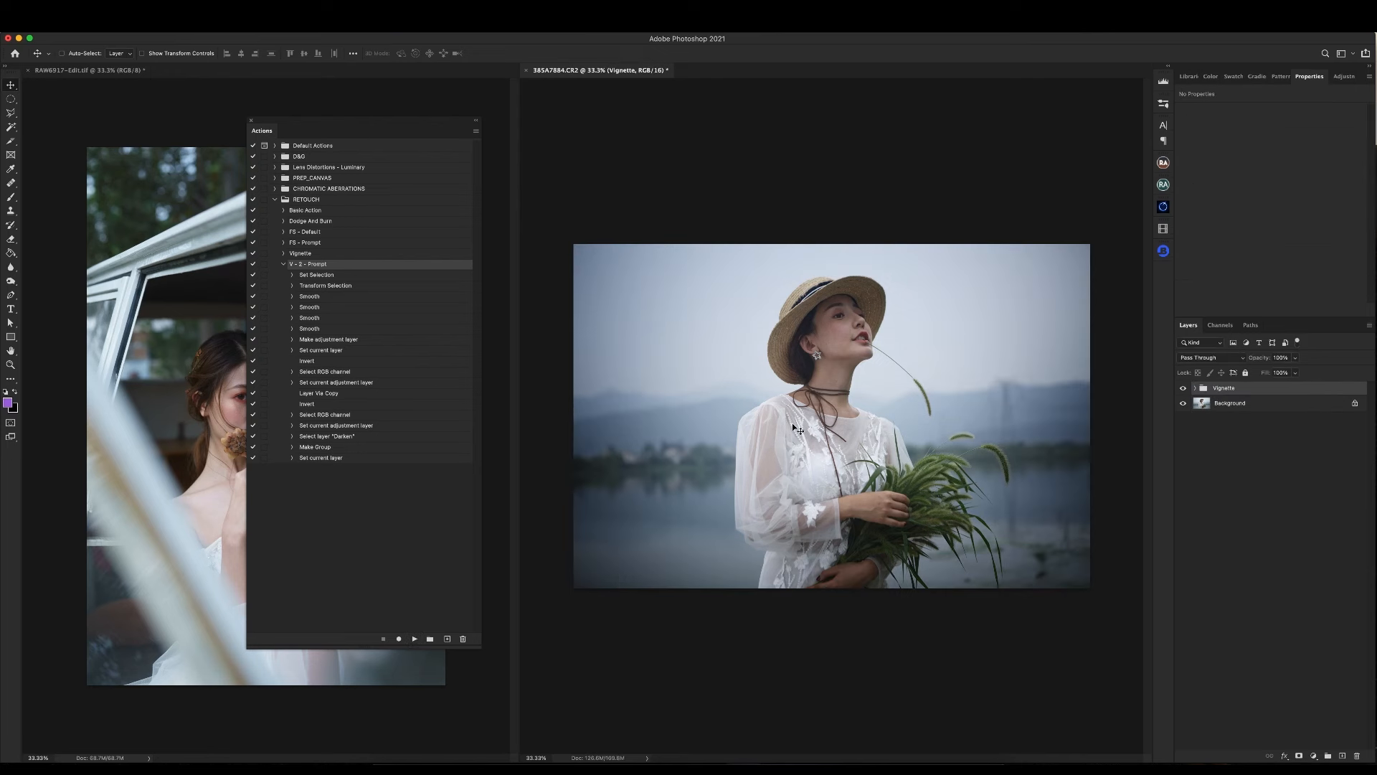
click(1196, 388)
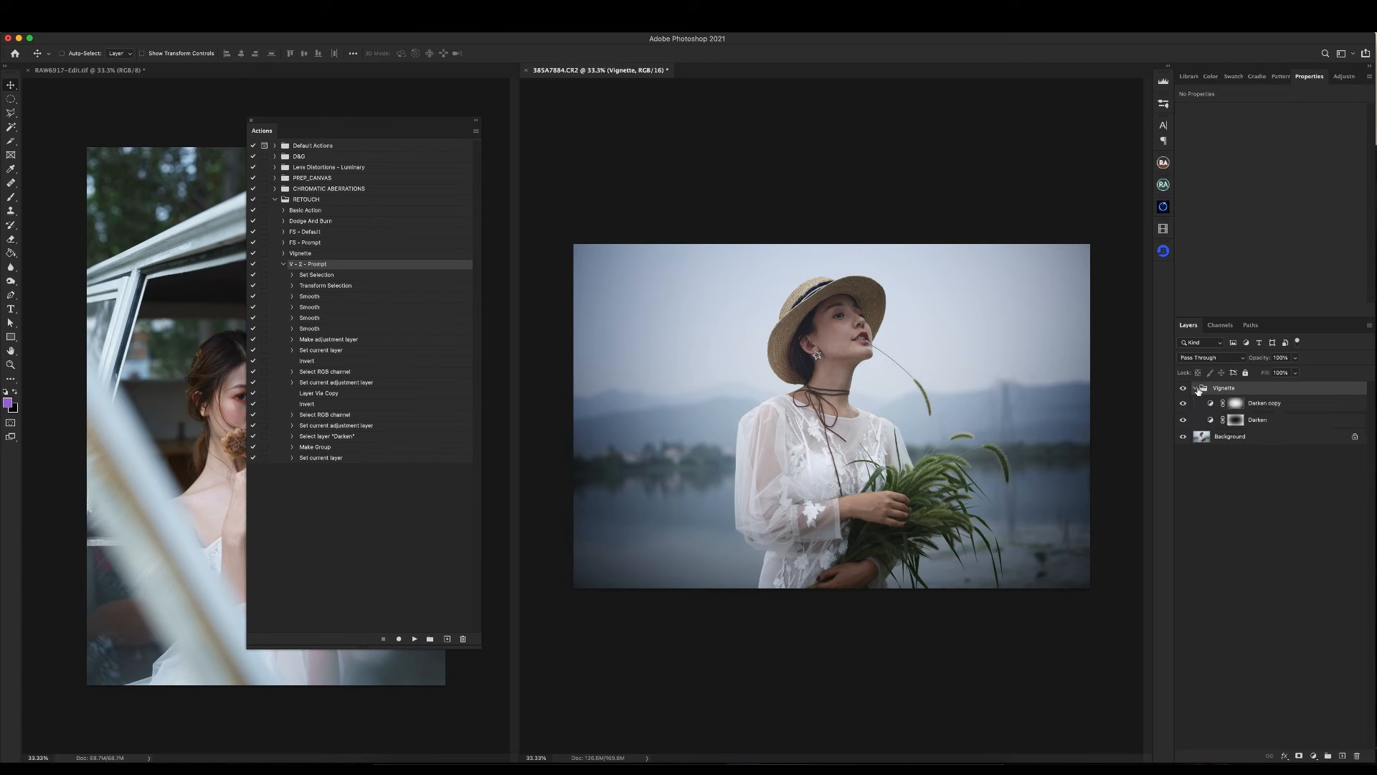
click(1262, 422)
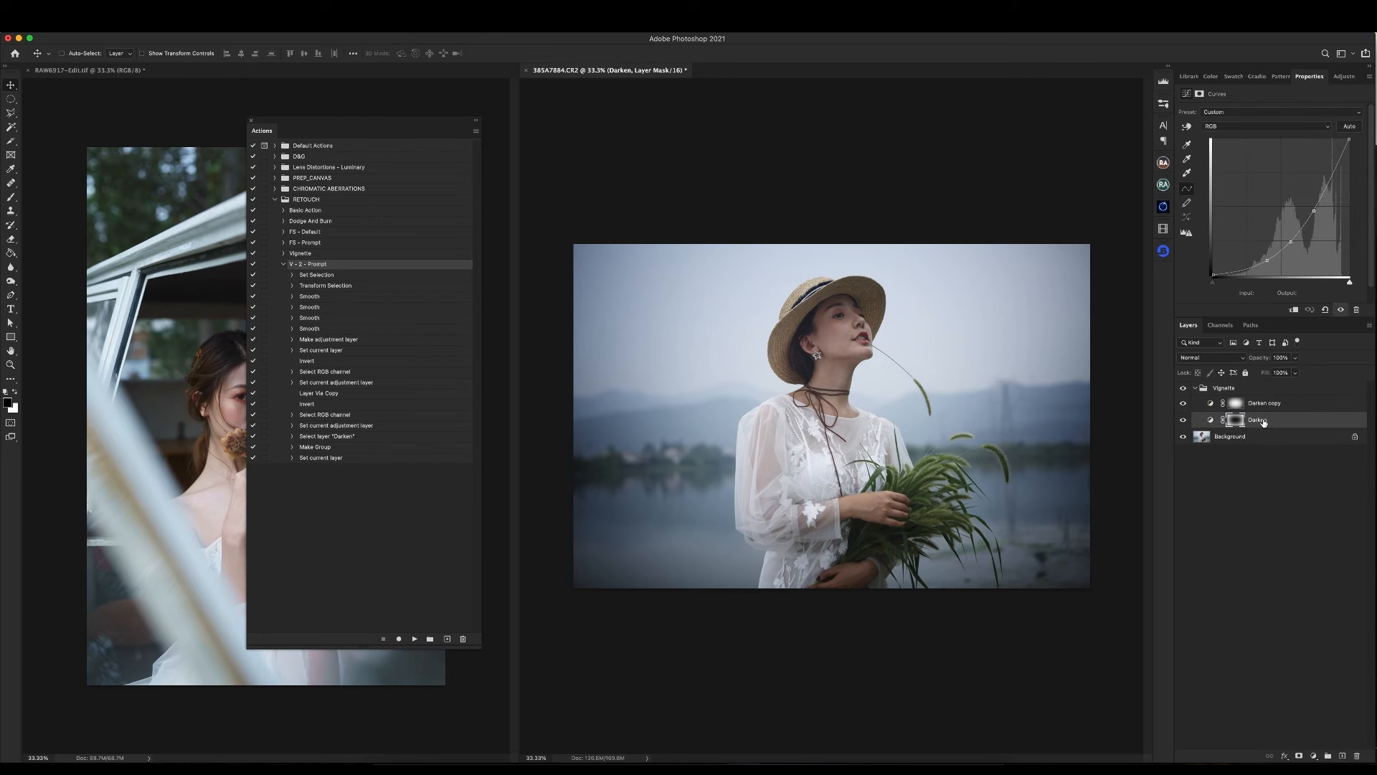
alt+click(1235, 421)
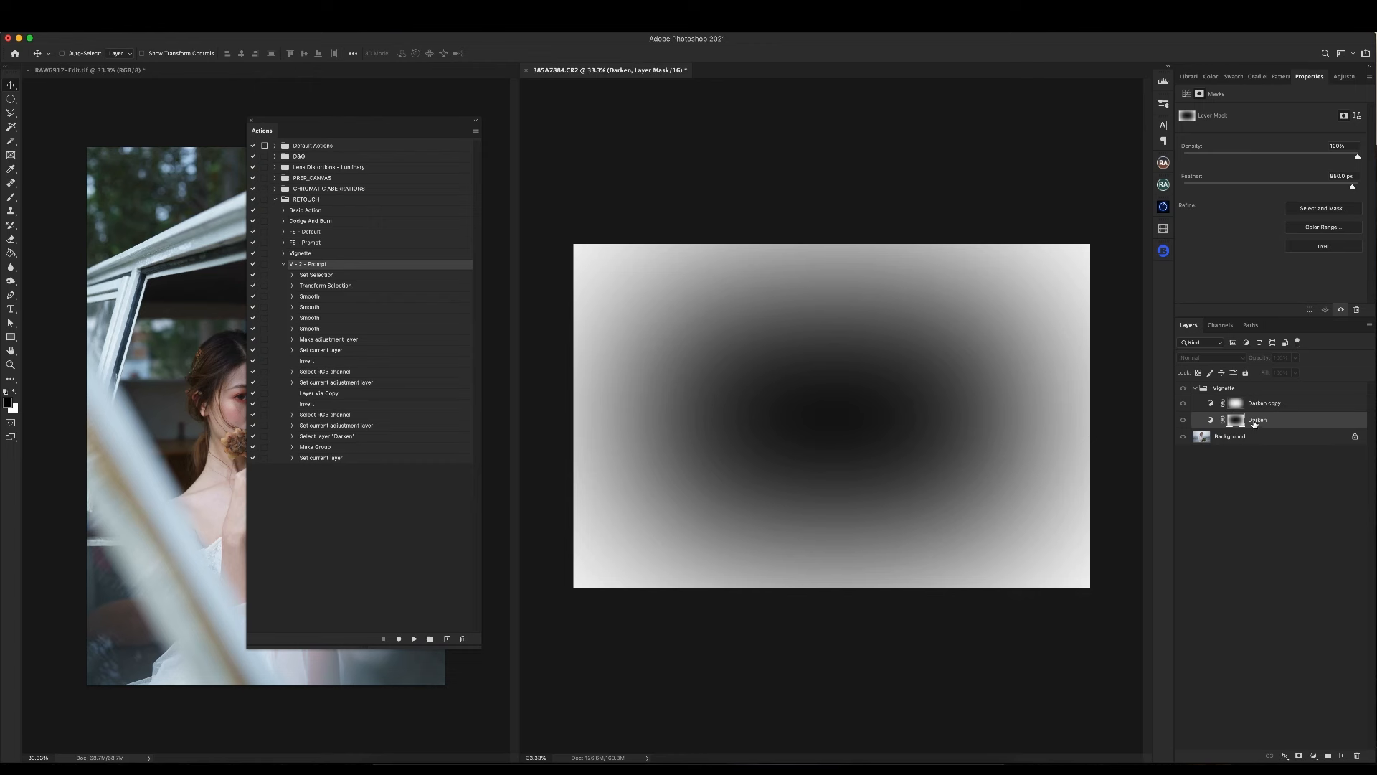
alt+click(1235, 403)
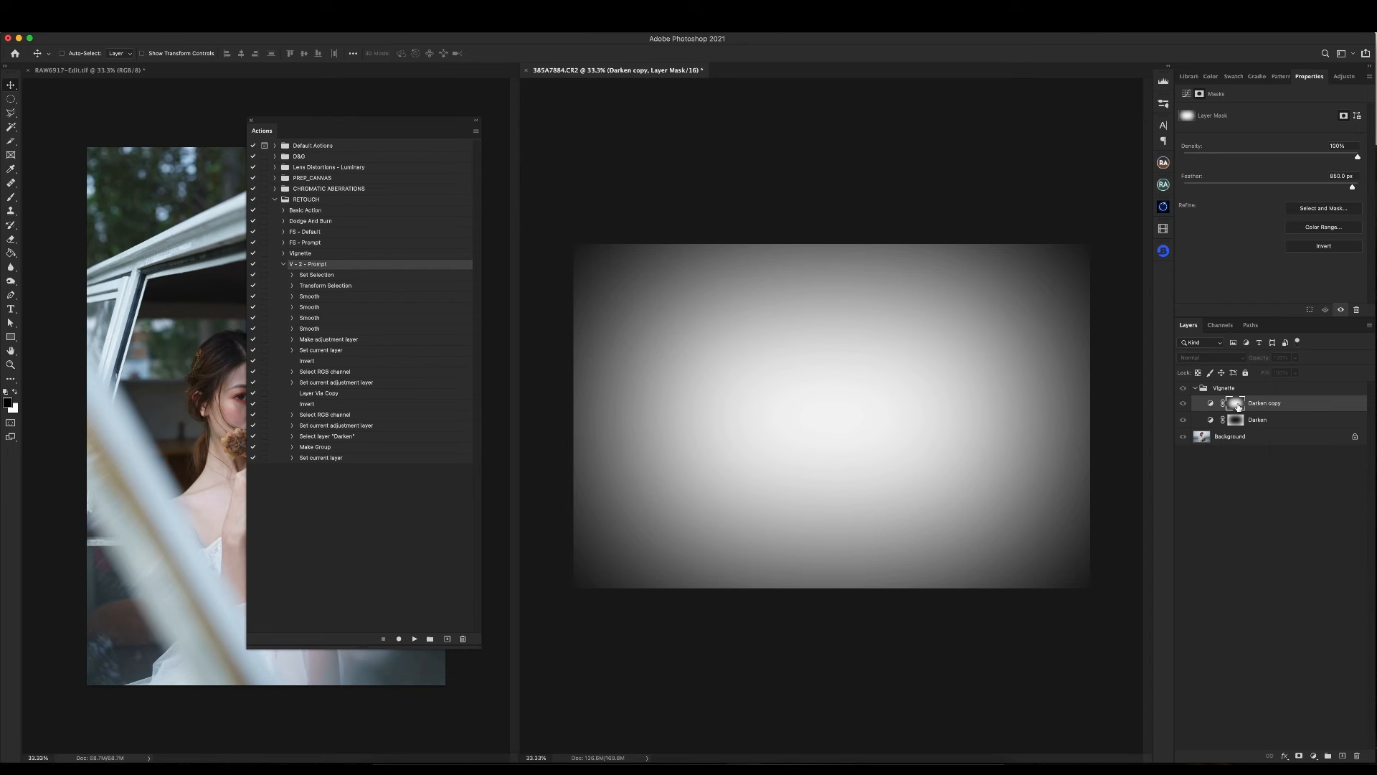
alt+click(1237, 407)
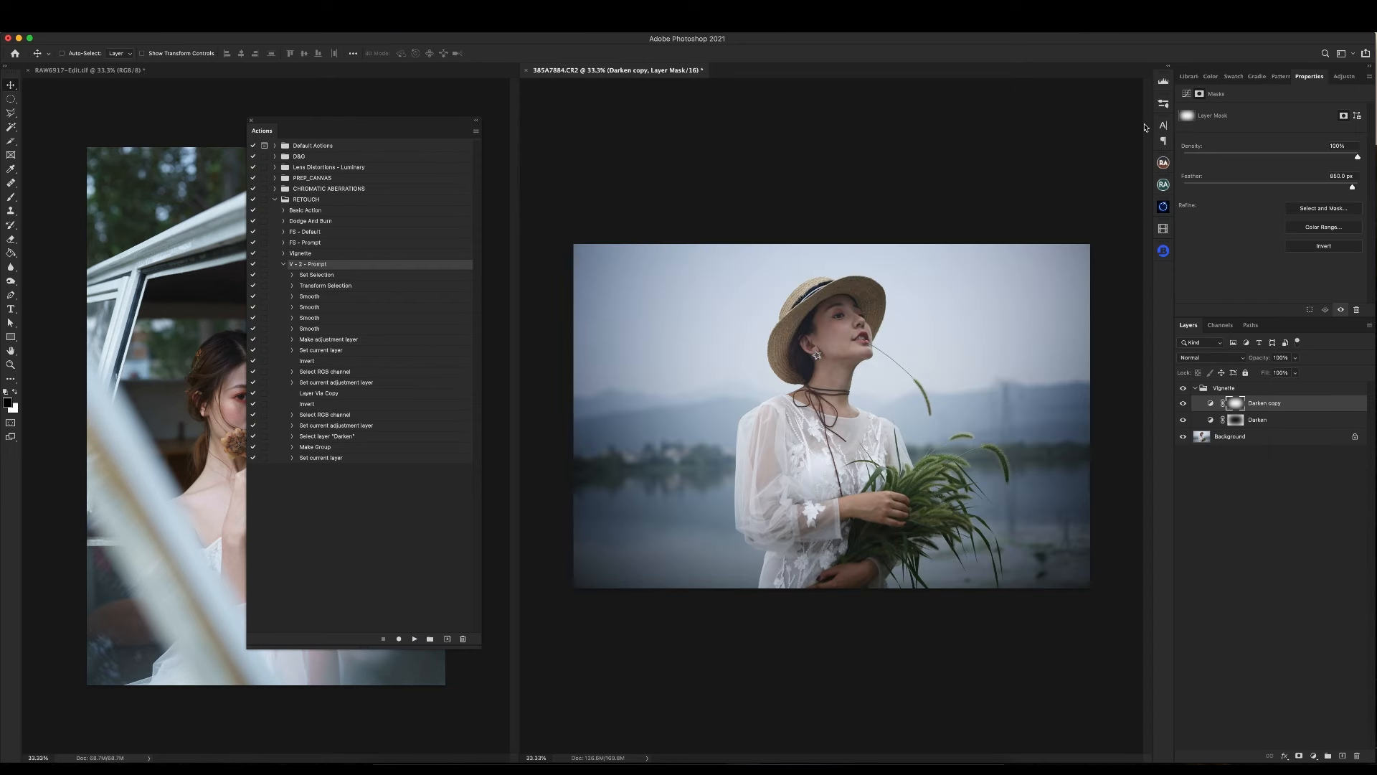
Resume recording at the end of the V - 2 - Prompt action, rename the Darken copy layer to Light, and stop recording.
click(321, 460)
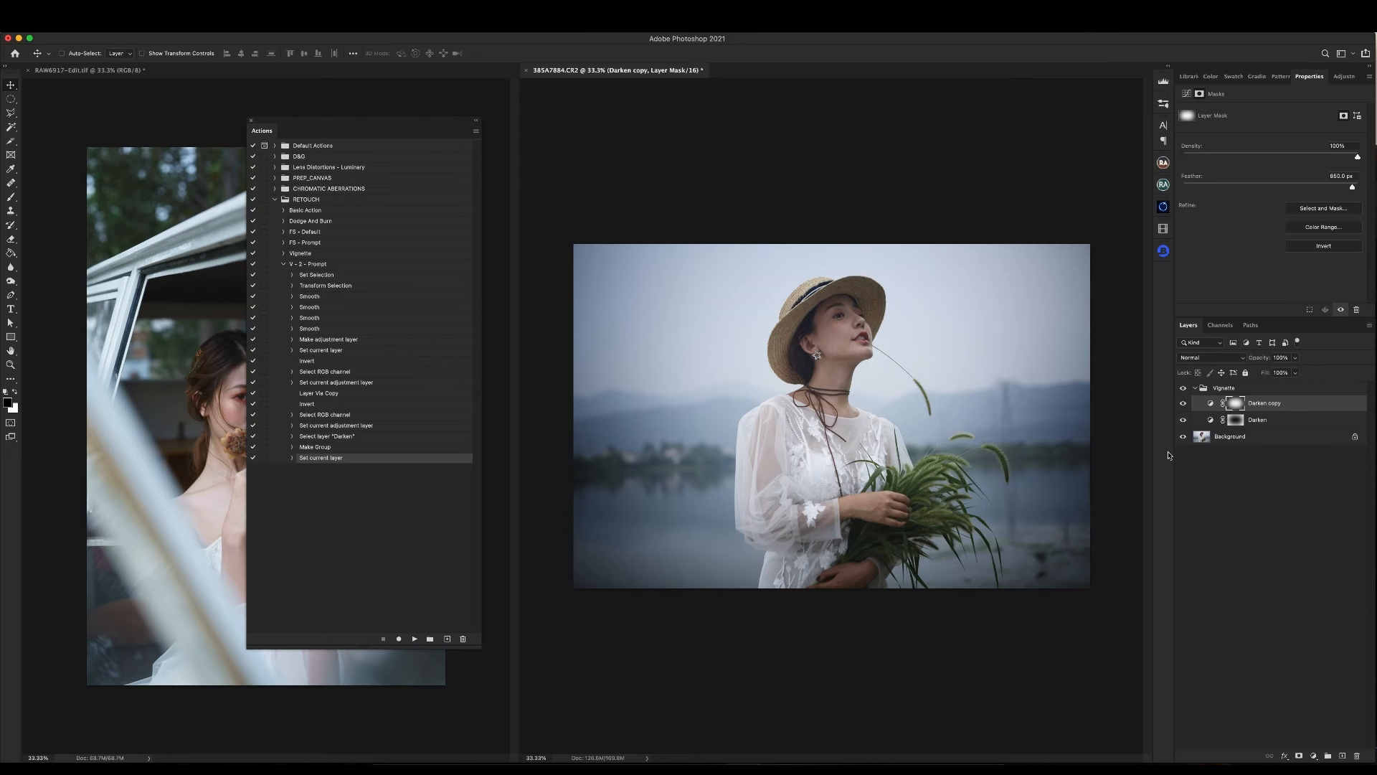
click(398, 639)
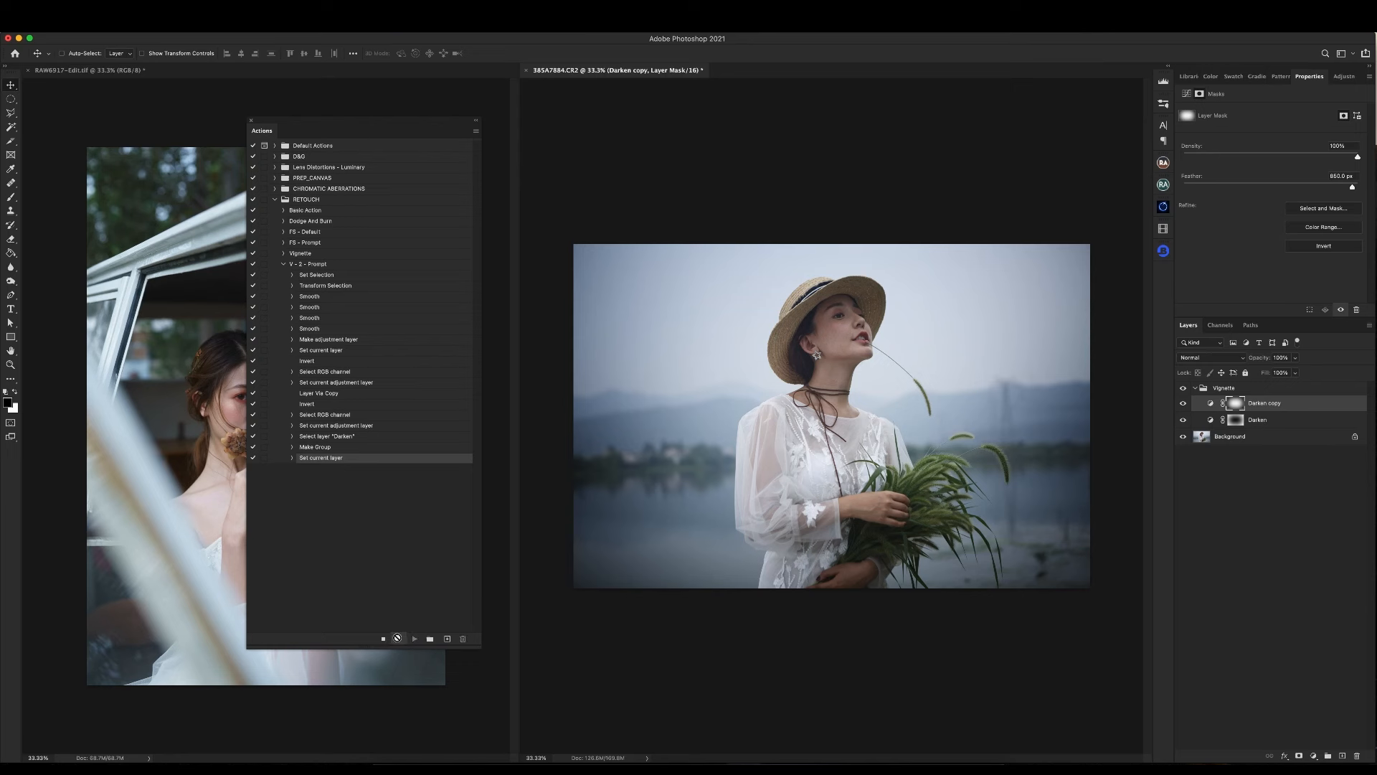
double_click(1262, 403)
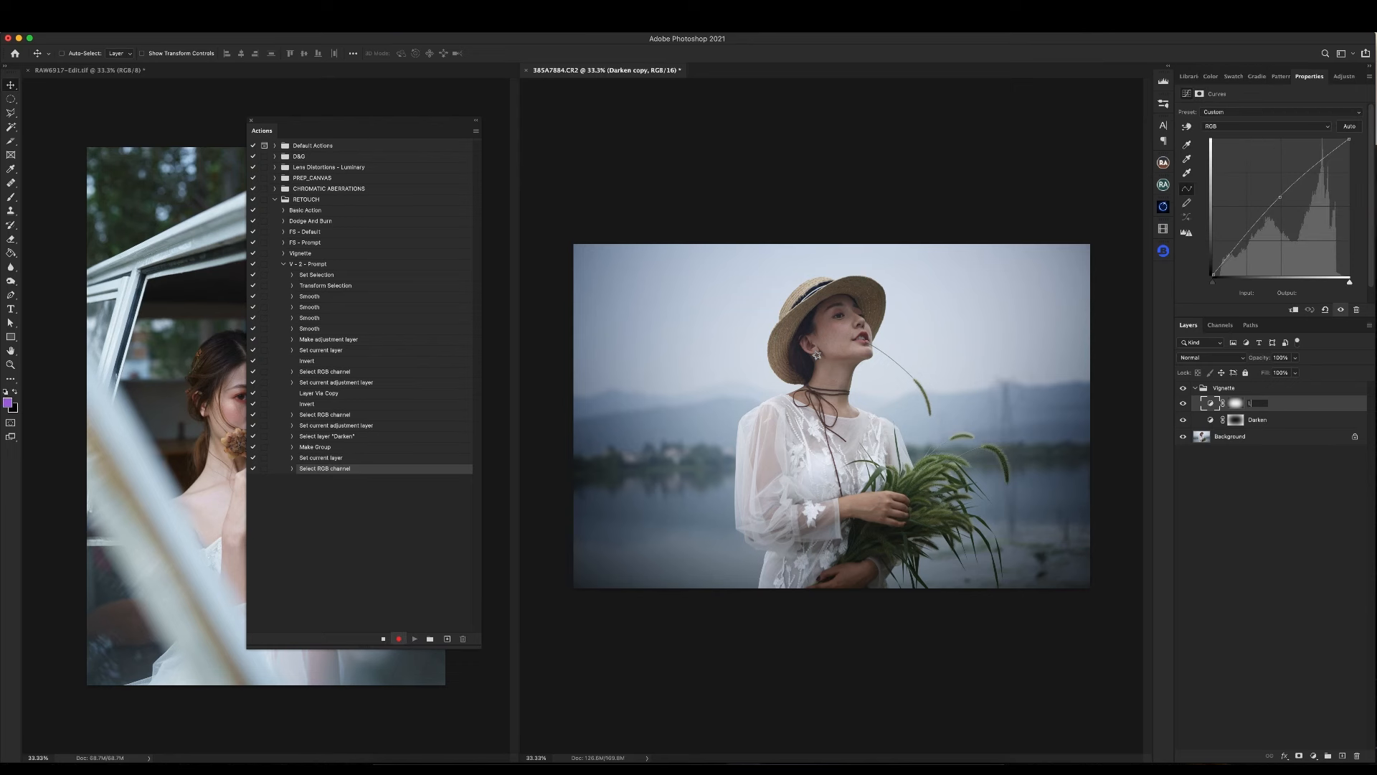
text(Light)
key(Return)
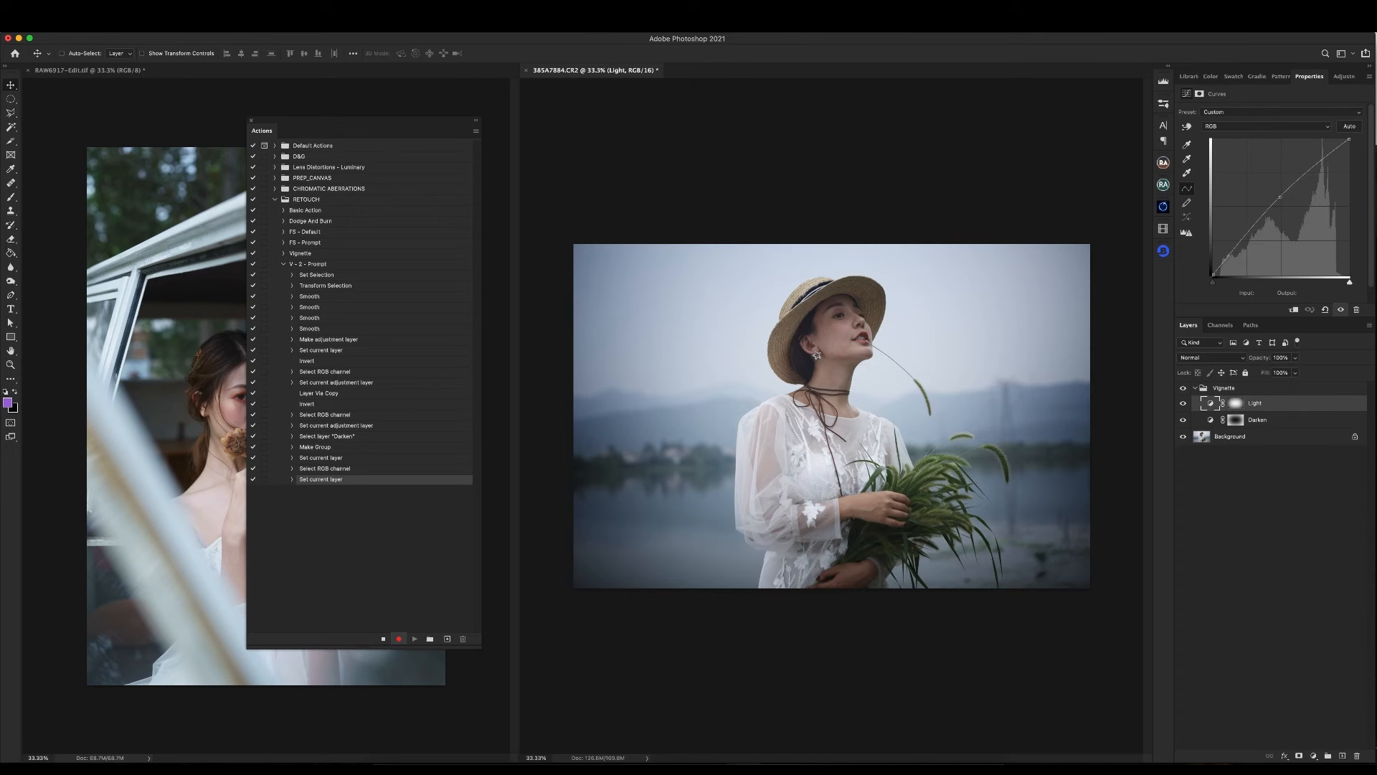
click(383, 640)
key(F12)
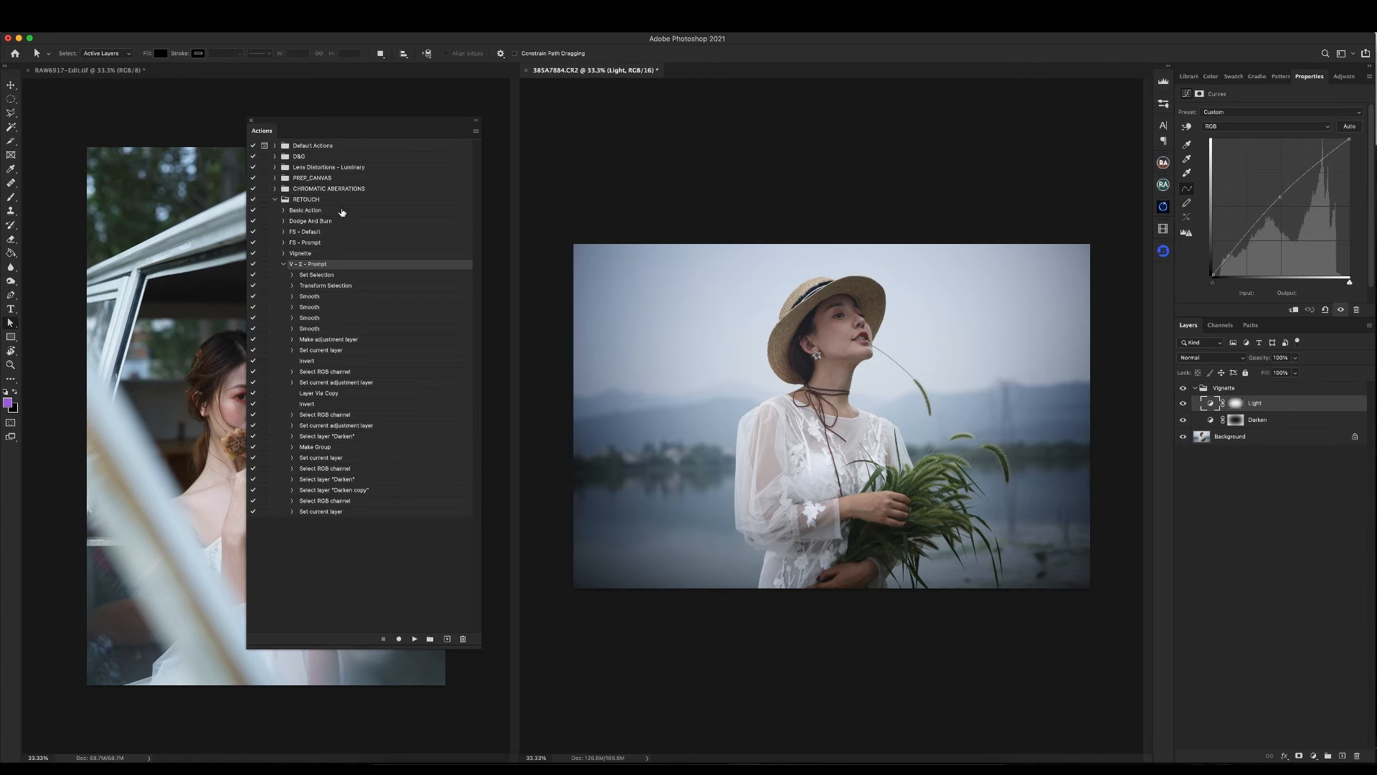
Run the V - 2 - Prompt action on the vertical image and display the Light layer's mask.
drag(346, 126, 859, 123)
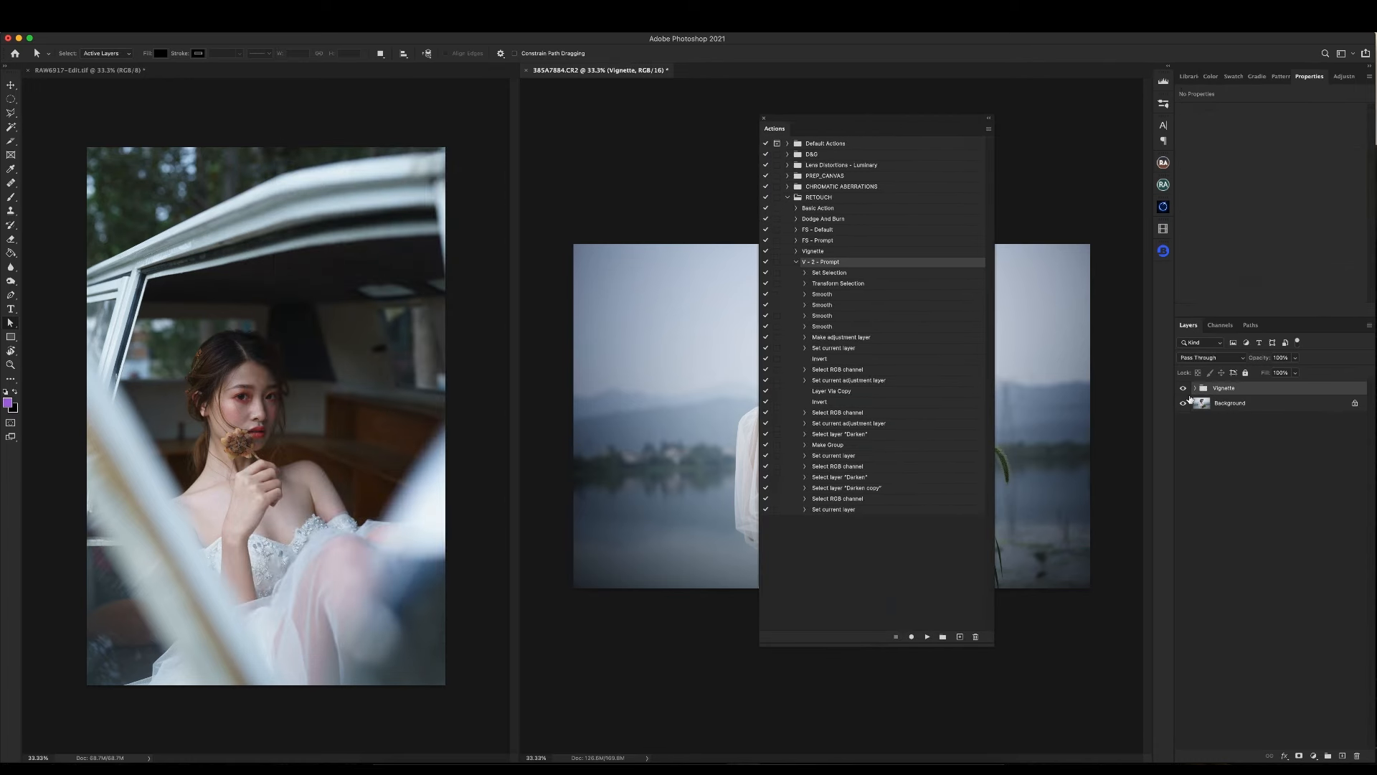
click(364, 393)
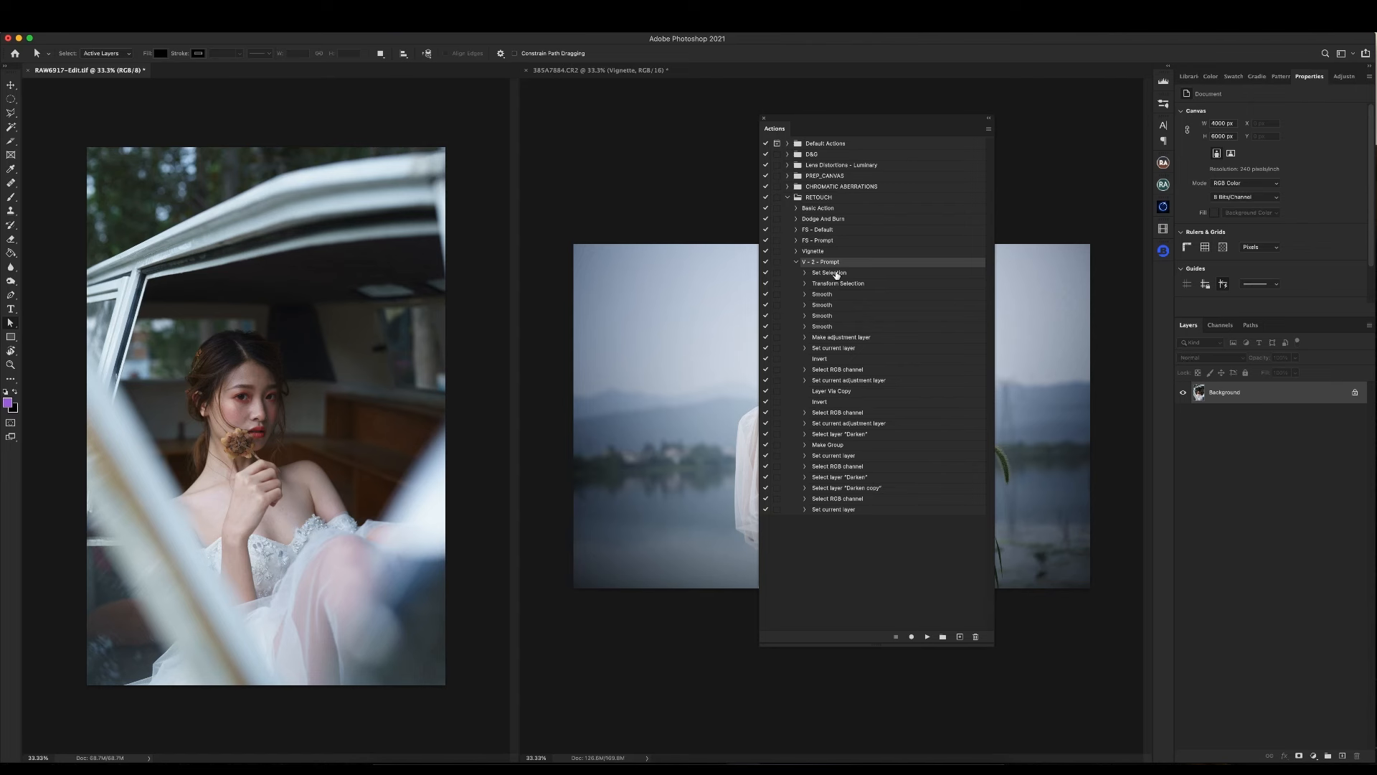
click(928, 636)
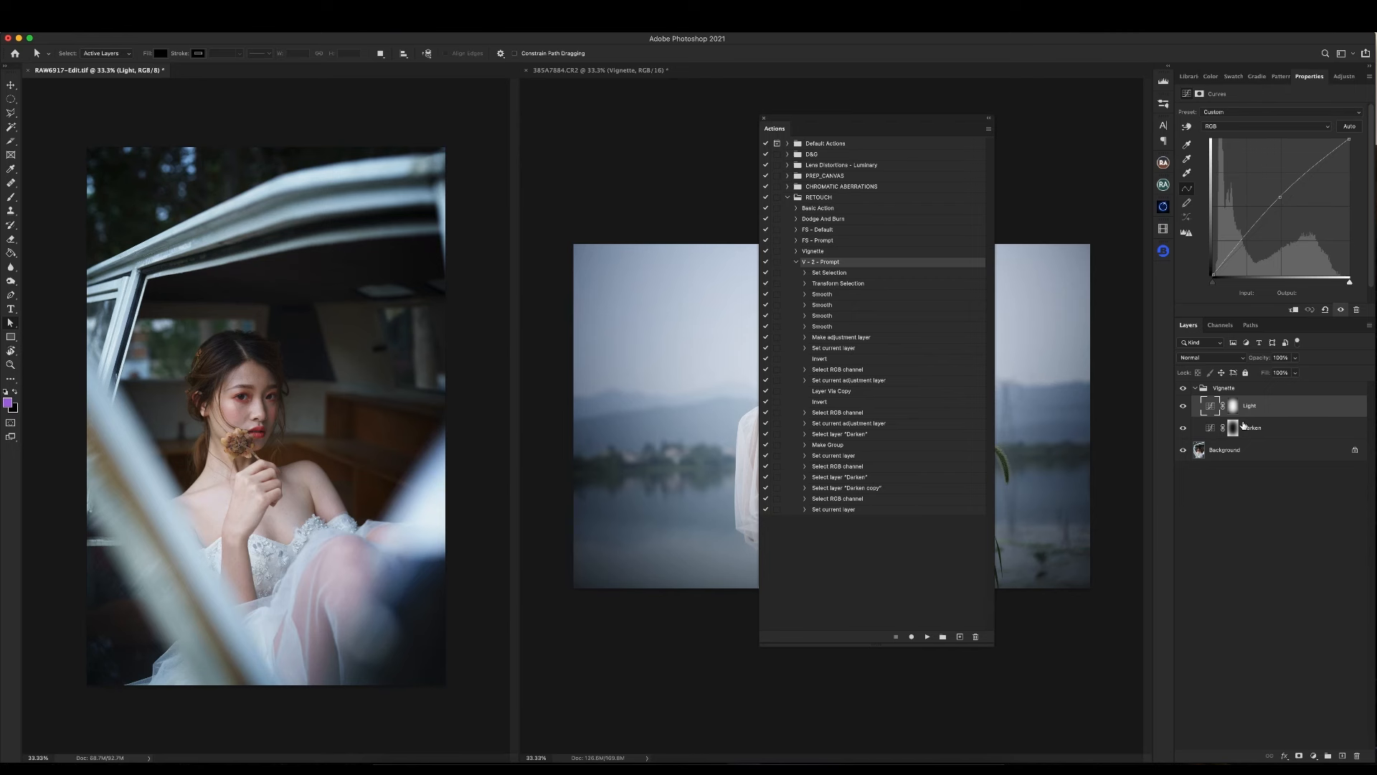
alt+click(1233, 406)
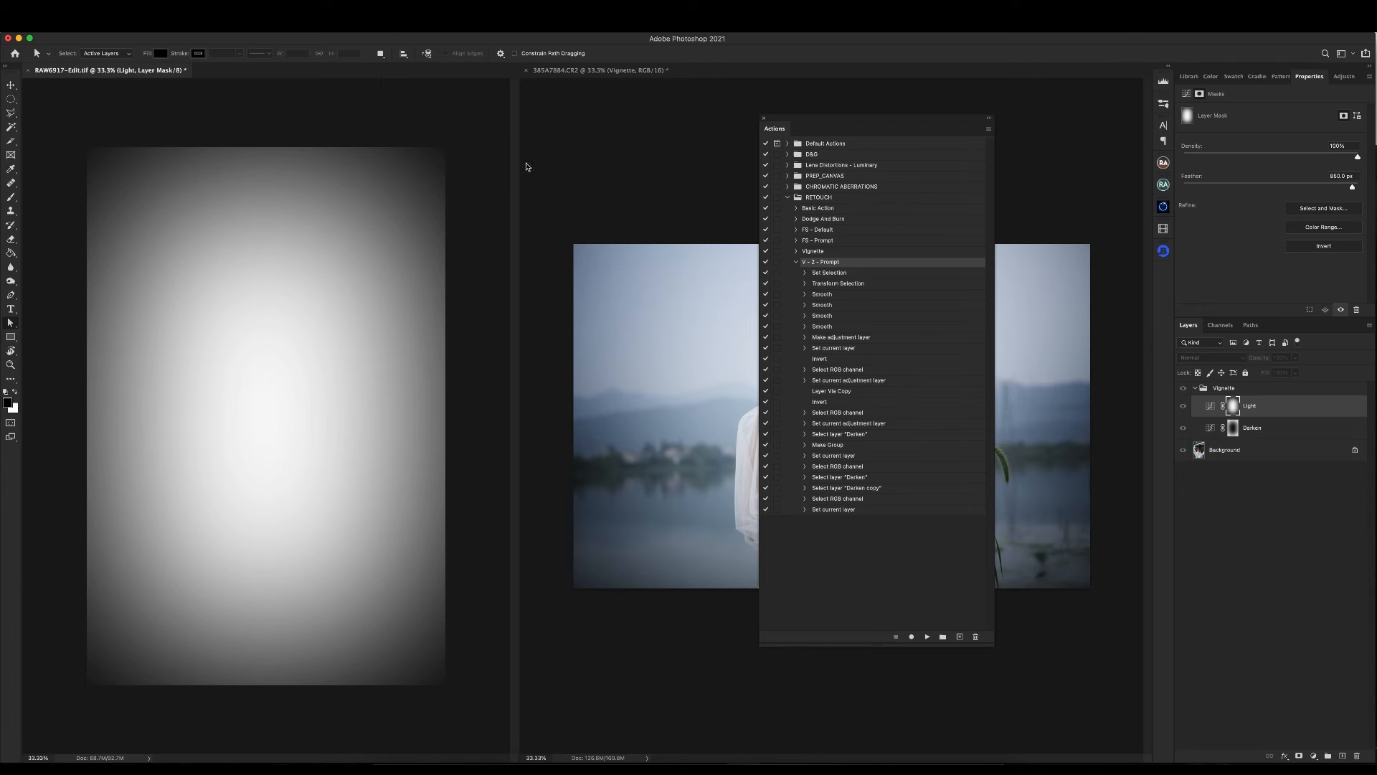
Clear the actions list off the landscape image and compare its Light and Darken layer masks with those of the vertical image.
click(685, 313)
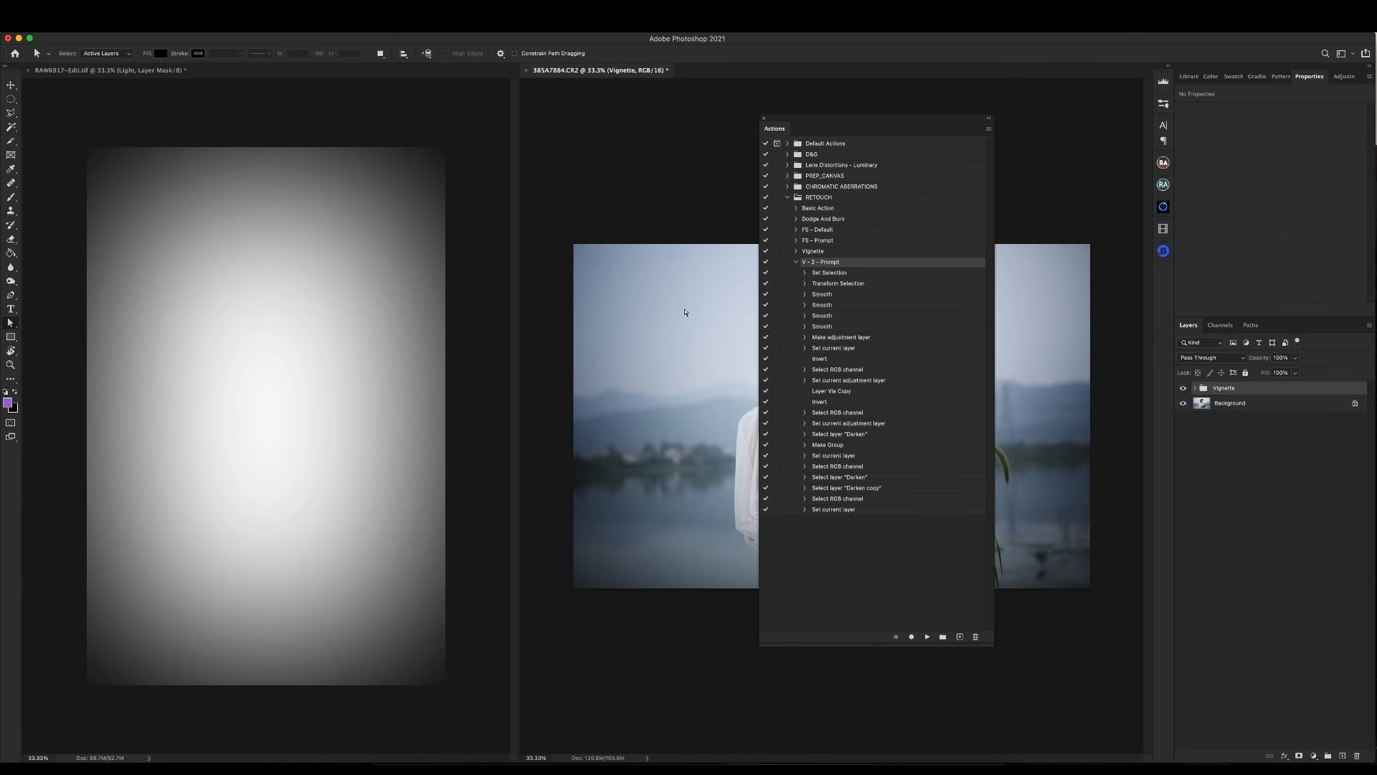
click(1195, 387)
drag(872, 122, 1162, 94)
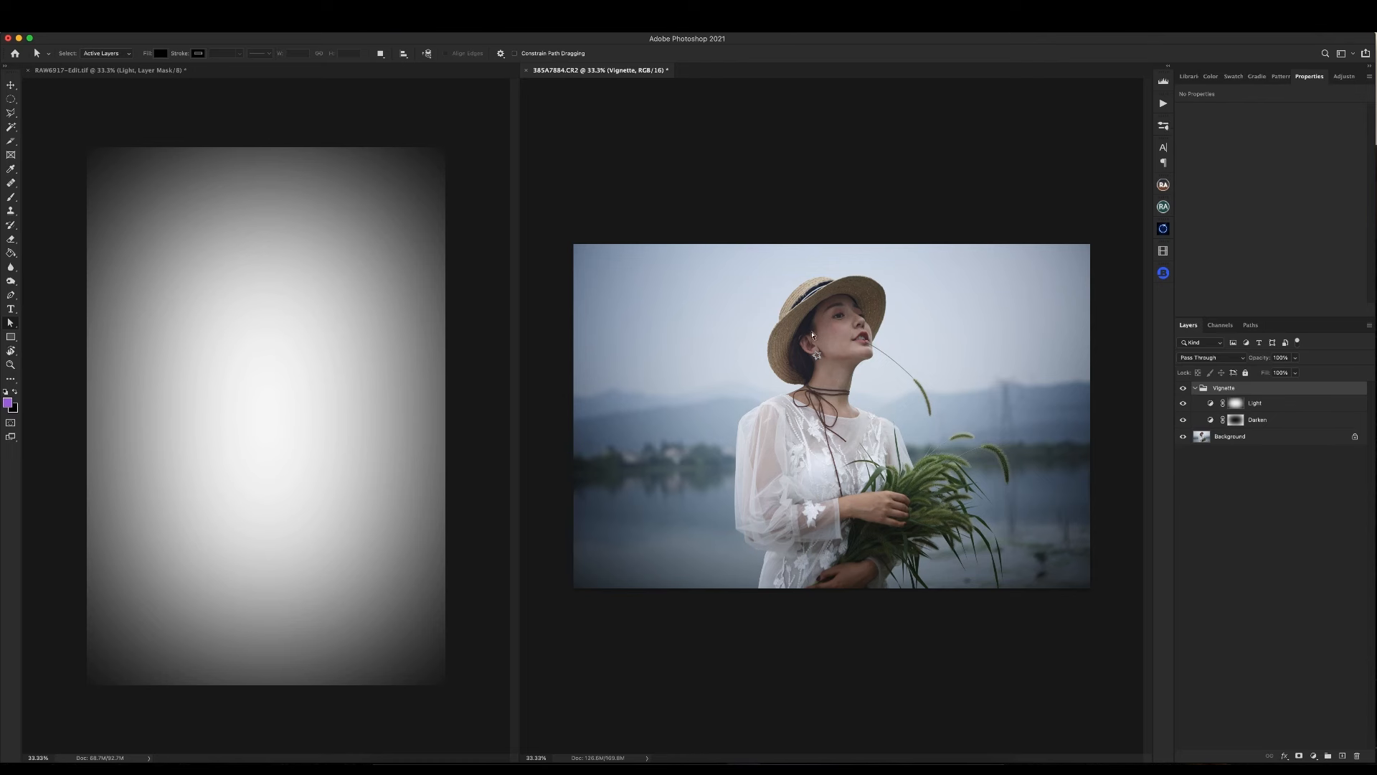
alt+click(1235, 403)
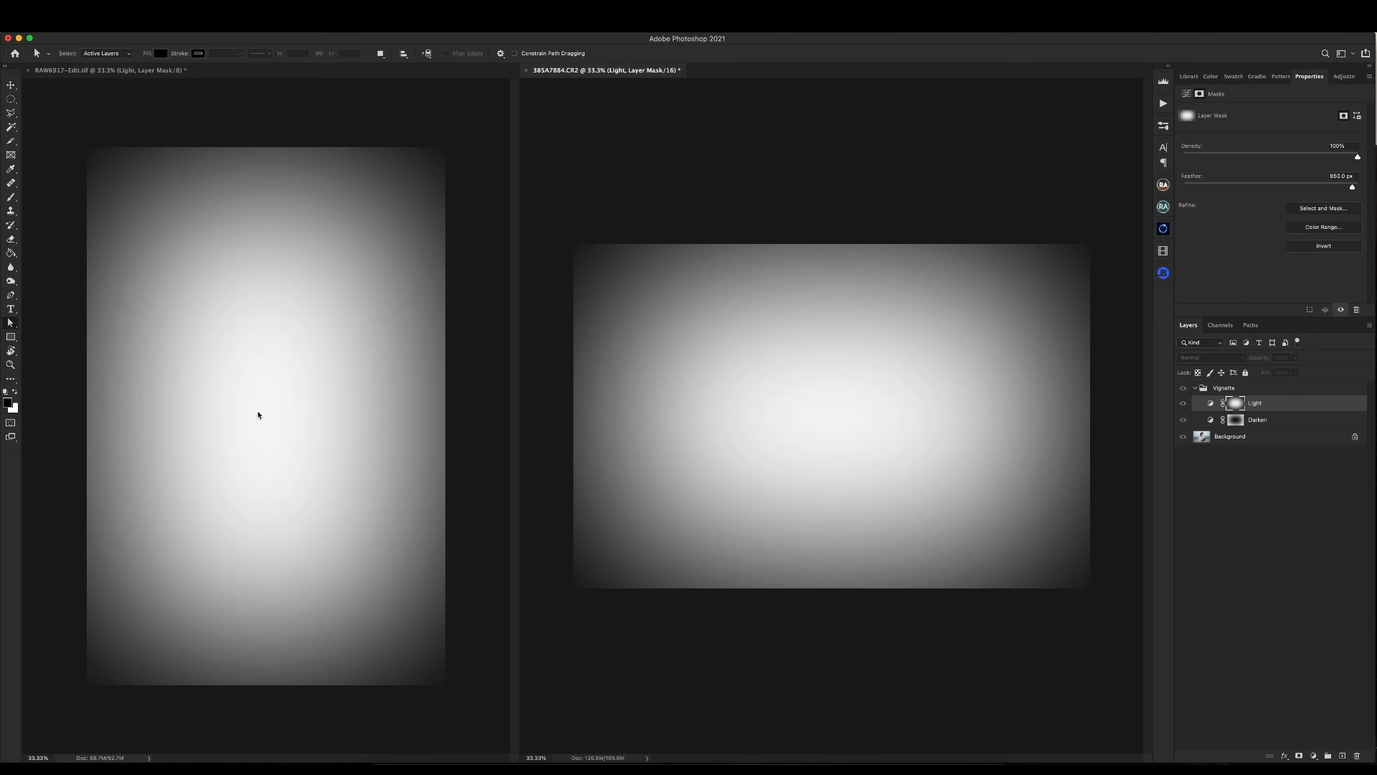
alt+click(1235, 422)
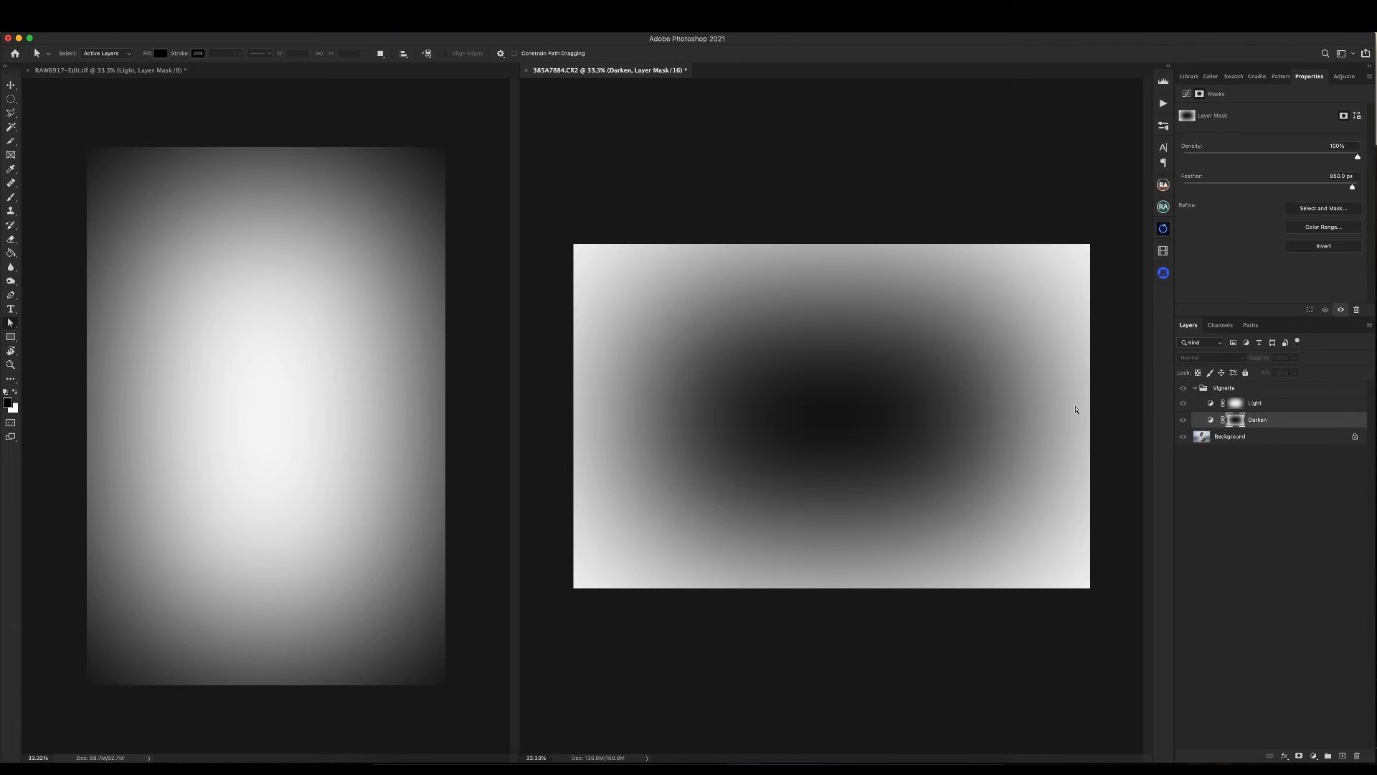
click(381, 475)
alt+click(1233, 428)
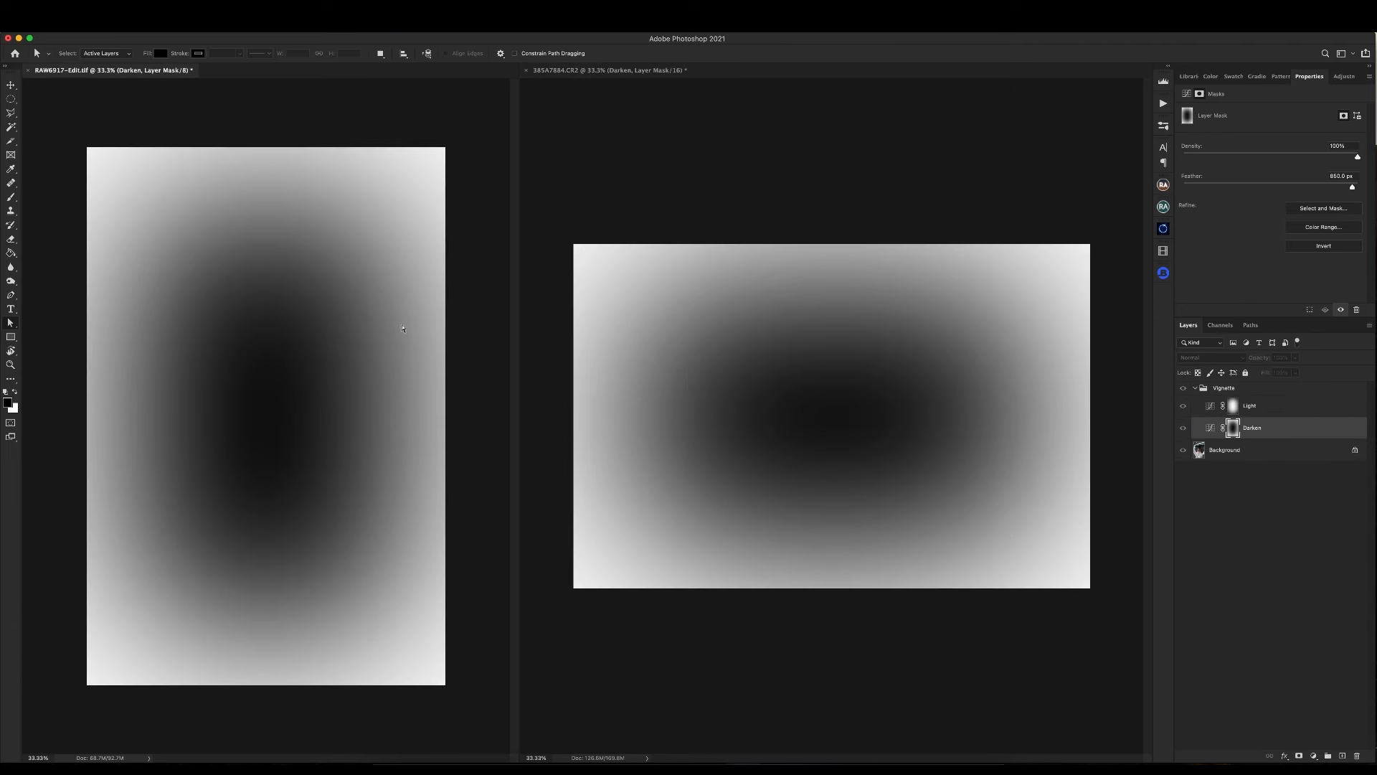